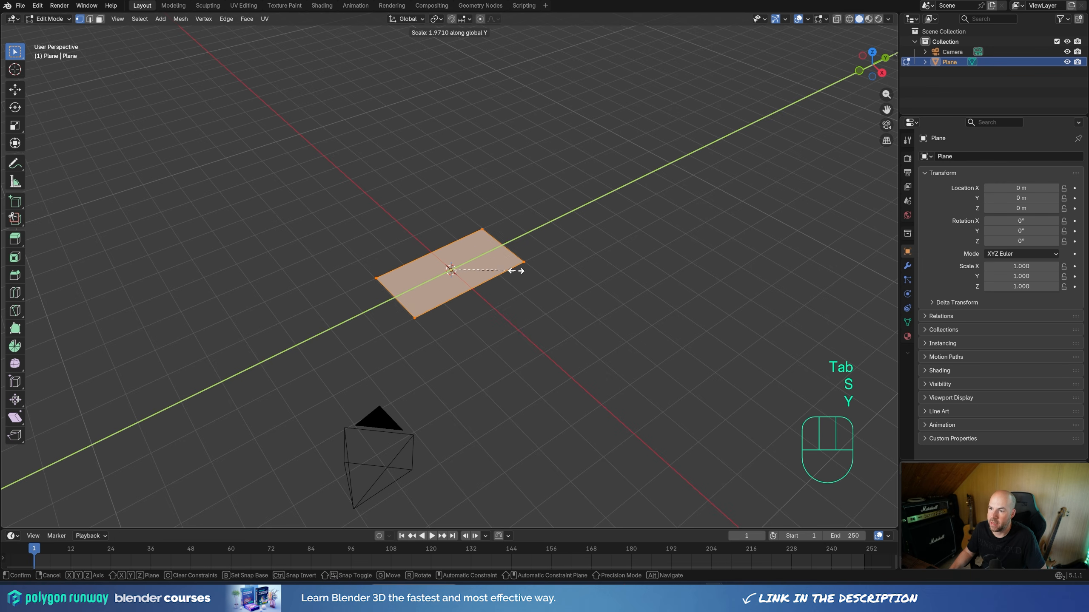
Step: Stretch the plane along the Y axis and divide it crosswise with three evenly spaced, centred loop cuts
click(530, 268)
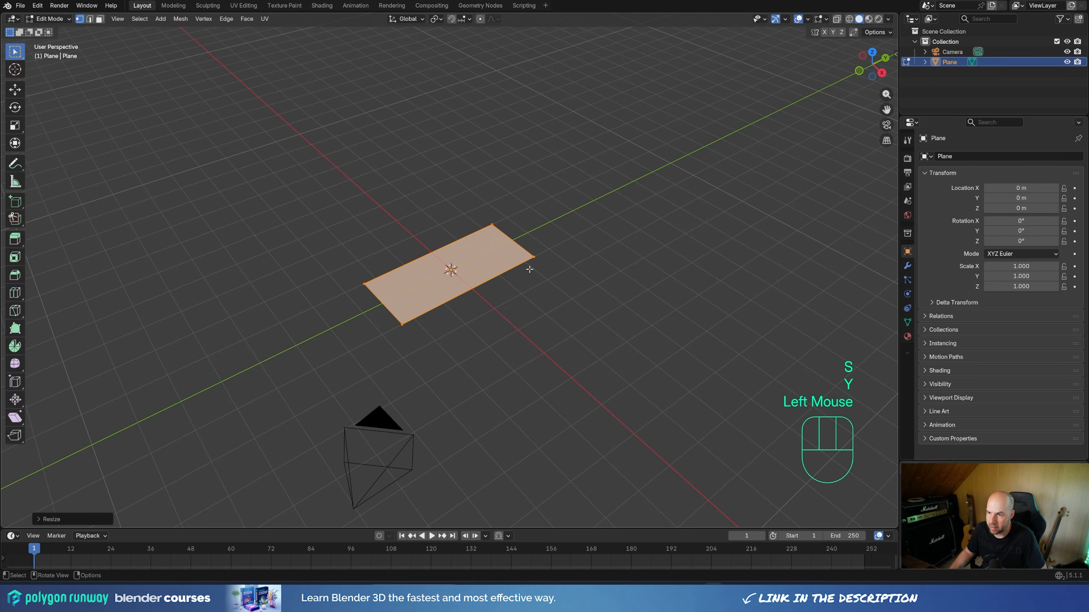
key(ctrl)
key(ctrl+r)
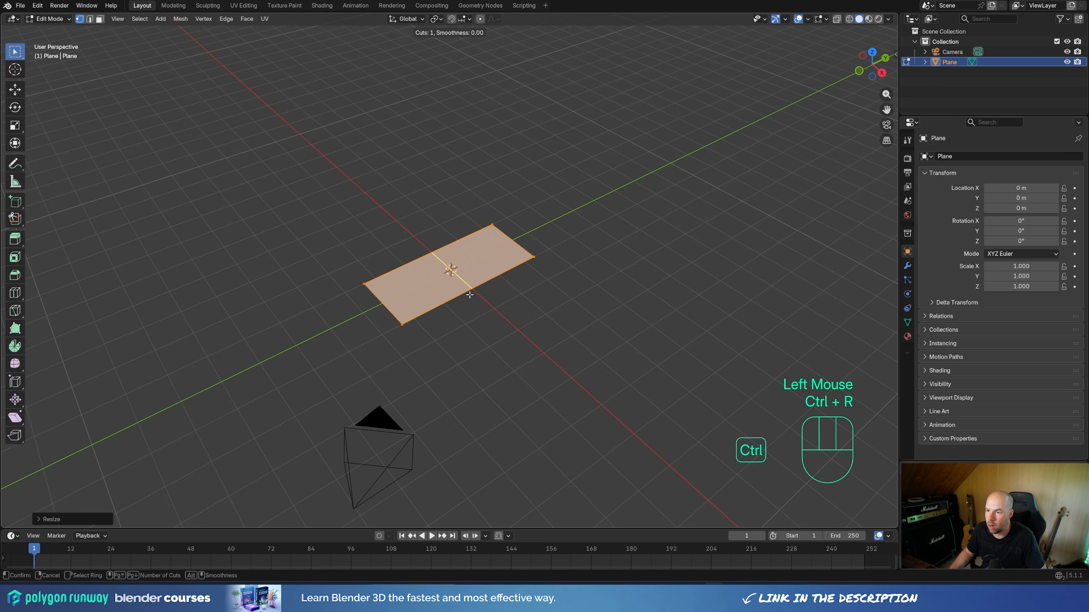
scroll(471, 295, up, 1)
scroll(471, 295, up, 1)
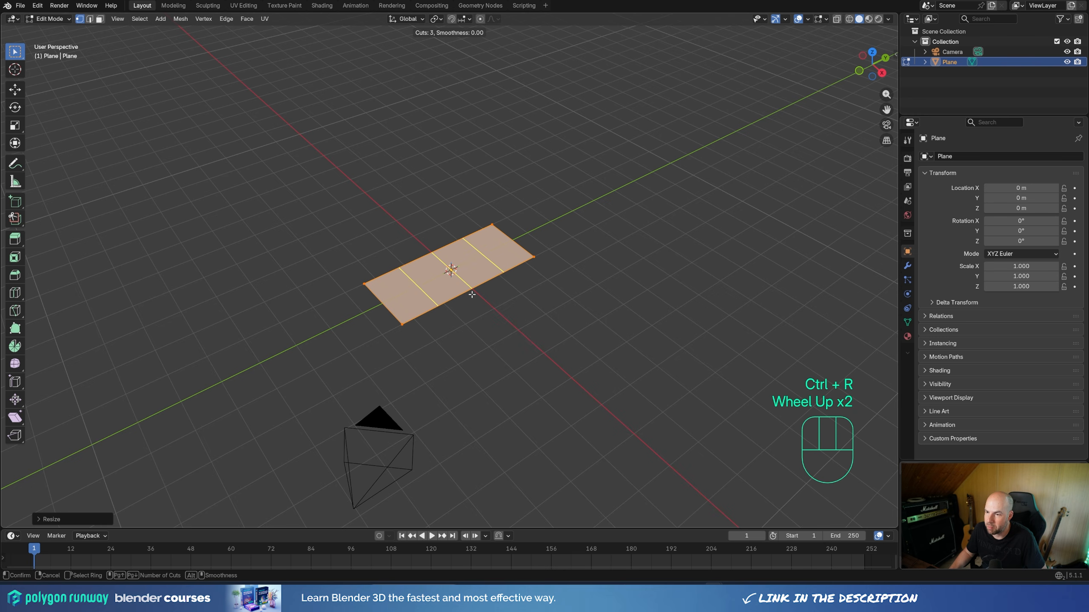
click(475, 293)
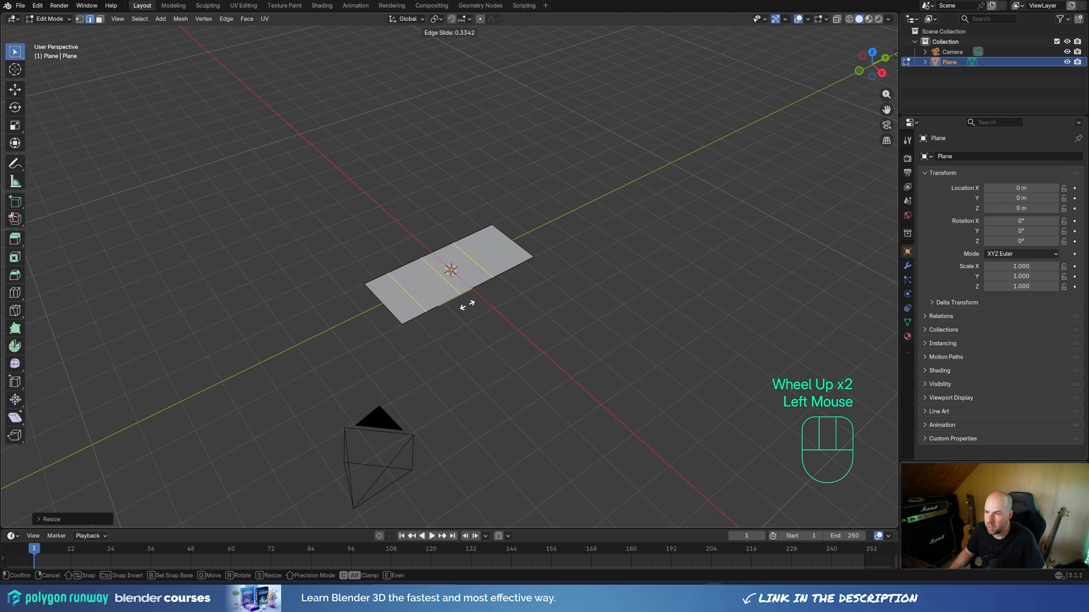
right_click(497, 337)
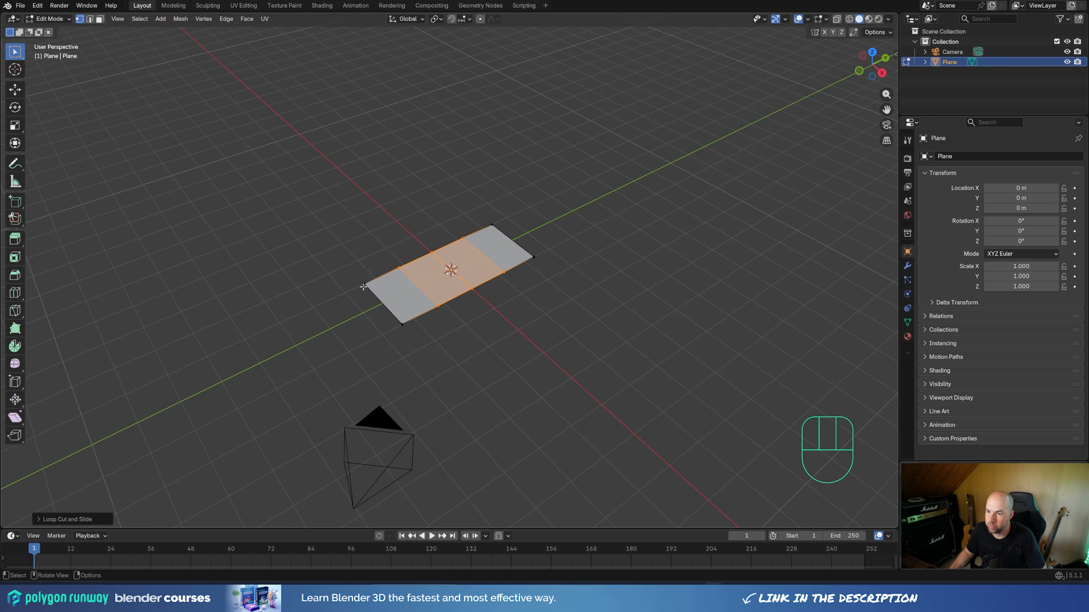
Step: Merge the two corner vertices at the plane's negative-Y end at their centre to form a pointed bow
drag(352, 277, 407, 350)
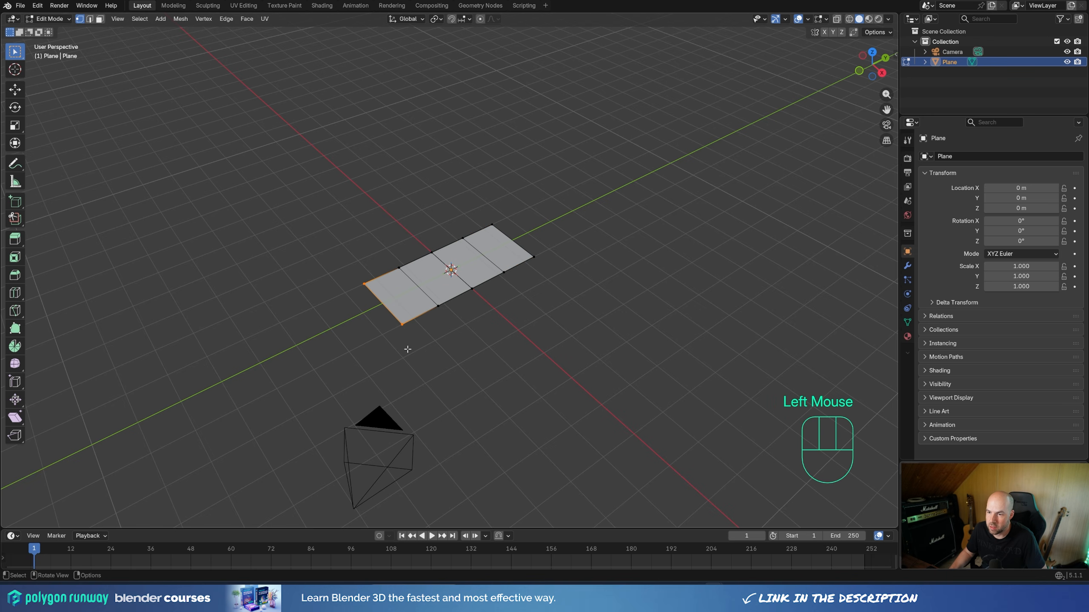
key(m)
click(366, 301)
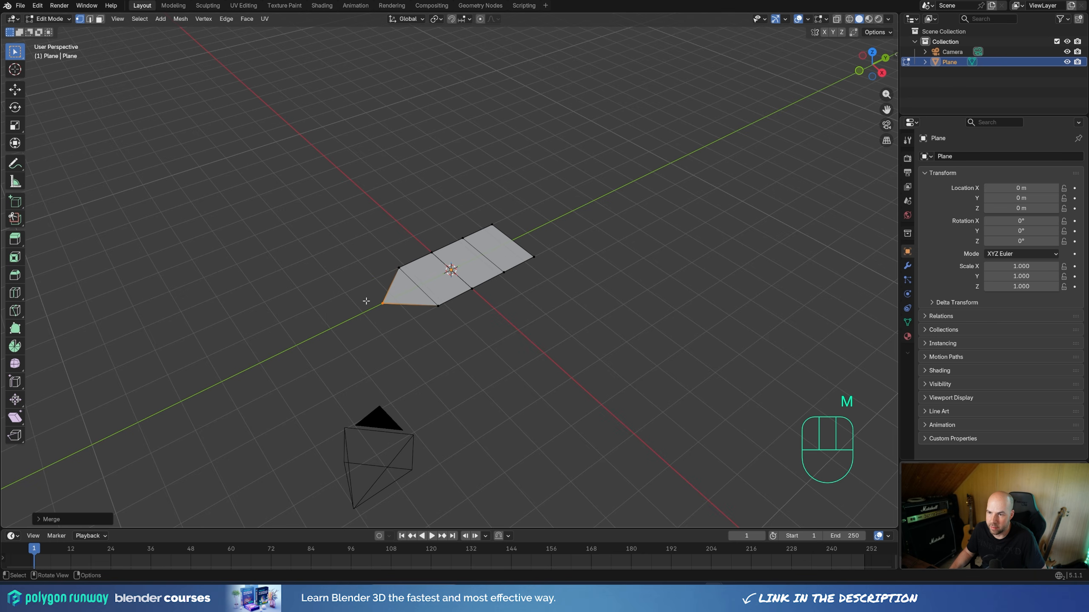
Step: Narrow the outline by scaling the vertex pair behind the bow to about 0.87 and the pair before the stern to about 0.84
click(398, 265)
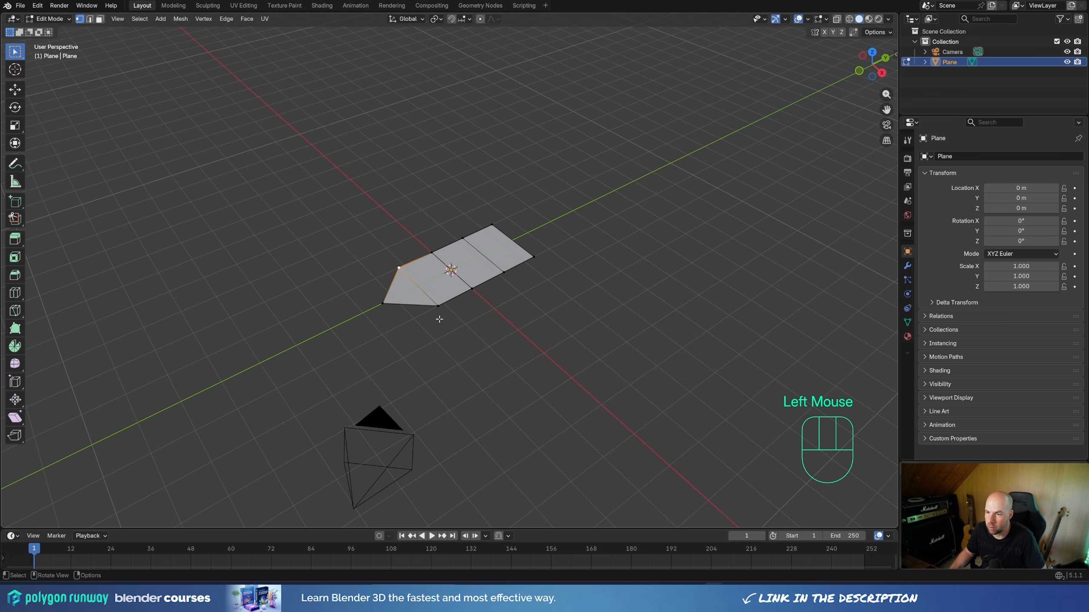
shift+click(439, 319)
key(s)
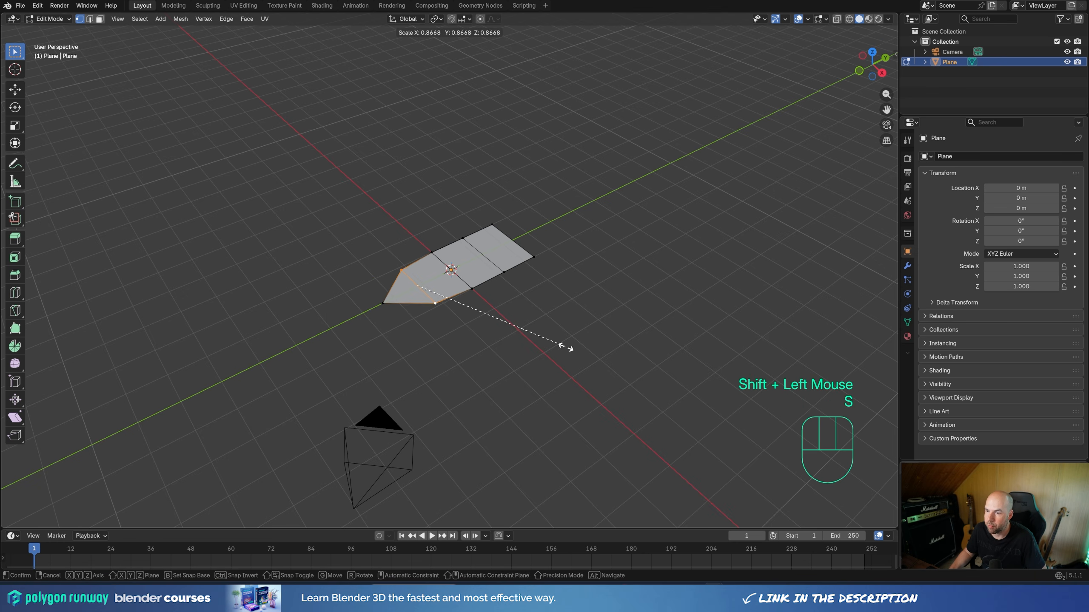
click(529, 301)
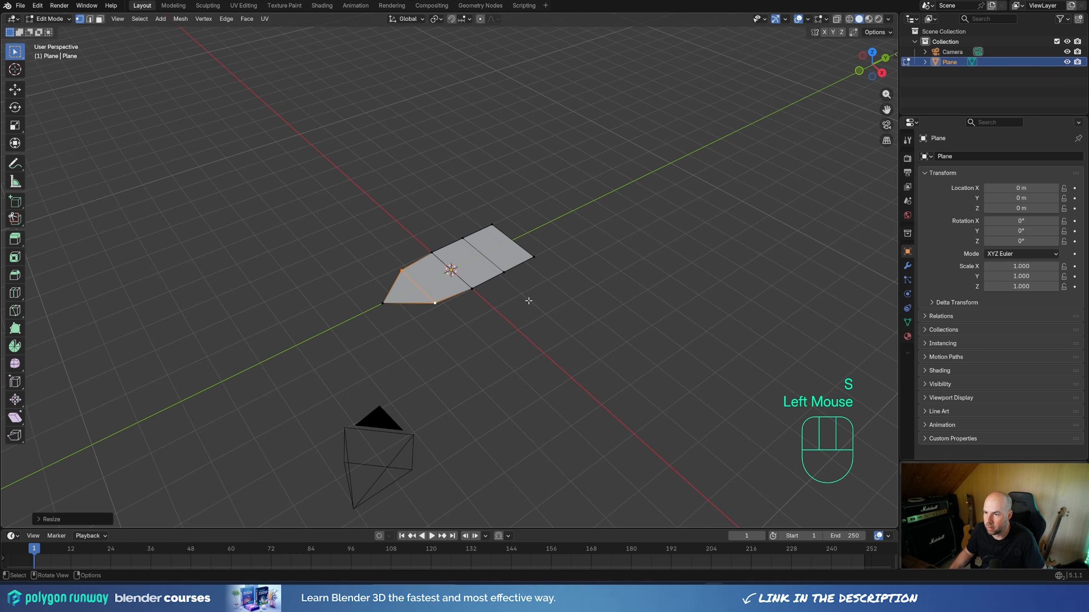
double_click(485, 250)
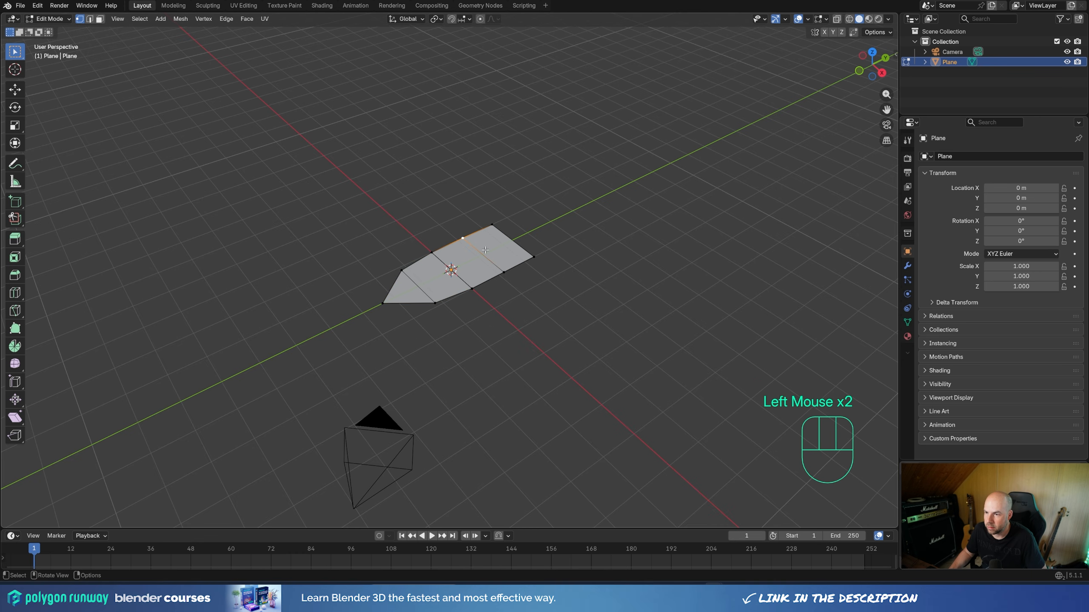
shift+click(505, 273)
key(s)
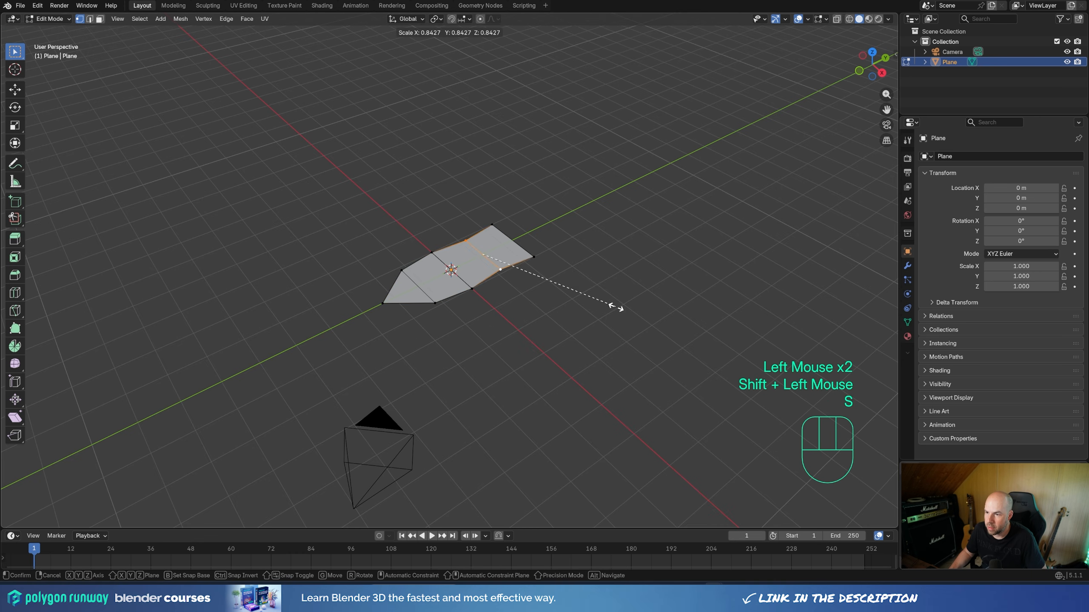
Step: Scale the two stern end vertices to about 0.68 and move them about -0.28 m along Y
double_click(497, 214)
shift+click(536, 259)
key(s)
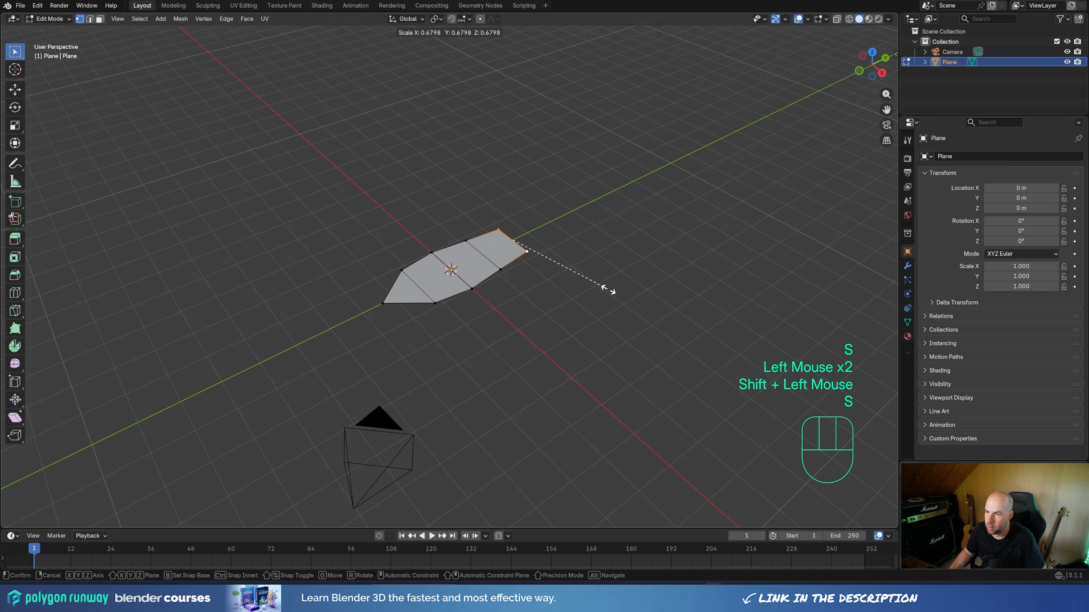
click(596, 284)
key(g)
key(y)
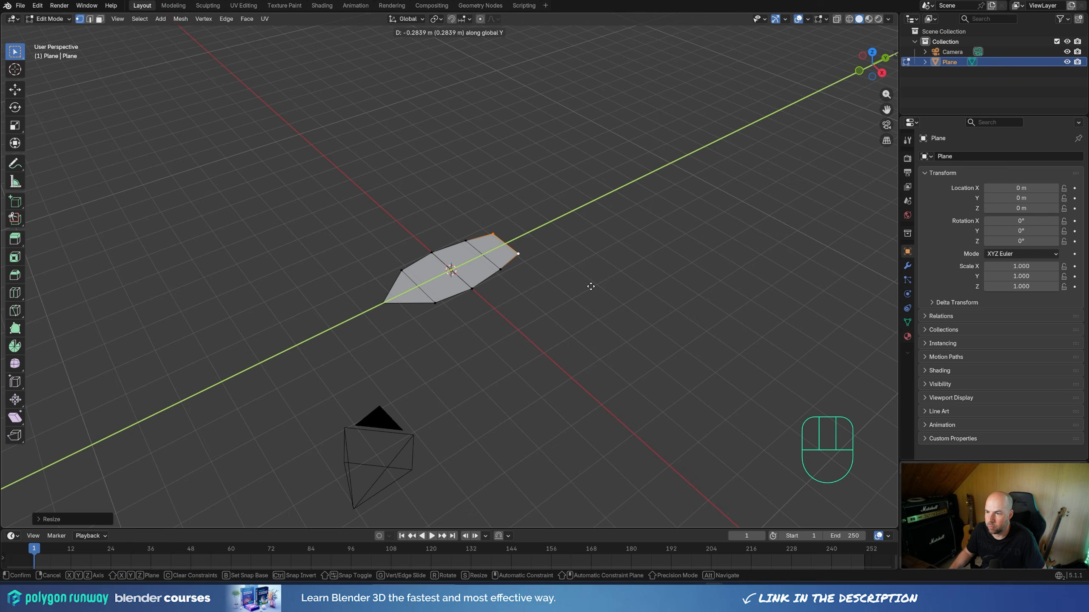
click(590, 286)
Step: Scale the vertex pair just behind the bow point to about 0.95
click(402, 270)
shift+click(434, 302)
key(s)
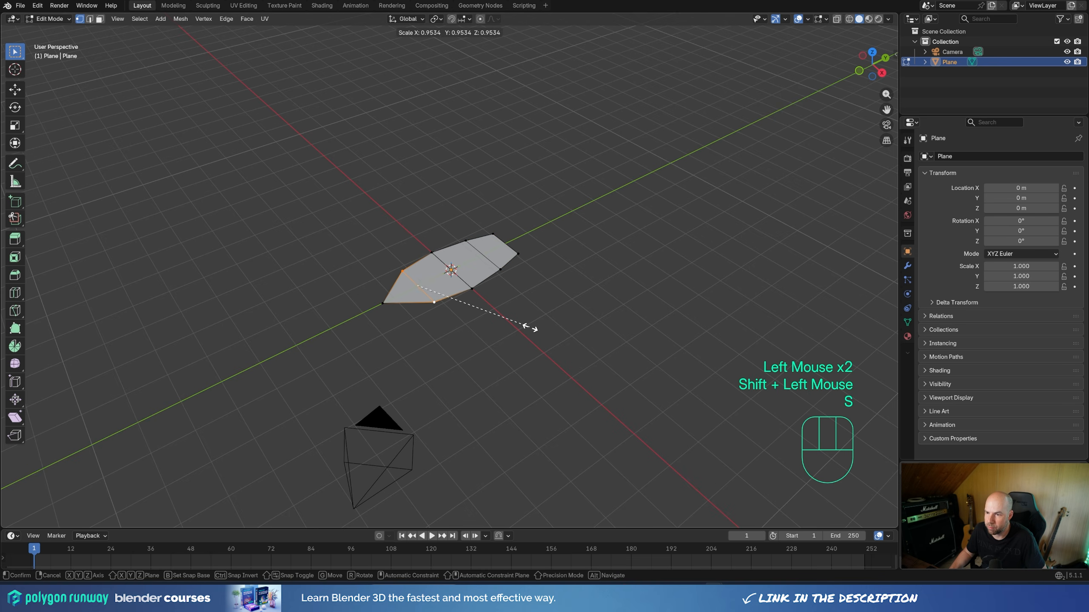
click(530, 326)
Step: Select the whole boat outline and extrude it upward by about 1 m
middle_drag(498, 323, 605, 302)
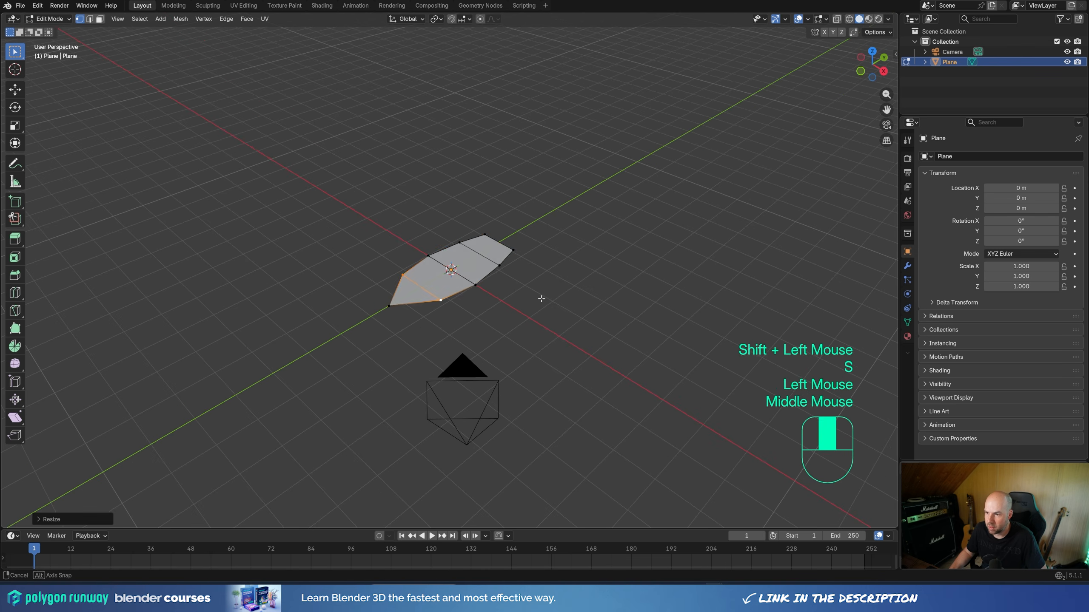
key(a)
middle_drag(552, 328, 535, 310)
scroll(535, 310, up, 2)
key(e)
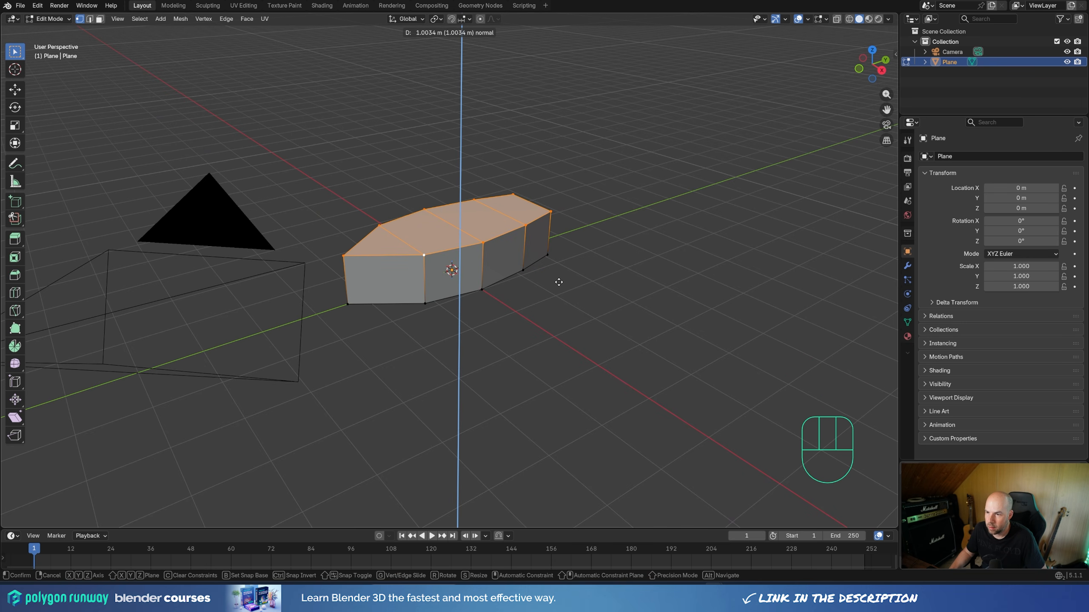
click(559, 282)
Step: Widen the top of the hull by scaling it to about 1.28 along the X axis
middle_drag(559, 282, 522, 280)
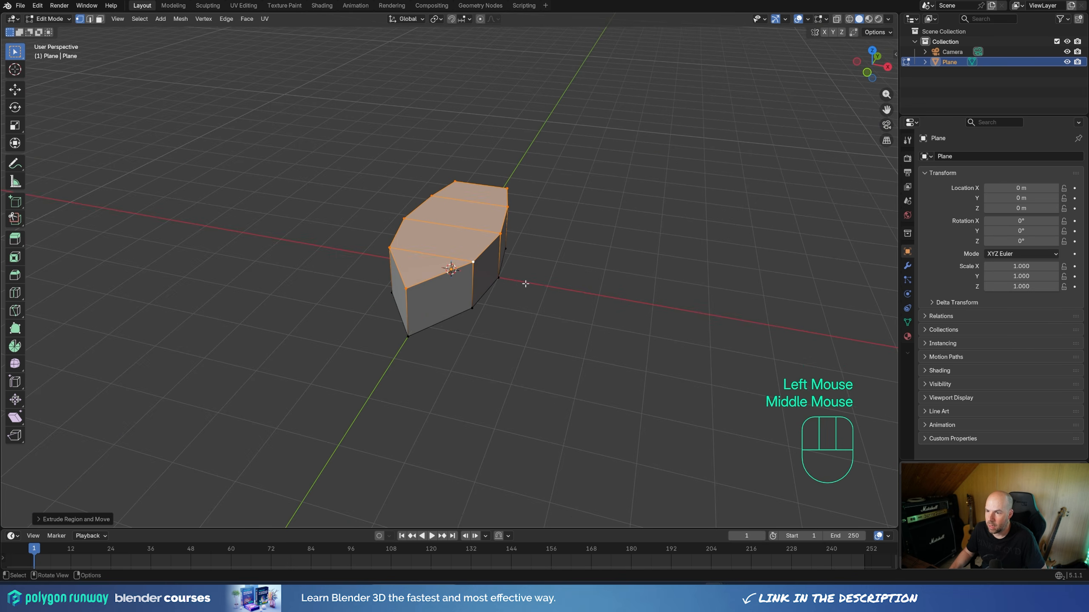
key(s)
key(x)
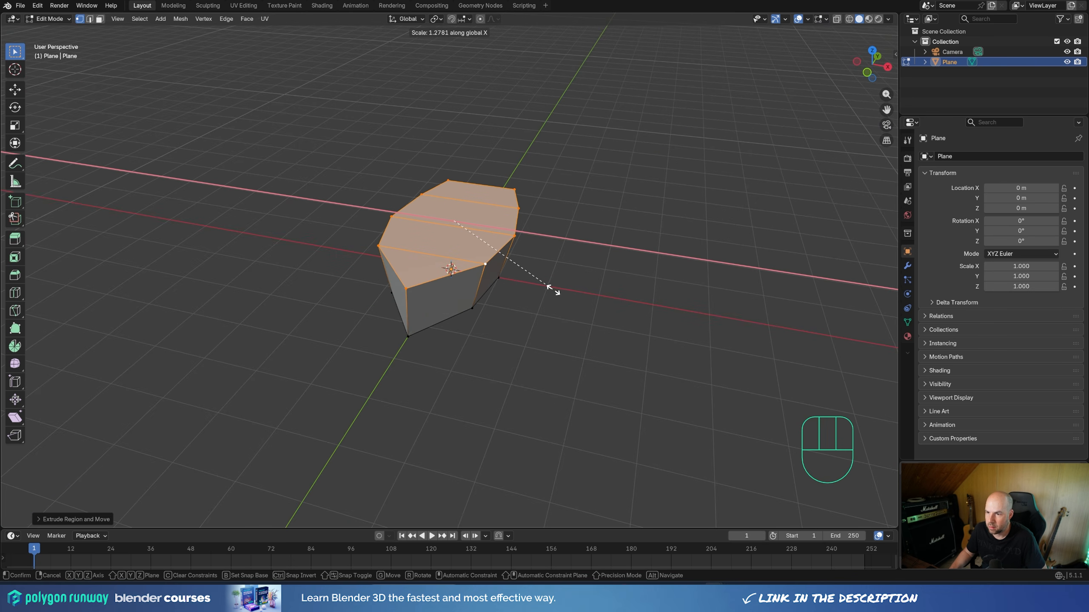
click(554, 291)
Step: Move the three top bow vertices about -0.28 m along Y, and the bow tip another -0.20 m
middle_drag(554, 291, 482, 278)
drag(306, 173, 405, 259)
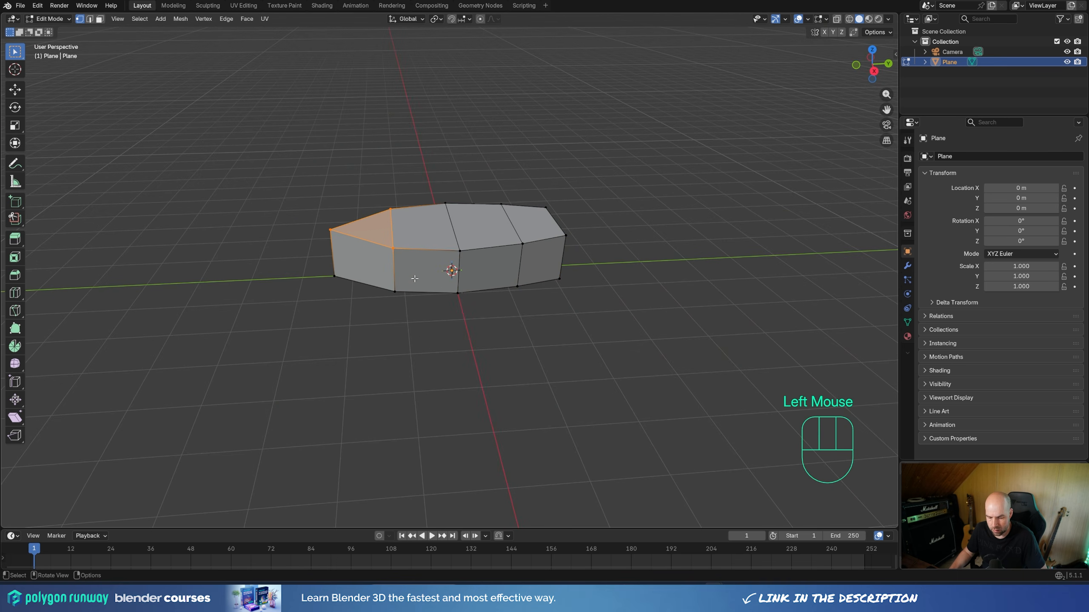
key(g)
key(y)
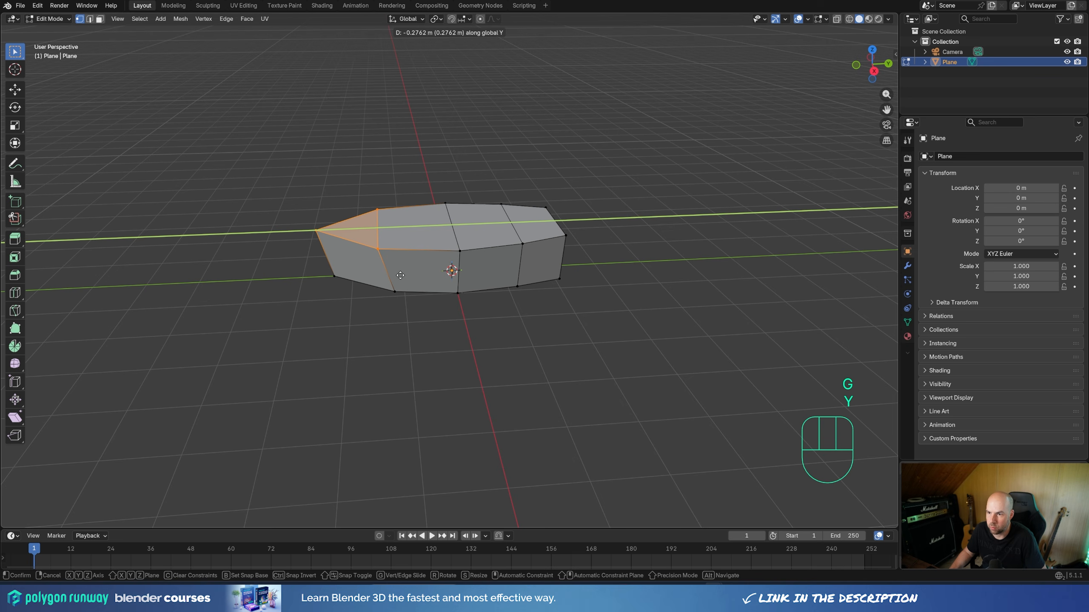
click(399, 275)
click(315, 233)
key(g)
key(y)
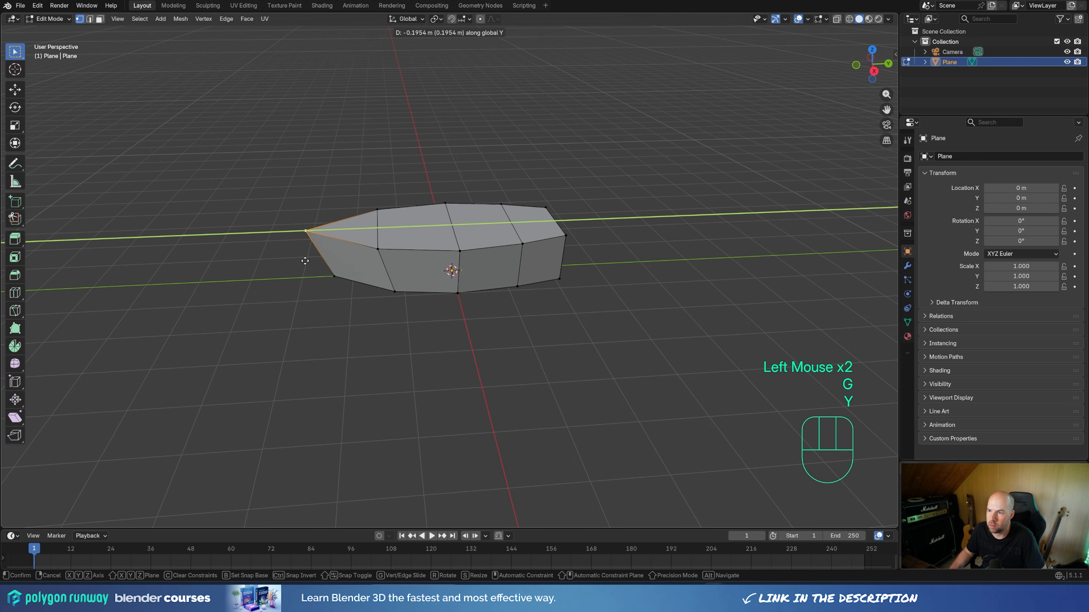
click(304, 261)
Step: Select the four top faces of the hull and inset them by about 0.23 m
middle_drag(441, 302, 467, 312)
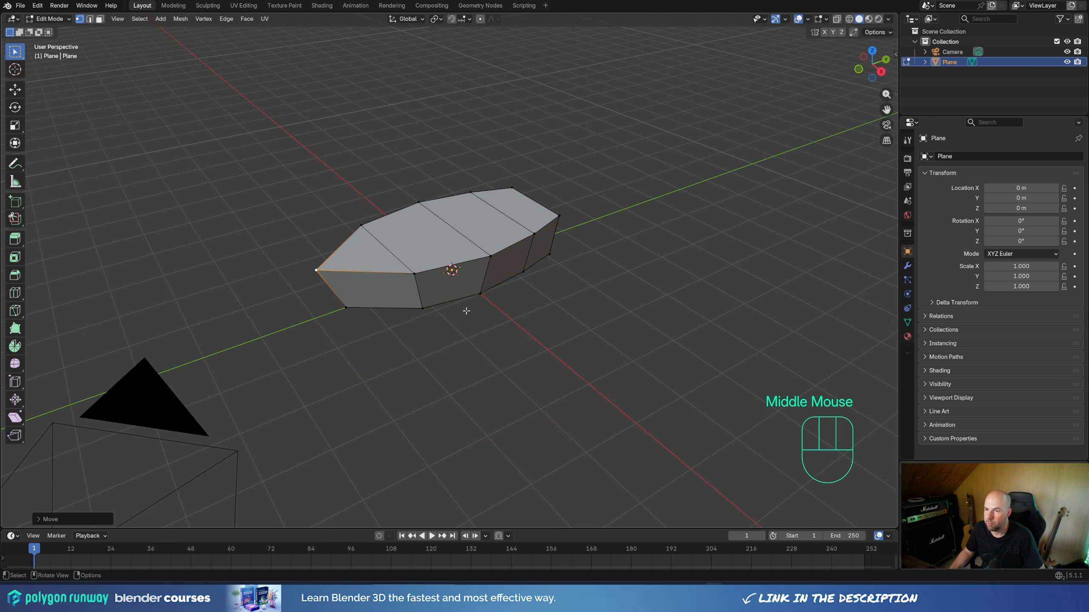
key(3)
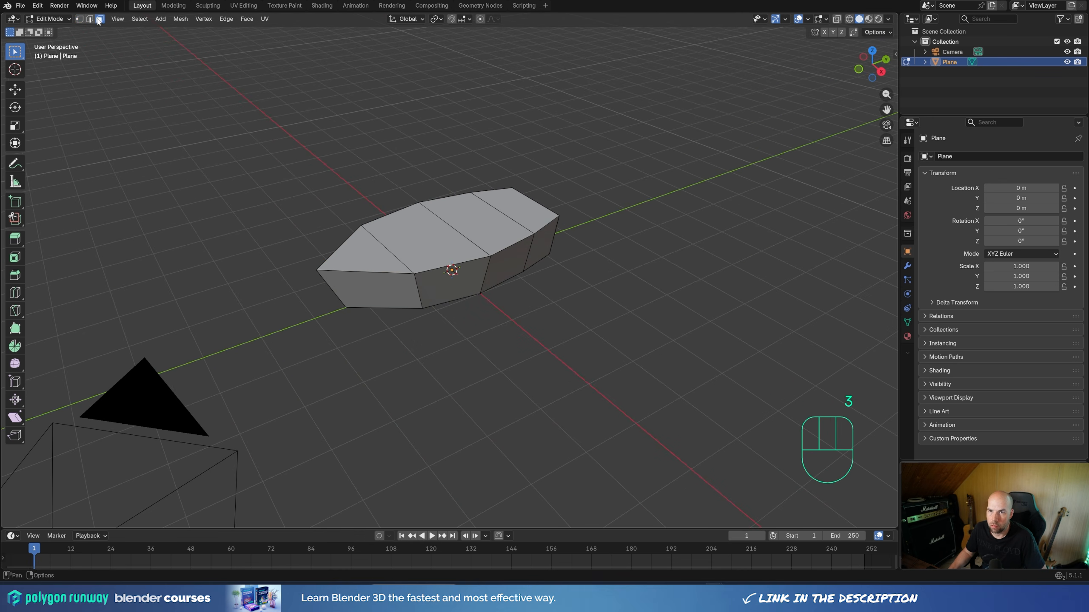
click(378, 258)
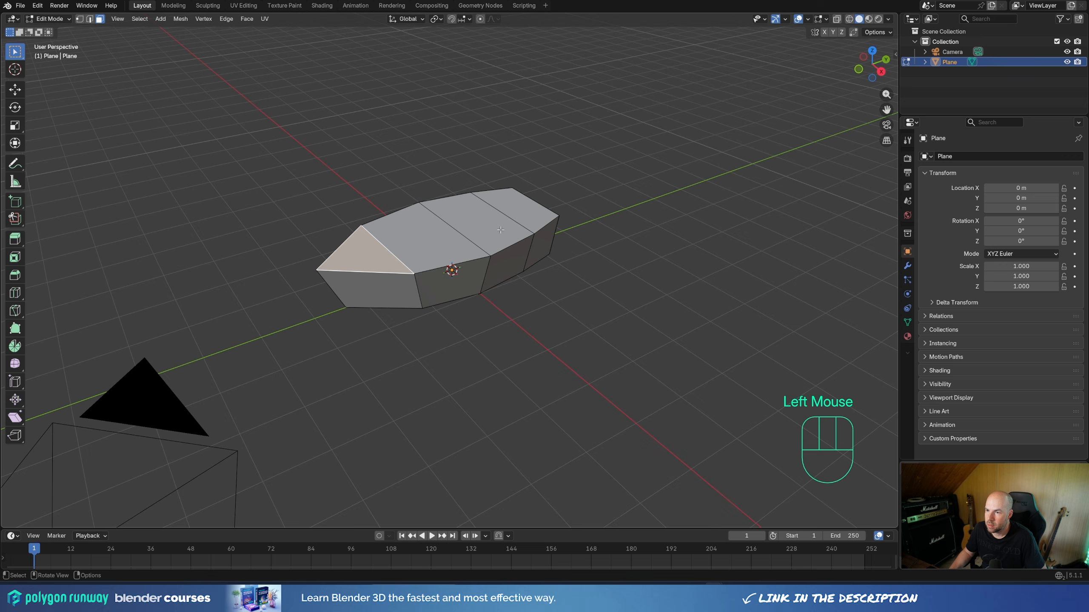
shift+click(437, 240)
shift+click(478, 222)
shift+click(516, 210)
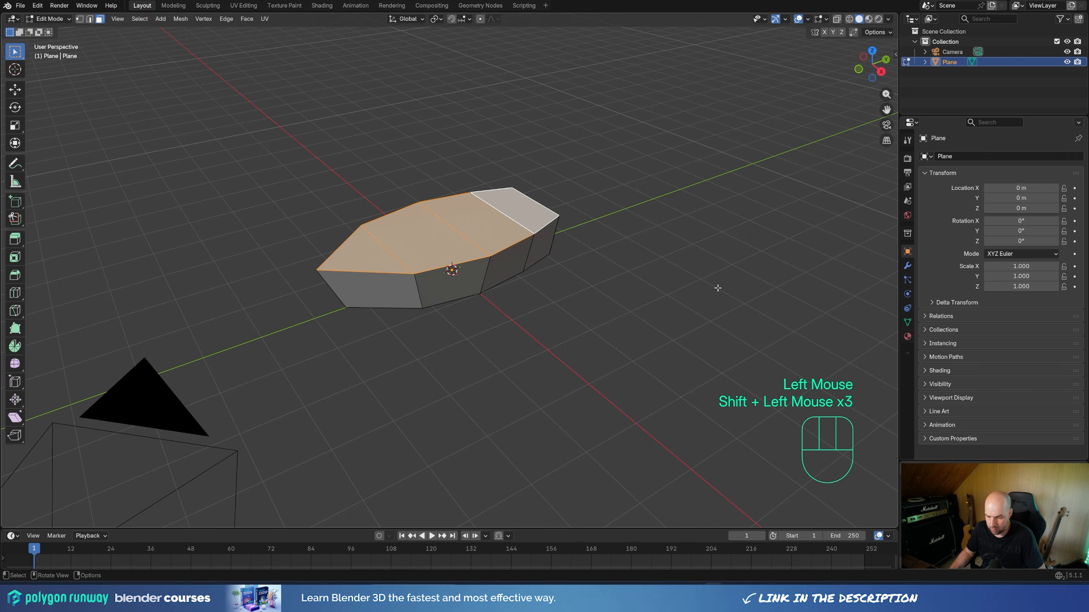
key(i)
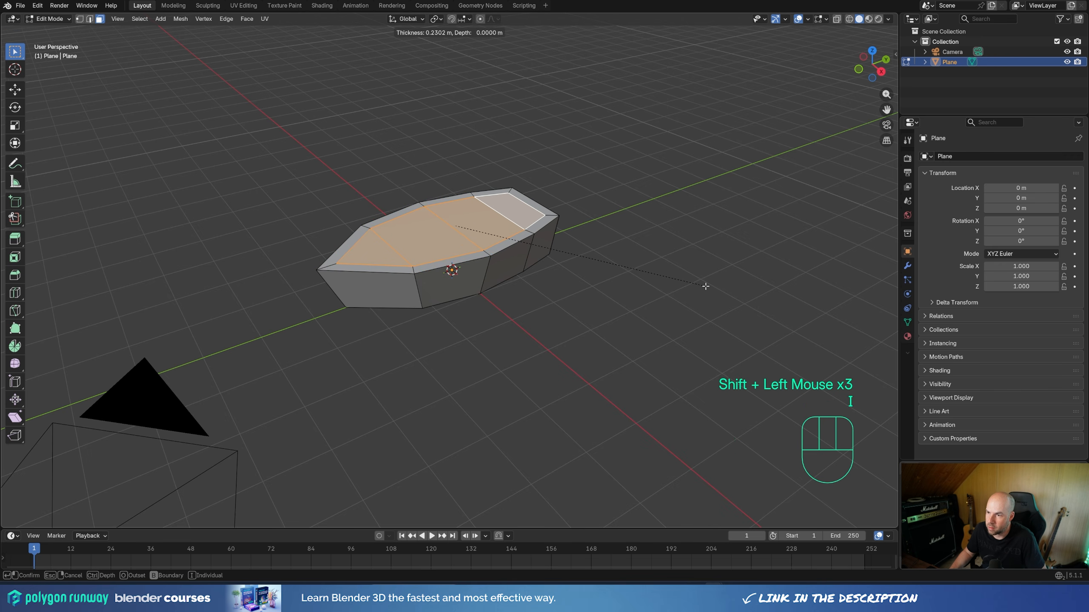
click(694, 282)
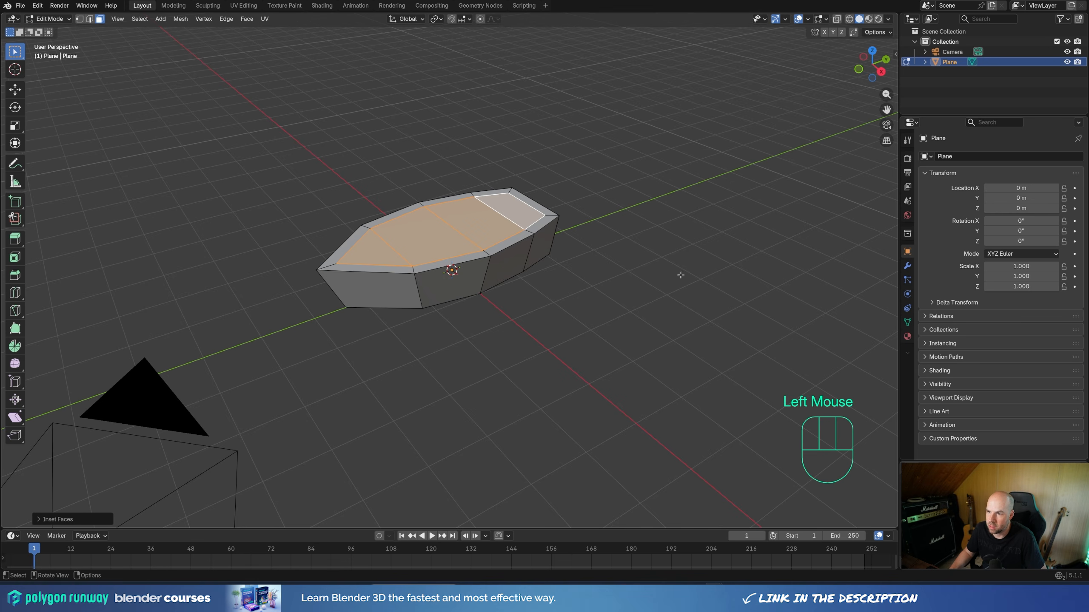
Step: Extrude the inset faces about 0.5 m down into the hull and scale this floor to about 0.91 along X
key(e)
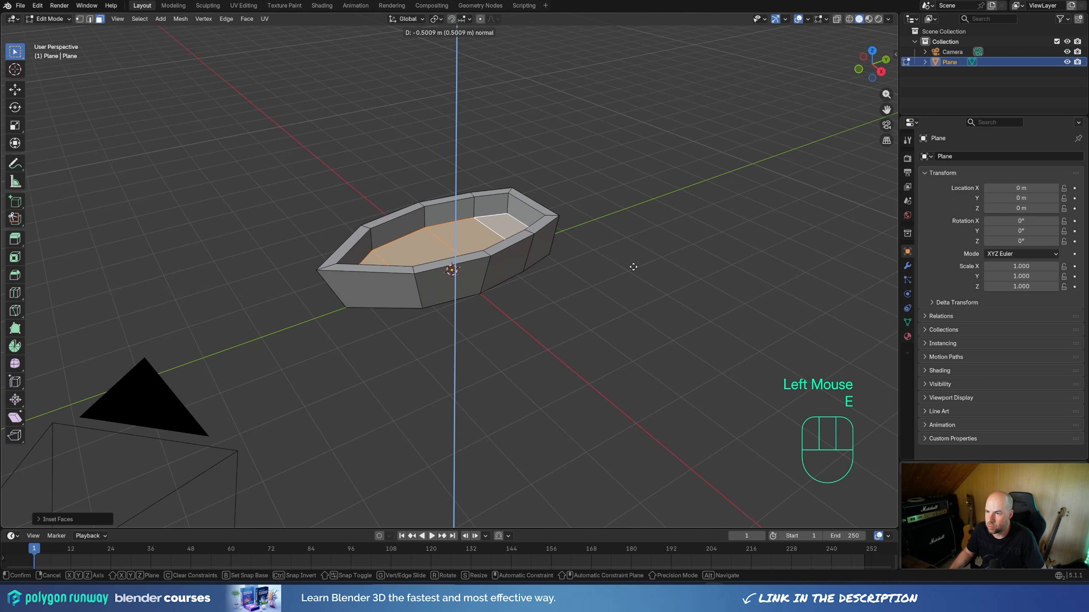
click(634, 265)
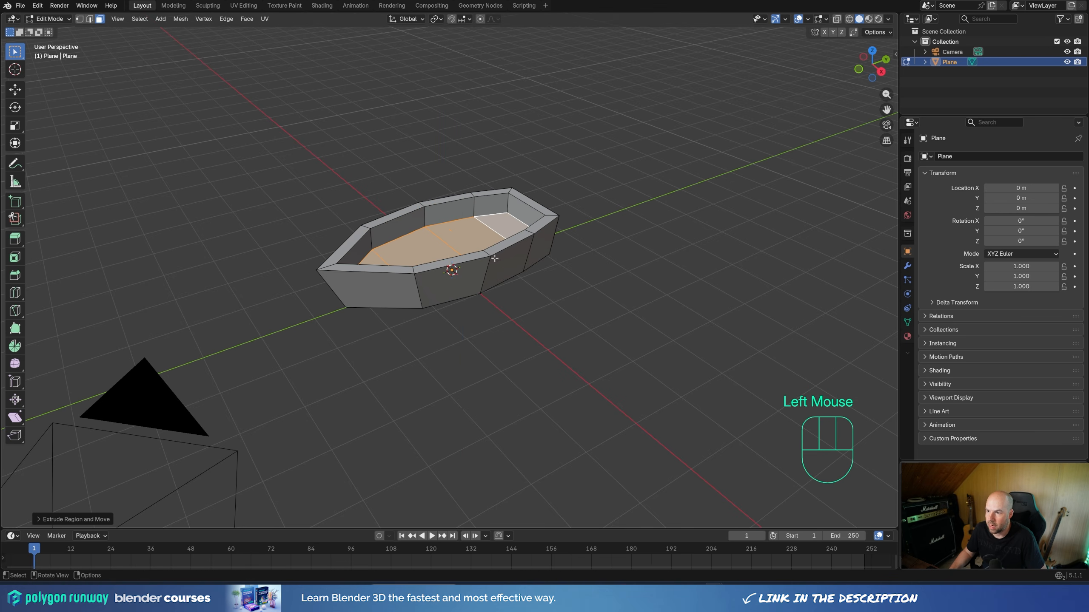
middle_drag(633, 266, 509, 245)
key(s)
key(x)
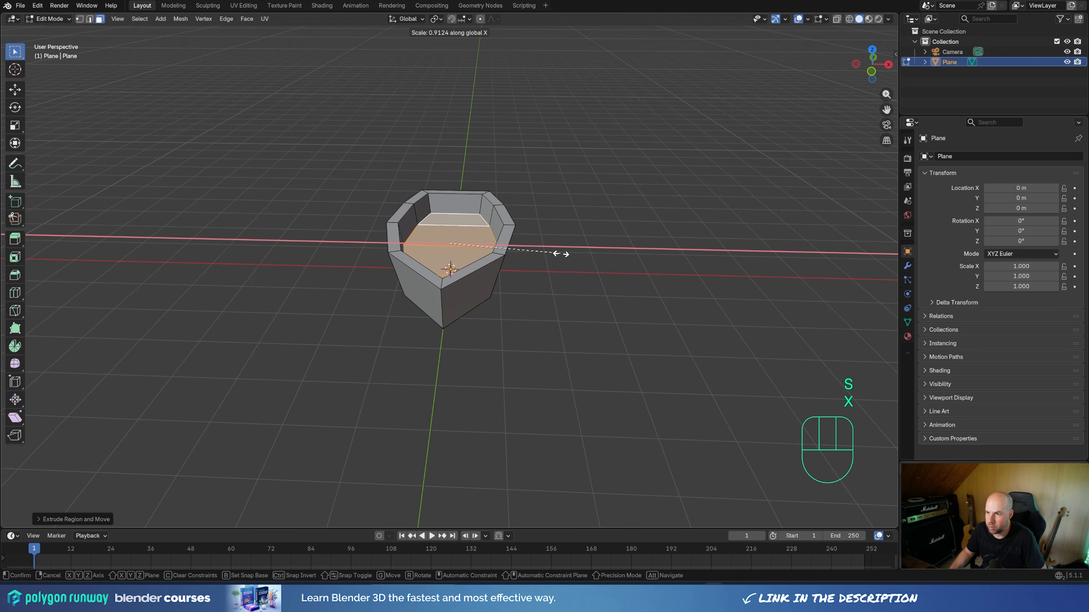
click(561, 253)
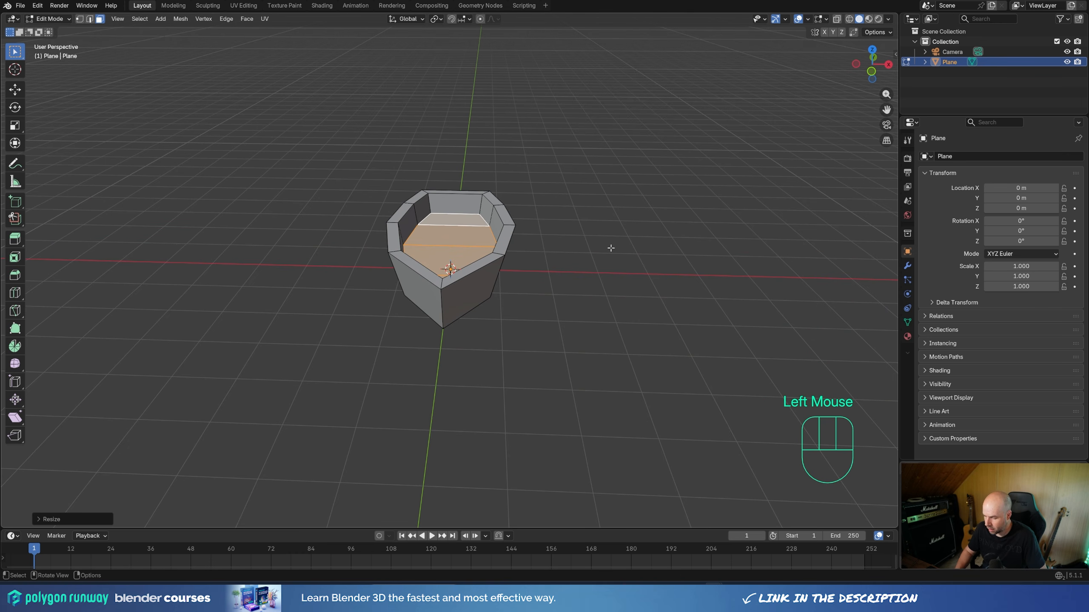
Step: Select the two front rows of interior floor vertices with X-ray on and move them about 0.13 m along Y
key(KP_3)
scroll(564, 241, up, 2)
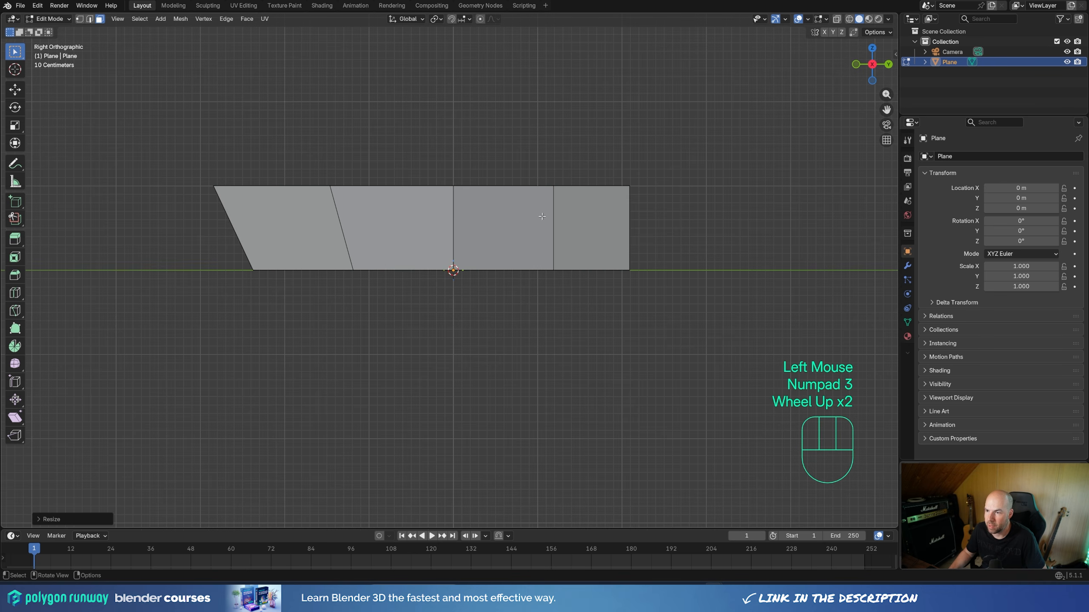
click(835, 19)
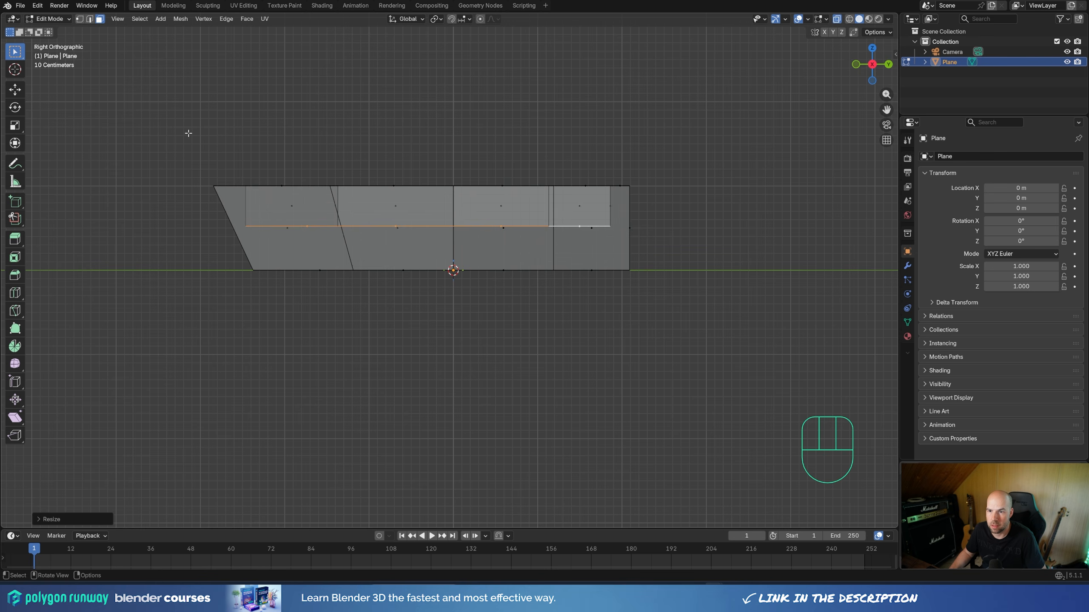
key(1)
drag(235, 211, 366, 248)
key(g)
key(y)
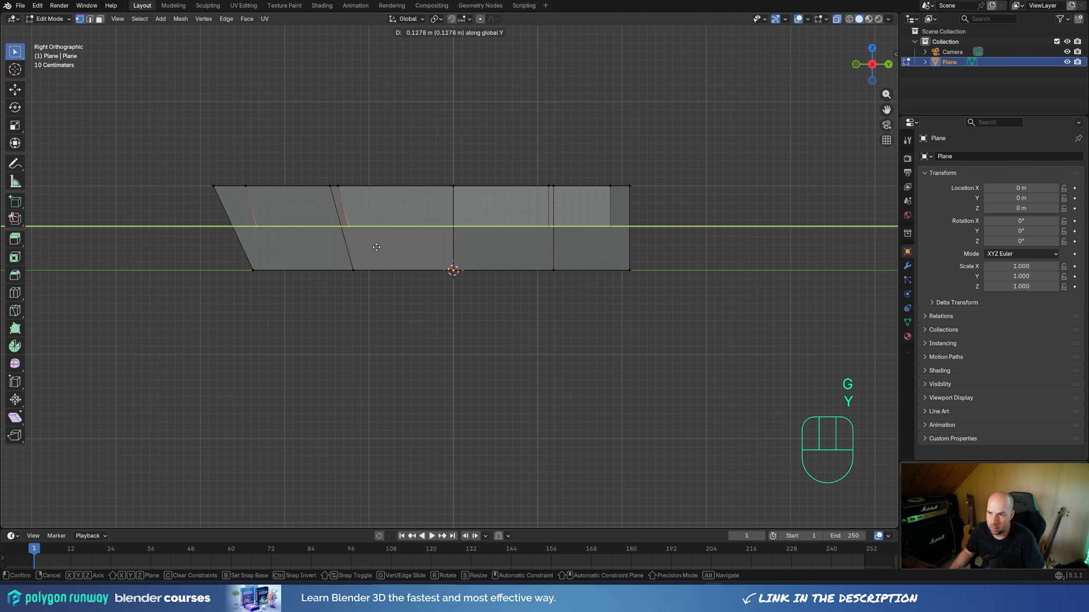
click(376, 247)
Step: Move only the frontmost interior floor vertex about another 0.07 m along Y
drag(255, 218, 302, 241)
key(g)
key(y)
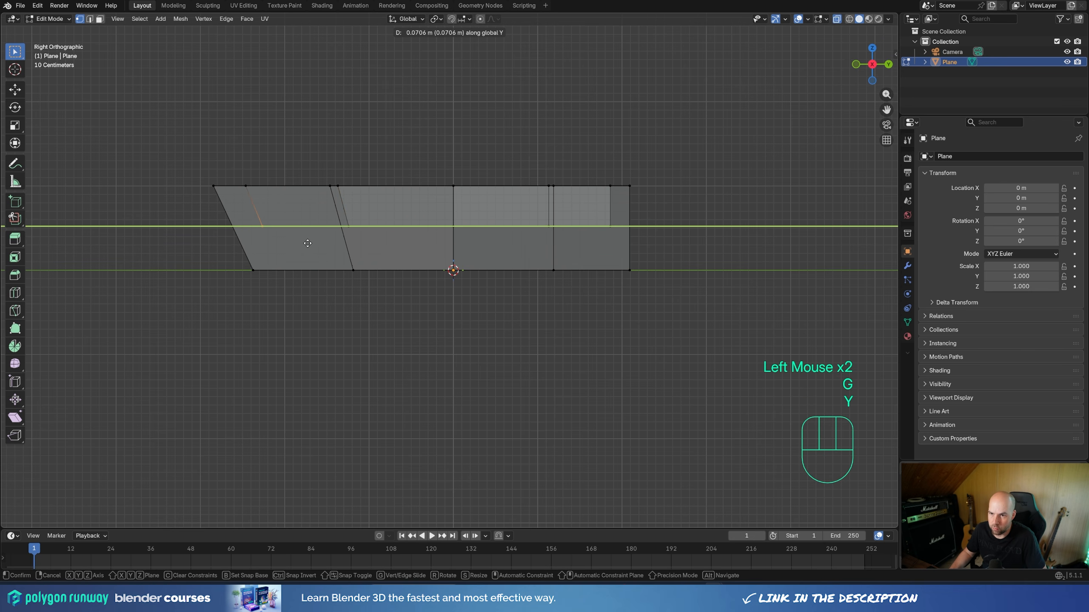
click(306, 243)
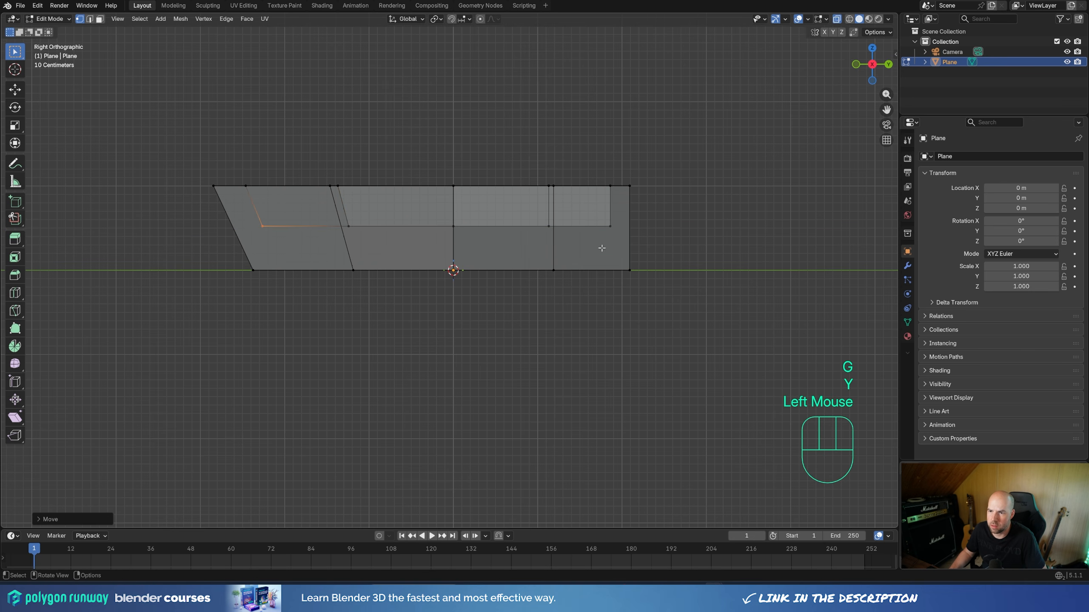
Step: Raise the top vertices at the bow tip along Z and rotate them about 18° in side view
drag(150, 121, 269, 203)
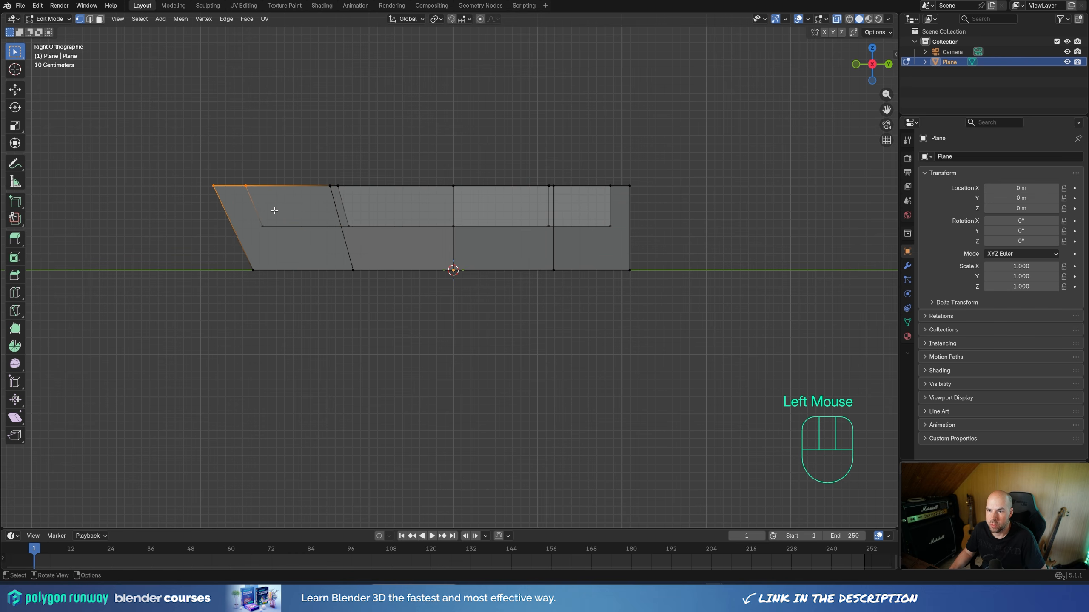
key(g)
key(z)
click(266, 177)
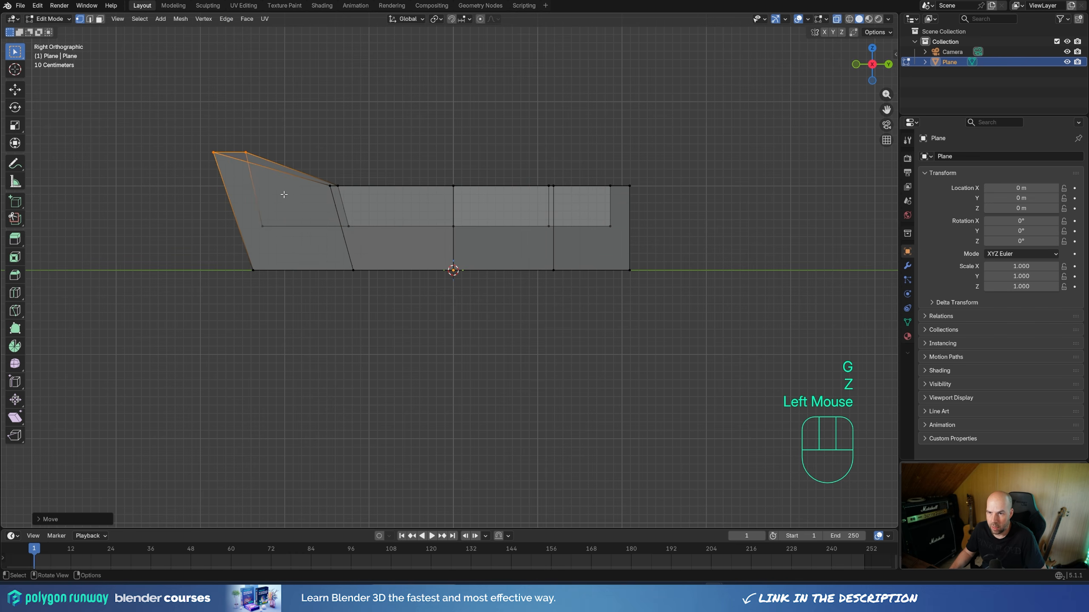
key(r)
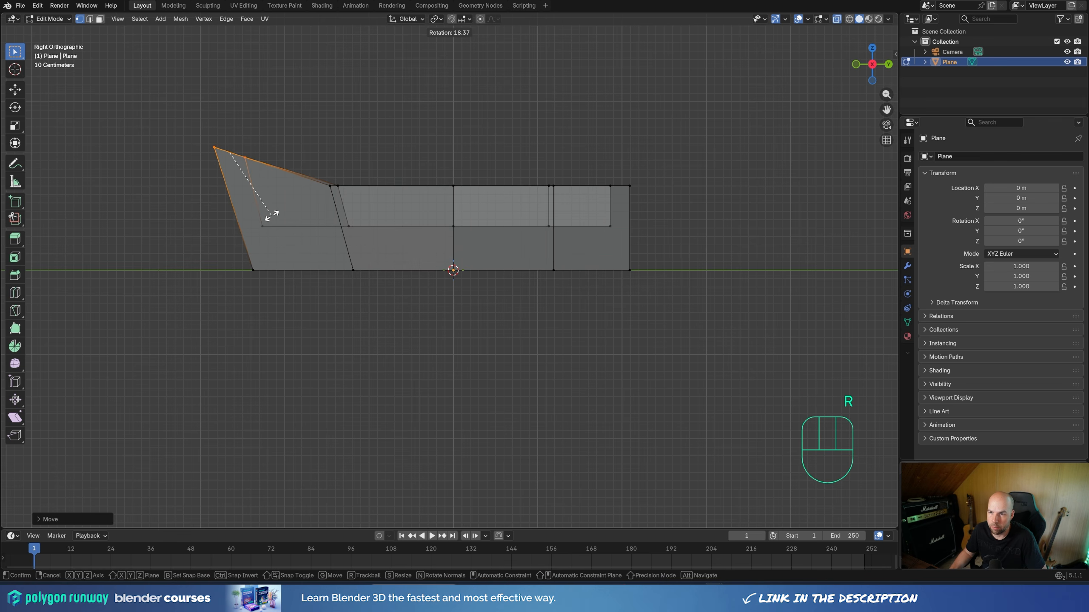
click(272, 215)
Step: Raise the second row of rim vertices behind the bow slightly along Z and rotate them about 8°
drag(299, 156, 359, 206)
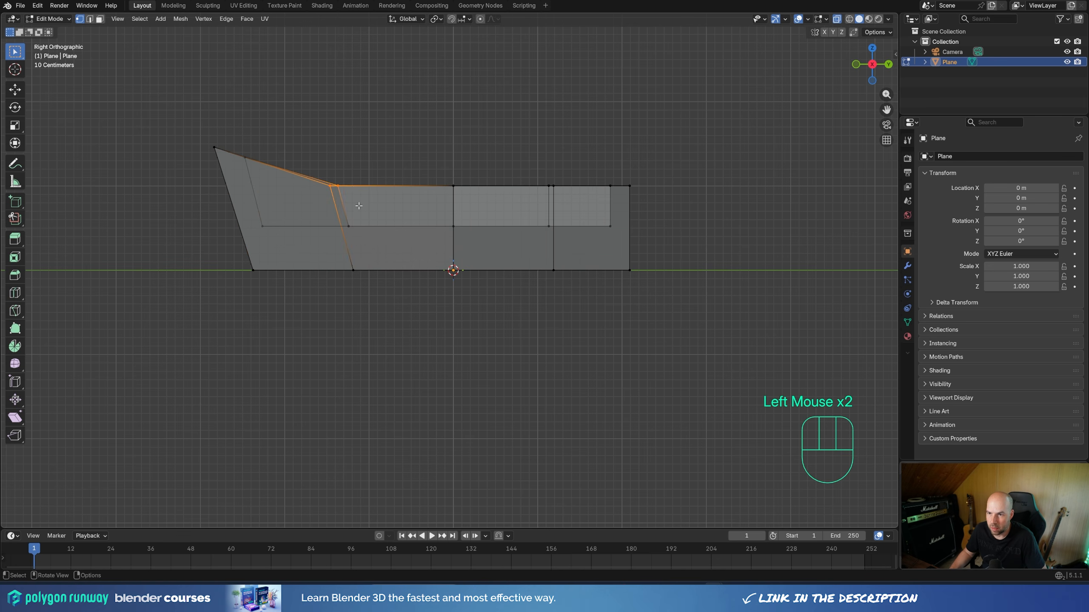
key(g)
key(z)
click(360, 196)
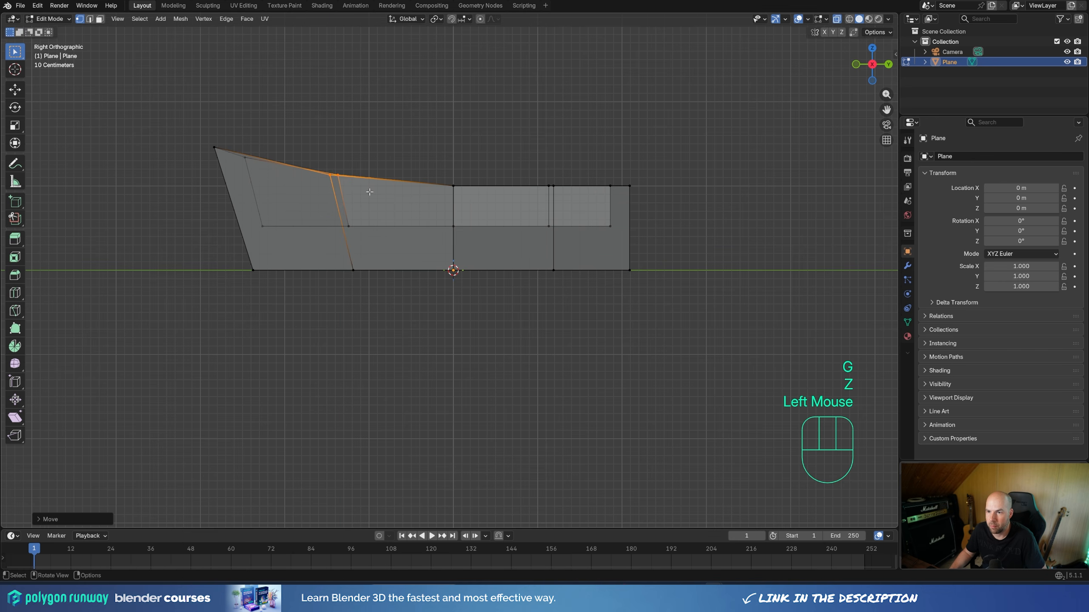
key(r)
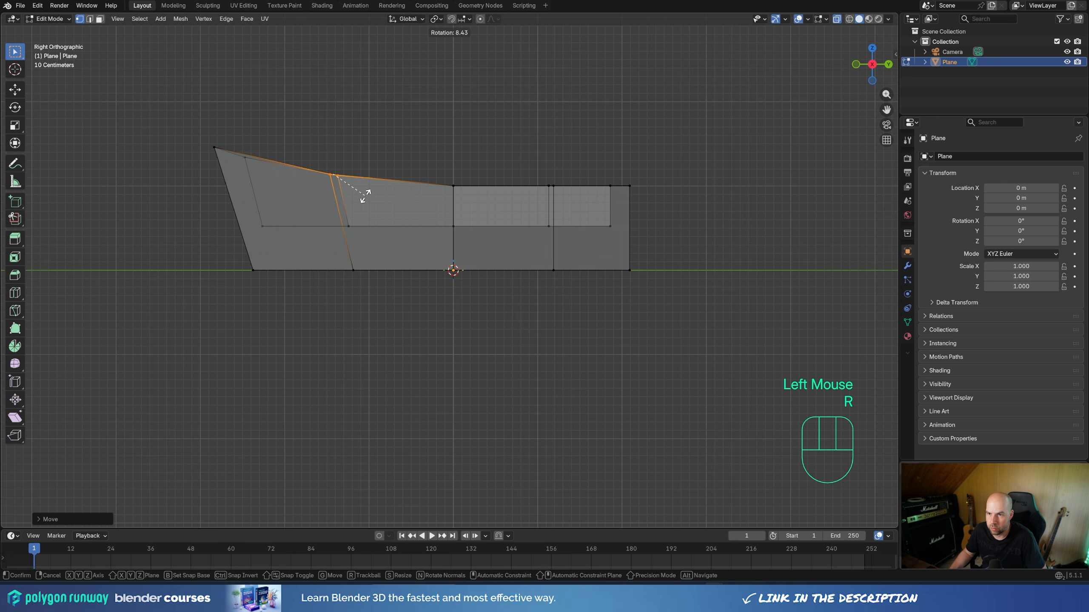
click(361, 195)
Step: Move the inner rim vertex at the bow about 0.03 m up along Z
click(257, 176)
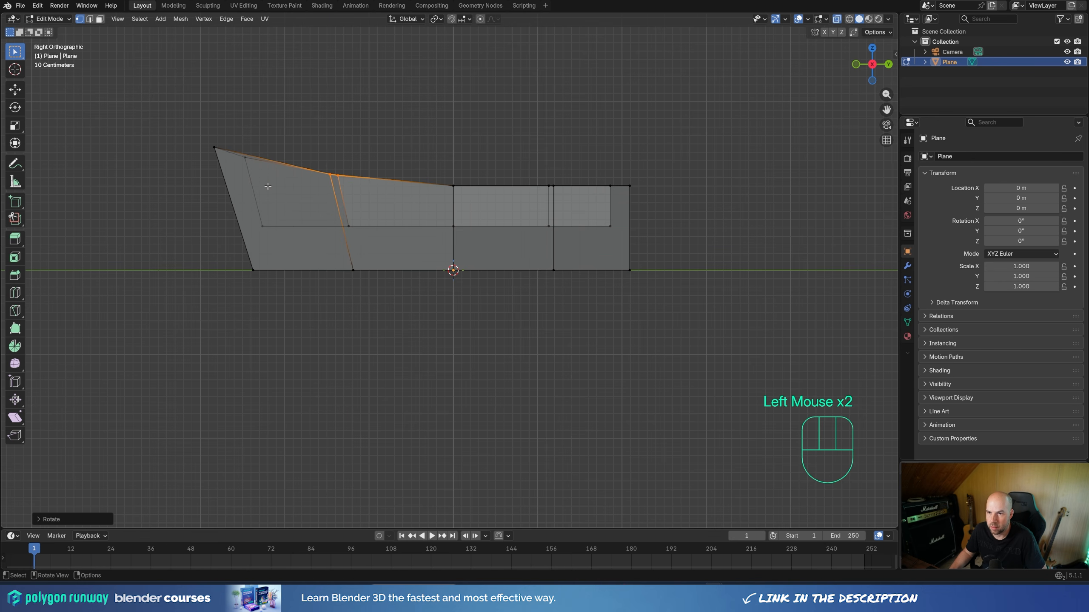
click(239, 162)
click(239, 162)
key(g)
key(z)
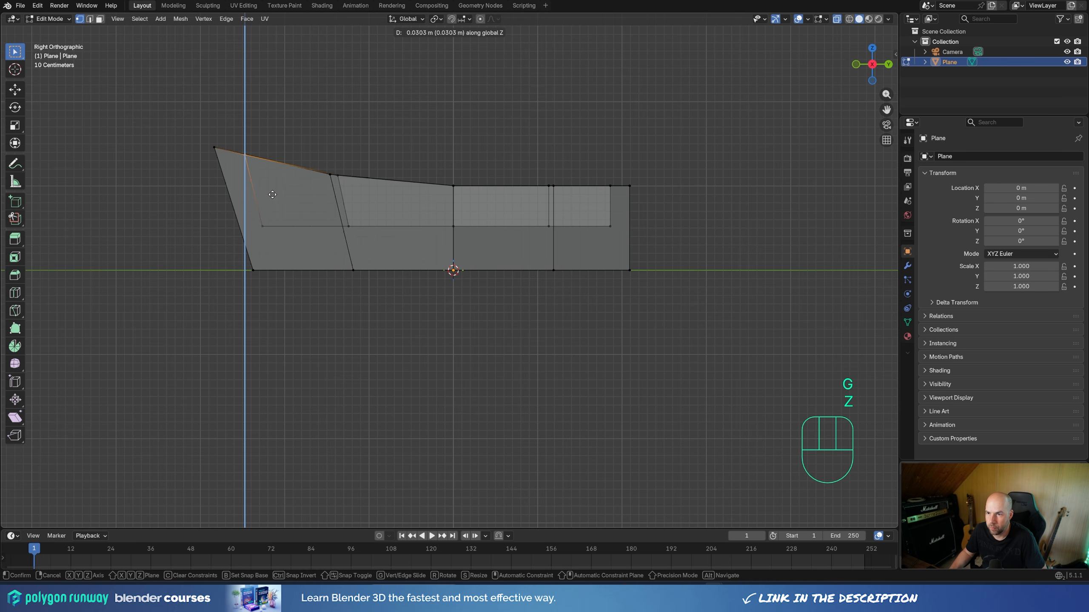
click(272, 194)
Step: Turn off X-ray and snap the 3D cursor to the floor face just behind the bow
middle_drag(272, 195, 446, 245)
scroll(323, 205, down, 2)
scroll(492, 254, up, 2)
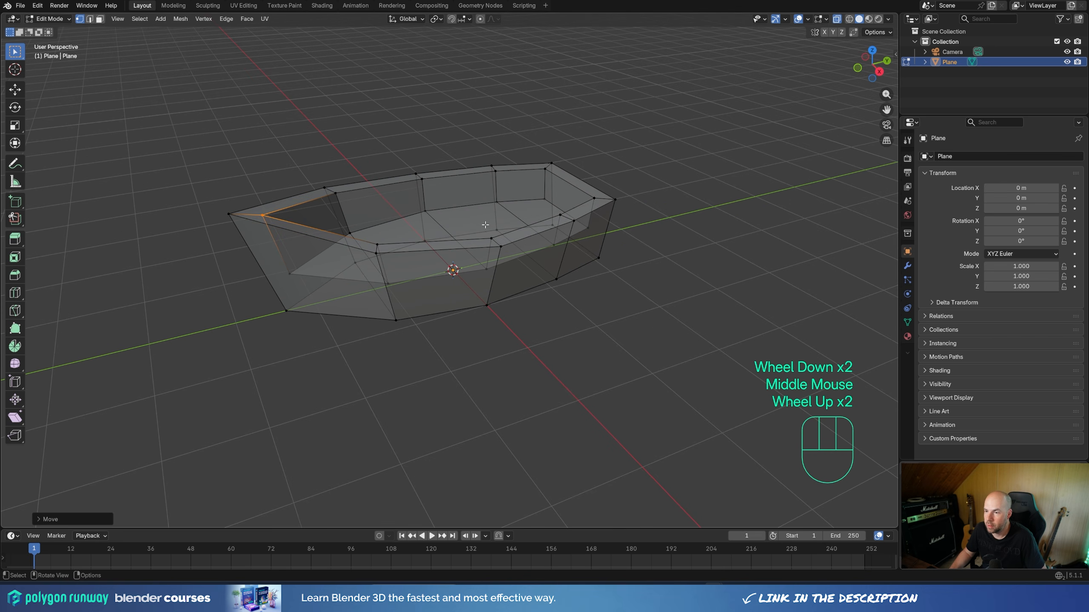
click(837, 19)
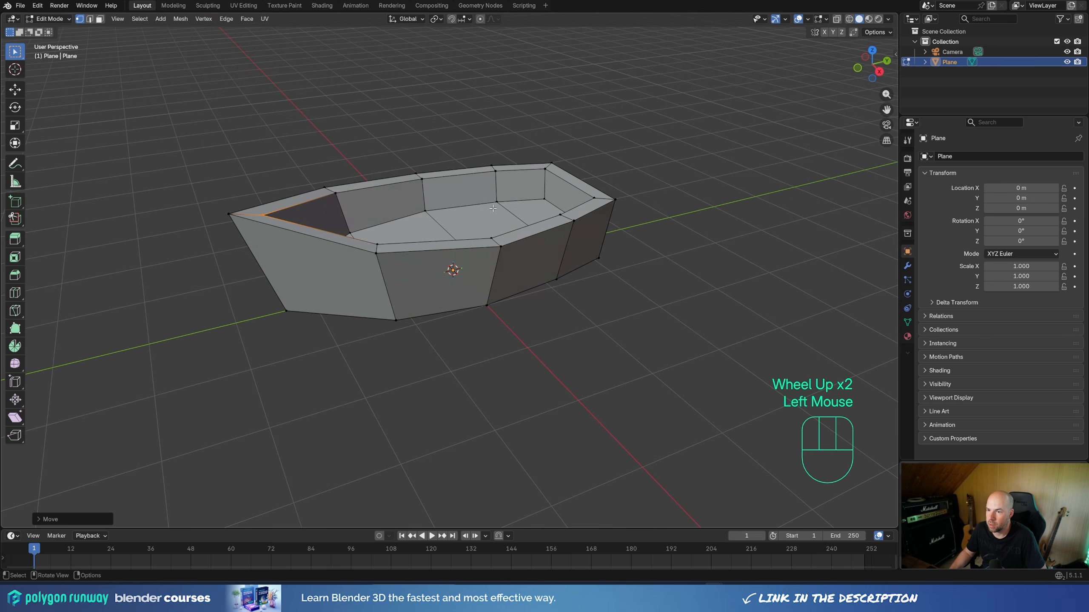
middle_drag(386, 244, 415, 249)
key(3)
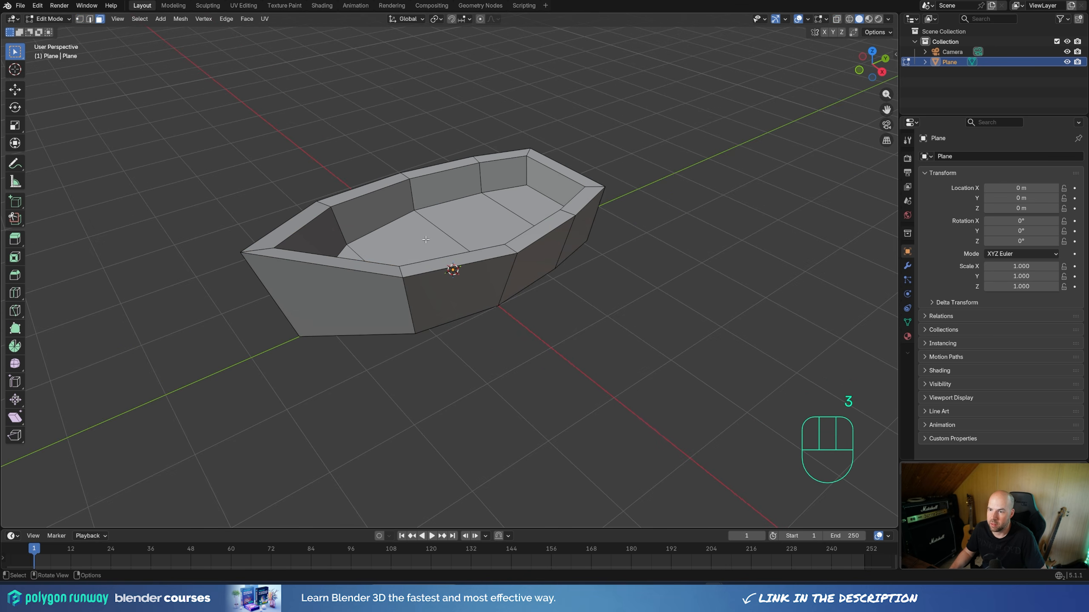
click(425, 239)
key(shift+s)
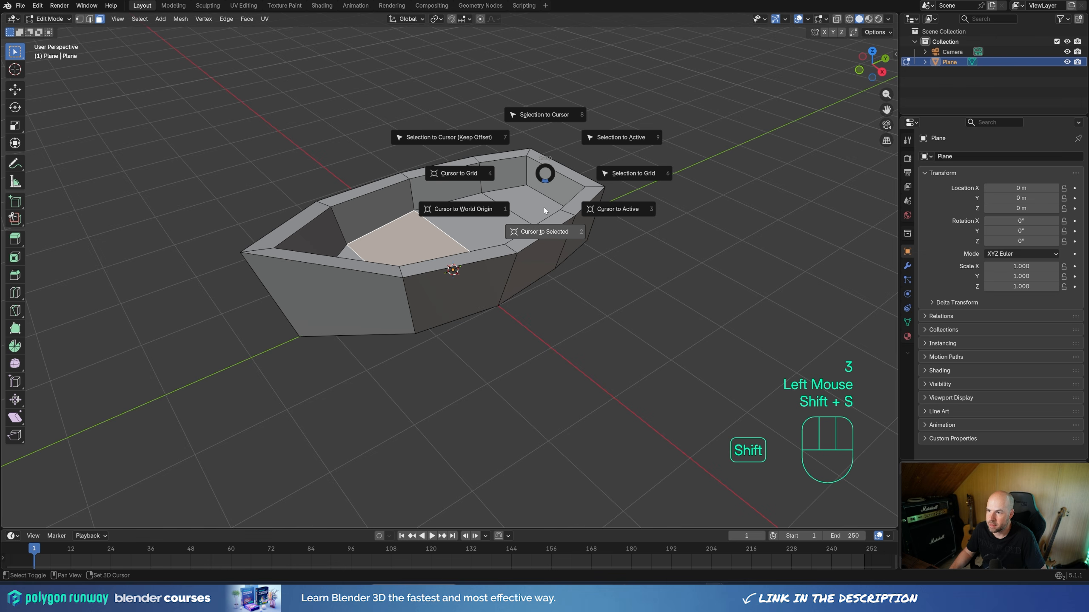
click(541, 242)
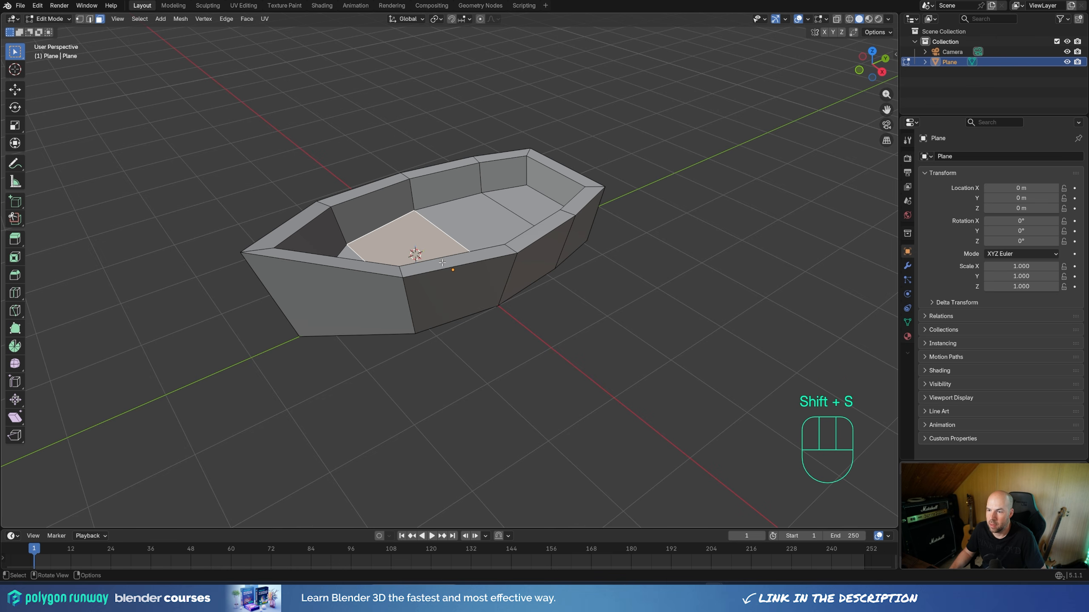
Step: Add a separate plane object at the 3D cursor and scale its mesh to about 0.52
key(Tab)
key(shift+a)
mouse_move(439, 261)
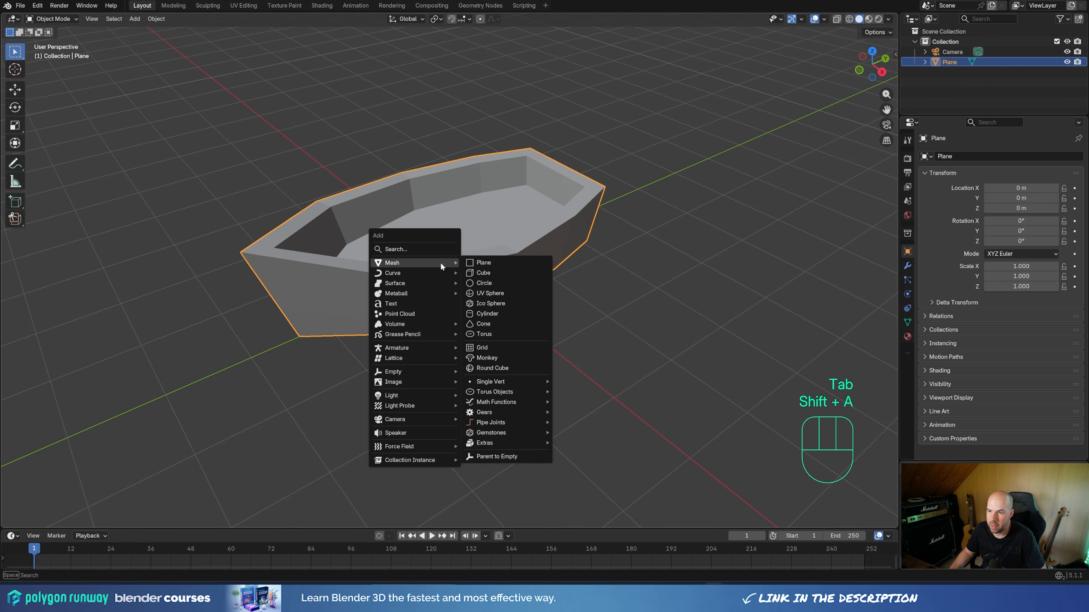
click(496, 262)
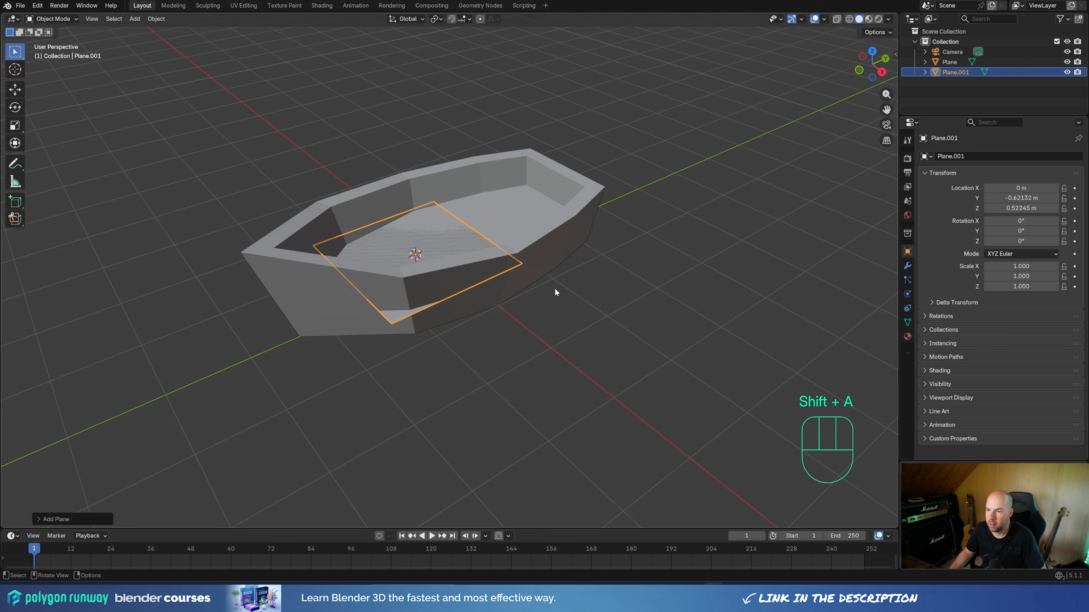
middle_drag(555, 292, 759, 355)
key(Tab)
key(s)
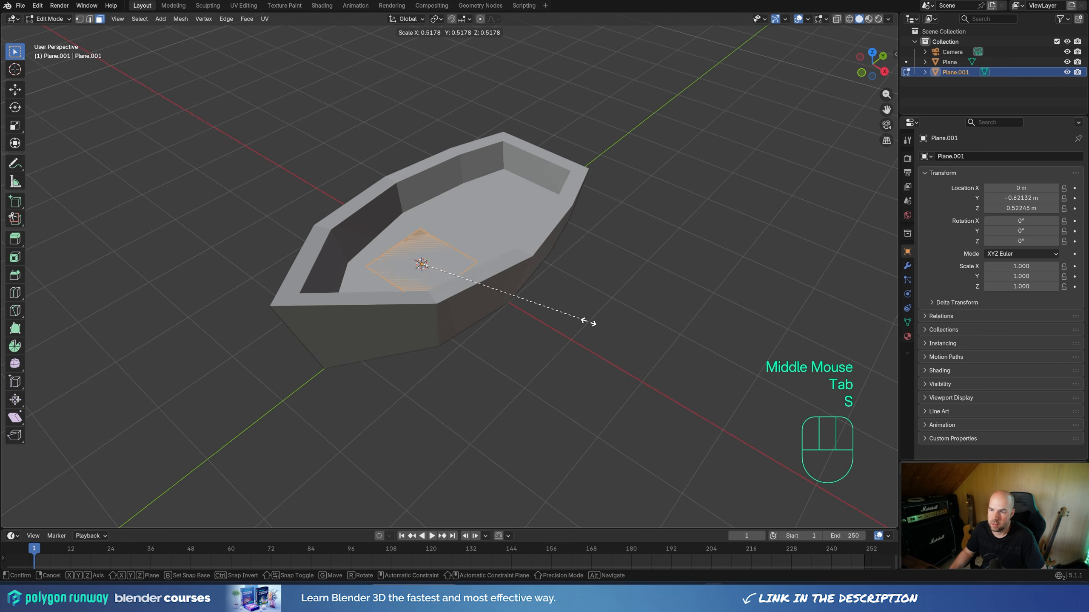
click(589, 321)
Step: Extrude the plane about 2.02 m upward to form the cabin block
mouse_move(527, 309)
middle_down()
mouse_move(534, 330)
mouse_move(523, 323)
middle_up()
key(e)
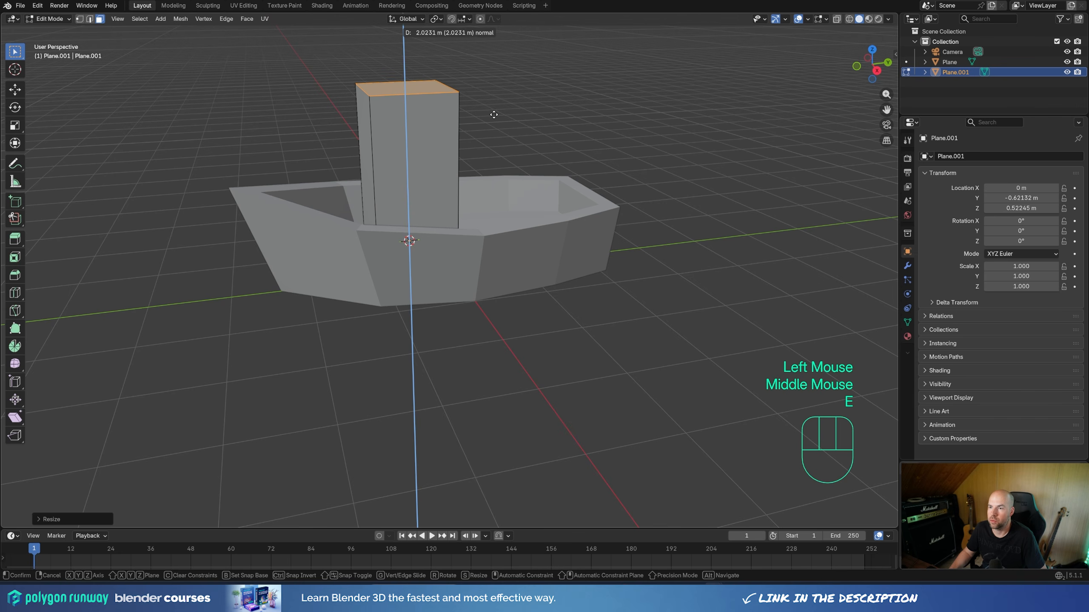
click(494, 115)
middle_drag(493, 129, 476, 225)
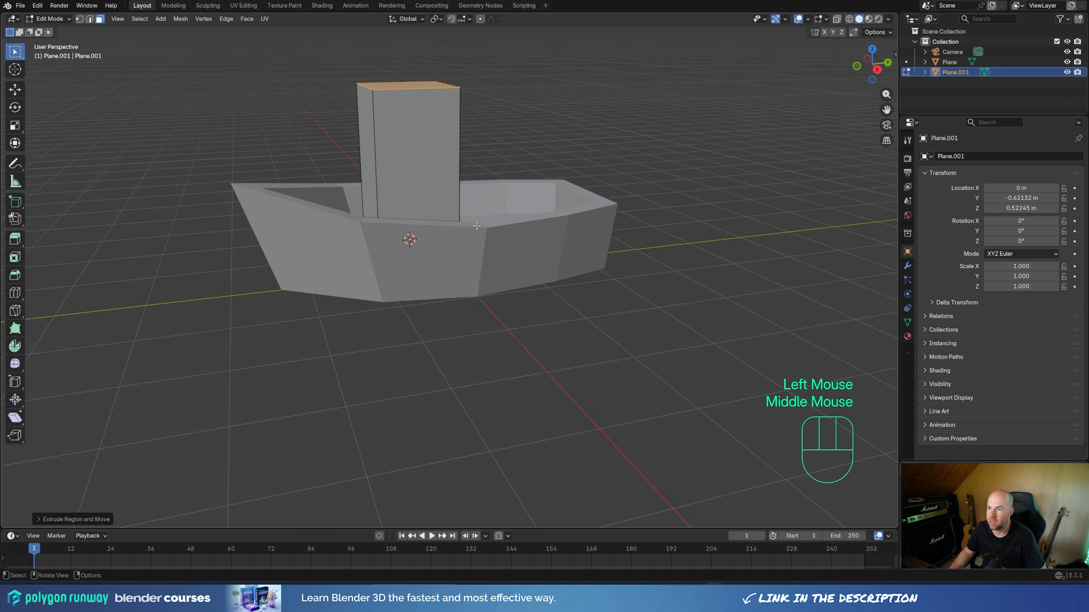
Step: Scale the cabin's top face to about 1.48 and shift it about -0.2 m along Y toward the bow
key(KP_3)
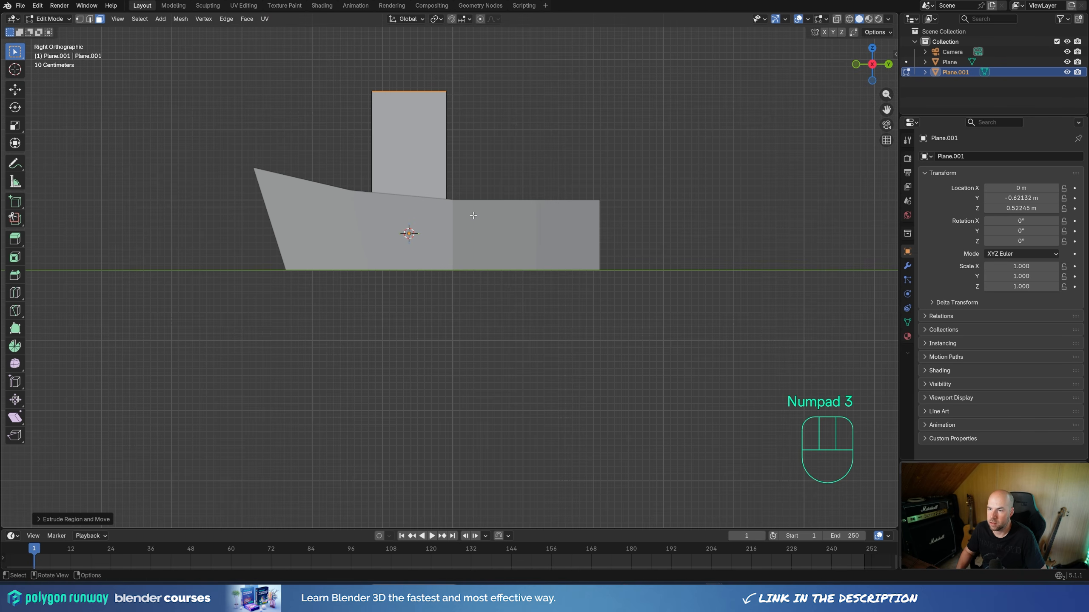
key(s)
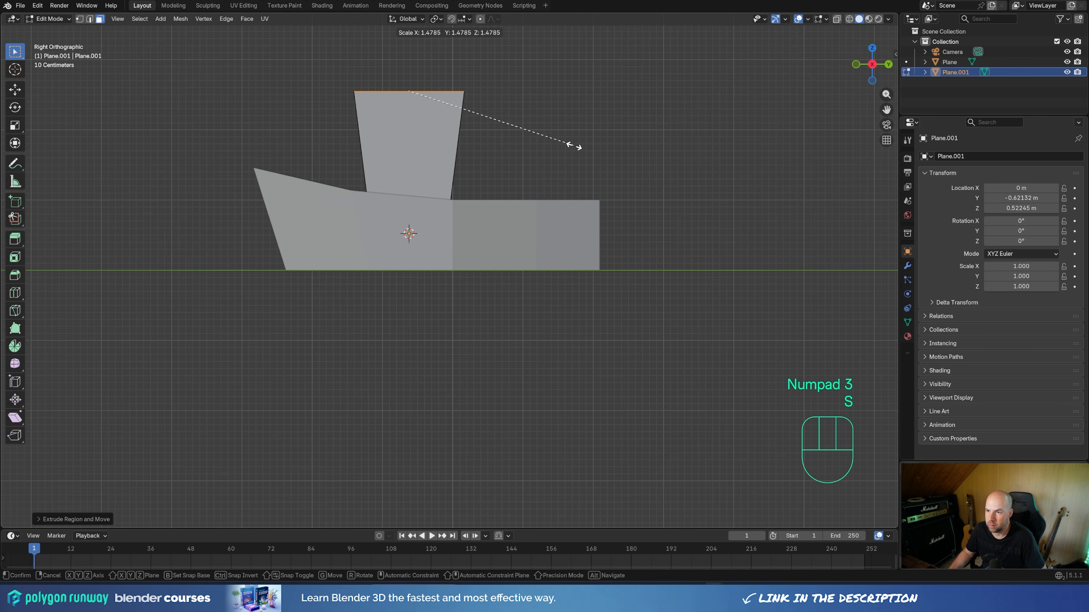
click(573, 146)
key(g)
key(y)
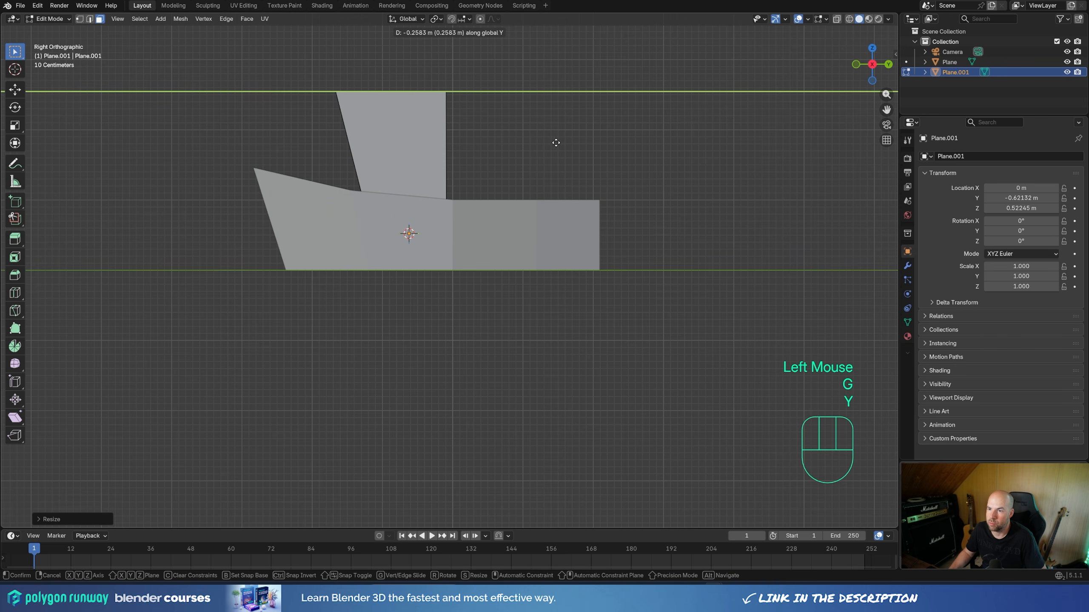
click(555, 141)
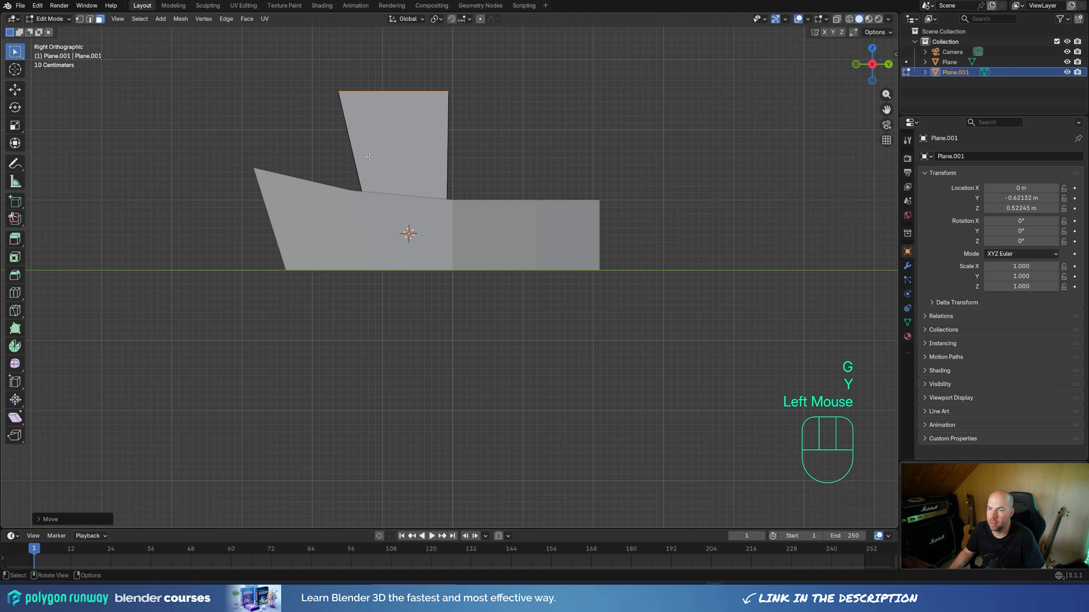
Step: Duplicate the cabin's top face in place, scale it to about 1.2 and extrude it about 0.25 m upward as a roof slab
middle_drag(555, 140, 514, 167)
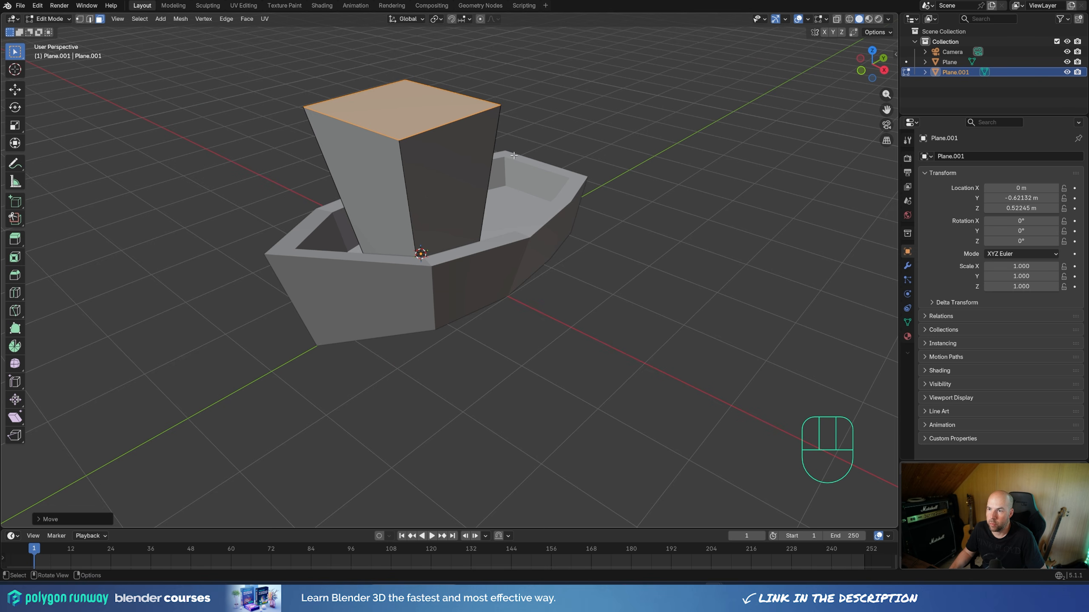
key(shift+d)
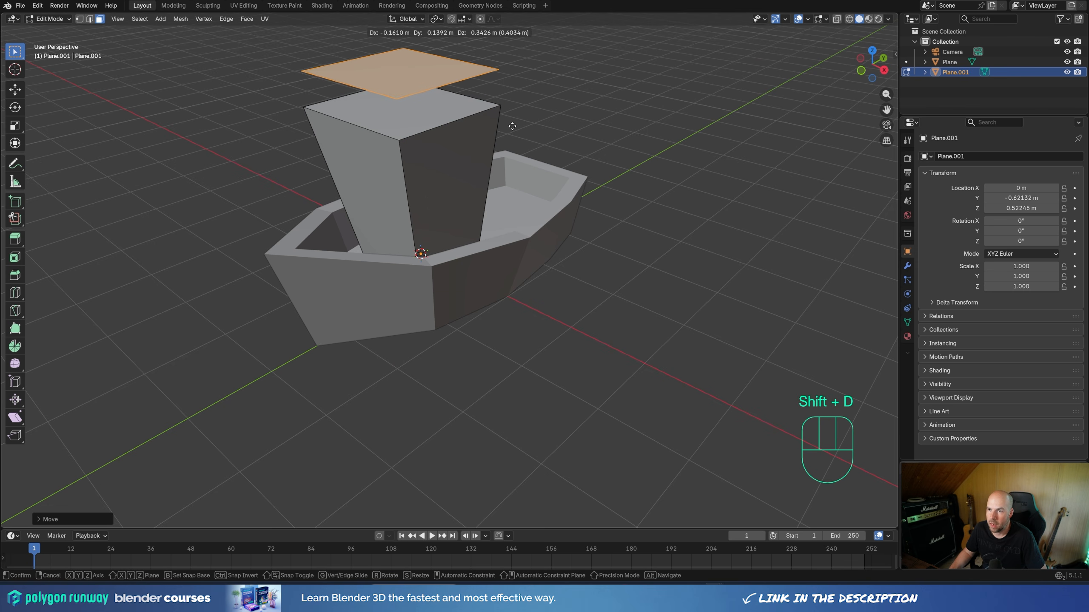
right_click(512, 129)
key(s)
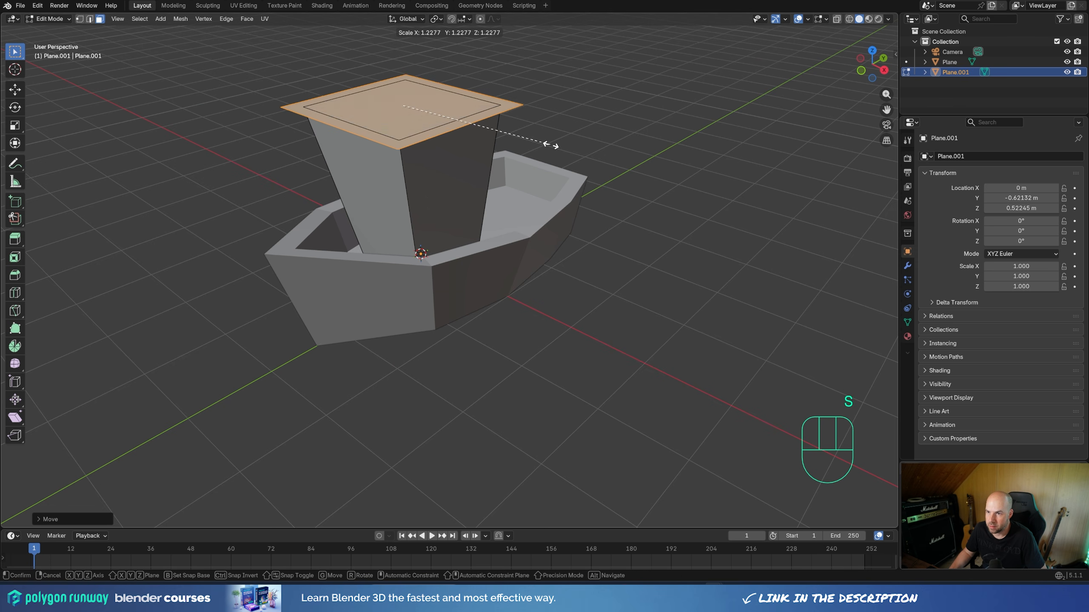
click(547, 144)
key(e)
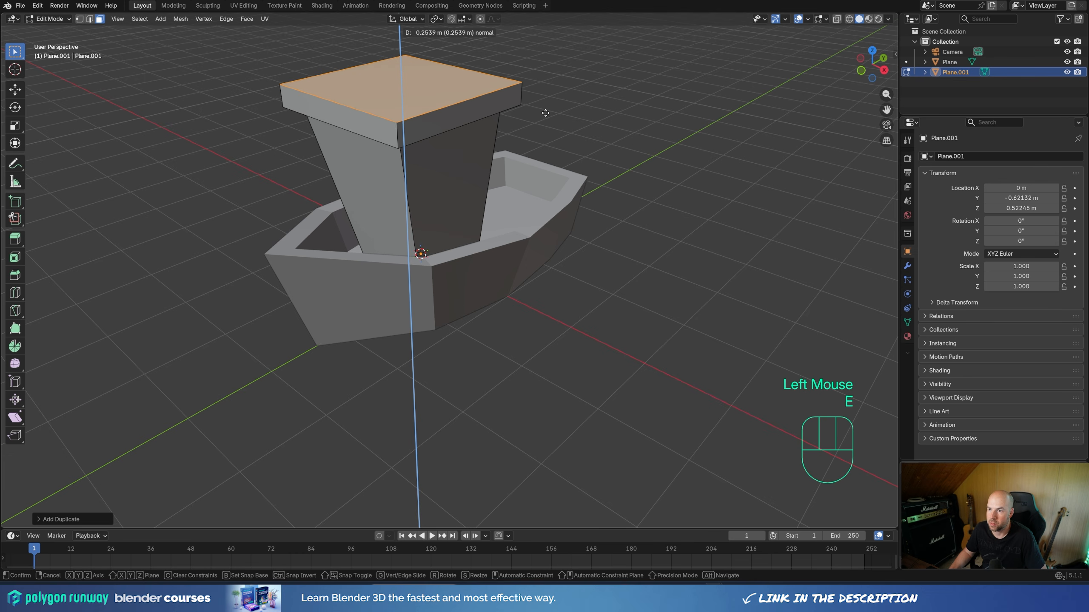
click(541, 113)
Step: Scale the roof slab's top face to about 1.03 and shift it about -0.03 m along Y toward the bow
key(KP_3)
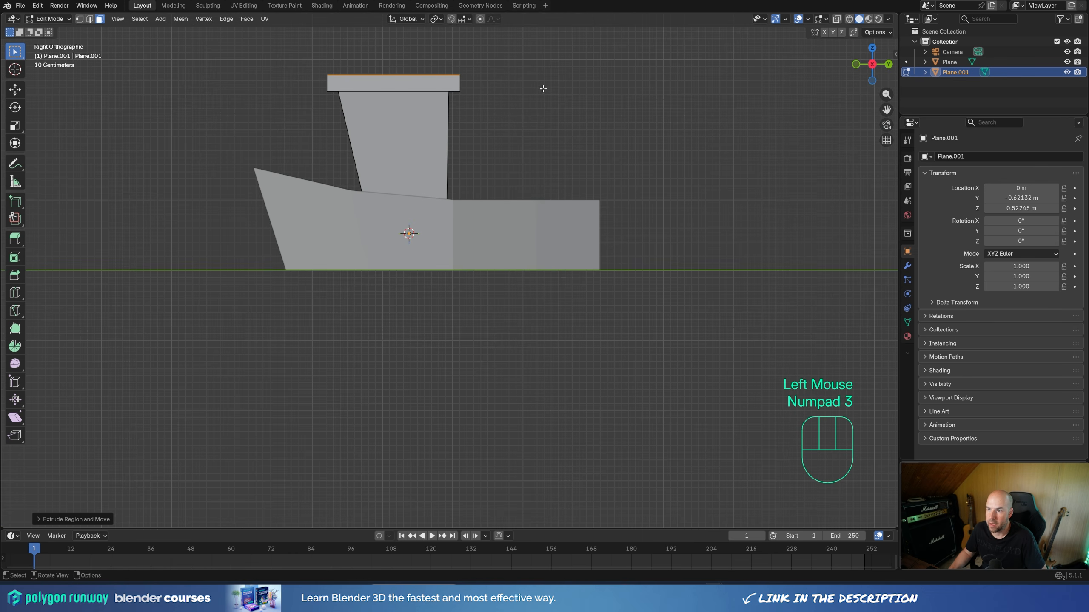
key(s)
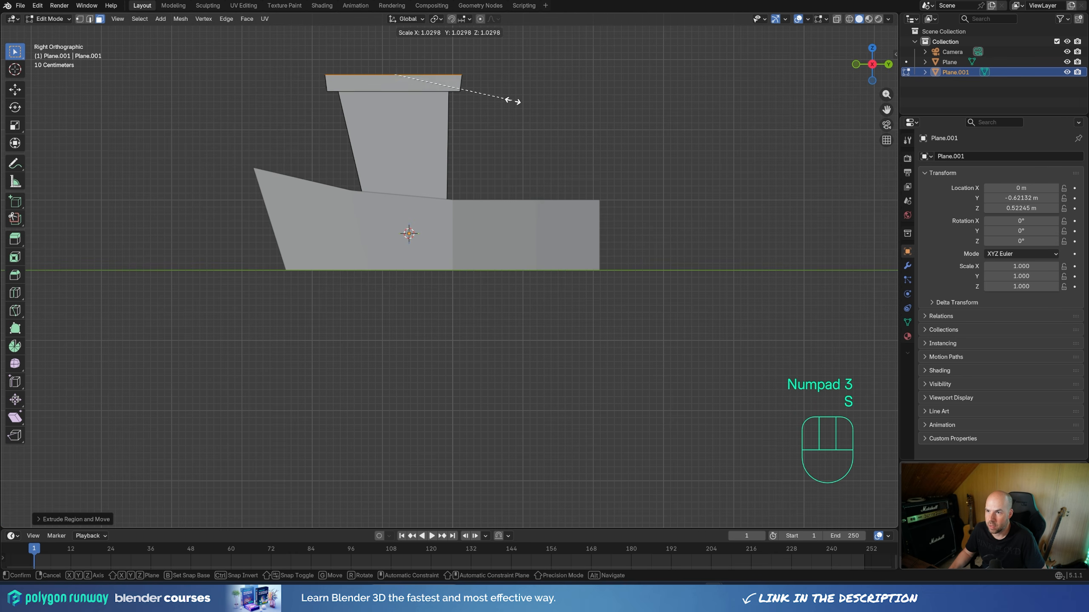
click(514, 101)
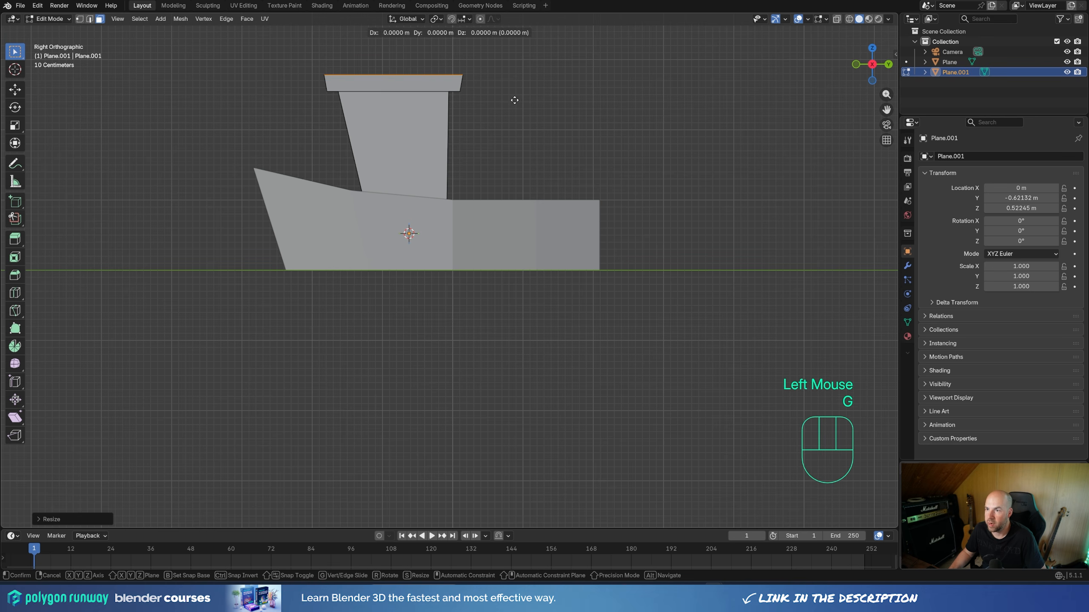
key(g)
key(y)
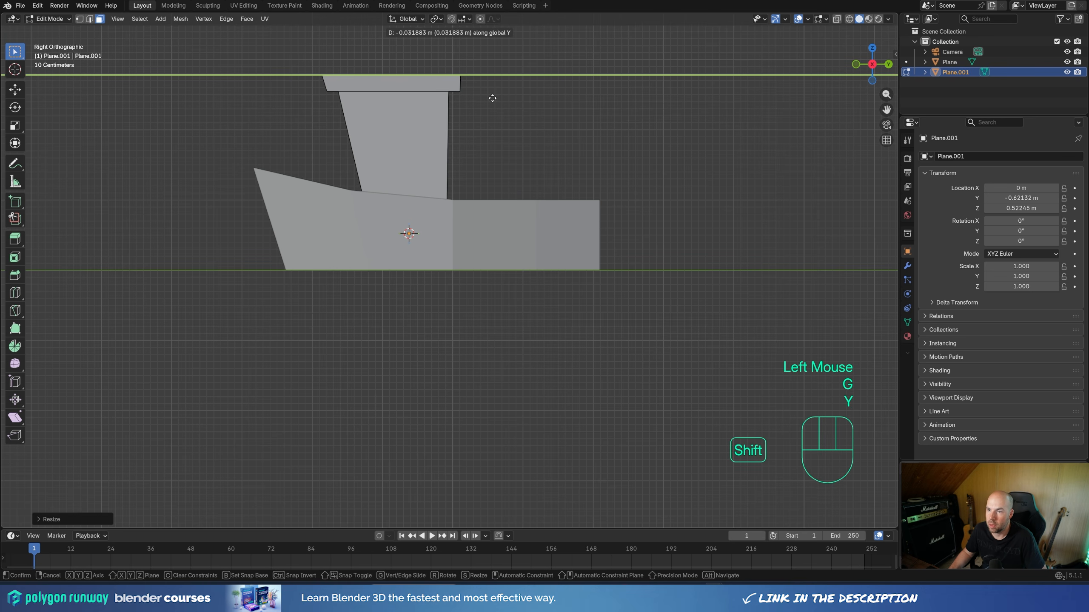
shift+click(493, 99)
Step: Add a centred vertical loop cut through the cabin's front and back walls
middle_drag(451, 120, 455, 283)
scroll(455, 283, down, 1)
key(ctrl+r)
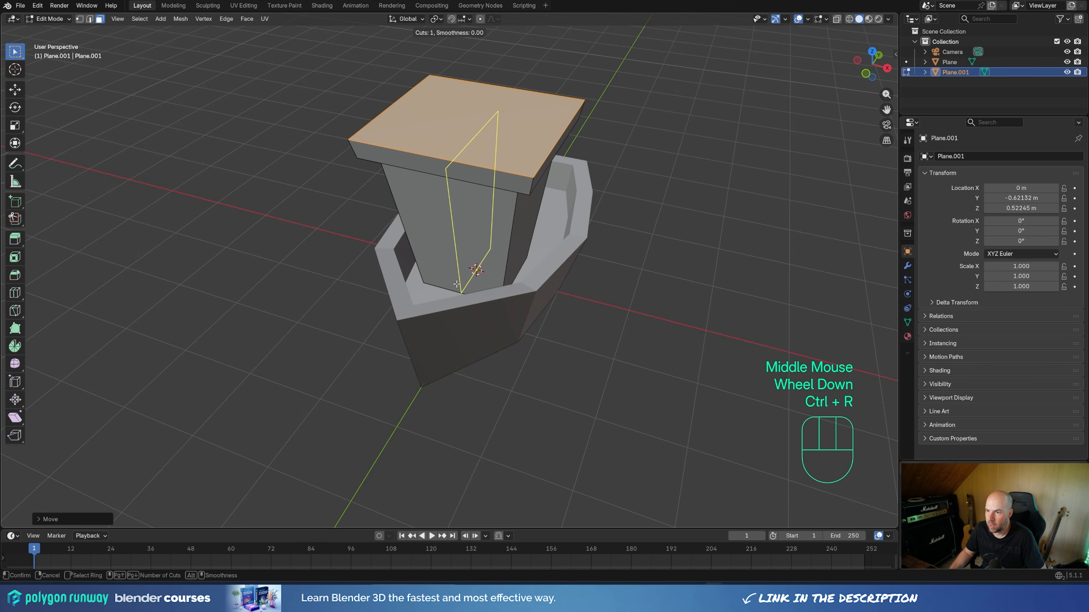
click(460, 284)
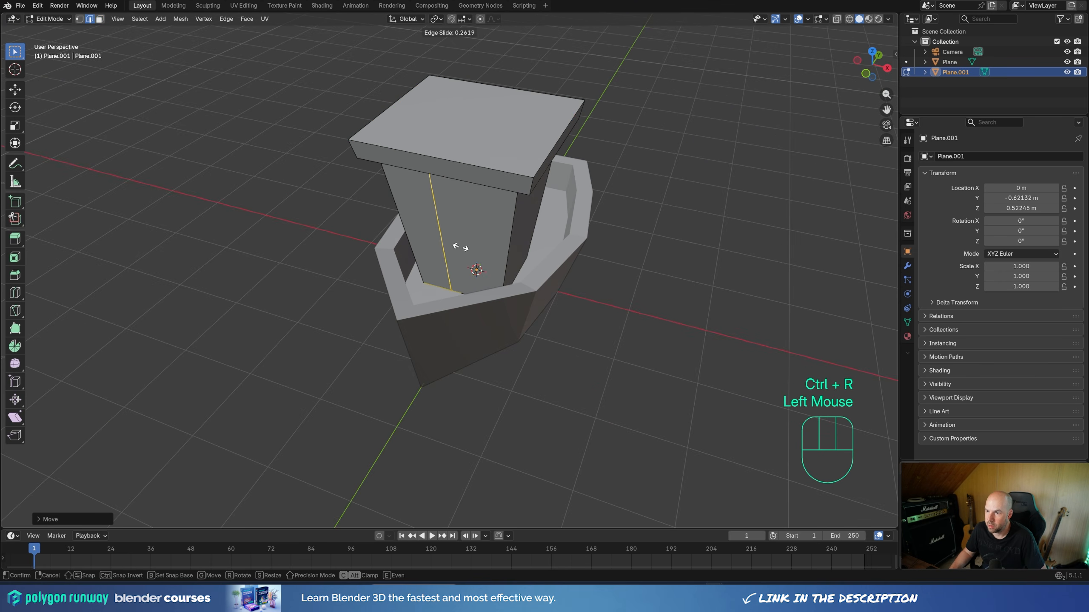
right_click(473, 227)
Step: Add a horizontal loop cut around the cabin walls, slid about 0.3 downward to mark the window sill height
middle_drag(457, 250, 457, 211)
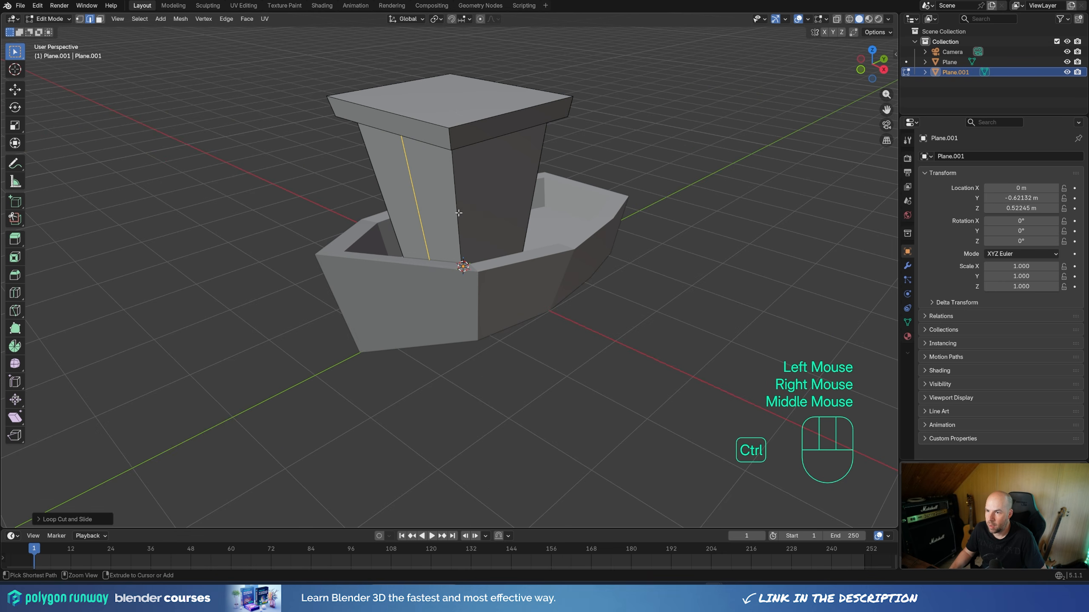
key(ctrl+r)
click(457, 213)
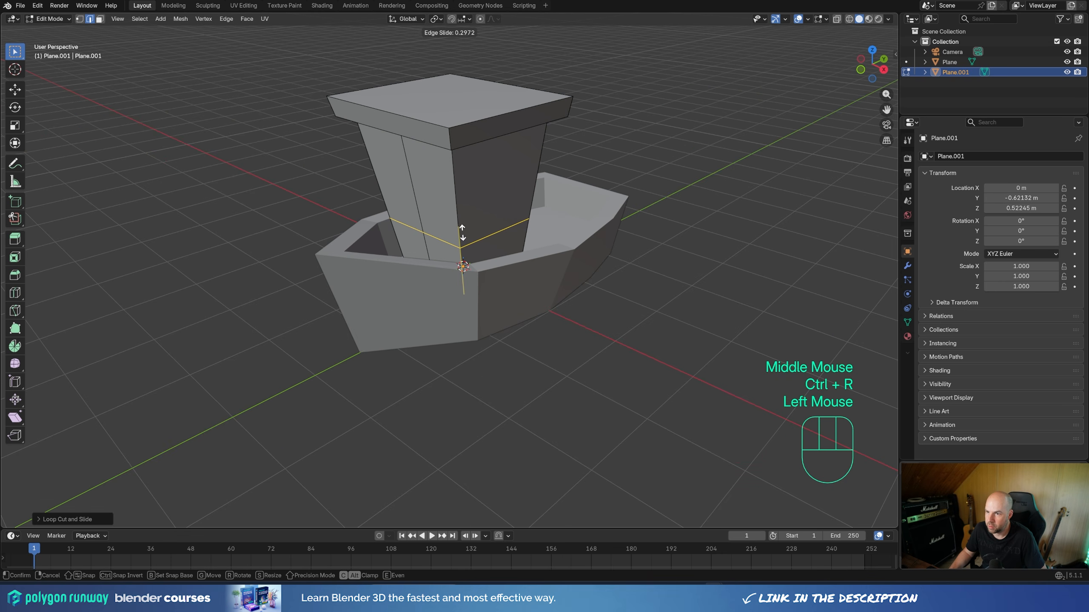
click(463, 232)
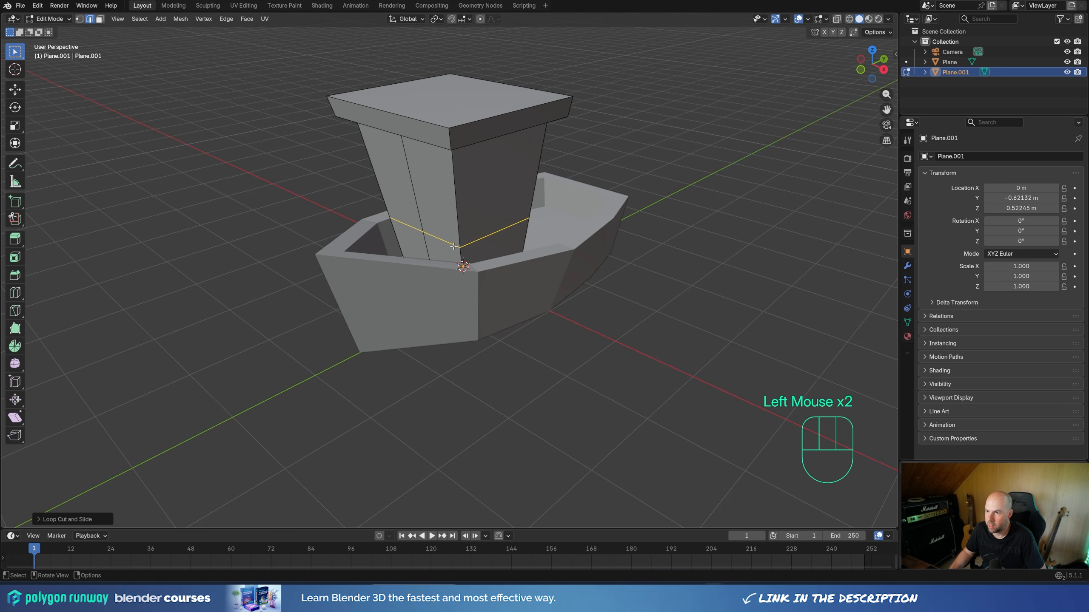
Step: Add a centred loop cut across the roof slab, running from front to back
key(ctrl+r)
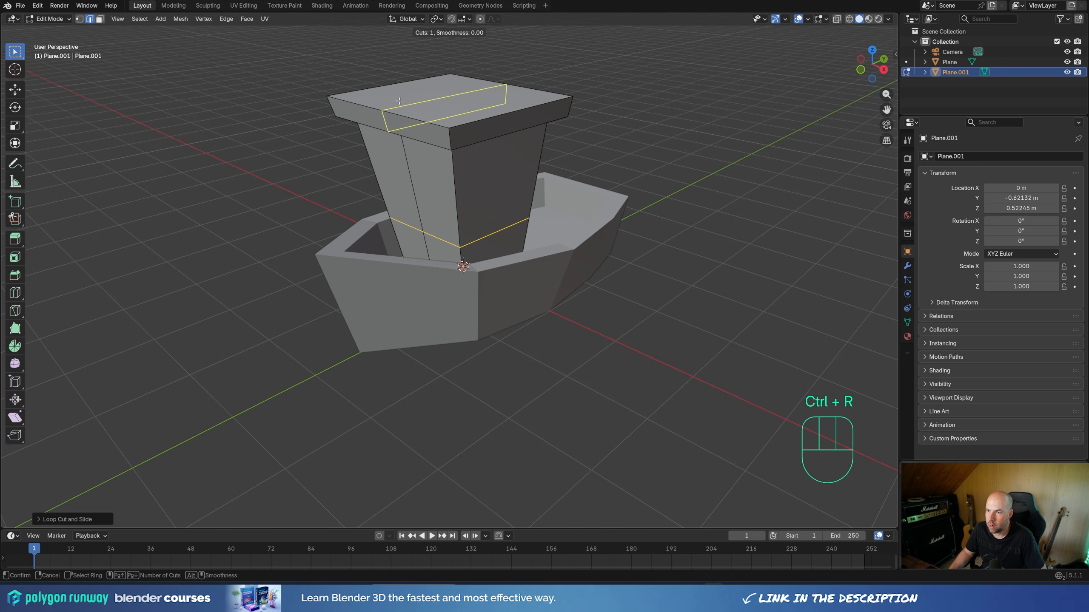
click(398, 108)
right_click(386, 111)
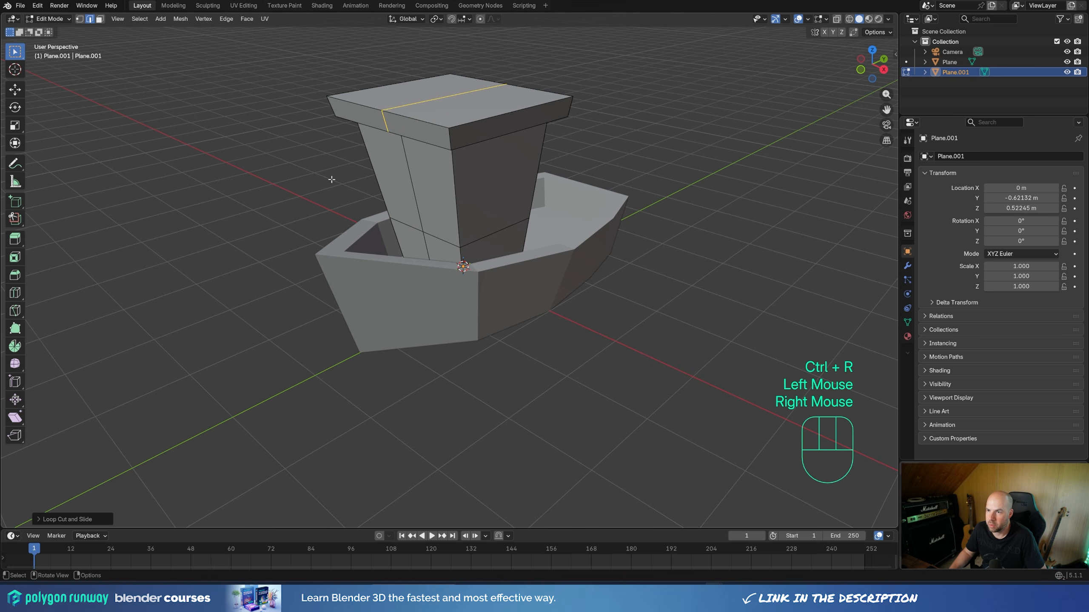
Step: Delete all vertices on the -X half of the cabin and roof, including hidden ones
middle_drag(332, 179, 410, 199)
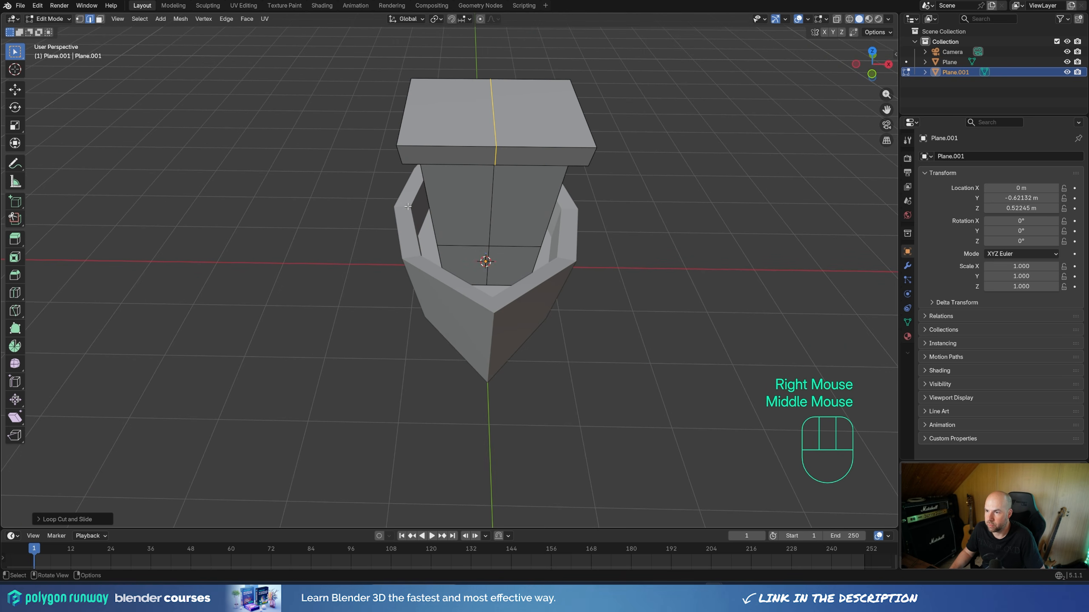
key(1)
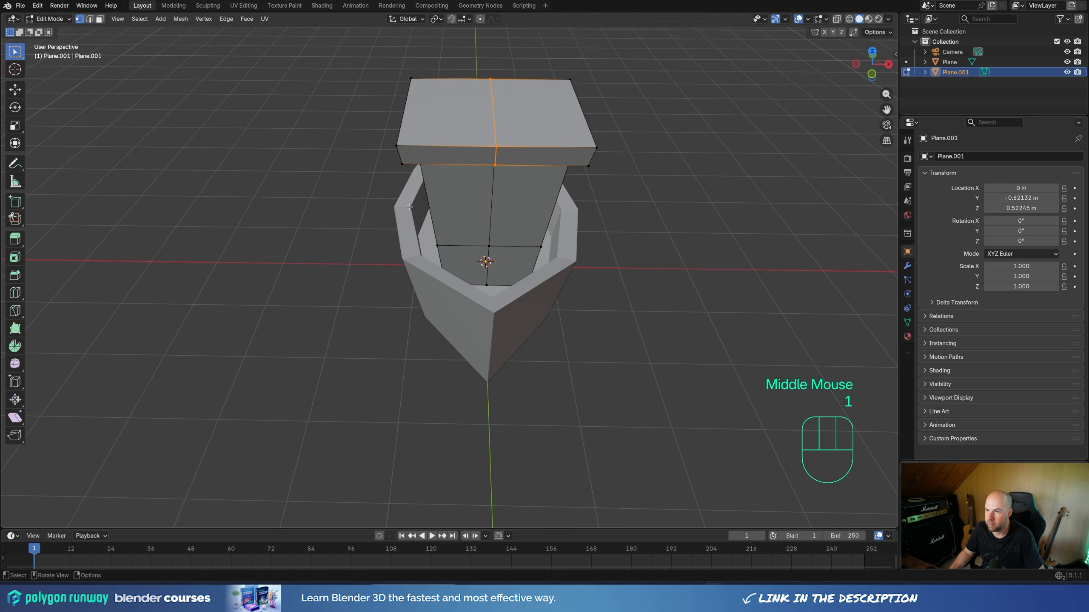
click(836, 18)
drag(312, 43, 464, 251)
drag(467, 403, 467, 404)
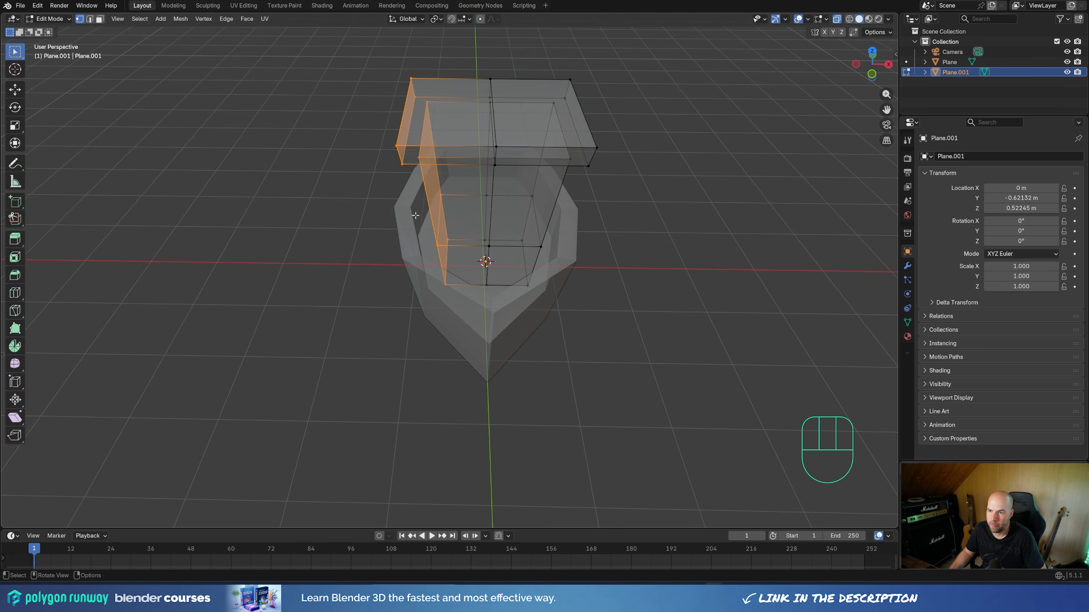
key(x)
click(396, 214)
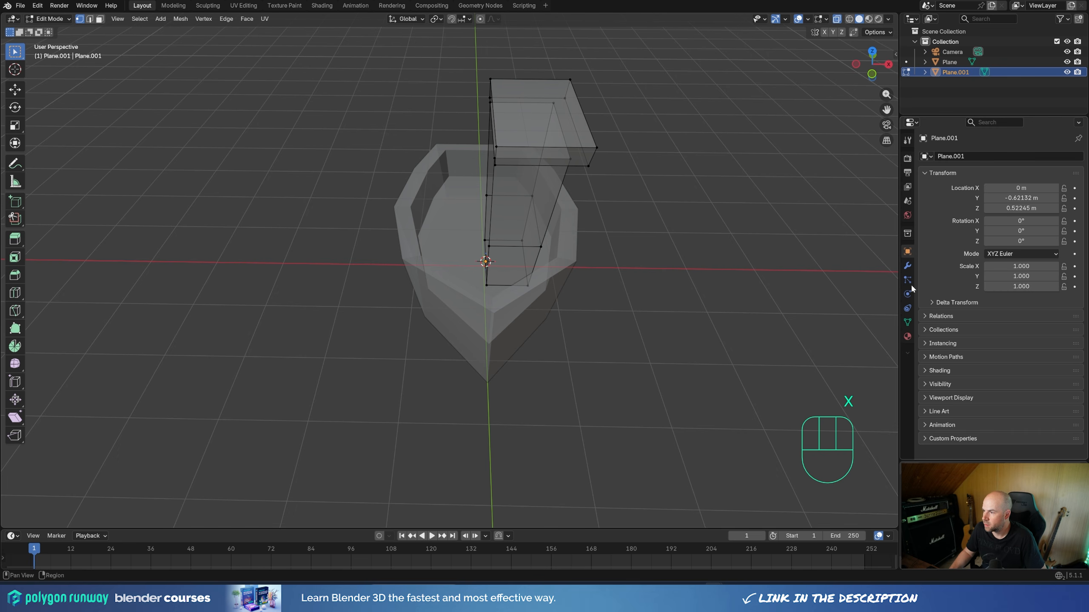
Step: Add a Mirror modifier on the X axis to the cabin and enable Clipping
click(908, 266)
click(966, 155)
mouse_move(949, 176)
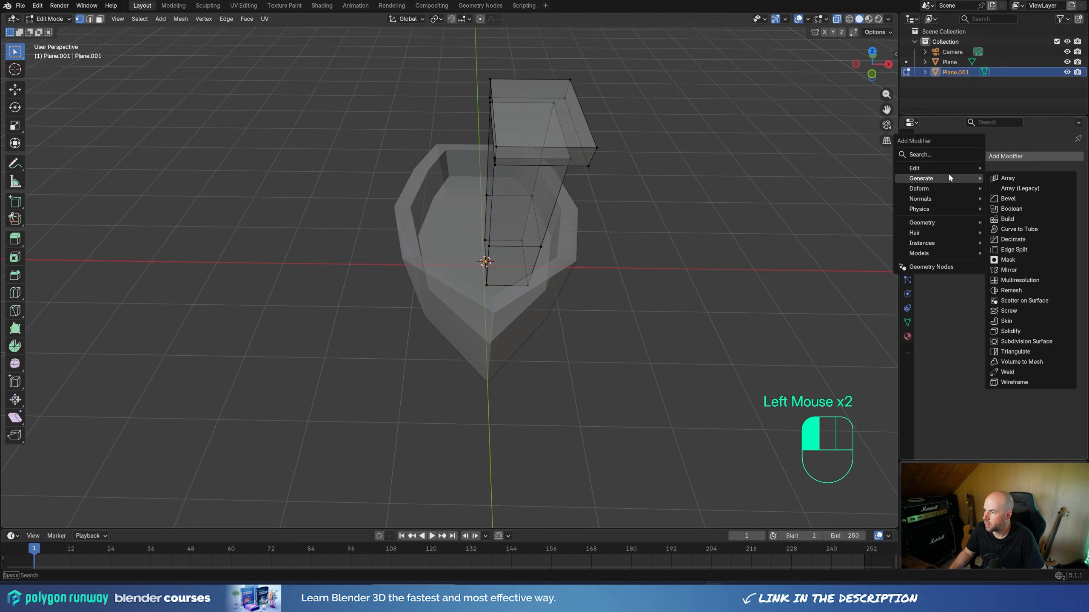
click(1019, 270)
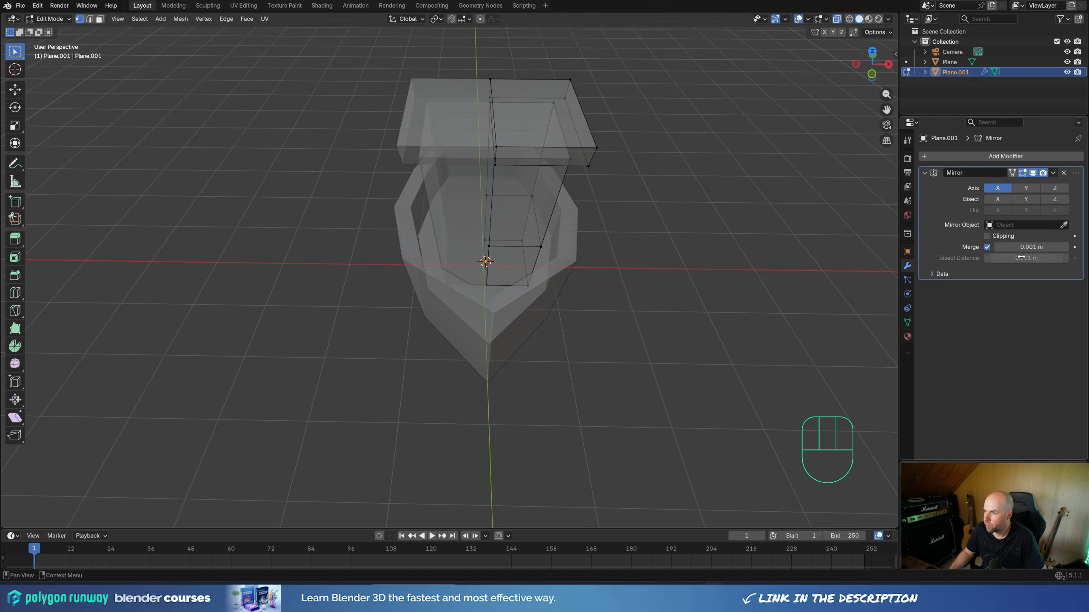
click(987, 236)
Step: With X-ray off, inset the cabin's upper front and side faces individually by about 0.15 m for windows
middle_drag(467, 237, 540, 240)
shift+middle_drag(424, 195, 409, 247)
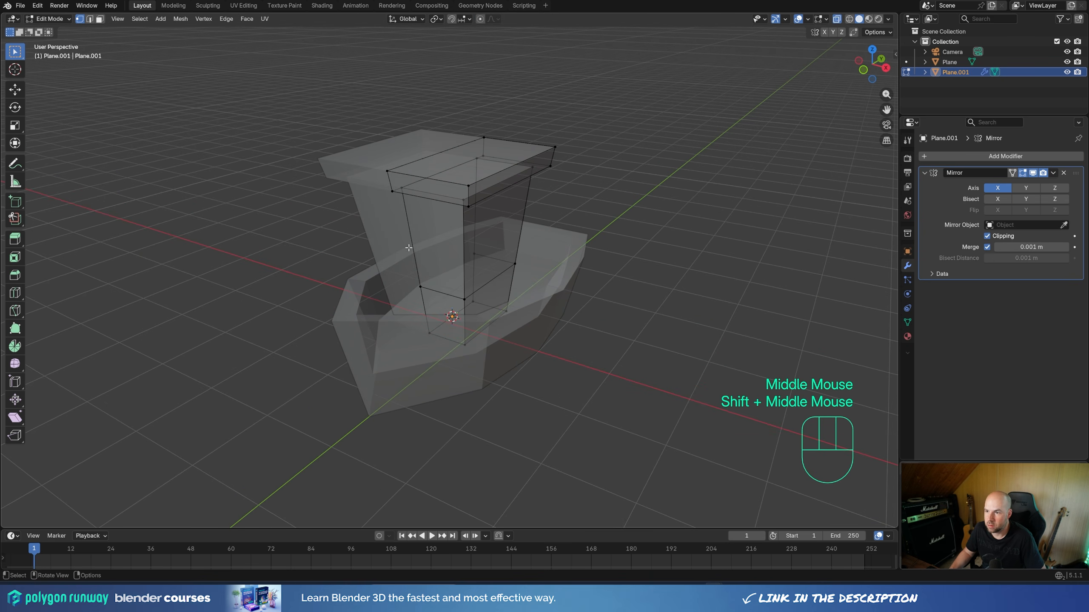
click(836, 20)
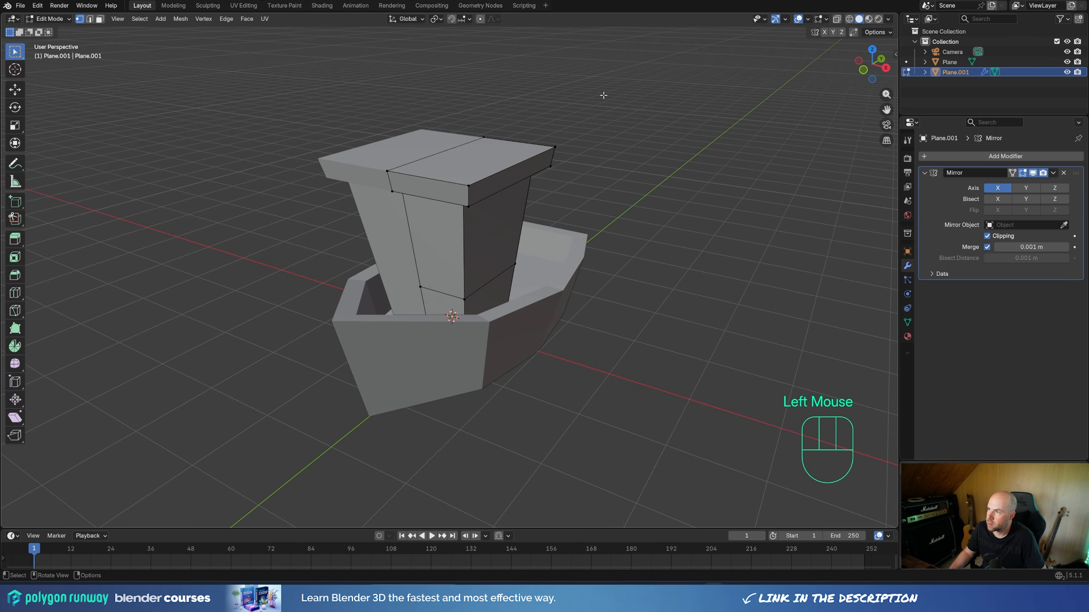
key(3)
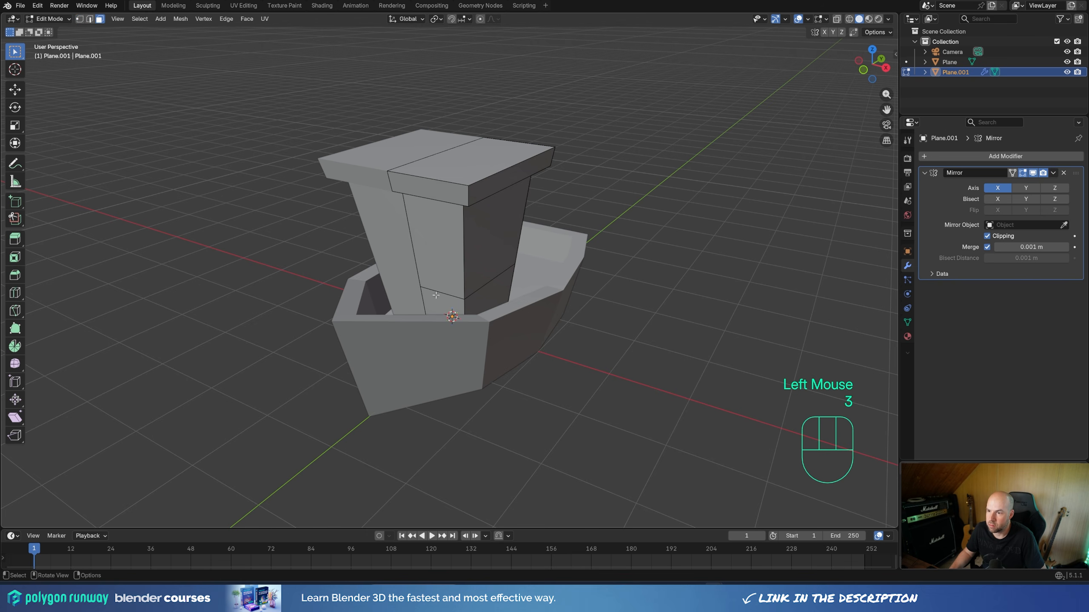
click(435, 245)
shift+click(499, 246)
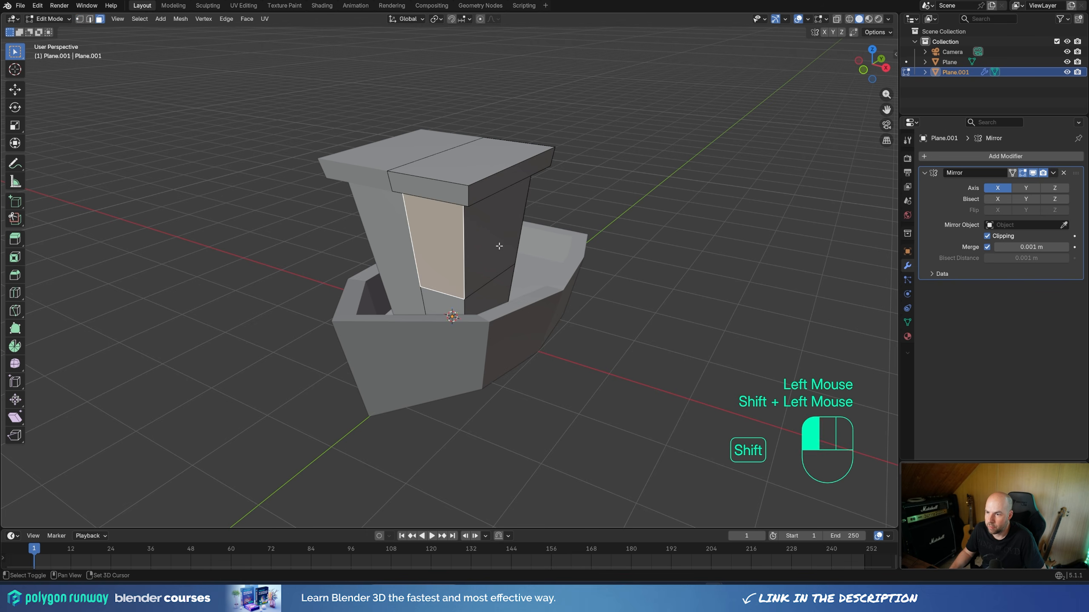
key(i)
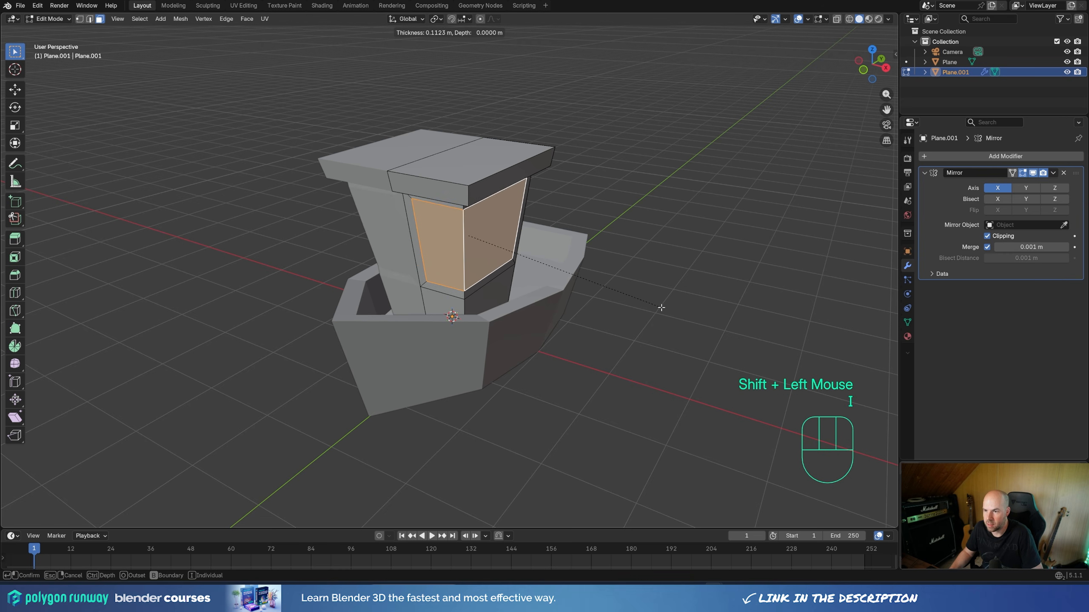
key(i)
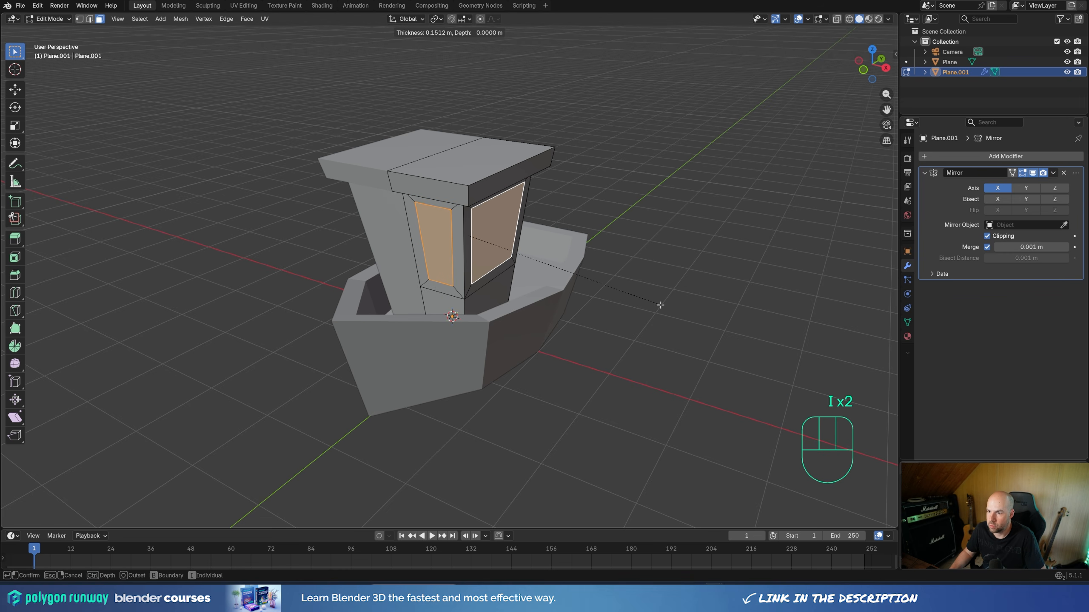
click(660, 305)
Step: Extrude the front window face inward along Y to recess it into the cabin
click(442, 239)
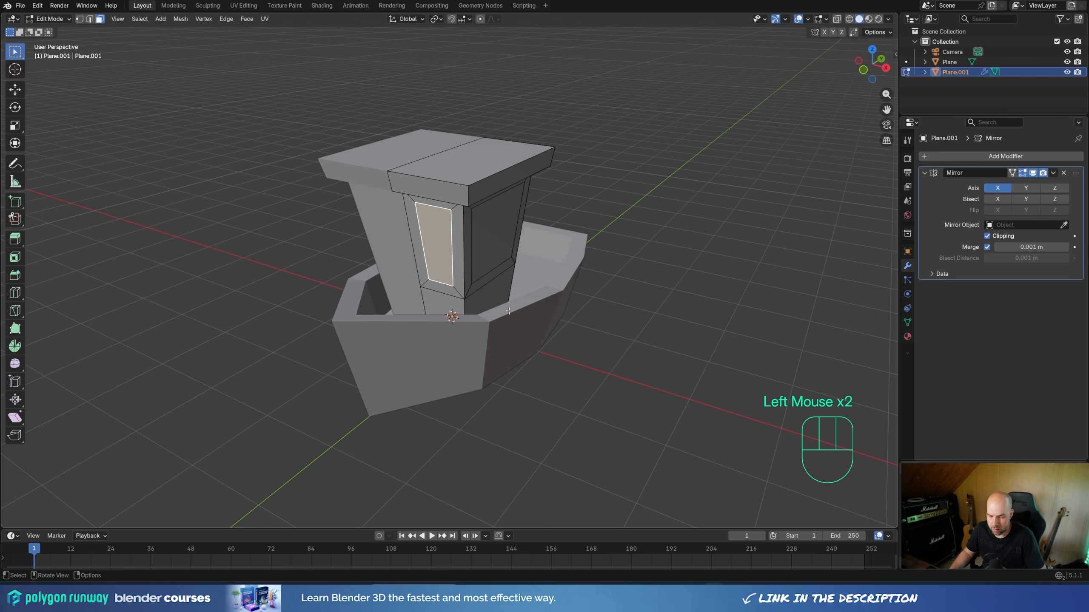
key(e)
key(y)
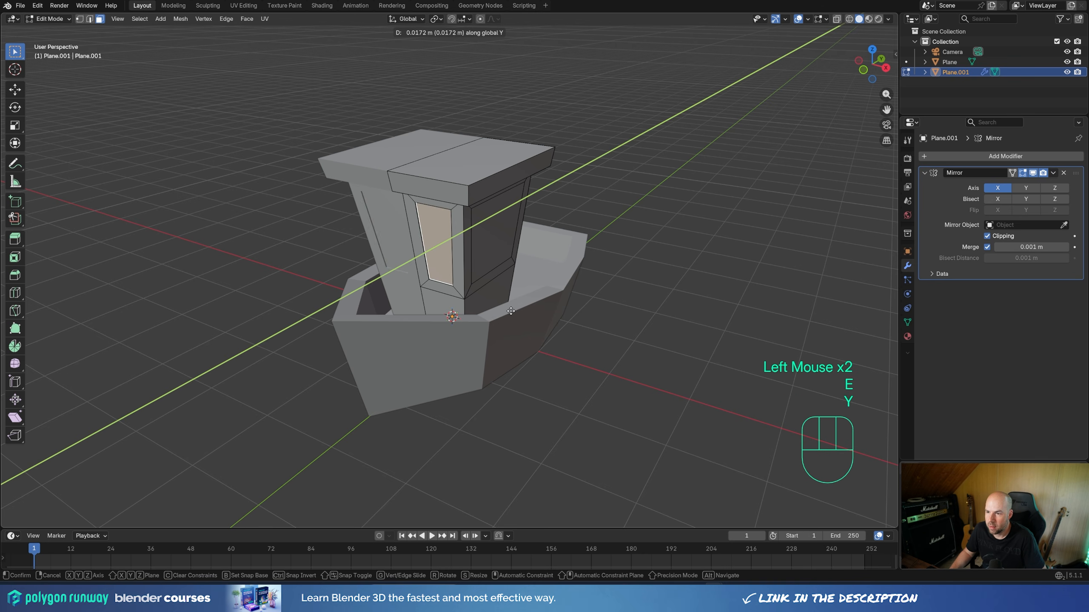
click(516, 308)
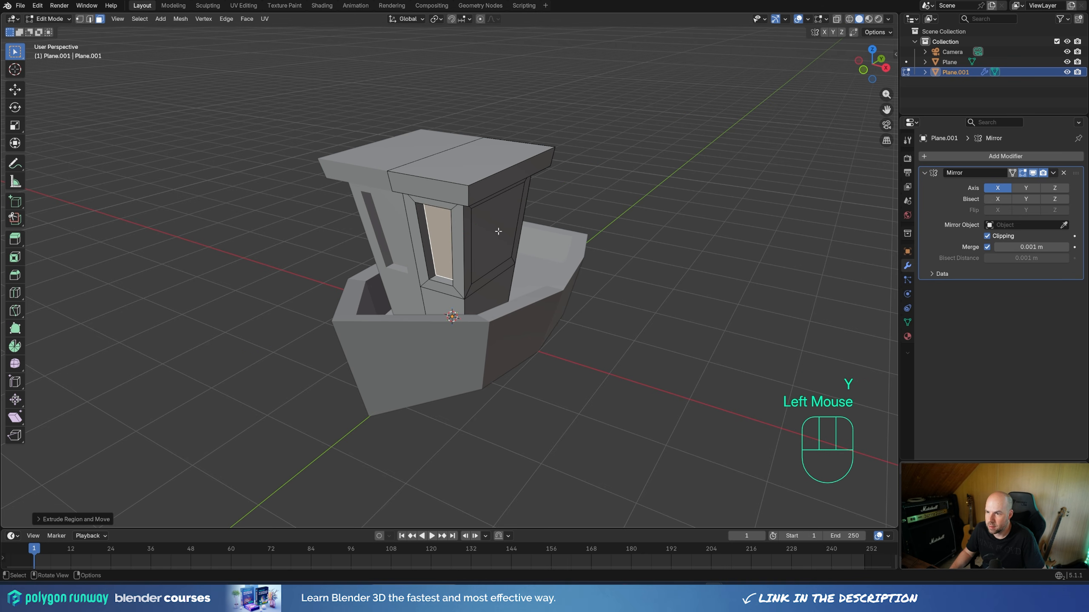
Step: Extrude the side window face inward along X to recess it into the cabin
click(497, 231)
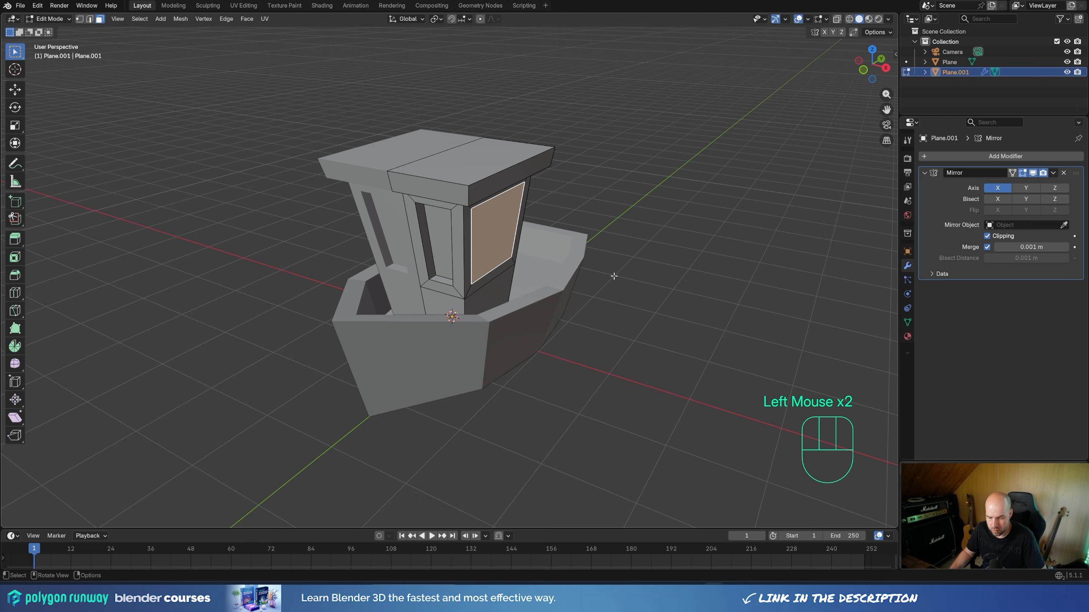
key(e)
key(x)
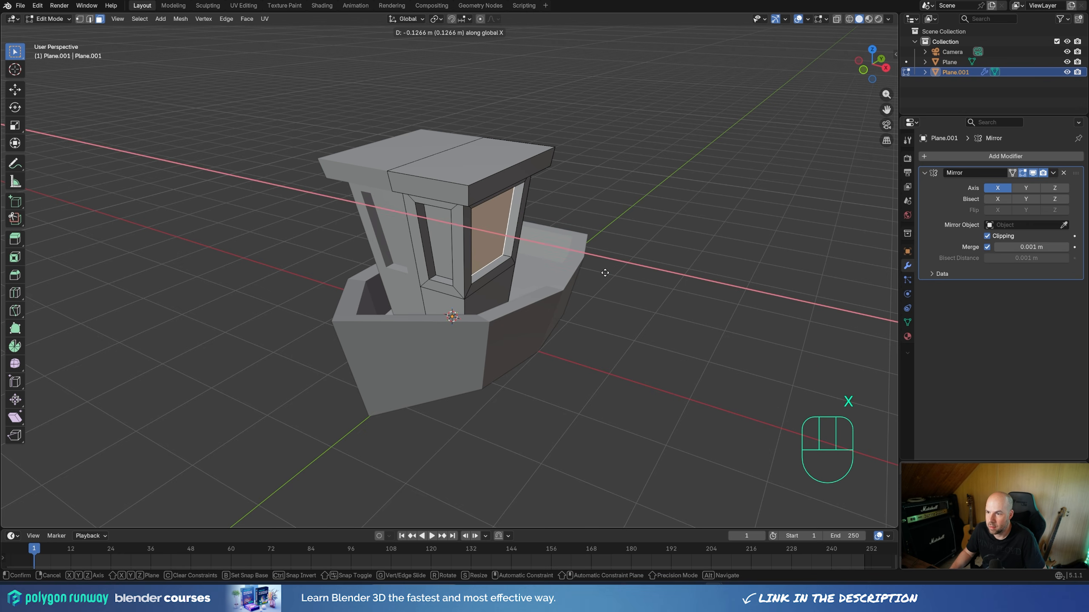
click(643, 295)
Step: Add a horizontal loop cut high on the cabin's back wall to mark the top of the door
middle_drag(651, 302, 424, 174)
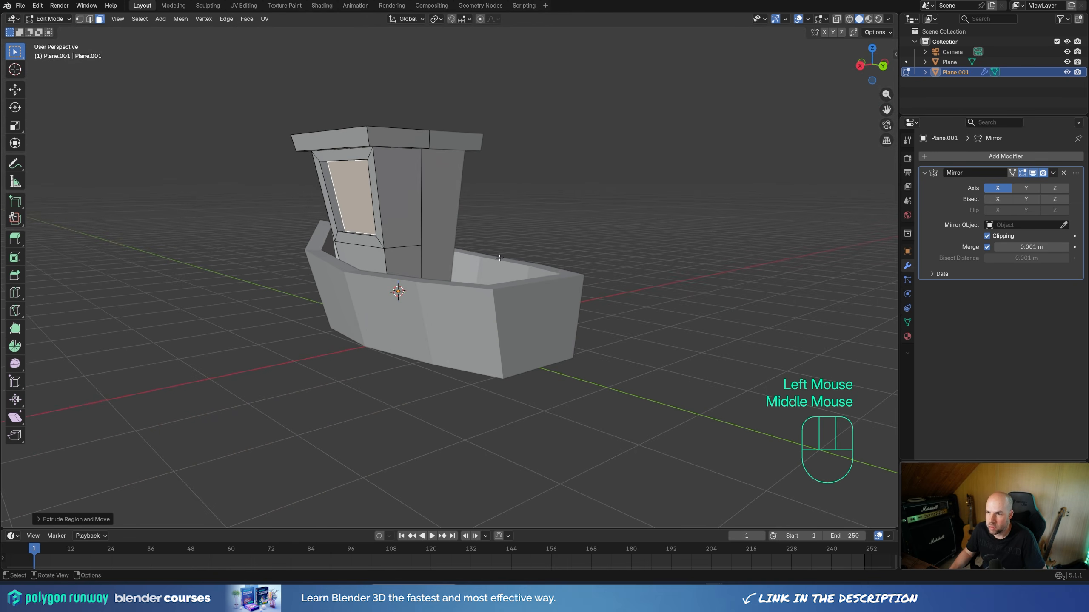
key(ctrl+r)
click(424, 174)
click(425, 169)
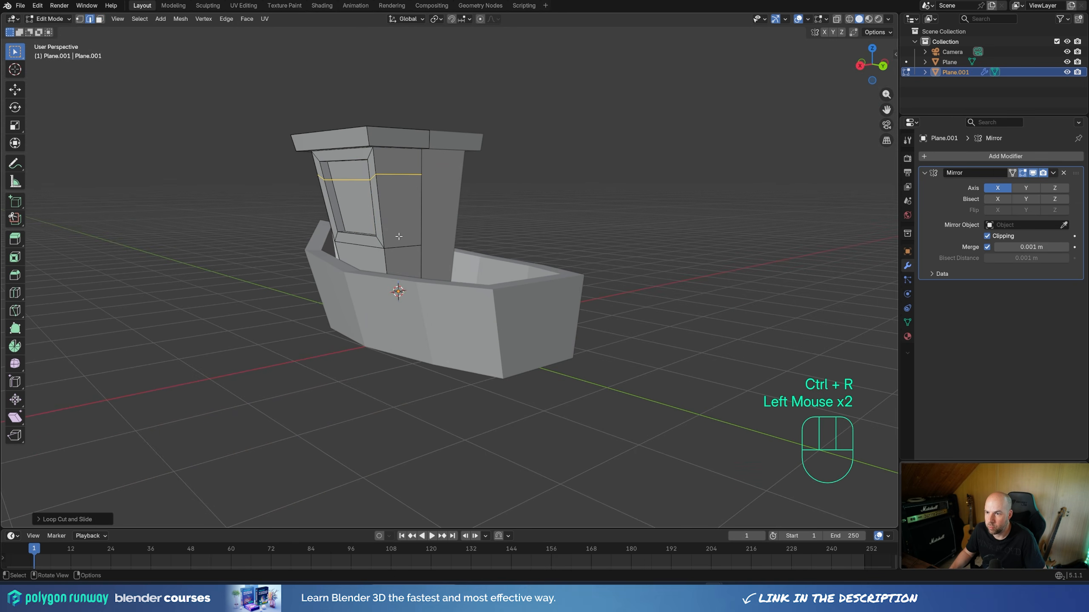
Step: Add a vertical loop cut on the cabin's back wall, slid toward the outer corner to mark the door's side
key(ctrl+r)
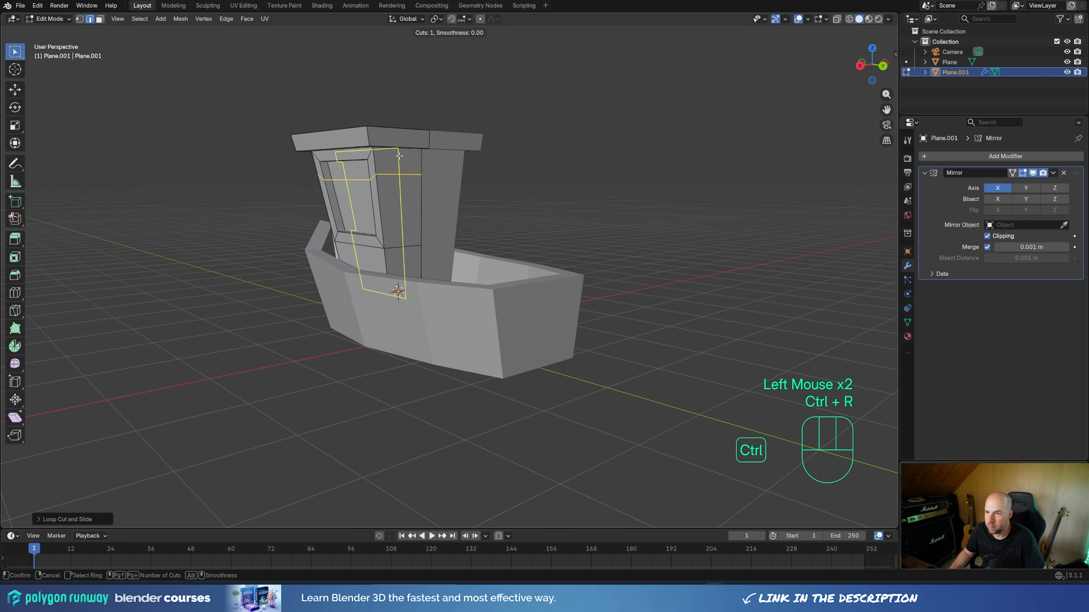
click(396, 157)
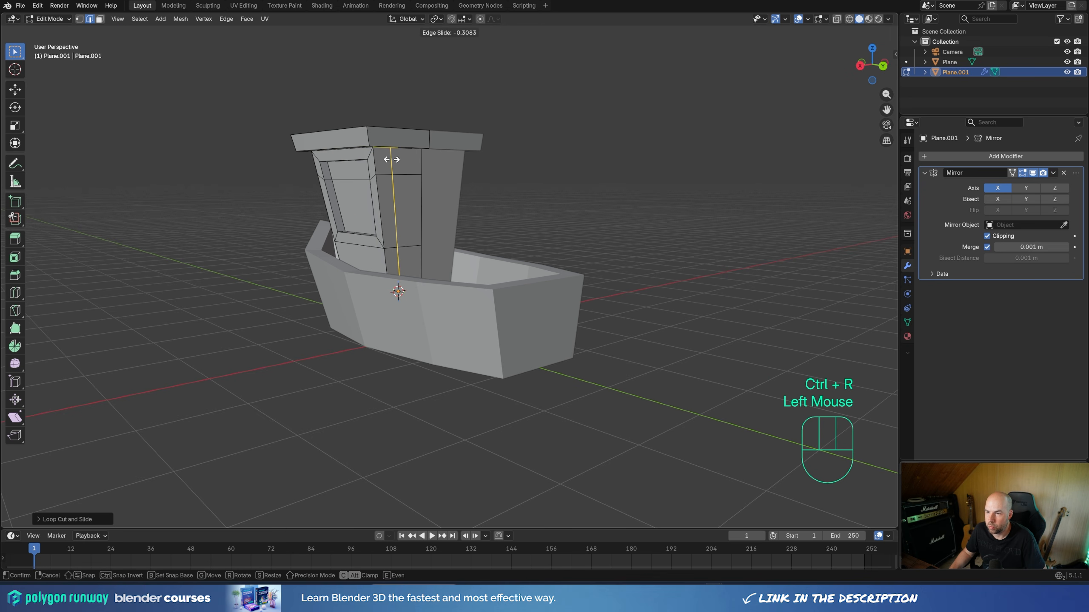
click(388, 157)
middle_drag(468, 235, 450, 247)
key(ctrl+z)
Step: Extrude the two door faces on the cabin's back wall inward along Y to recess the doorway
key(3)
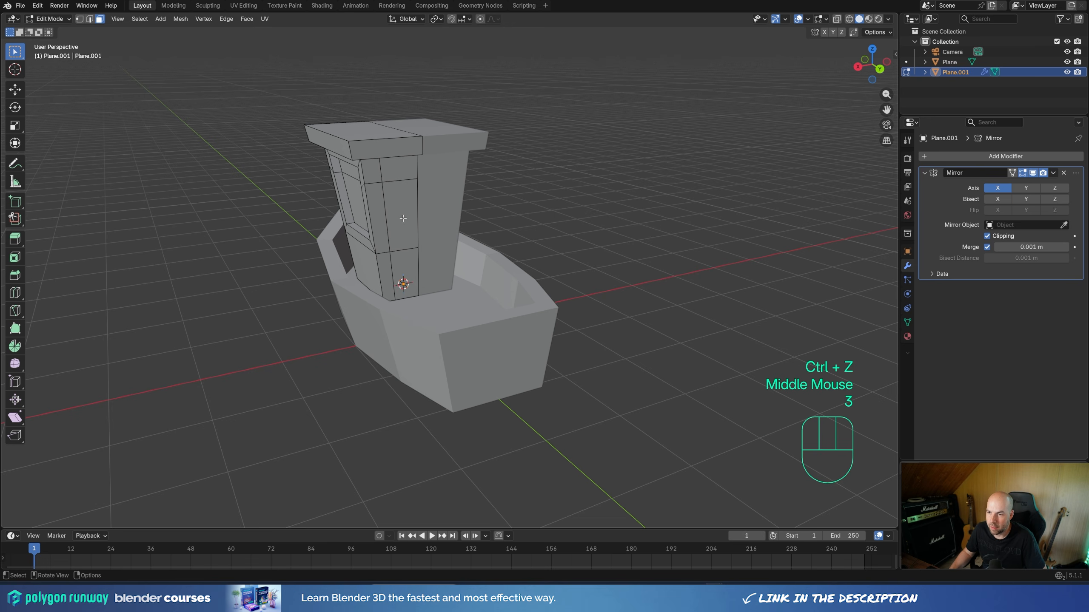
click(402, 219)
shift+click(401, 277)
middle_drag(401, 276, 514, 330)
key(e)
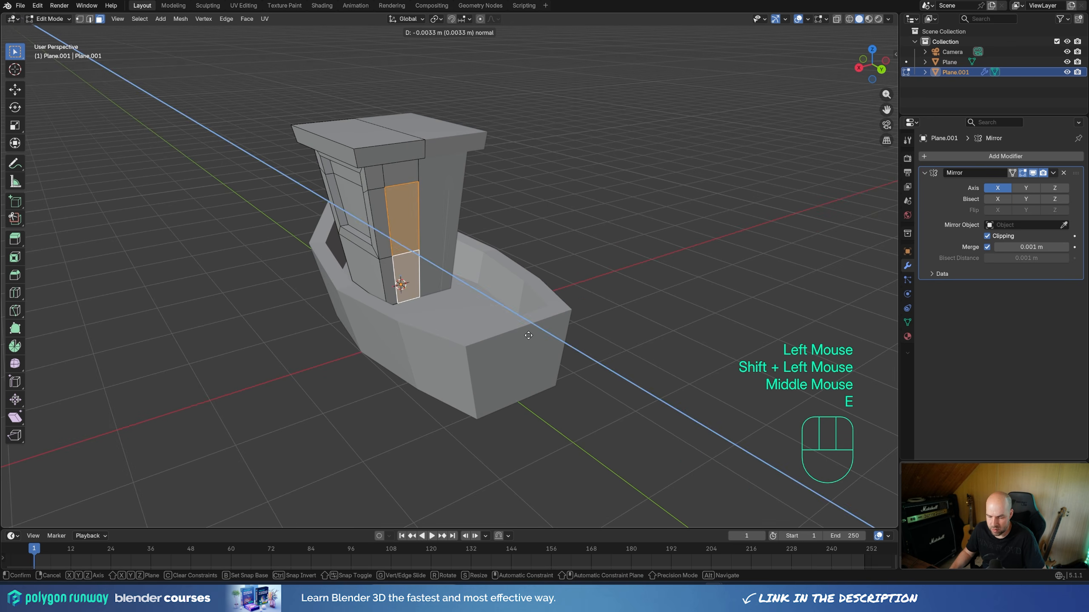
key(y)
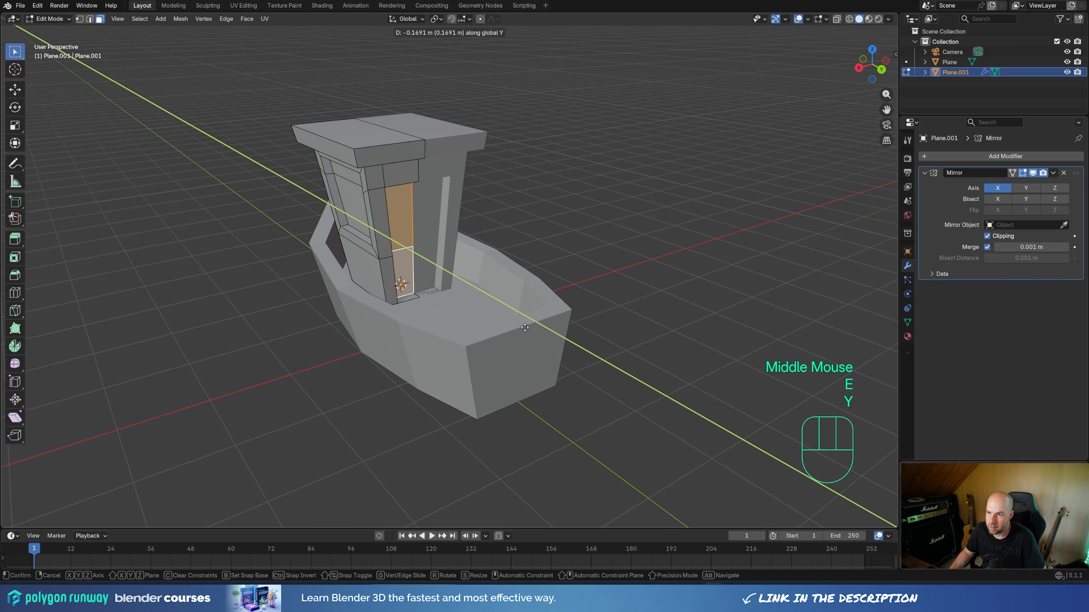
click(525, 328)
Step: Delete the cabin's bottom faces, including the strips under the door recess, selecting them with X-ray enabled
middle_drag(525, 327, 421, 300)
click(404, 307)
key(3)
key(ctrl+z)
key(ctrl+z)
key(x)
click(405, 305)
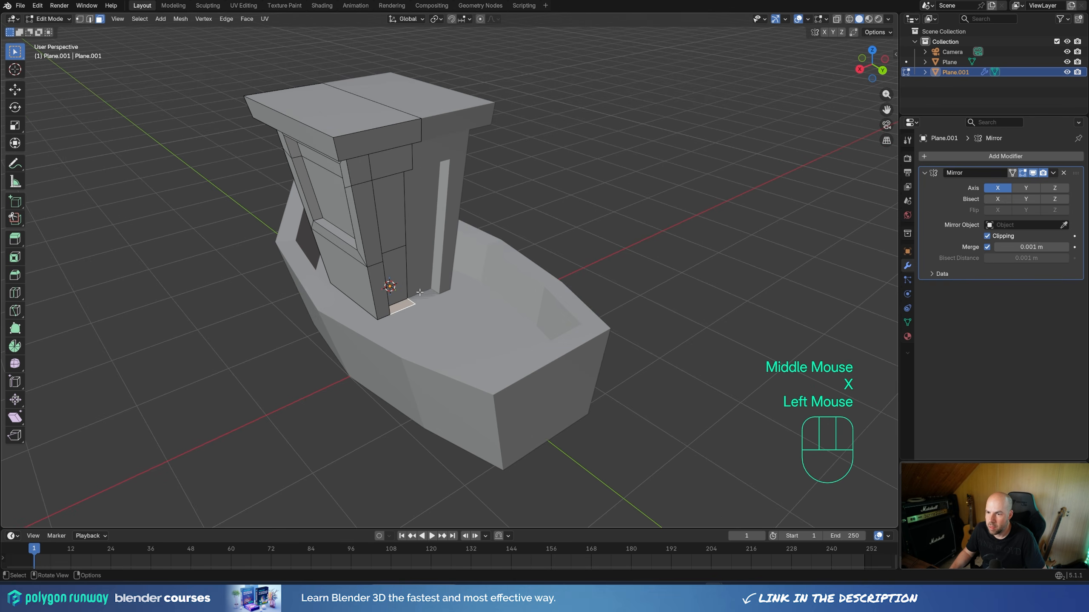
click(836, 19)
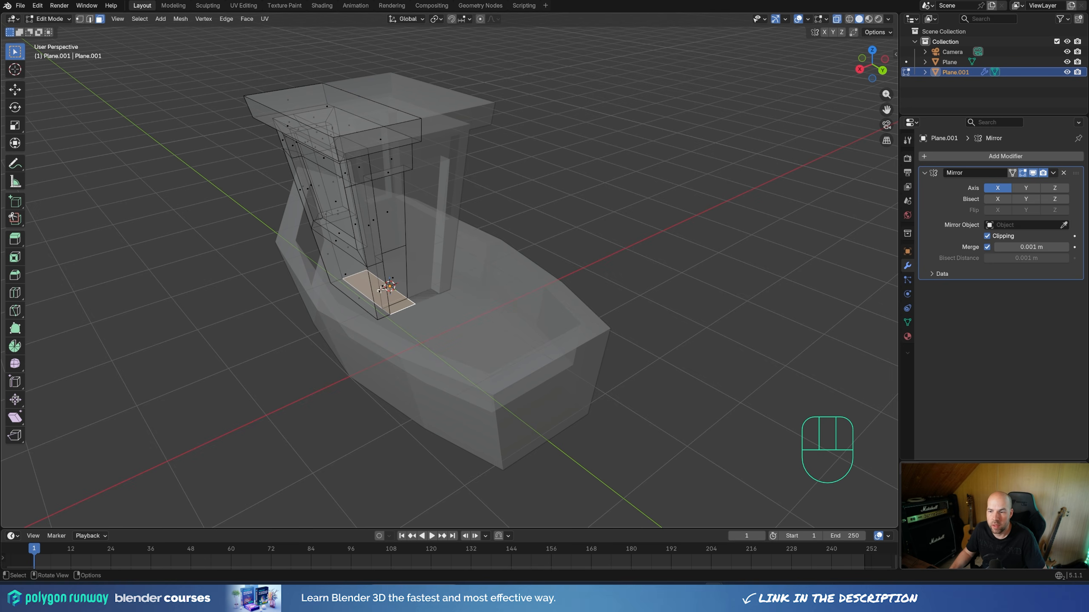
middle_drag(382, 291, 355, 343)
shift+click(368, 324)
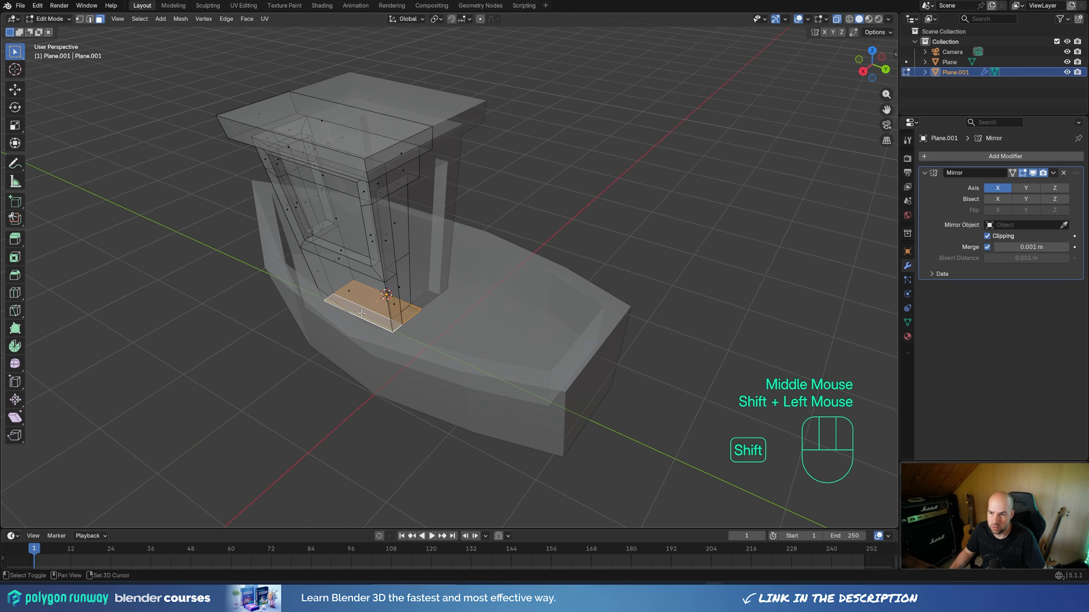
middle_drag(535, 290, 507, 295)
key(x)
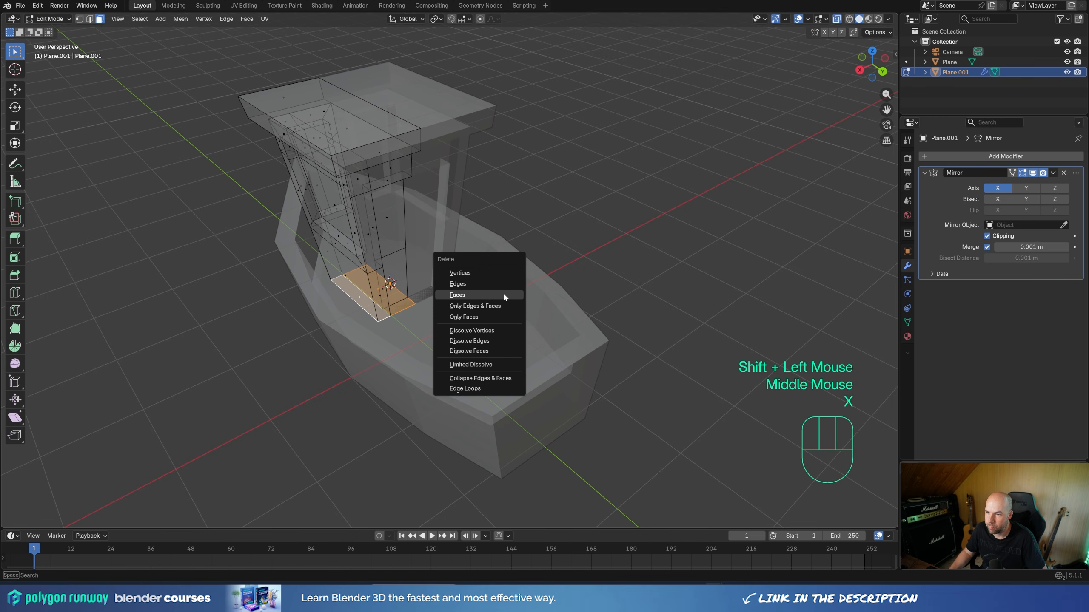
click(484, 293)
Step: Return the cabin to Object Mode and turn off the X-ray display
middle_drag(444, 291, 449, 248)
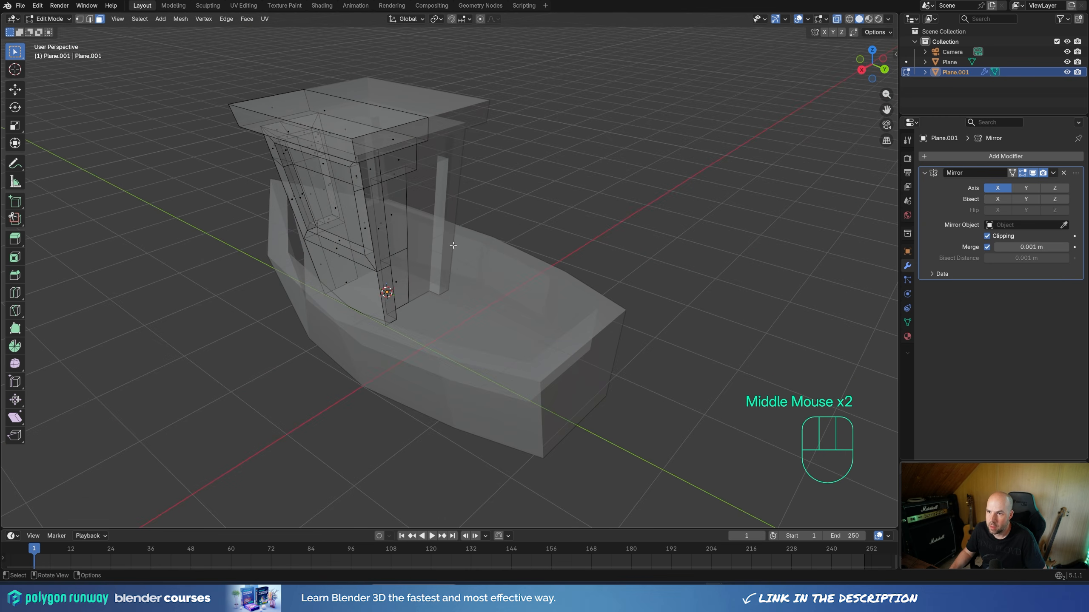
key(Tab)
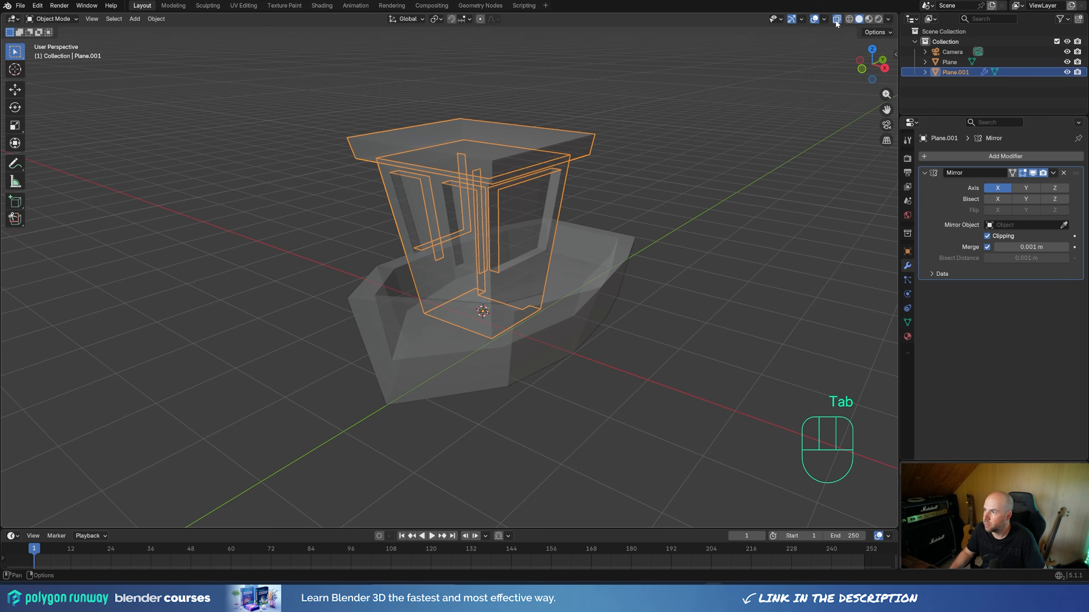
click(837, 20)
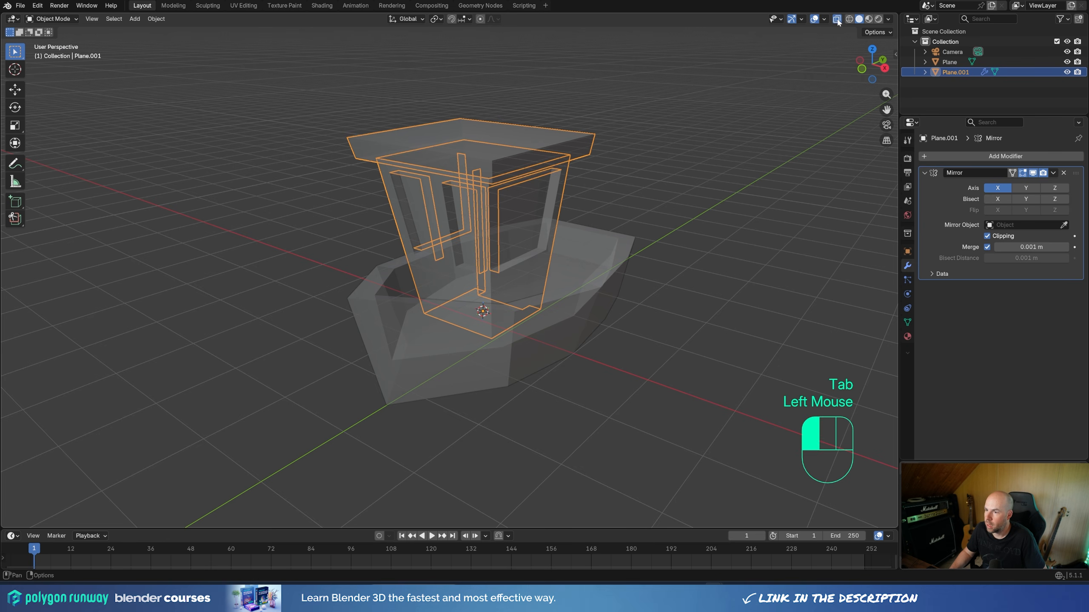
shift+middle_drag(545, 207, 509, 212)
middle_drag(510, 213, 510, 278)
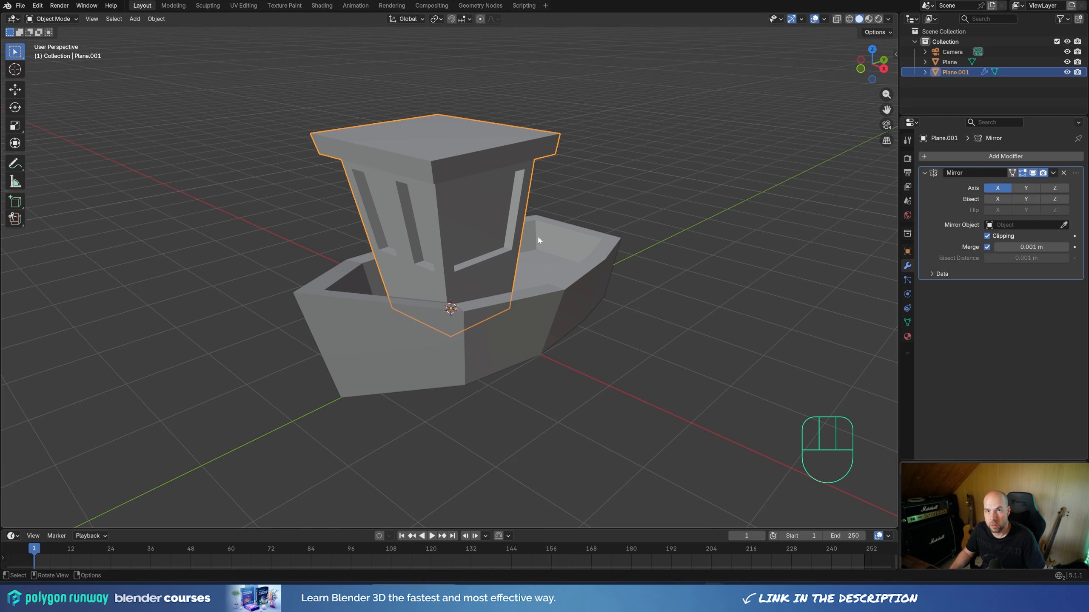
middle_drag(537, 237, 617, 240)
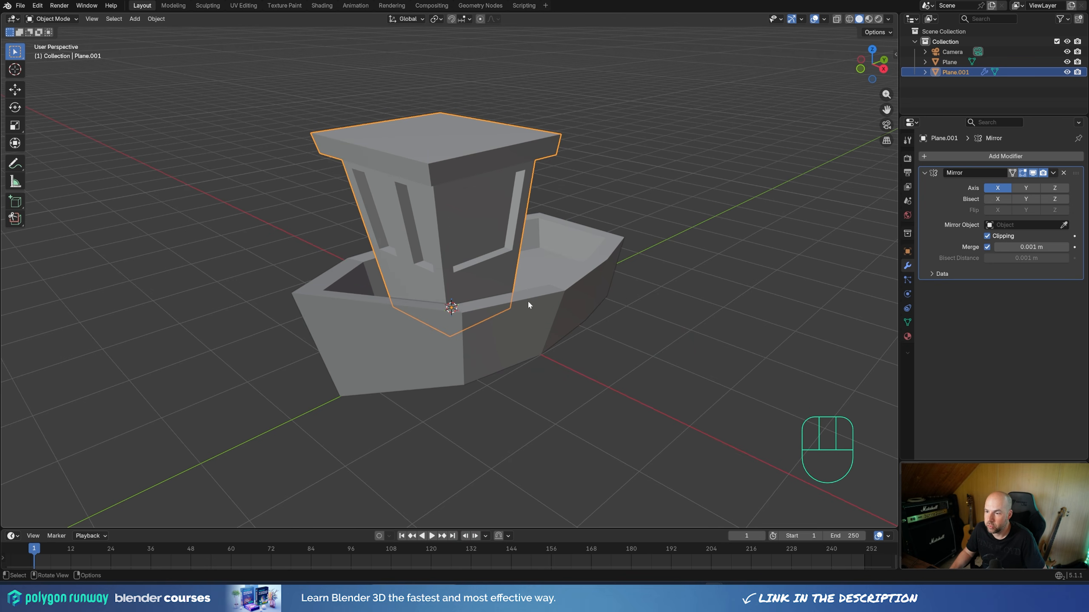
Step: Duplicate the hull's outer top edge loop in place, separate it as its own object, and select that new object
click(506, 340)
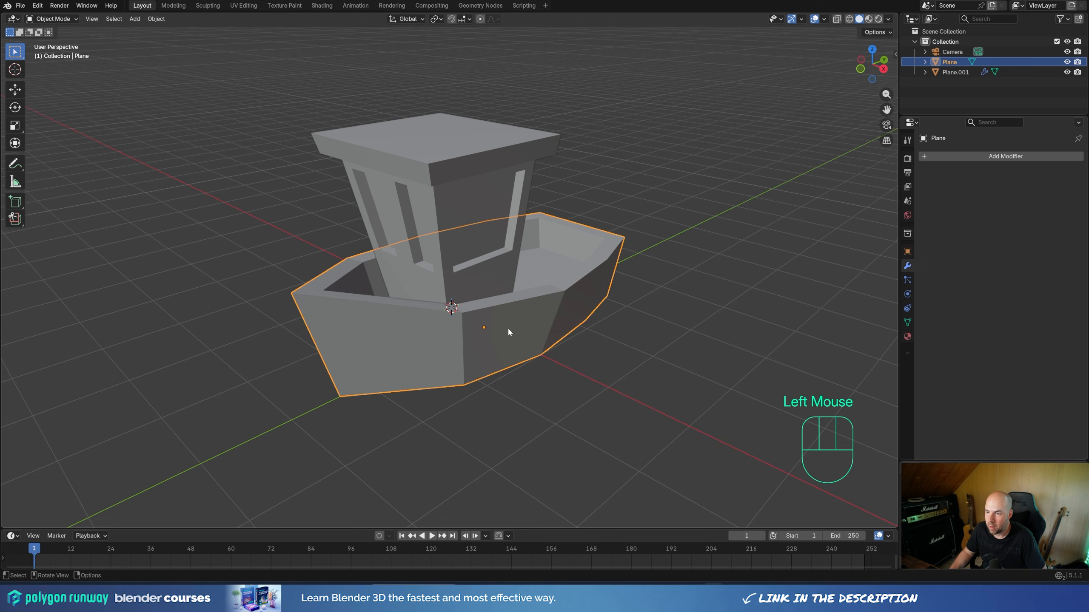
key(Tab)
key(2)
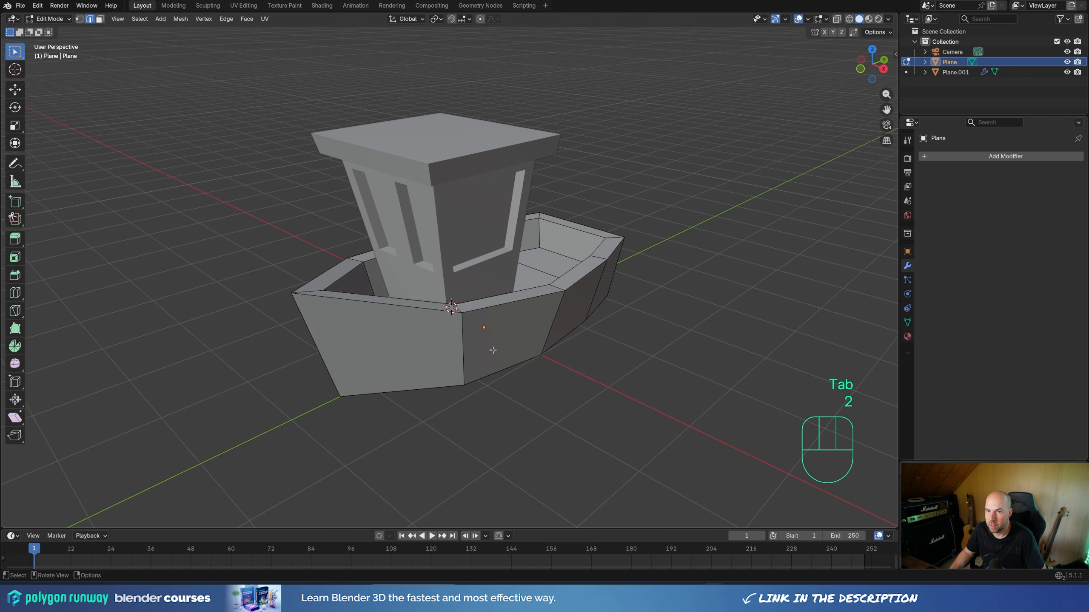
alt+click(496, 304)
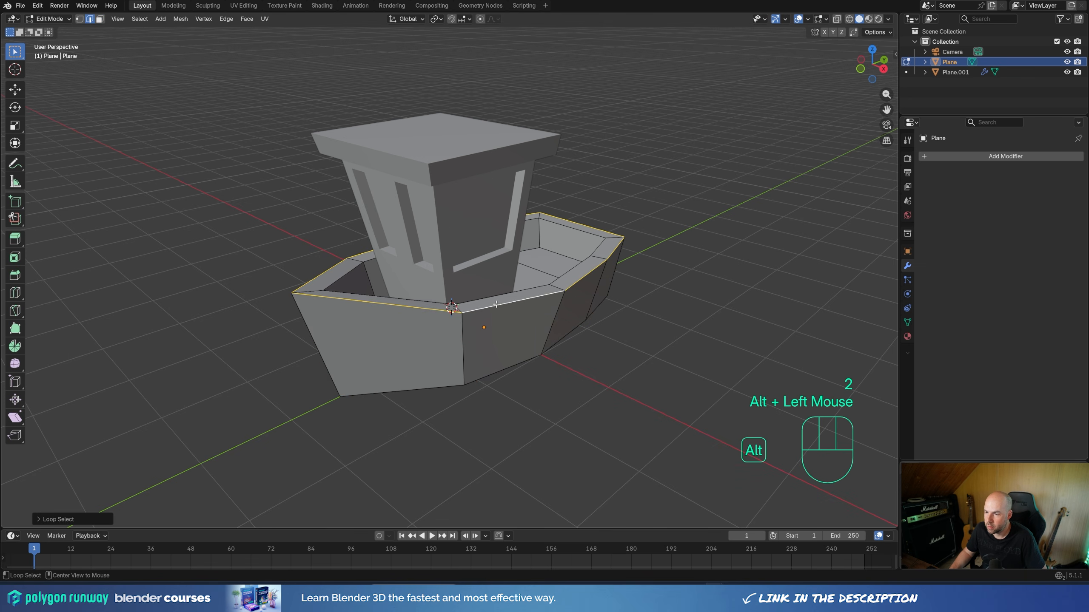
key(shift+d)
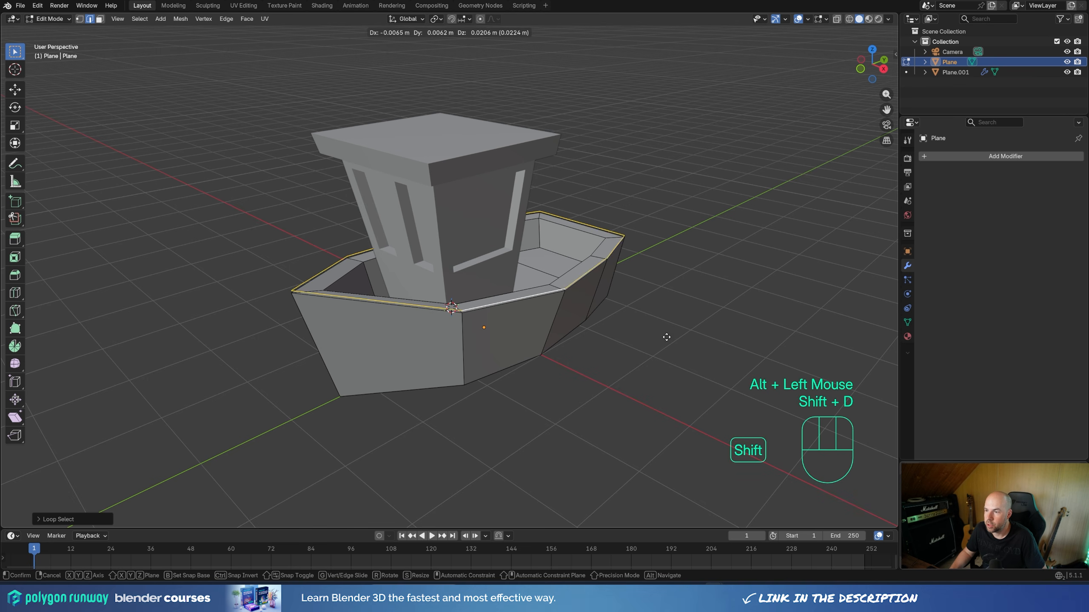
right_click(696, 259)
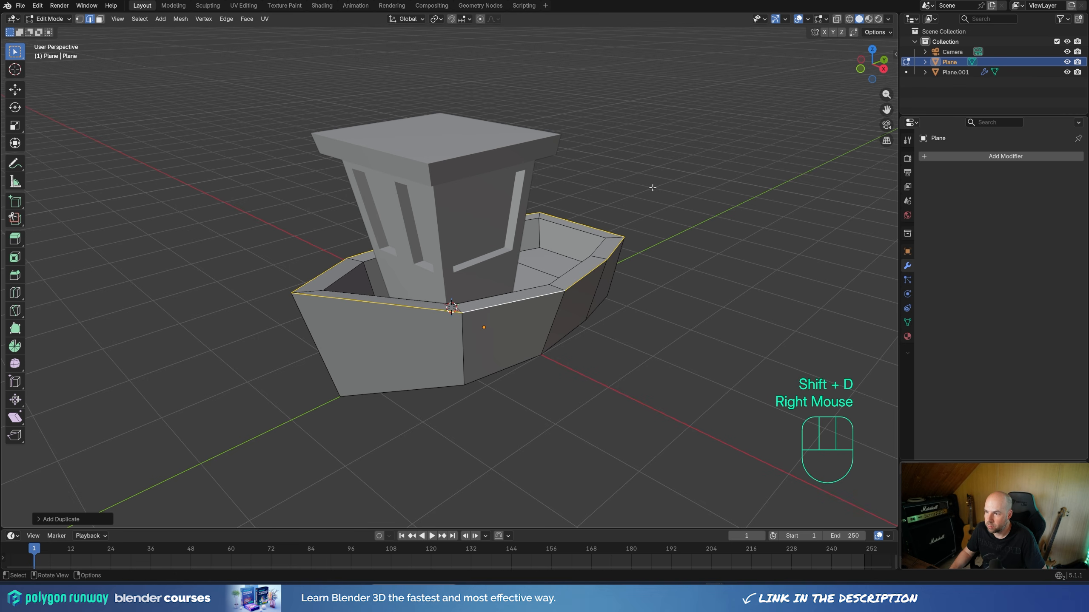
key(p)
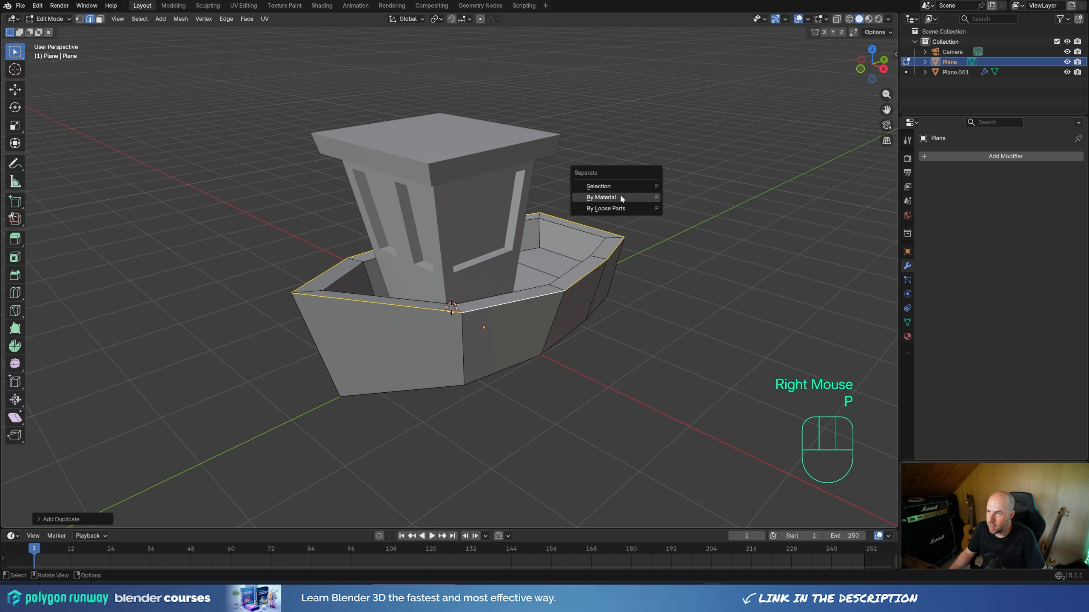
click(614, 185)
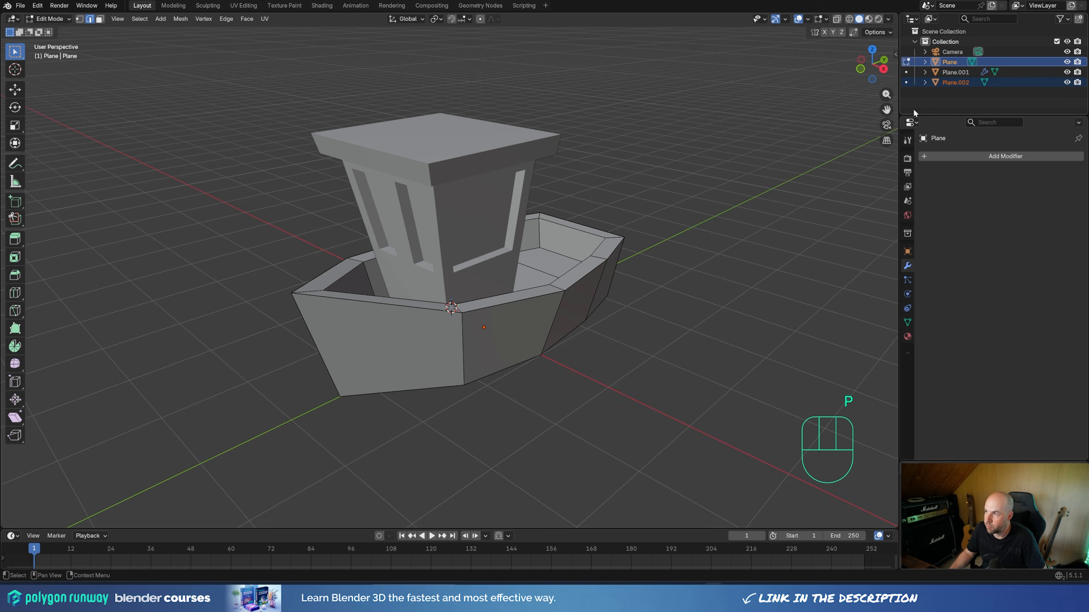
key(Tab)
click(928, 82)
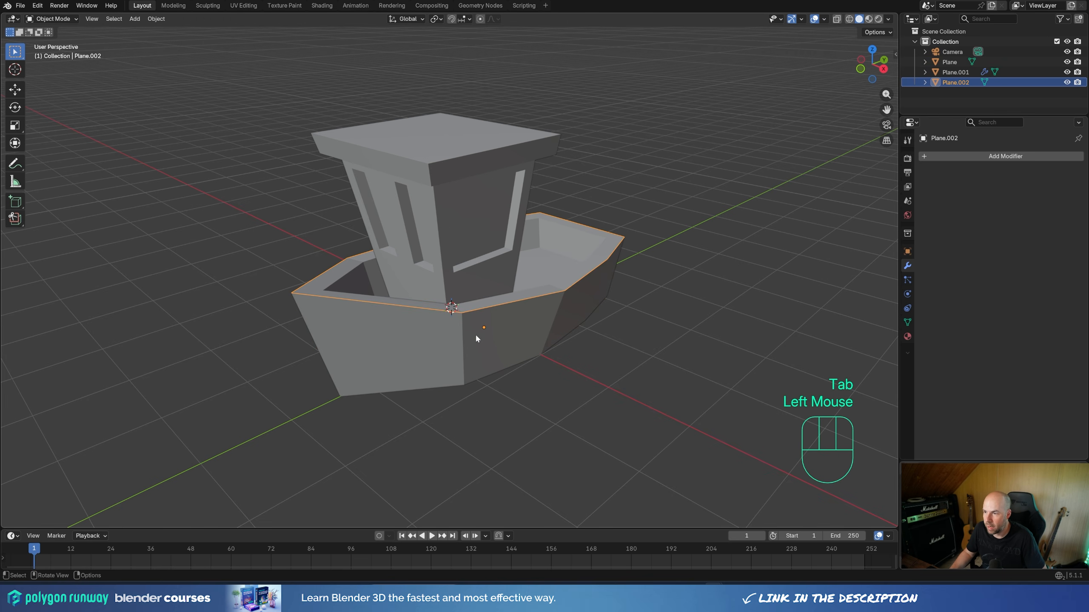
Step: Vertex-bevel the rim loop's bow corner with 2 segments and an offset of about 0.13 m
key(Tab)
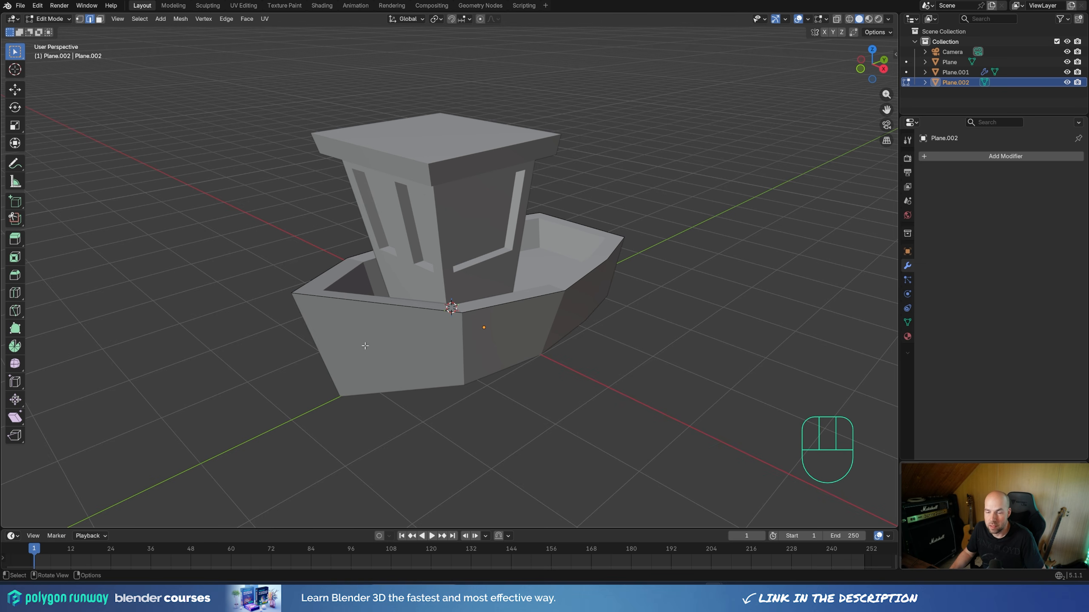
key(1)
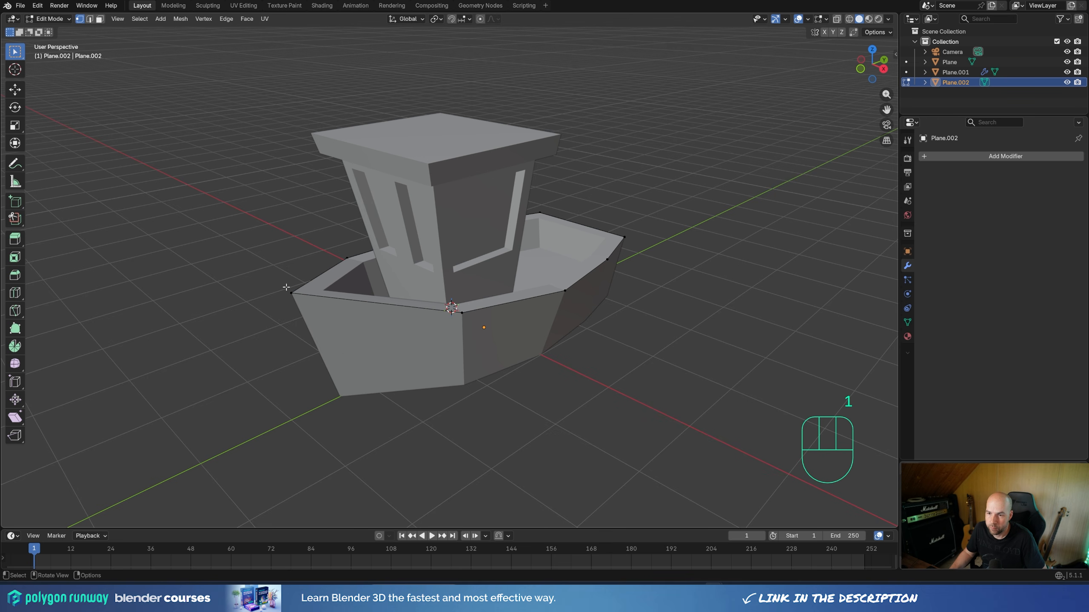
click(291, 294)
middle_drag(291, 294, 383, 351)
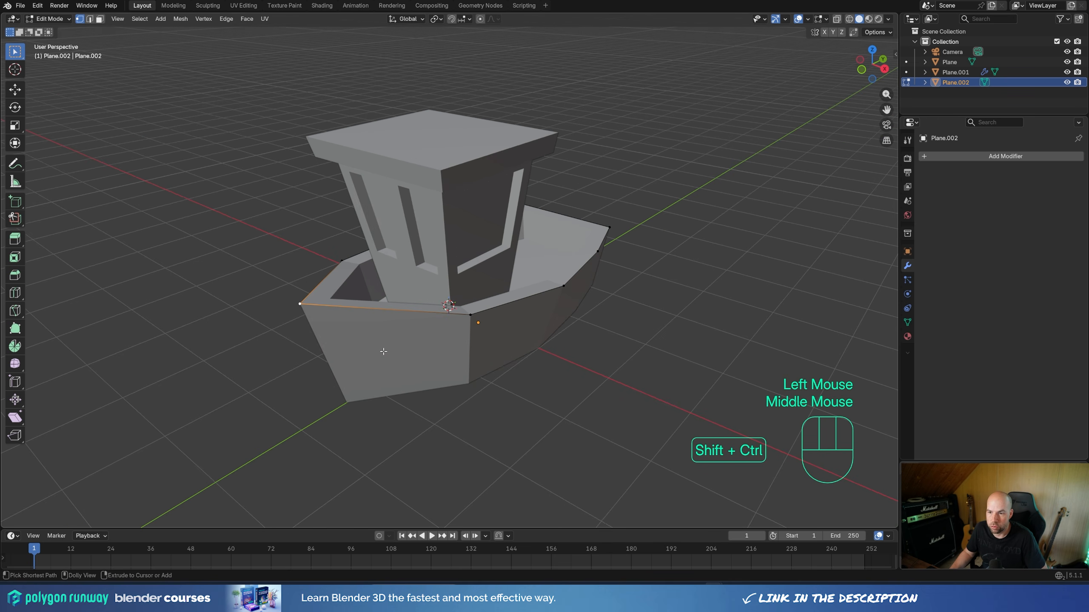
key(ctrl+shift+b)
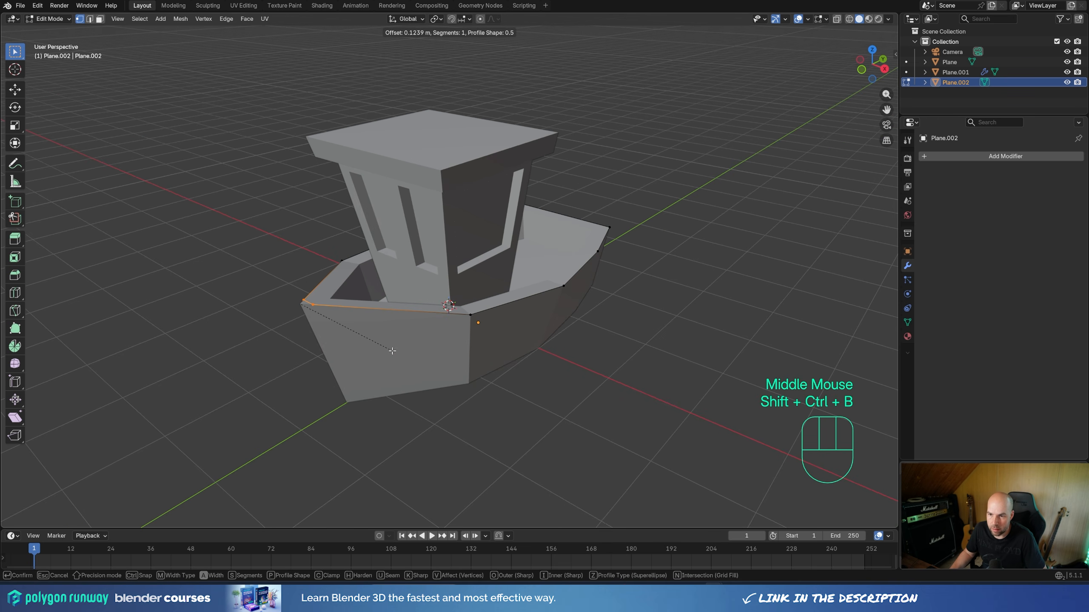
scroll(392, 351, up, 1)
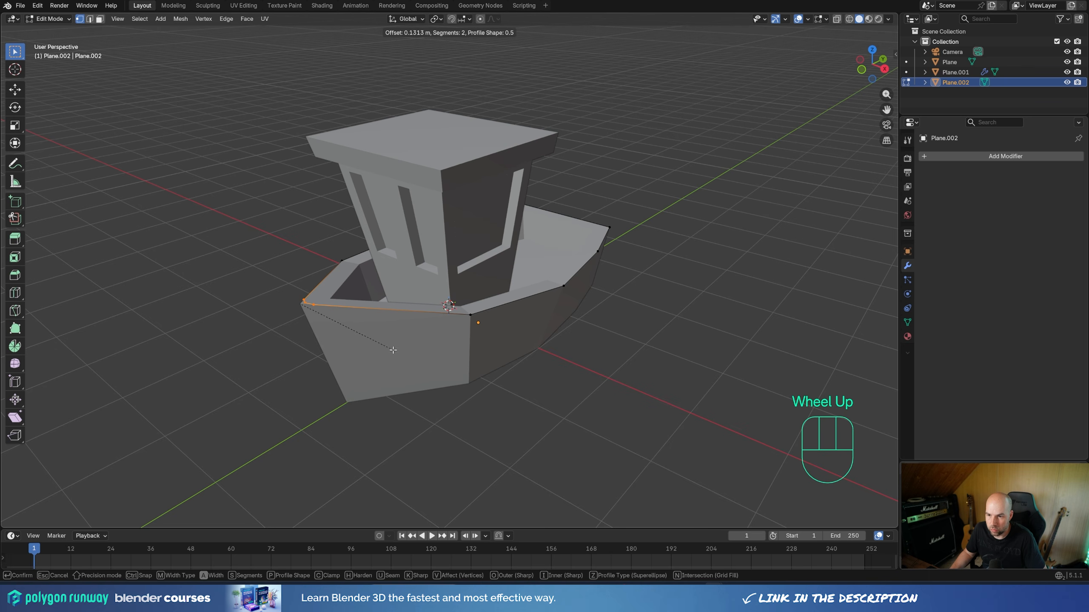
scroll(394, 349, down, 1)
scroll(394, 349, up, 1)
click(394, 349)
Step: Vertex-bevel the rim loop's two stern corners together with 2 segments and an offset of about 0.11 m
click(611, 228)
middle_drag(733, 251, 663, 253)
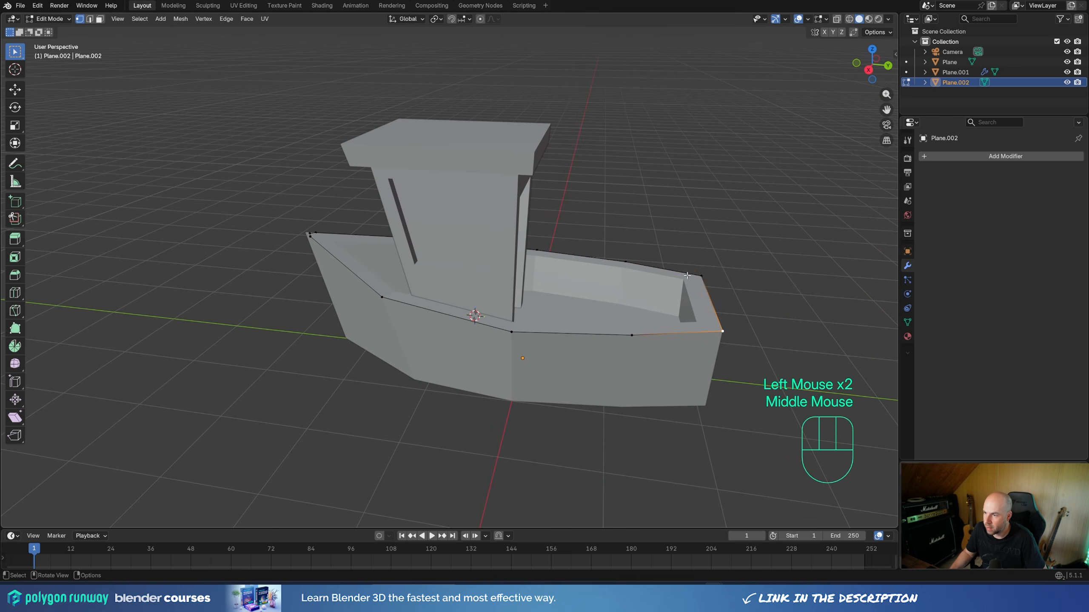
shift+click(698, 274)
middle_drag(775, 292, 767, 334)
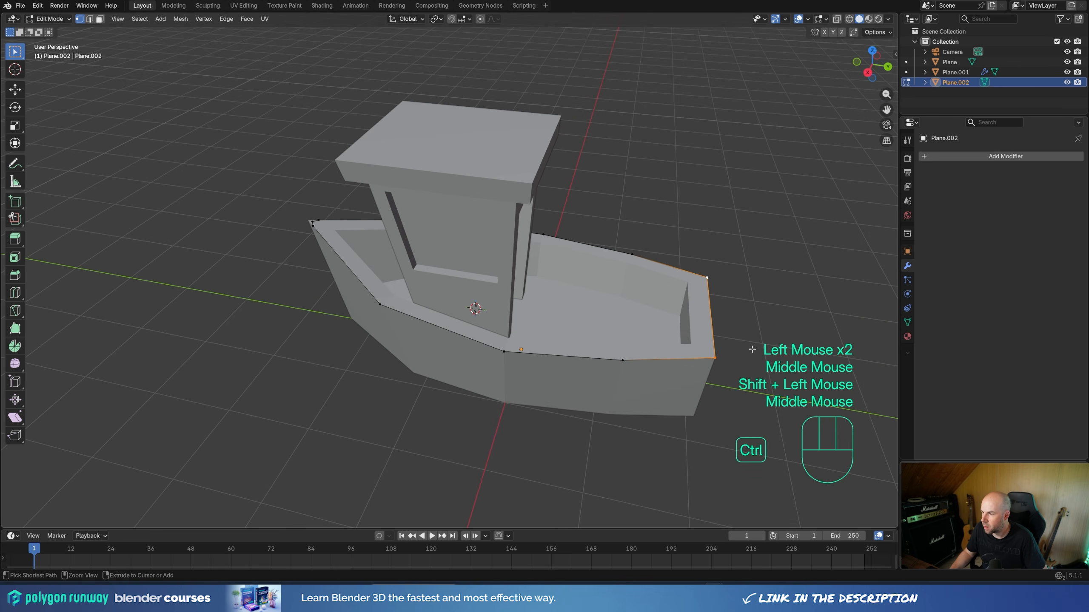
key(shift+ctrl+b)
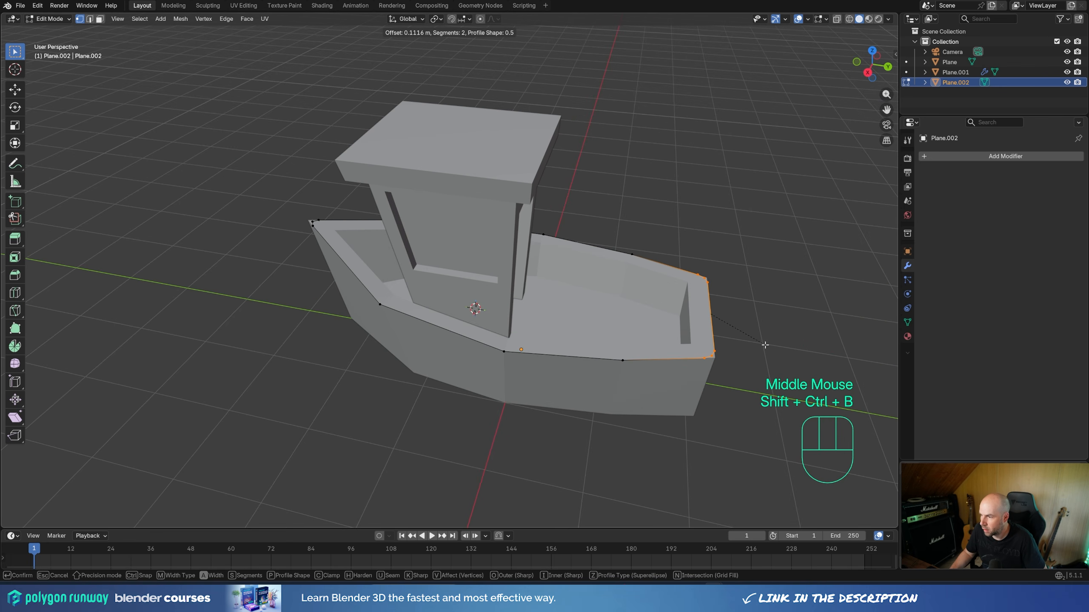
click(764, 346)
middle_drag(764, 347, 470, 328)
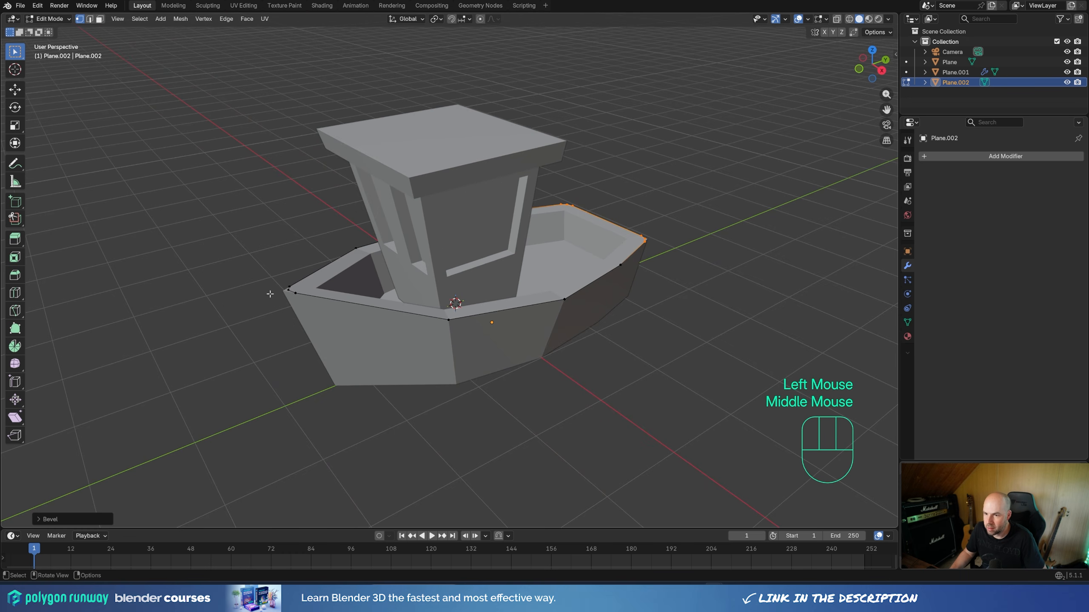
Step: Leave Edit Mode and convert the rim loop from a mesh to a curve
click(271, 294)
middle_drag(600, 296, 620, 267)
key(Tab)
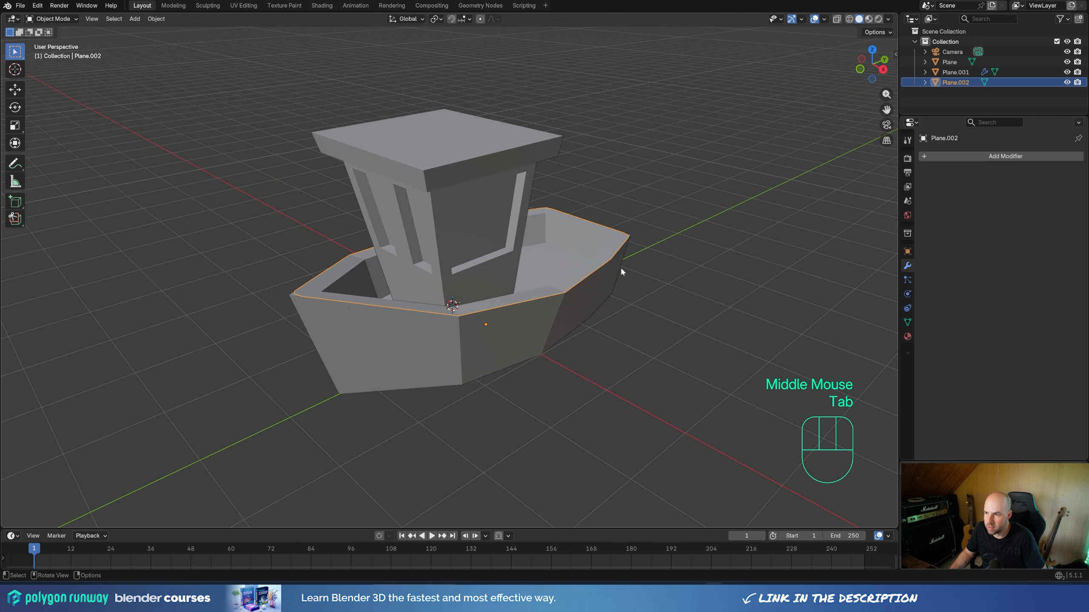
right_click(619, 266)
mouse_move(609, 300)
click(667, 313)
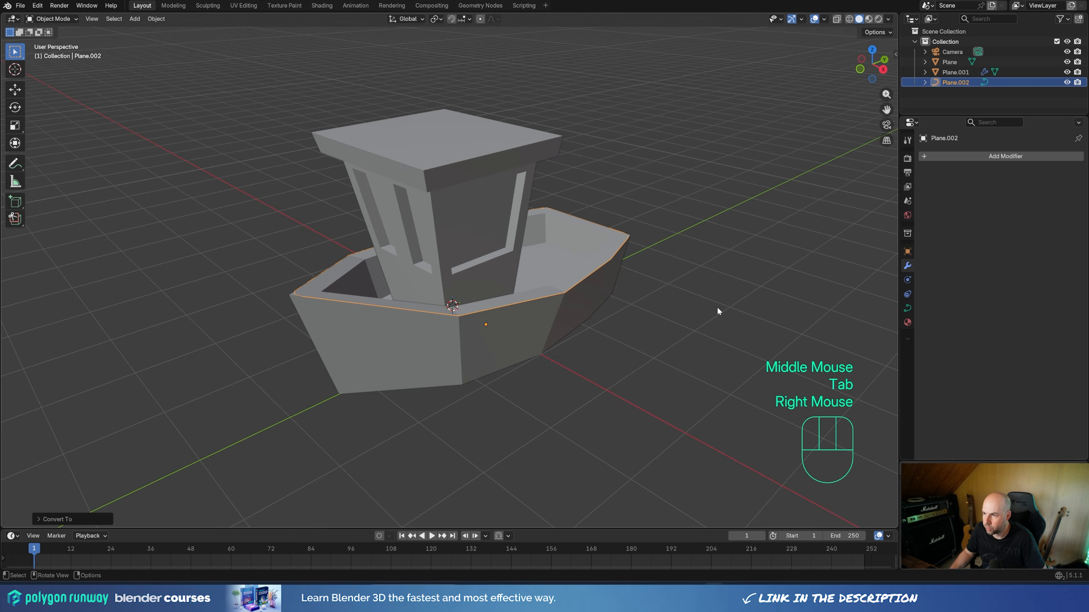
Step: Give the rim curve a round bevel with a depth of 0.152 m and a resolution of 1
click(907, 308)
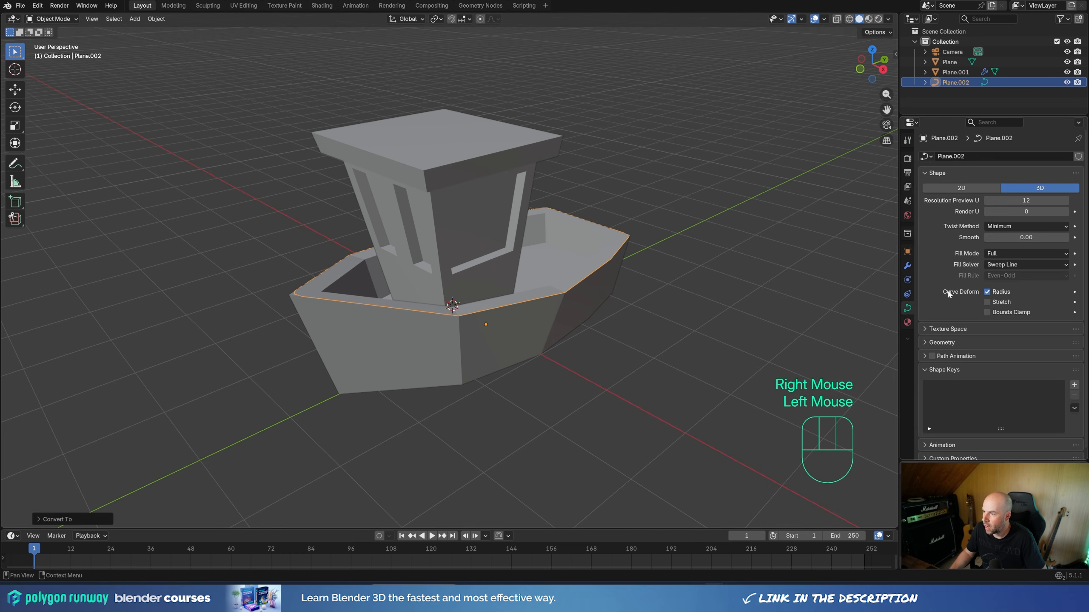
click(941, 343)
scroll(956, 396, down, 2)
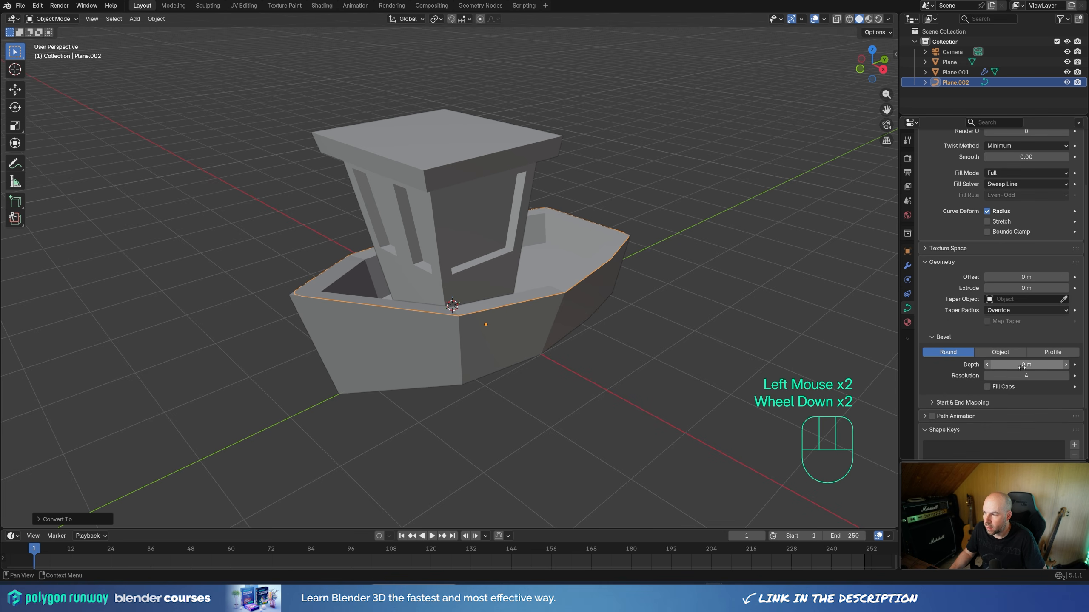
mouse_move(1020, 364)
shift+mouse_down()
mouse_move(1055, 364)
mouse_move(1018, 364)
shift+mouse_up()
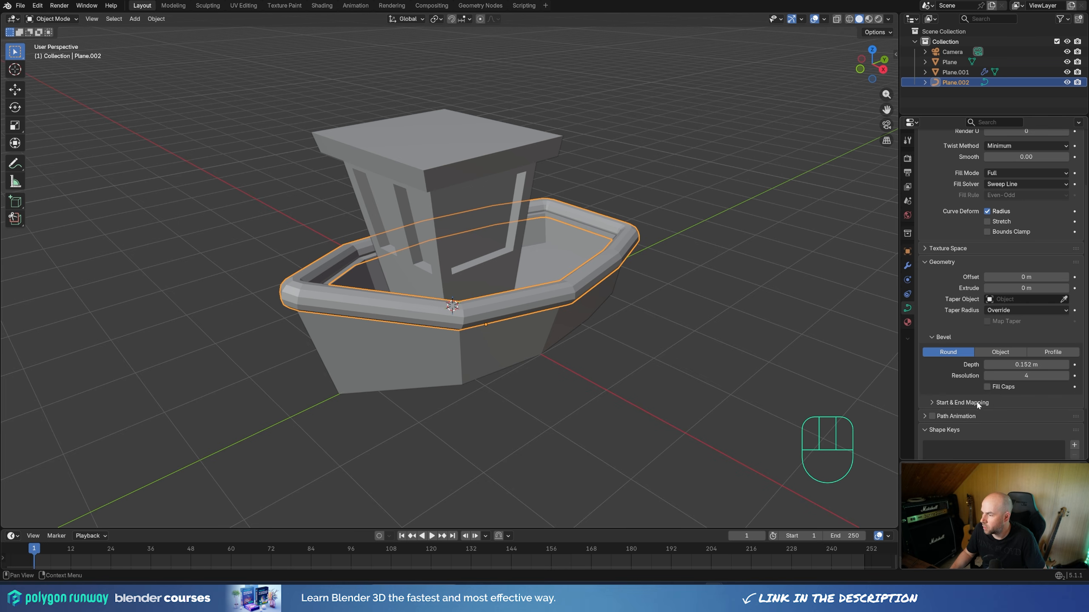
drag(982, 376, 981, 376)
click(981, 376)
click(982, 375)
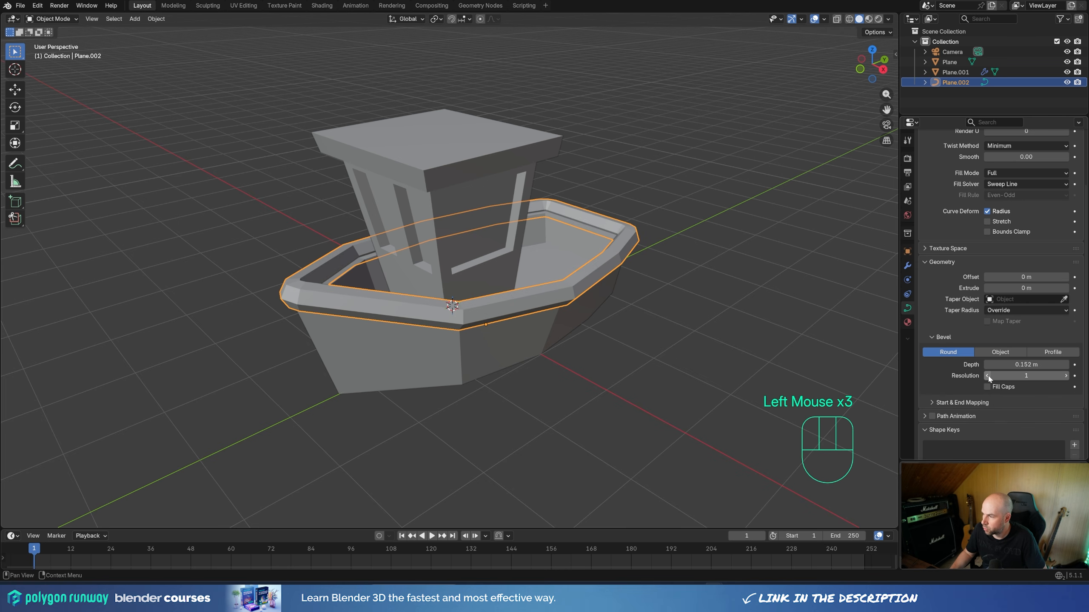
Step: Switch the rim curve's bevel to Profile and add one vector-handle point to the profile at X 1.00000, Y 1.00000
click(1052, 353)
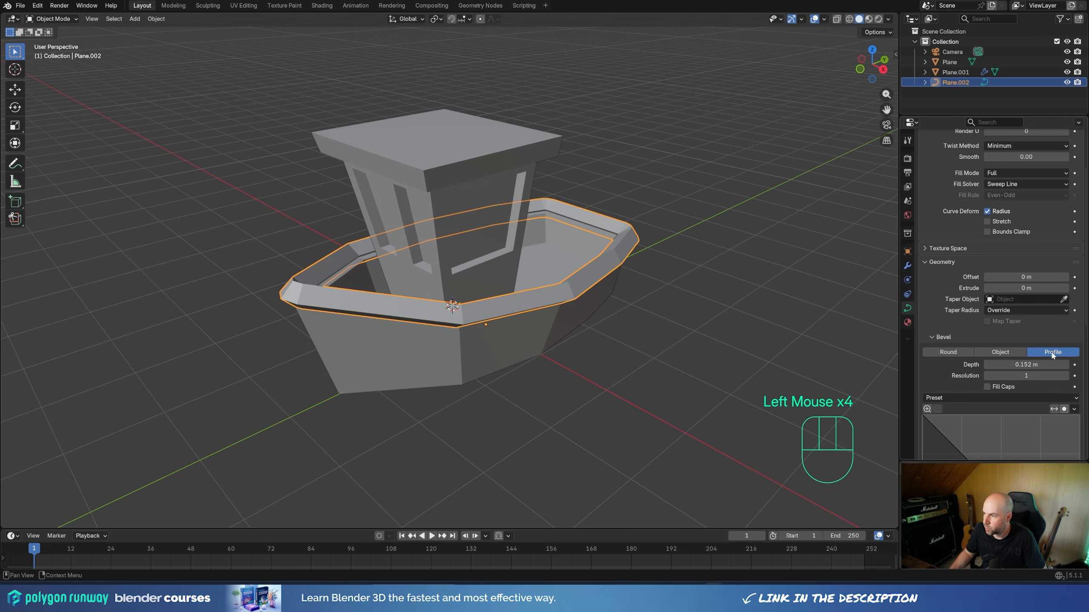
scroll(965, 388, down, 3)
middle_drag(622, 324, 683, 309)
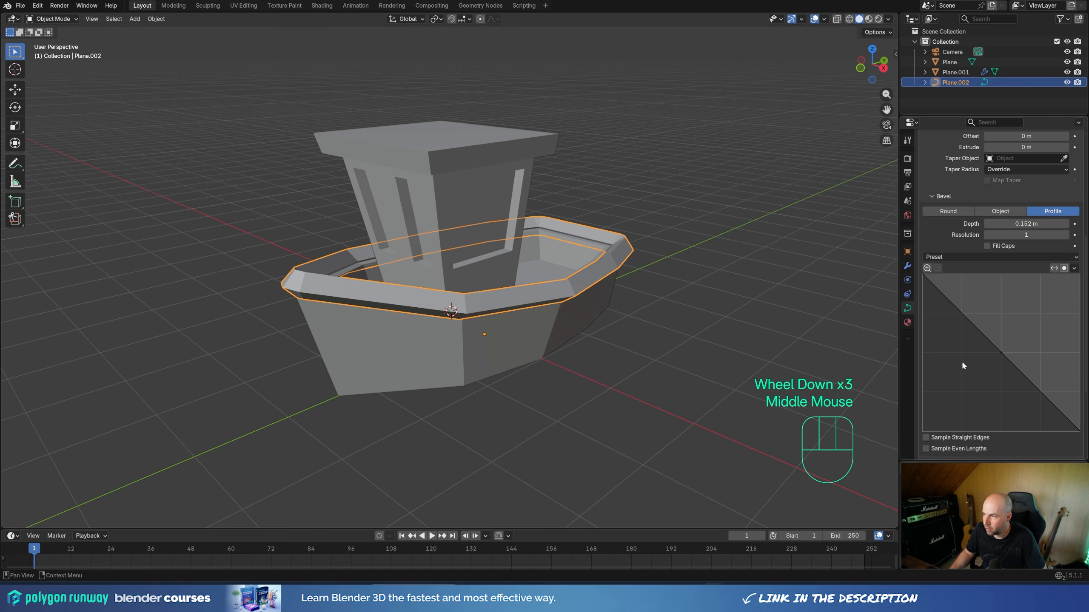
scroll(990, 353, down, 2)
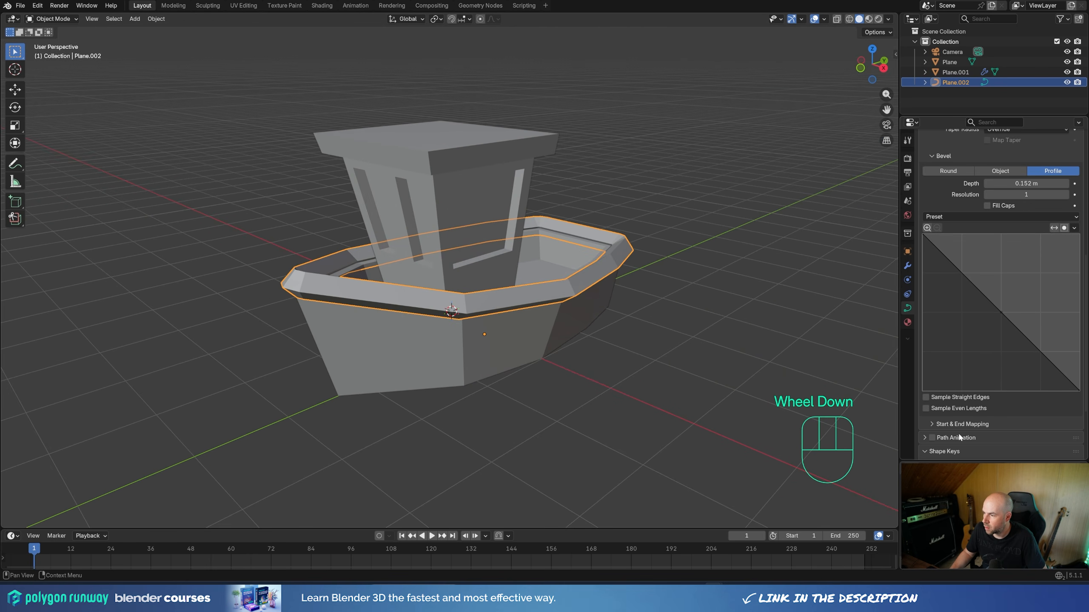
click(1000, 311)
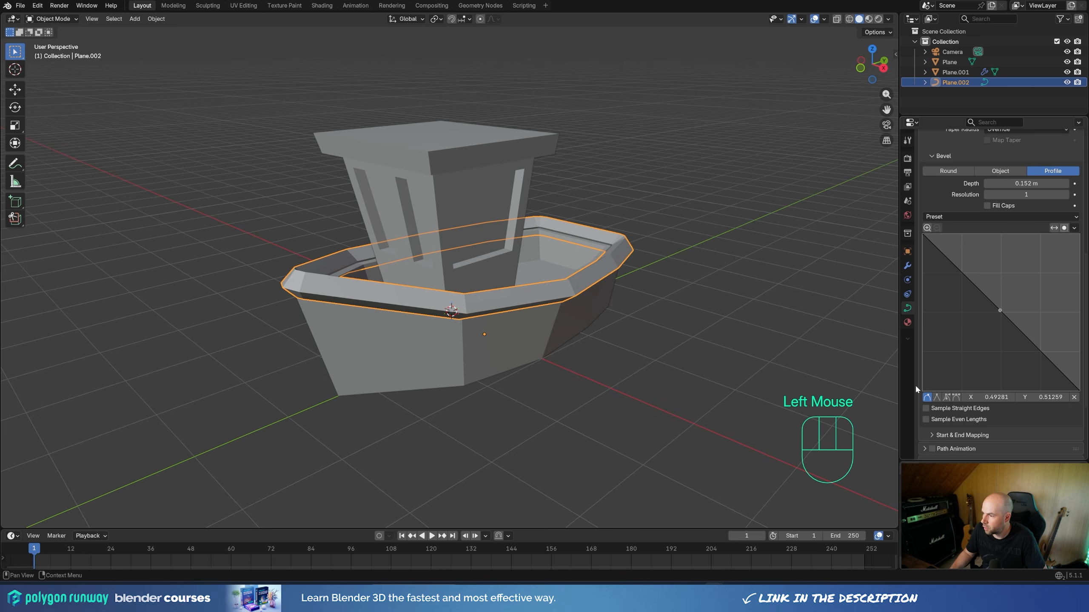
click(937, 397)
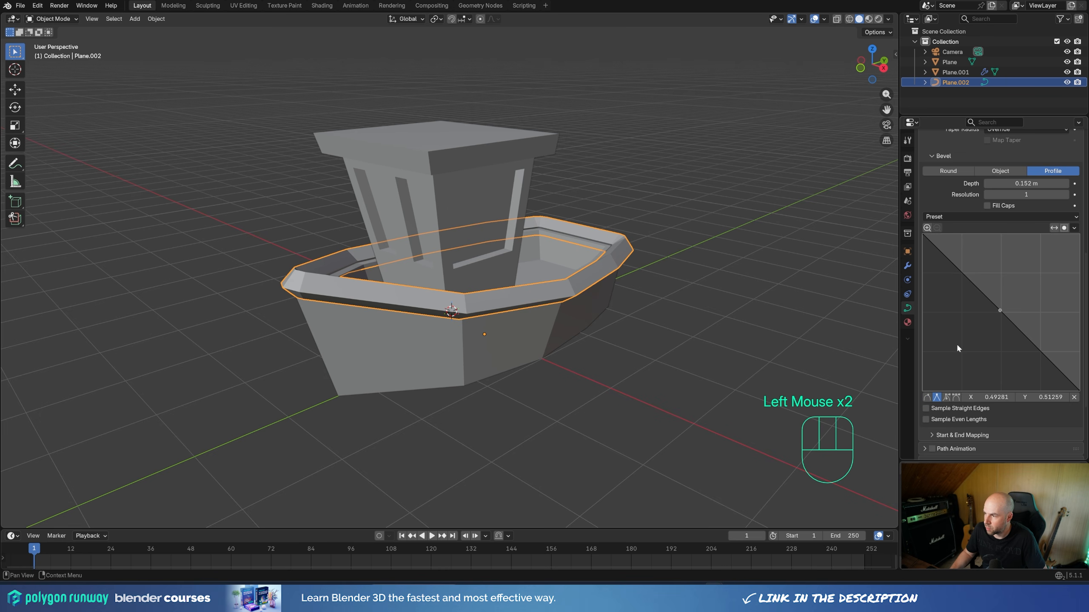
drag(1000, 312, 1081, 236)
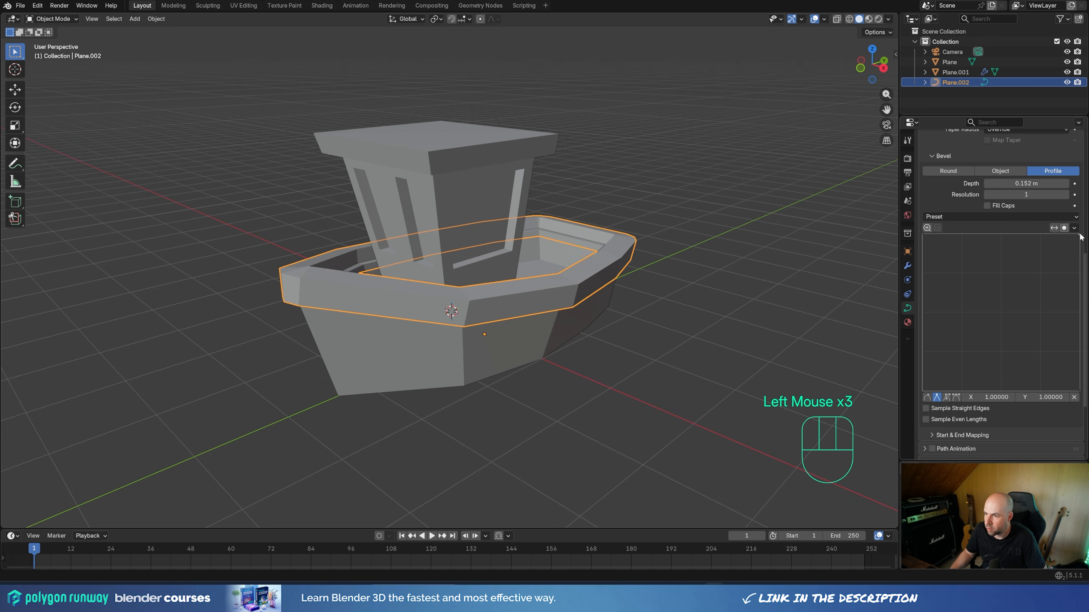
middle_drag(480, 293, 515, 300)
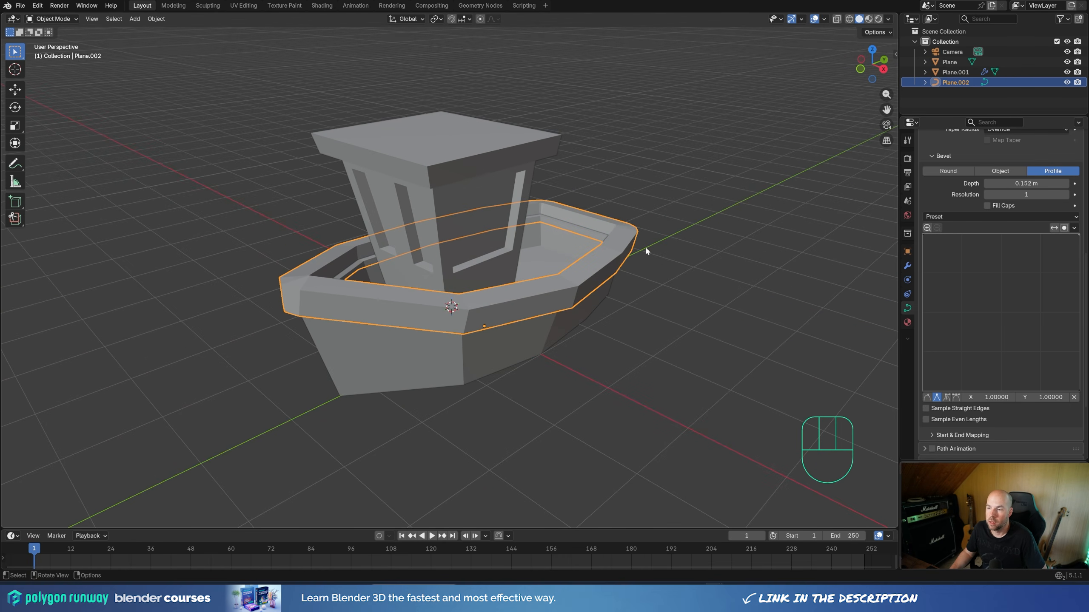
key(Tab)
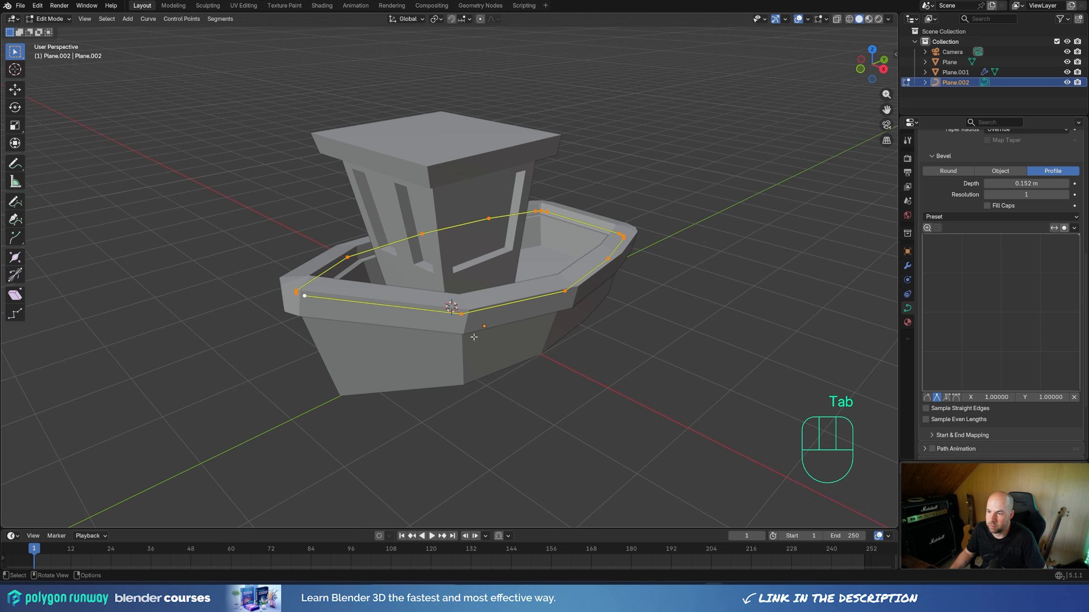
key(Tab)
middle_drag(655, 299, 605, 295)
middle_drag(677, 301, 525, 270)
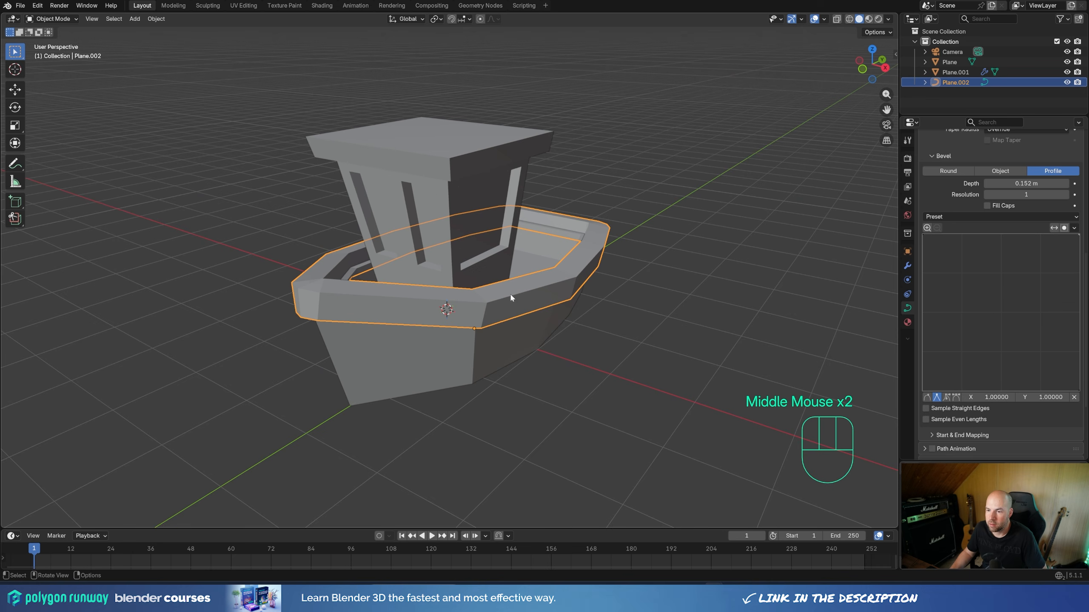
scroll(1003, 352, up, 3)
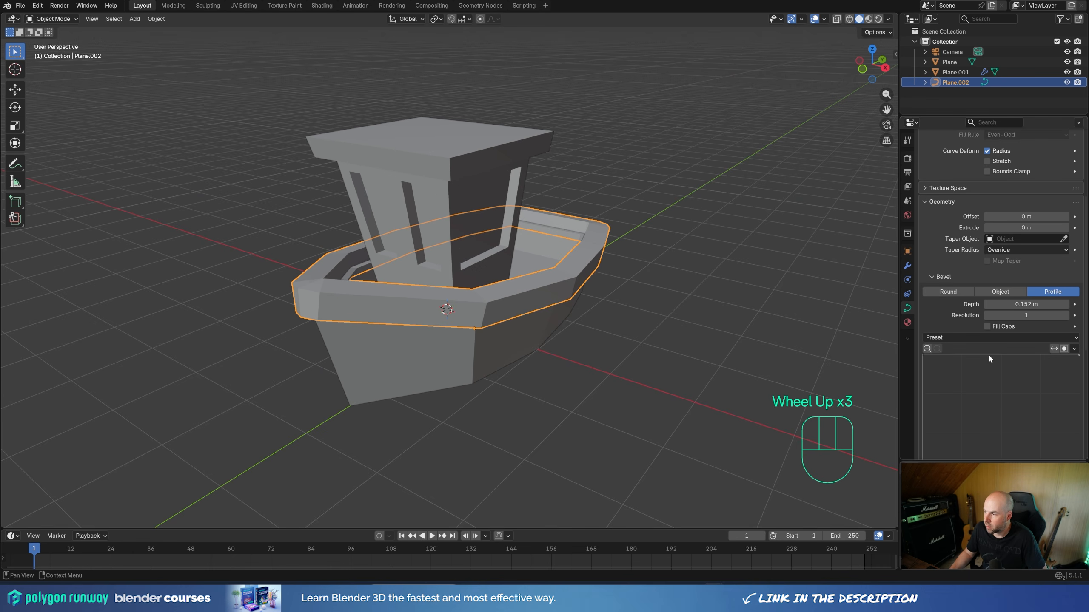
Step: Place the 3D cursor high on the cabin's rear wall, add a plane there and merge its vertices at center into one vertex
middle_drag(538, 309, 518, 283)
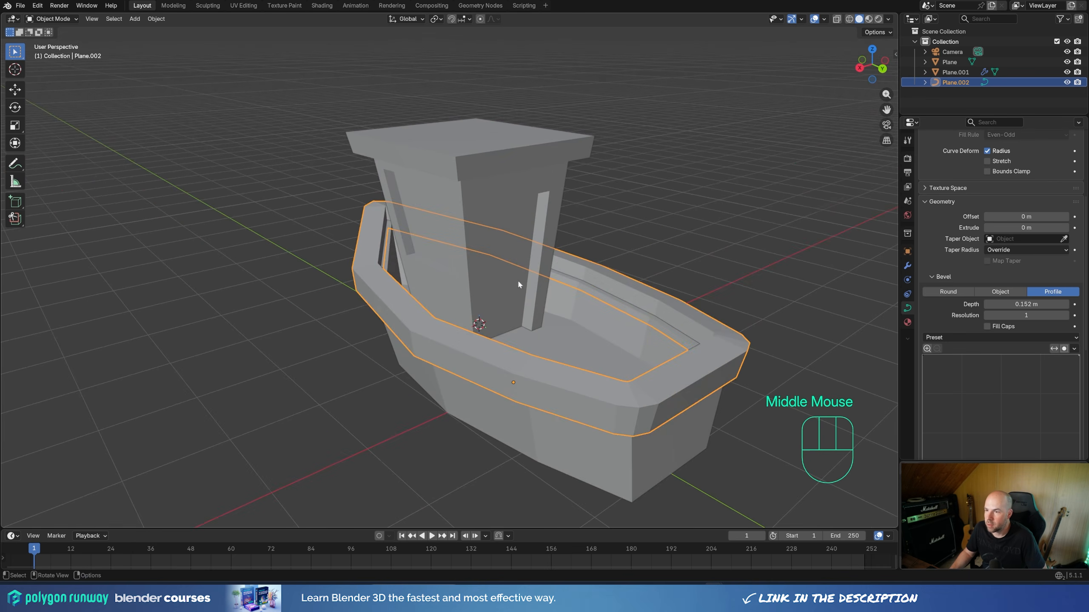
shift+right_click(474, 192)
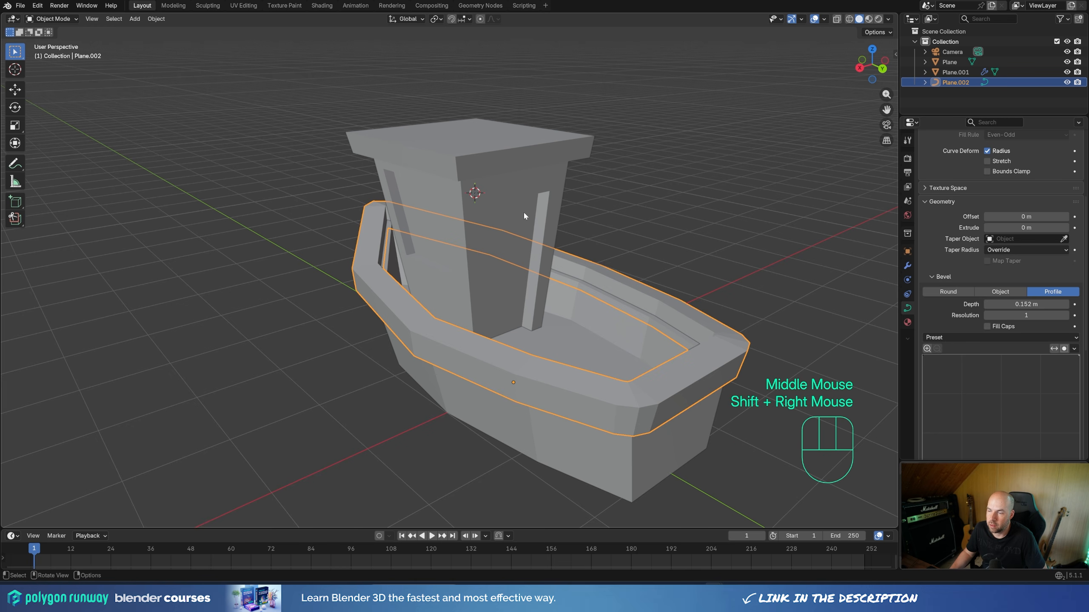
key(shift+a)
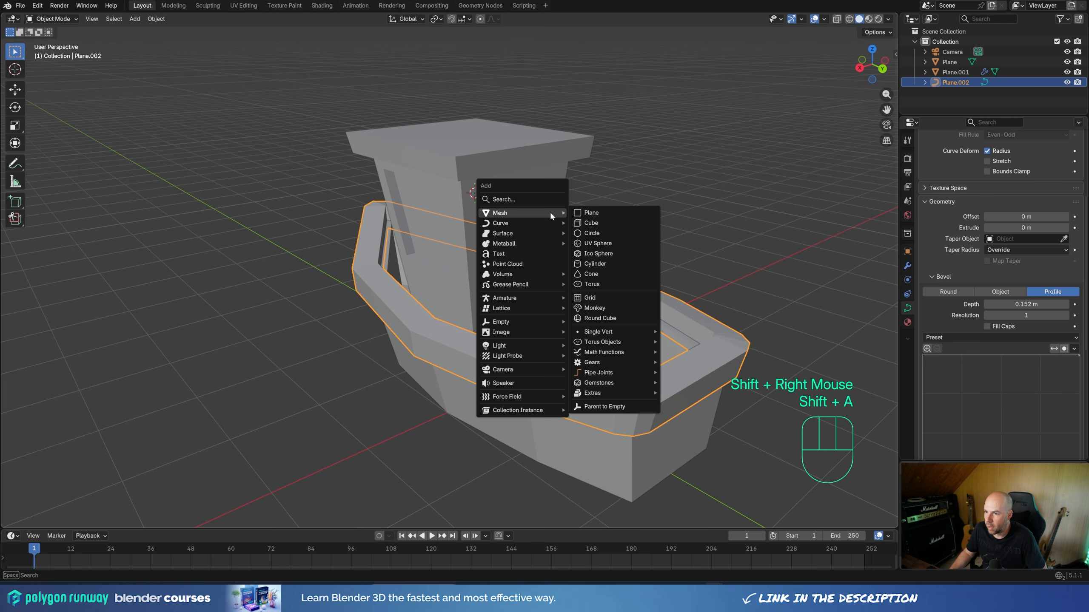
click(614, 212)
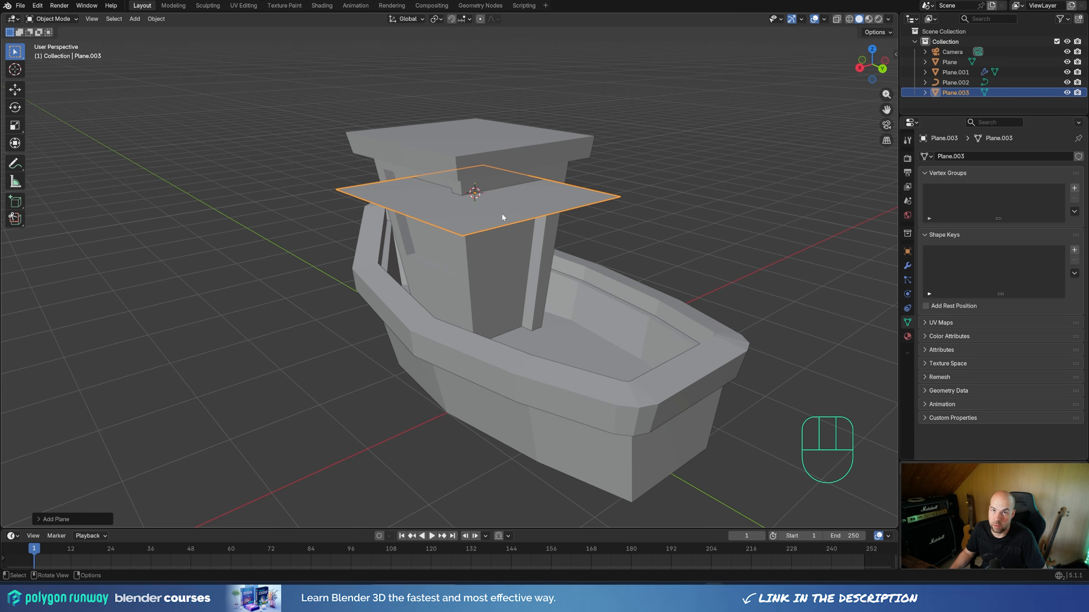
key(Tab)
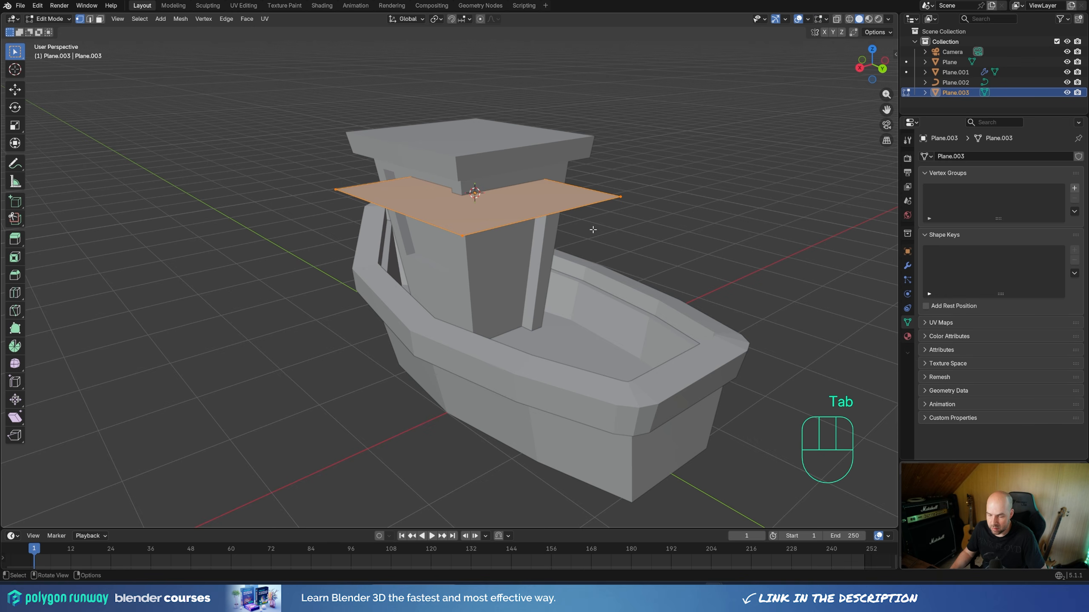
key(m)
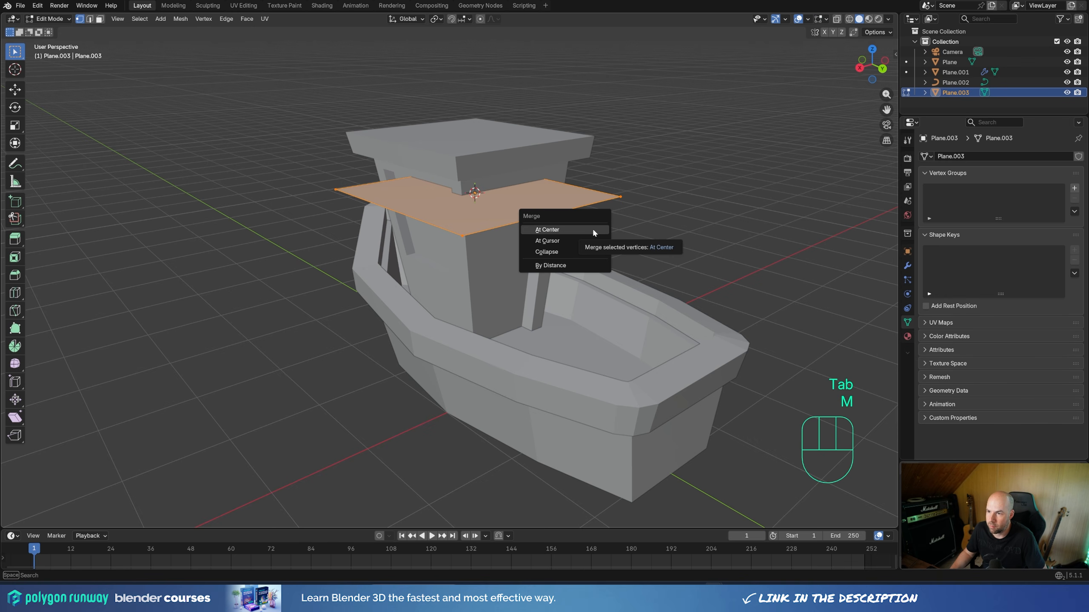
click(592, 228)
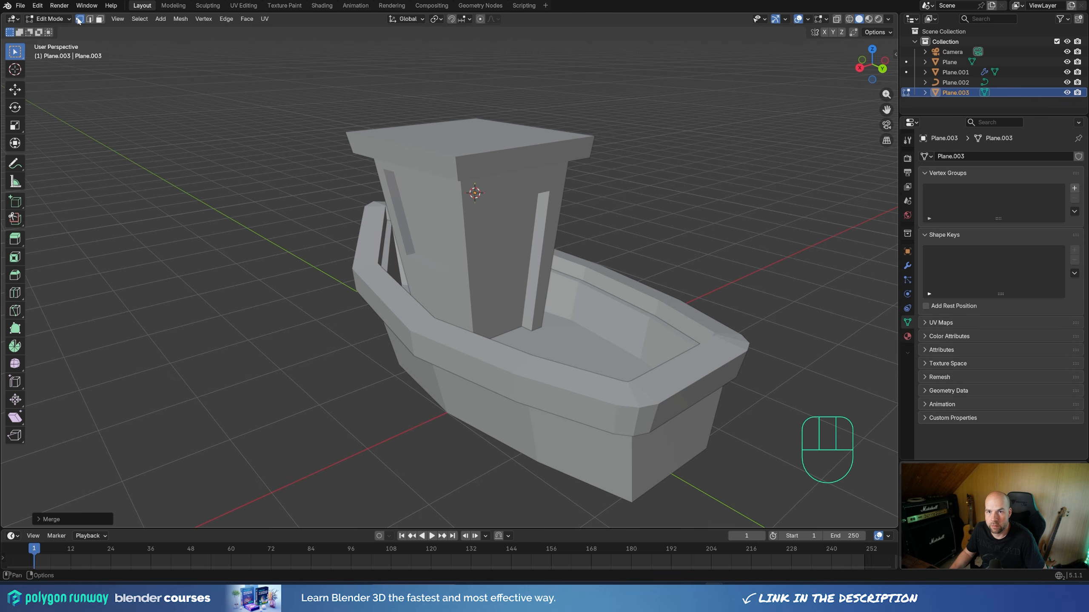
Step: Extrude the vertex straight out from the wall along Y, curve it upward with two short extrusions and finish with a steep one about 0.23 m long
key(e)
key(y)
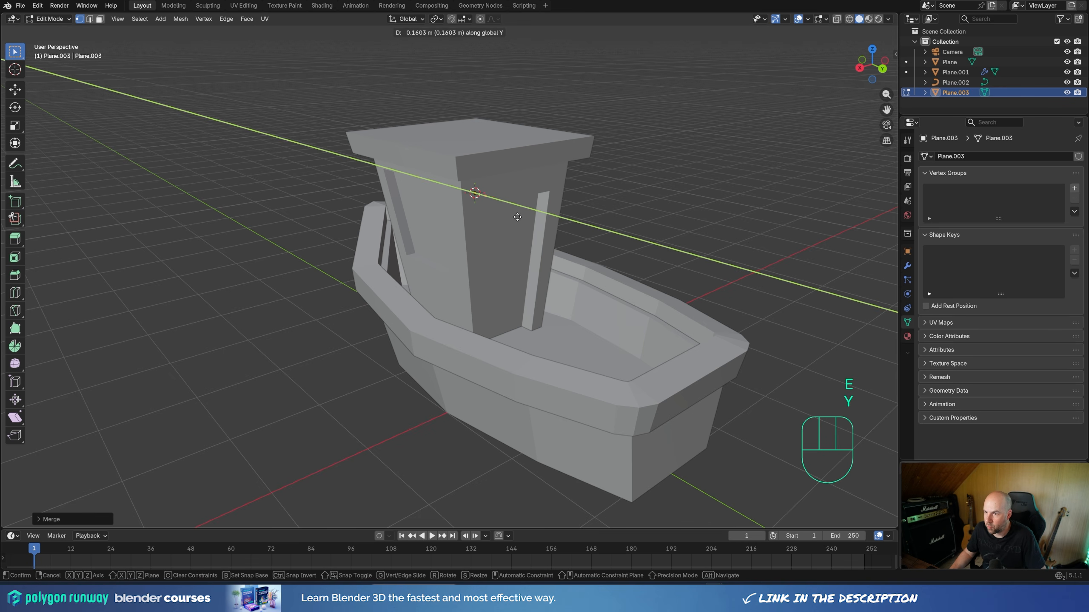
key(KP_3)
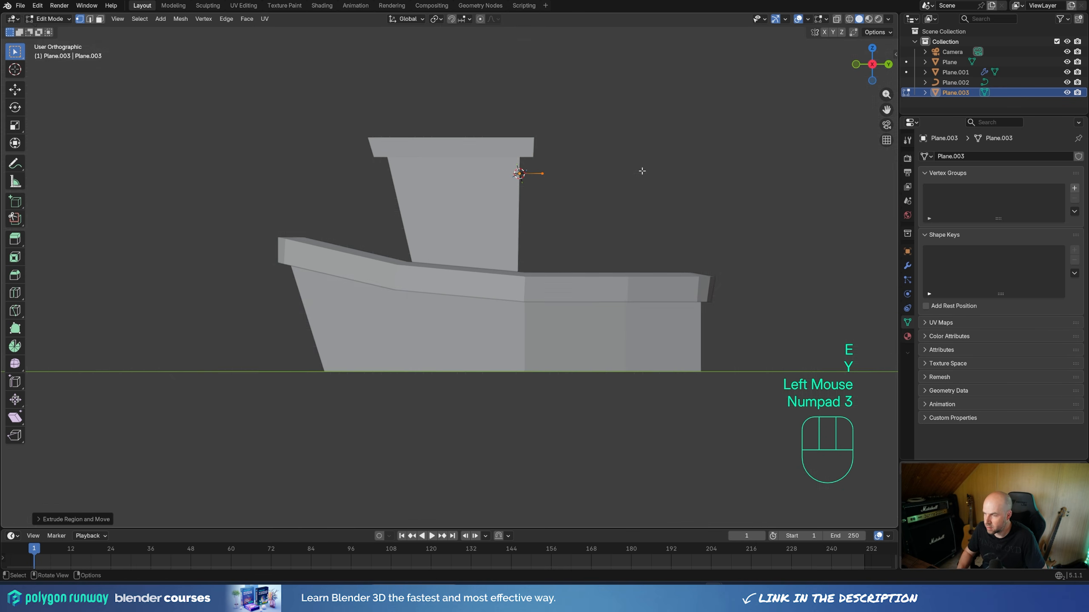
shift+middle_drag(647, 165, 578, 218)
scroll(486, 253, up, 5)
scroll(486, 253, up, 1)
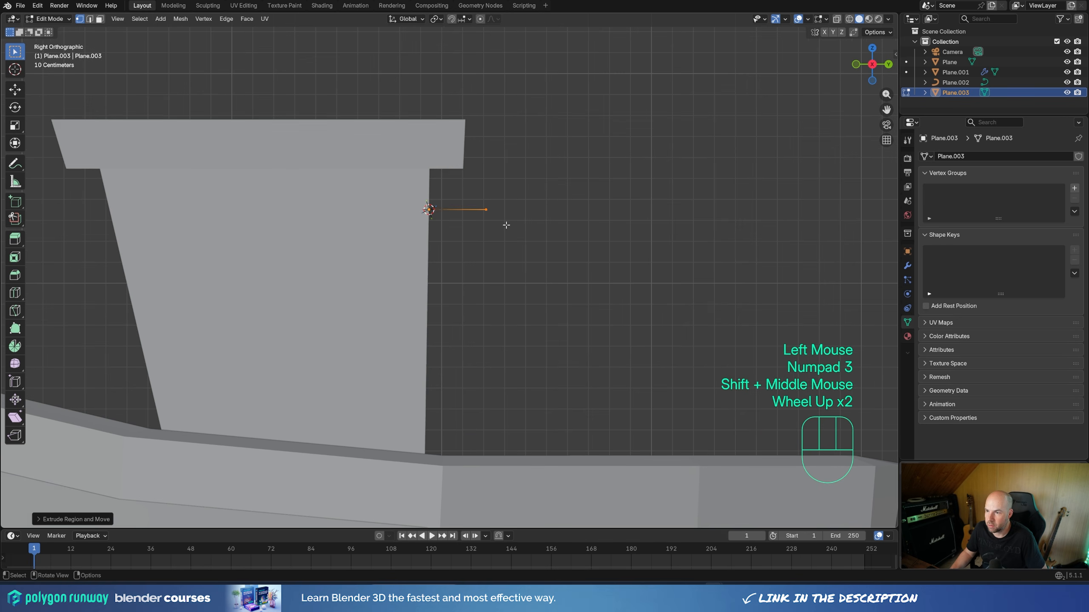
key(e)
click(521, 220)
key(e)
click(534, 202)
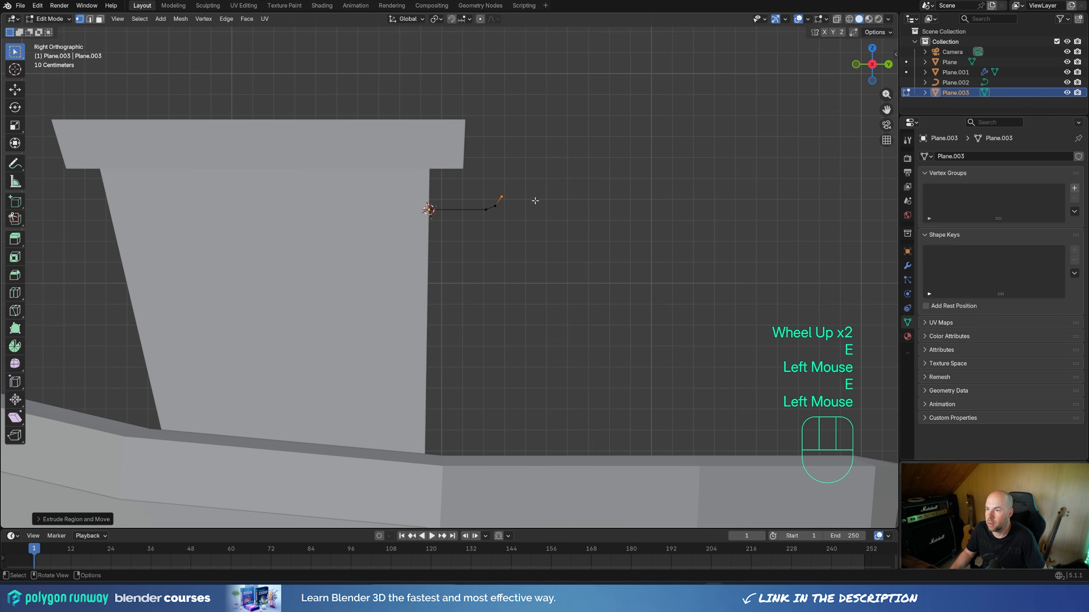
key(e)
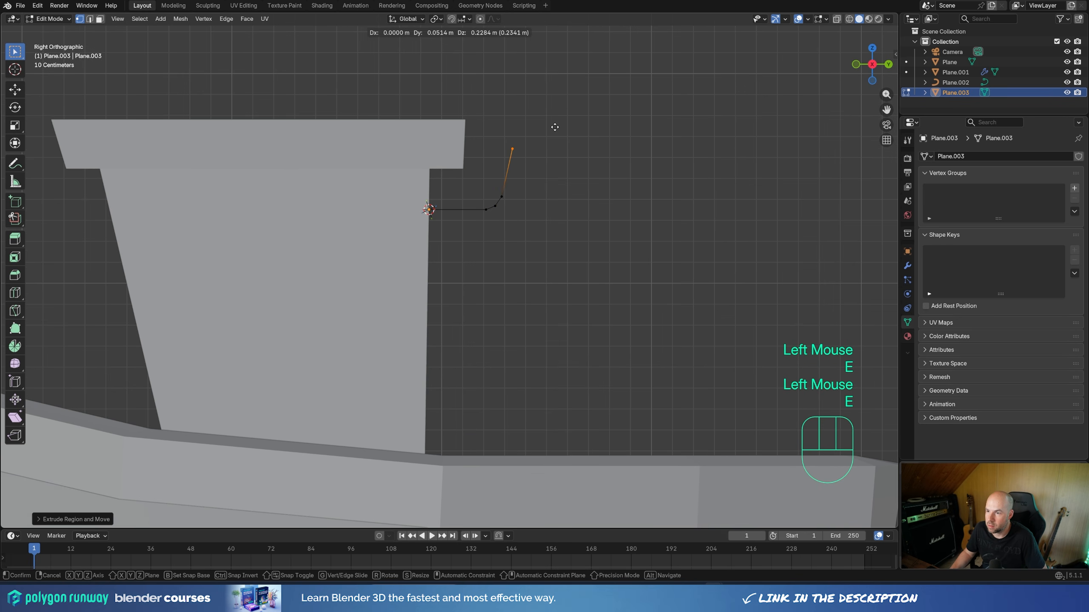
click(554, 127)
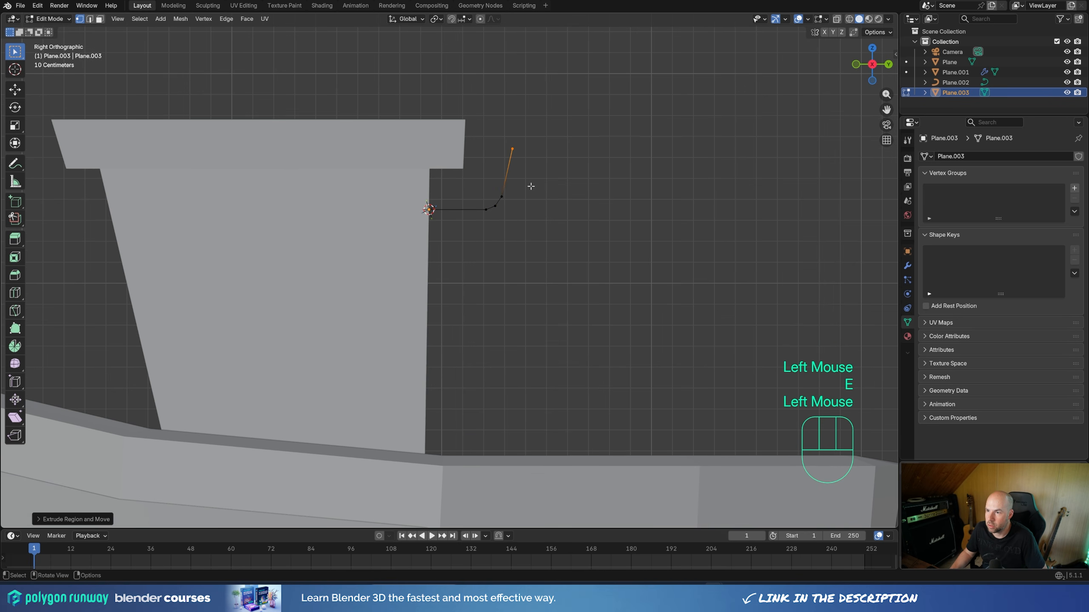
Step: Duplicate the hook's bend vertex about 0.25 m downward and extrude the copy about 0.17 m up along Z
click(485, 211)
key(shift)
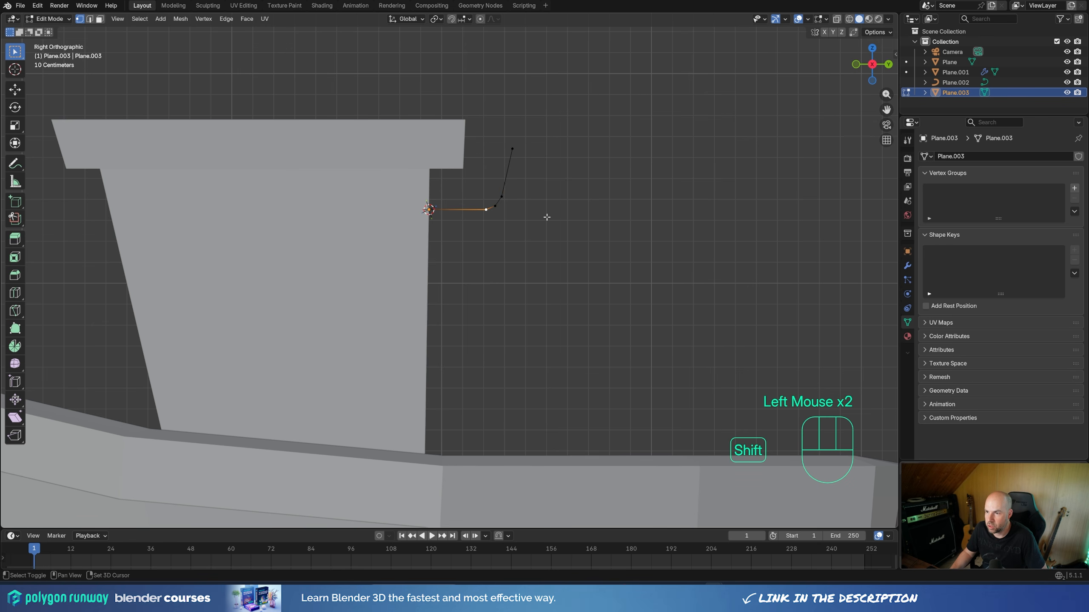
key(shift+d)
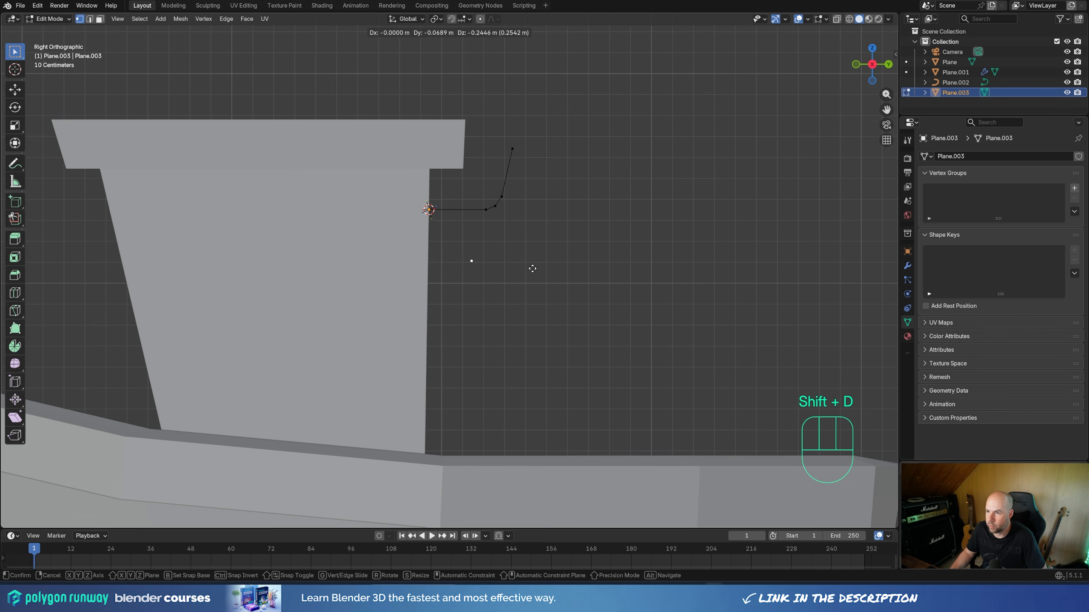
click(531, 268)
key(KP_3)
key(KP_1)
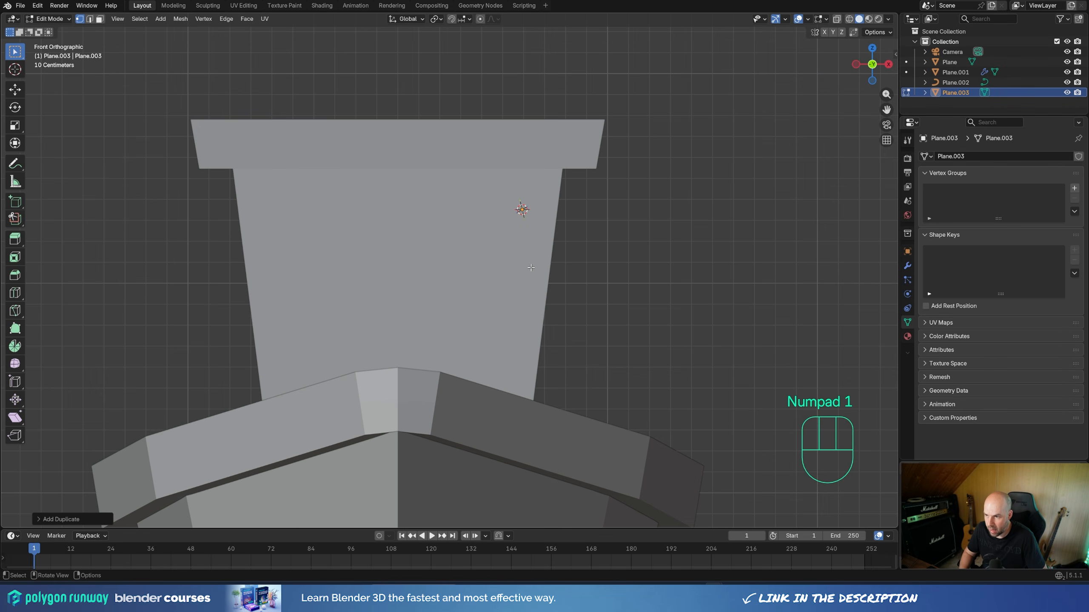
key(KP_9)
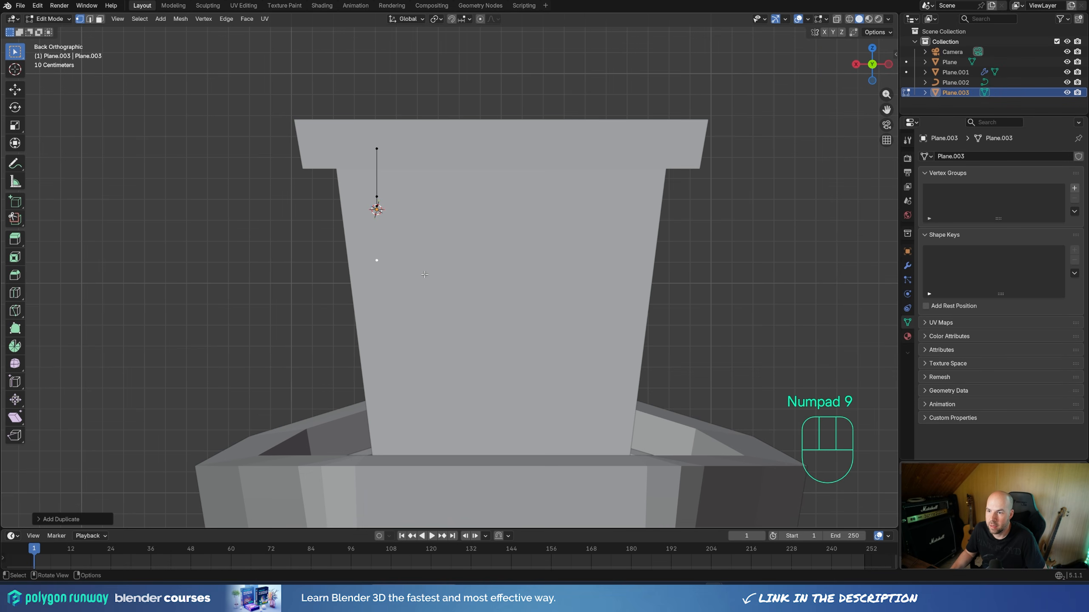
key(e)
key(z)
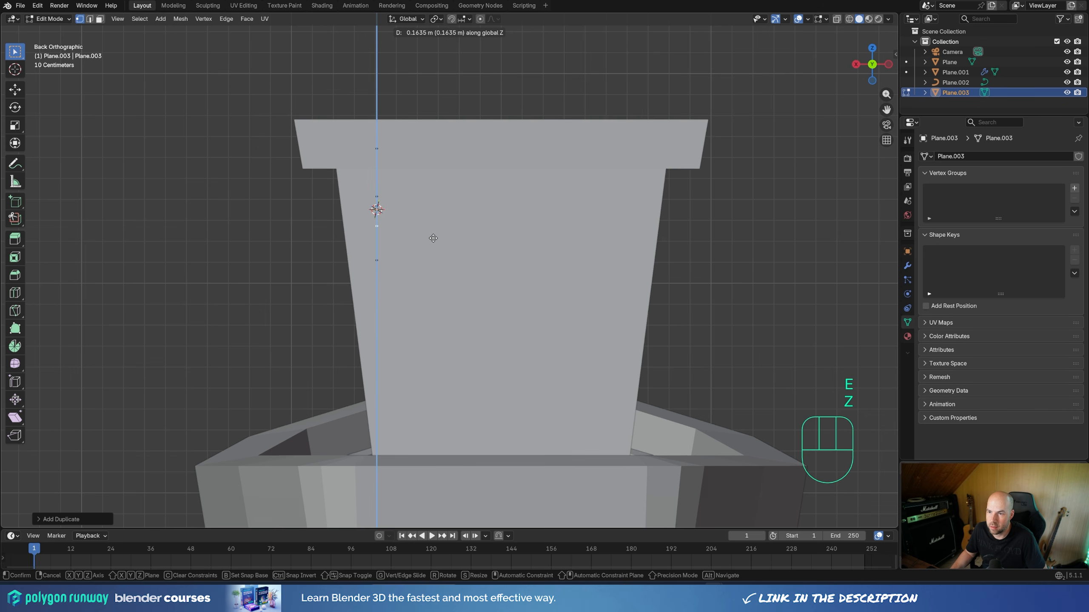
click(433, 236)
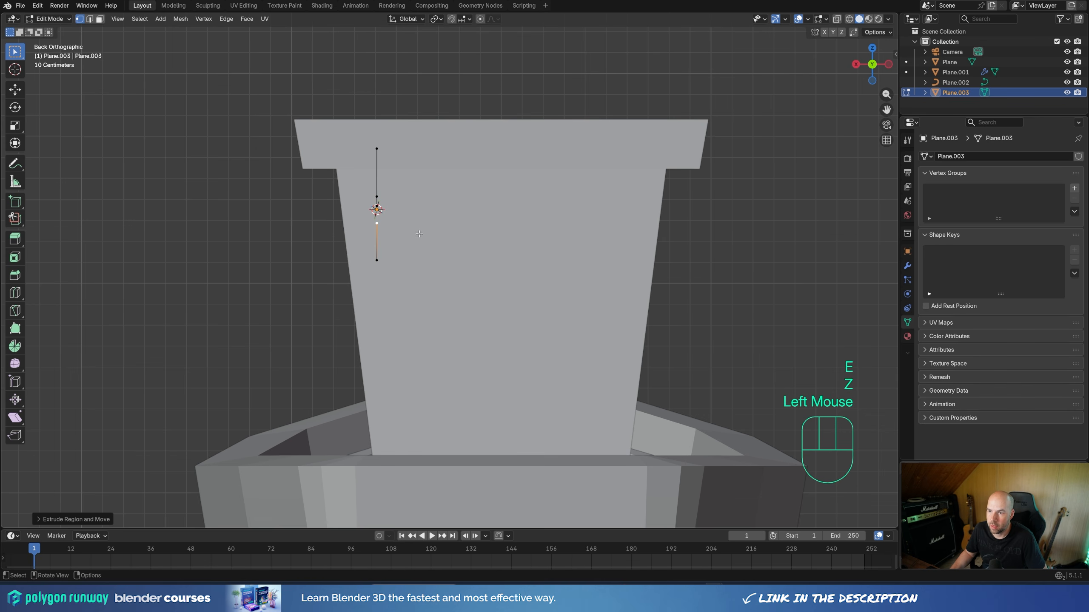
Step: Extrude the upper vertex in short segments, seen from the back, to form a small loop around the hook's horizontal arm
key(e)
click(409, 214)
key(e)
click(410, 202)
key(e)
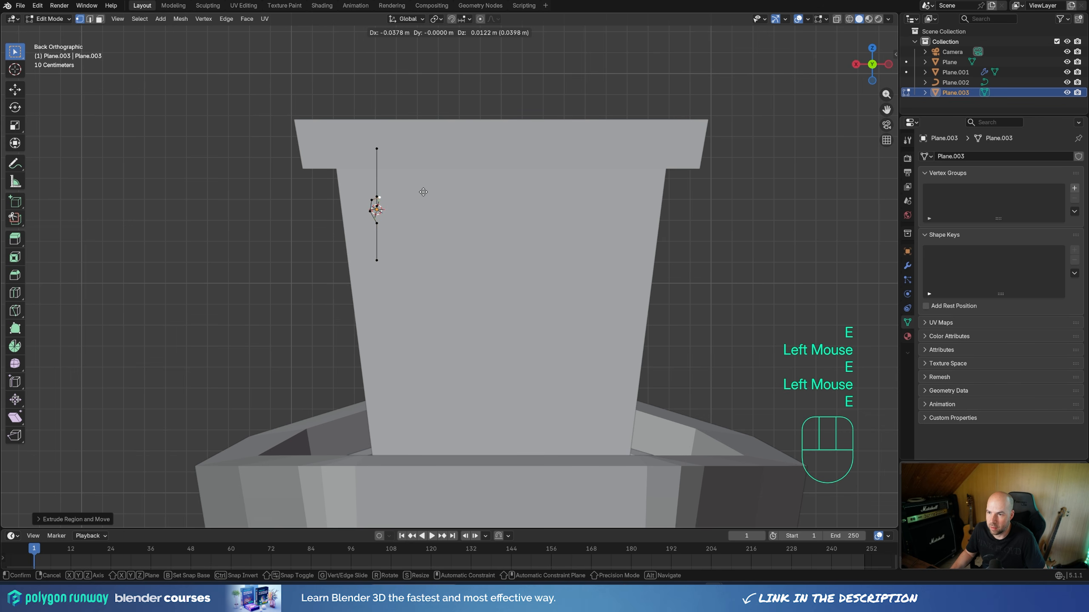
click(428, 228)
Step: Leave Edit Mode and convert the hook and loop outline from a mesh to a curve
middle_drag(428, 228, 465, 227)
key(Tab)
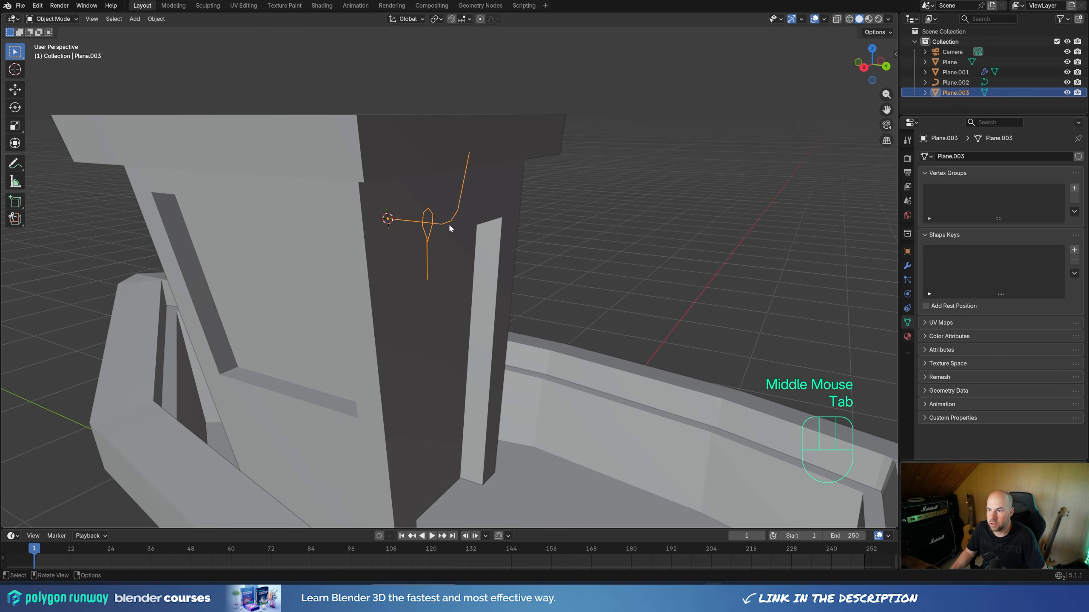
right_click(450, 226)
mouse_move(449, 225)
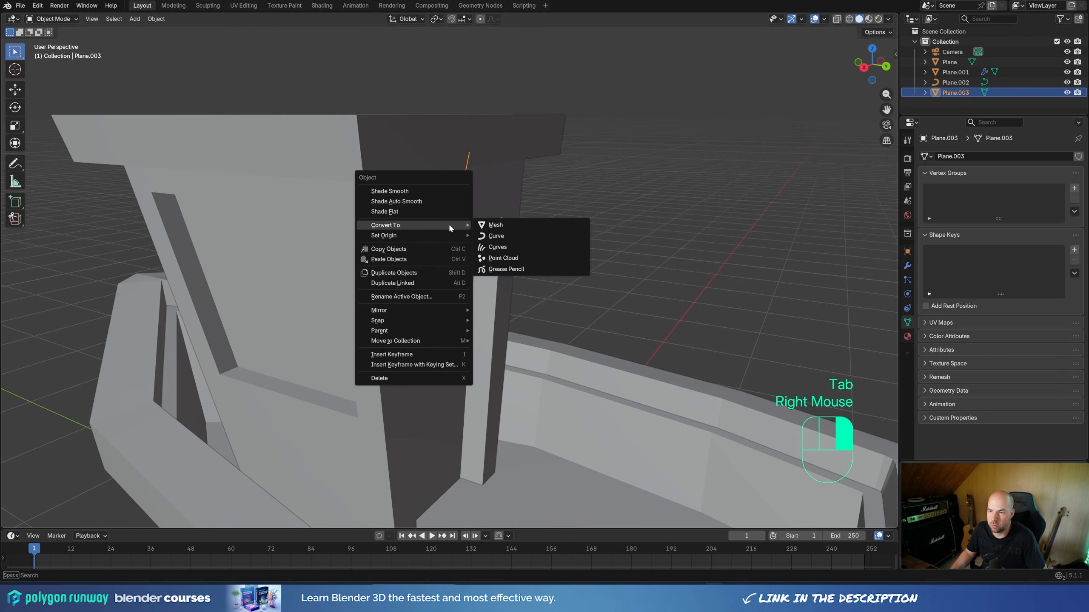
click(497, 236)
Step: Give the hook curve a round bevel with a depth of 0.042 m and a resolution of 1
scroll(948, 377, down, 2)
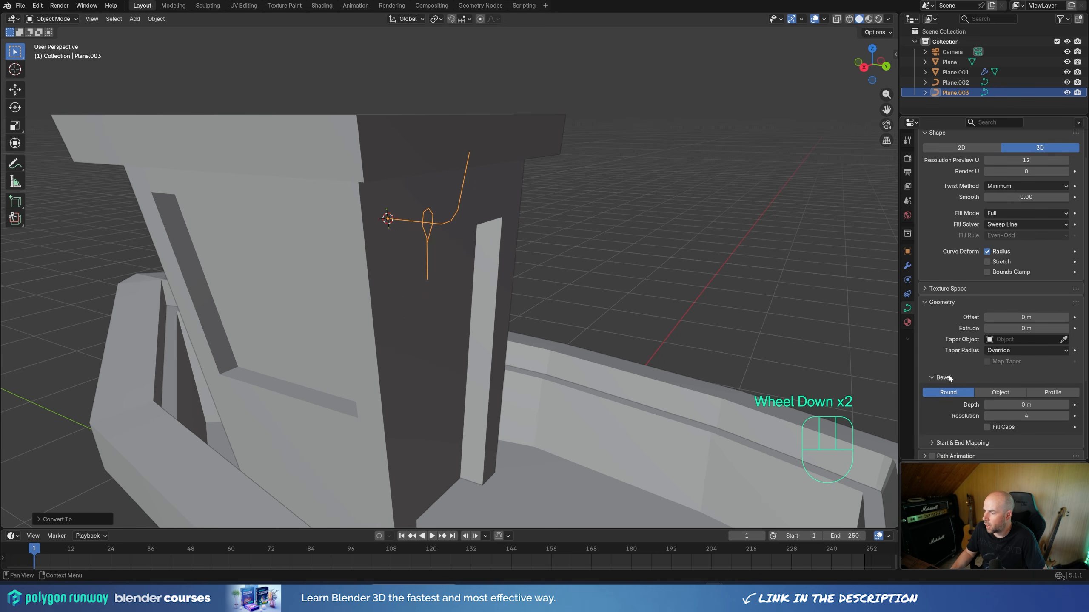
shift+drag(1024, 404, 1043, 405)
click(987, 416)
click(987, 416)
click(987, 415)
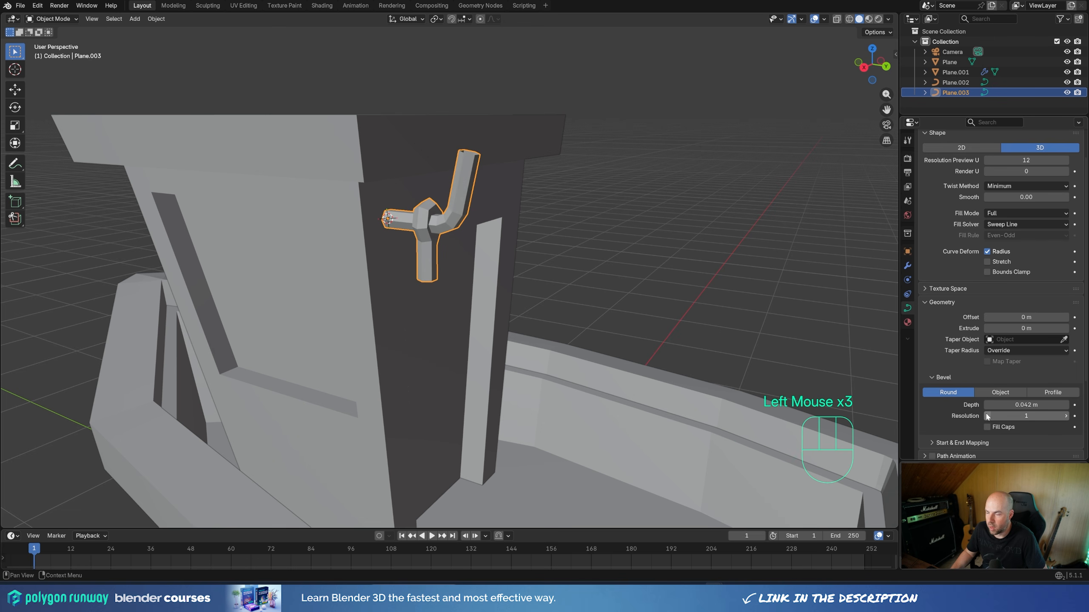
scroll(365, 308, down, 2)
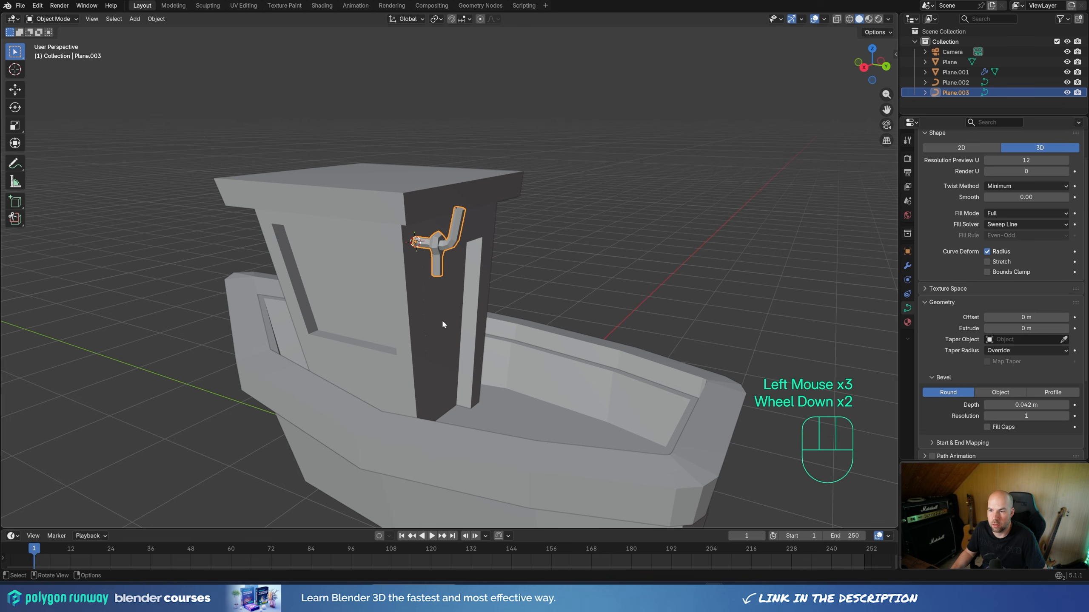
Step: Enable Fill Caps on the hook curve to close its open tube ends
scroll(460, 263, up, 2)
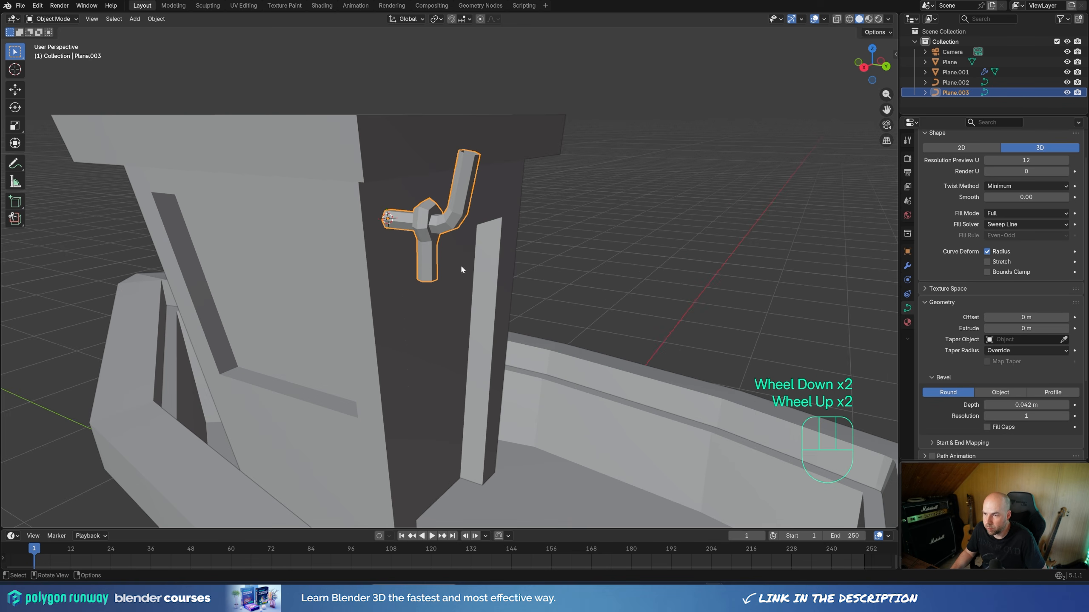
middle_drag(461, 264, 476, 258)
click(985, 428)
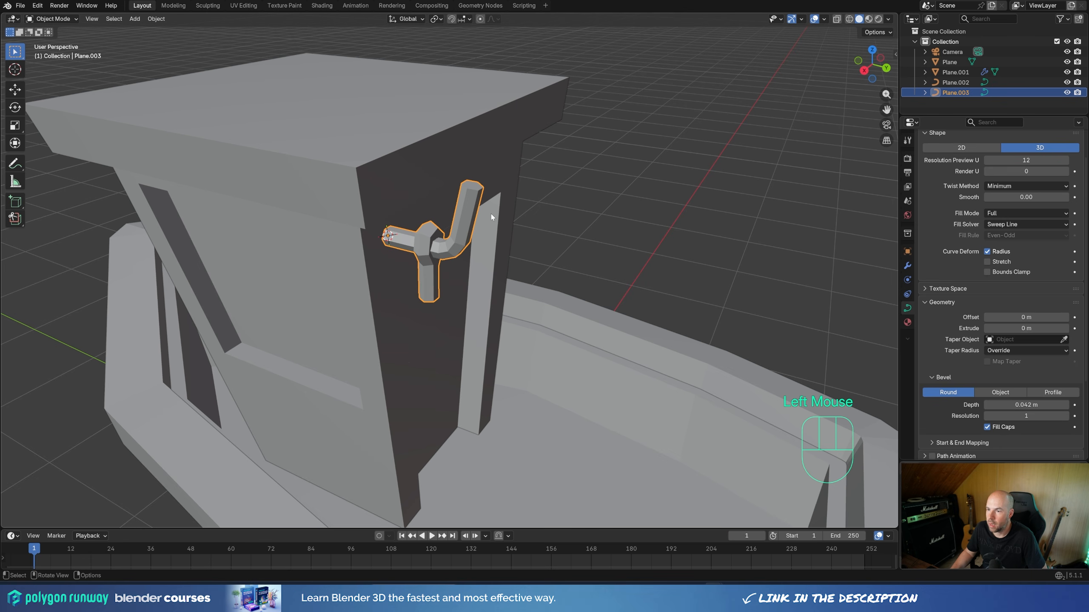
Step: Flare the hook's upper tip by enlarging its control-point radius, and slightly thicken the adjacent bend point
key(Tab)
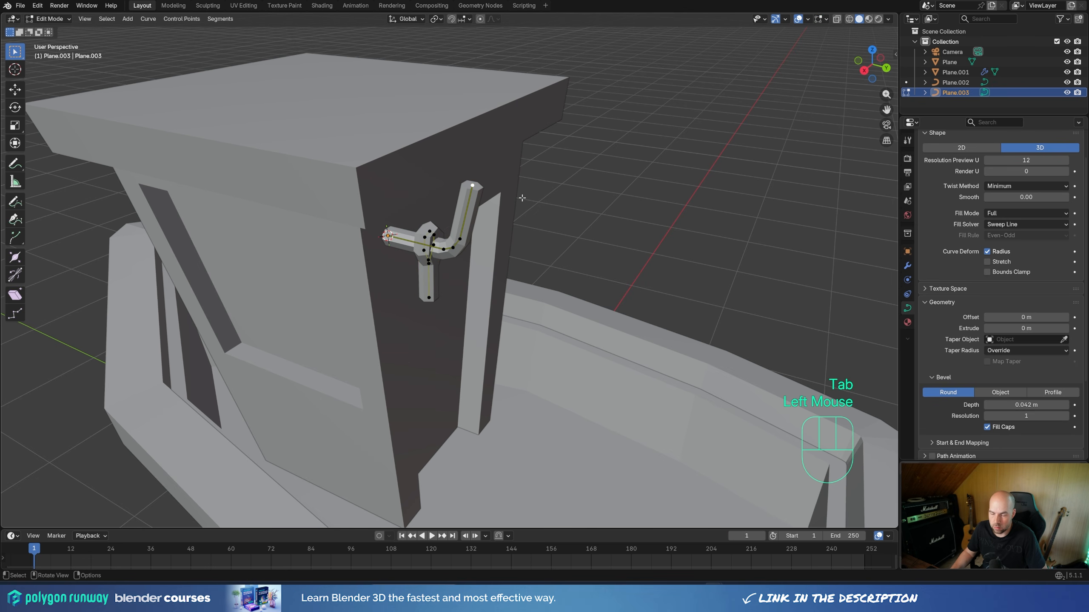
key(alt+s)
click(568, 236)
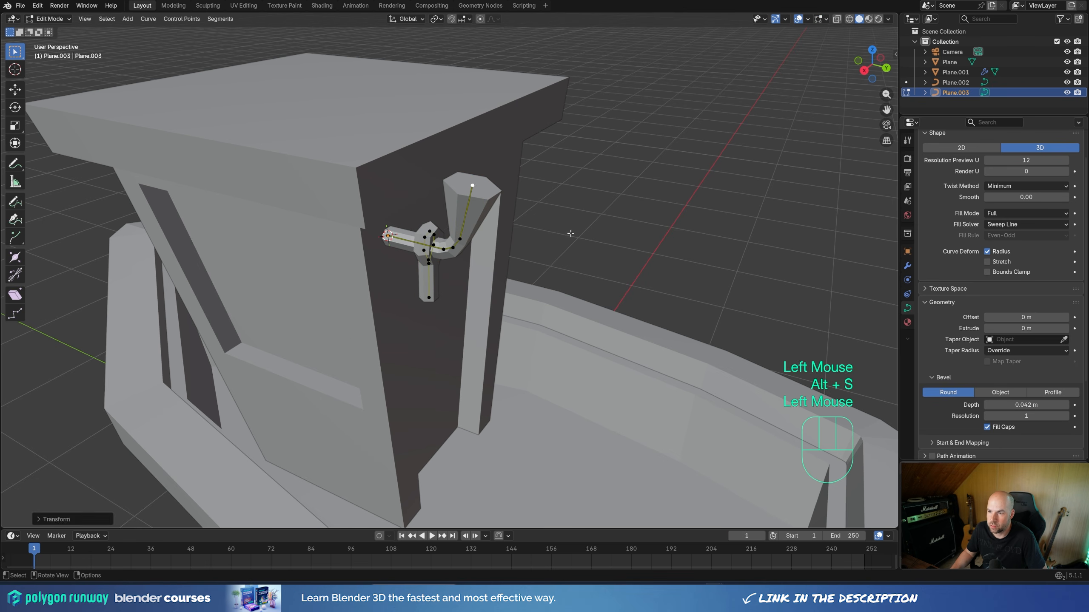
click(464, 236)
key(alt+s)
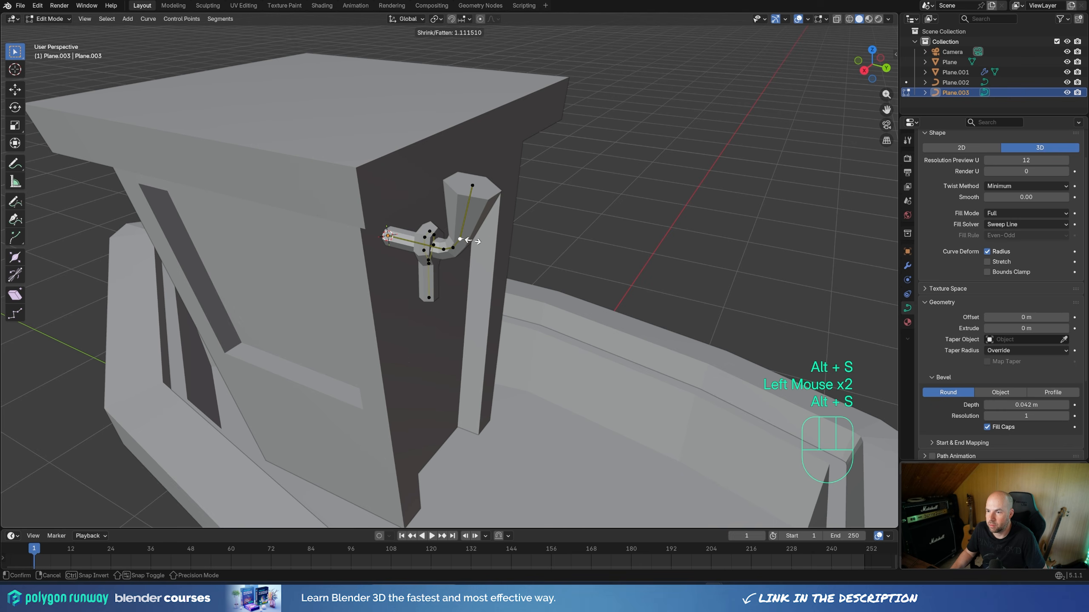
click(471, 241)
Step: Snap the 3D cursor to the lowest control point of the hook's hanging loop
middle_drag(427, 234, 498, 238)
scroll(466, 249, down, 2)
click(449, 267)
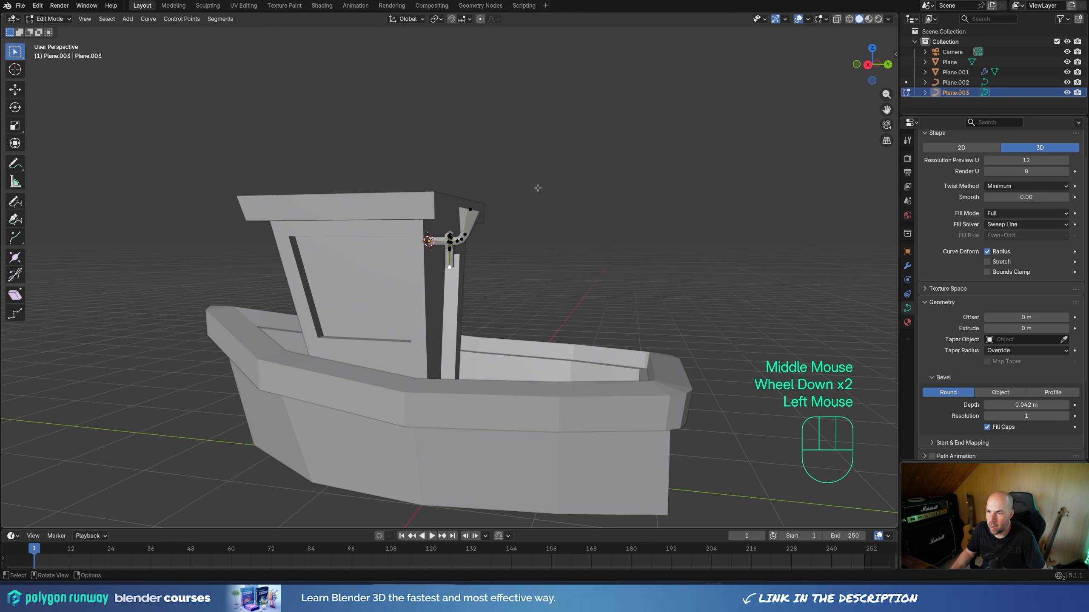
middle_drag(538, 188, 519, 257)
key(shift+s)
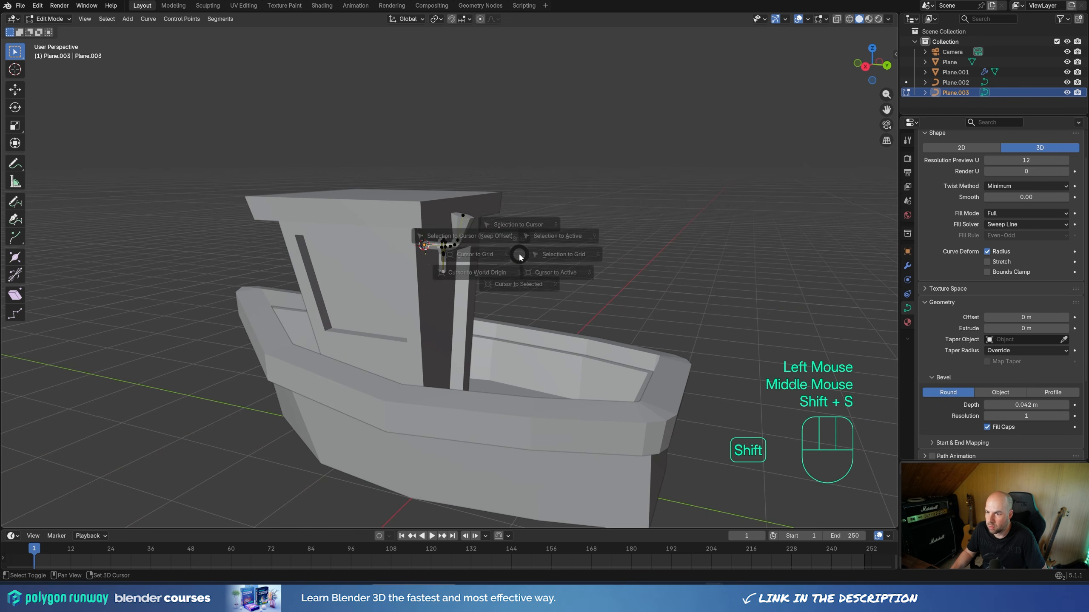
click(522, 333)
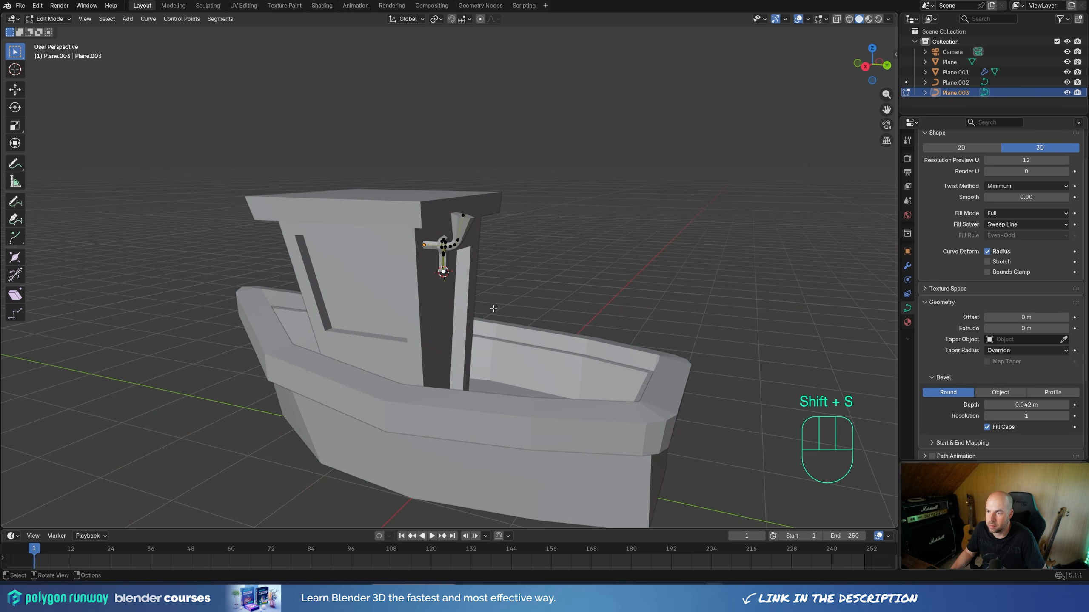
Step: Add a mesh plane below the hook's hanging loop and scale it in Edit Mode to about one fifth of its size
key(Tab)
key(shift+a)
mouse_move(485, 286)
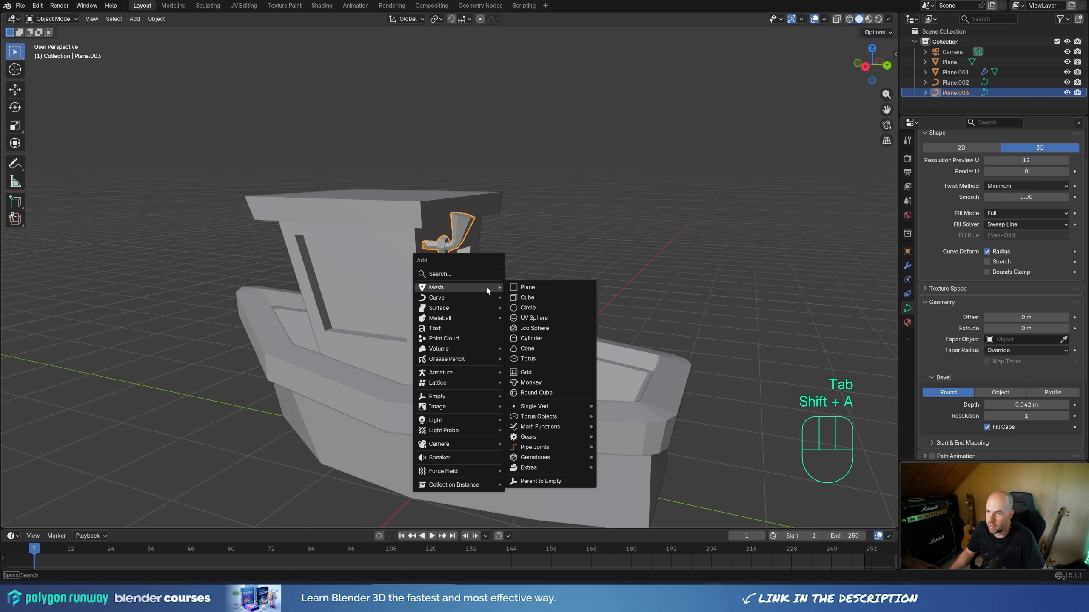
click(552, 287)
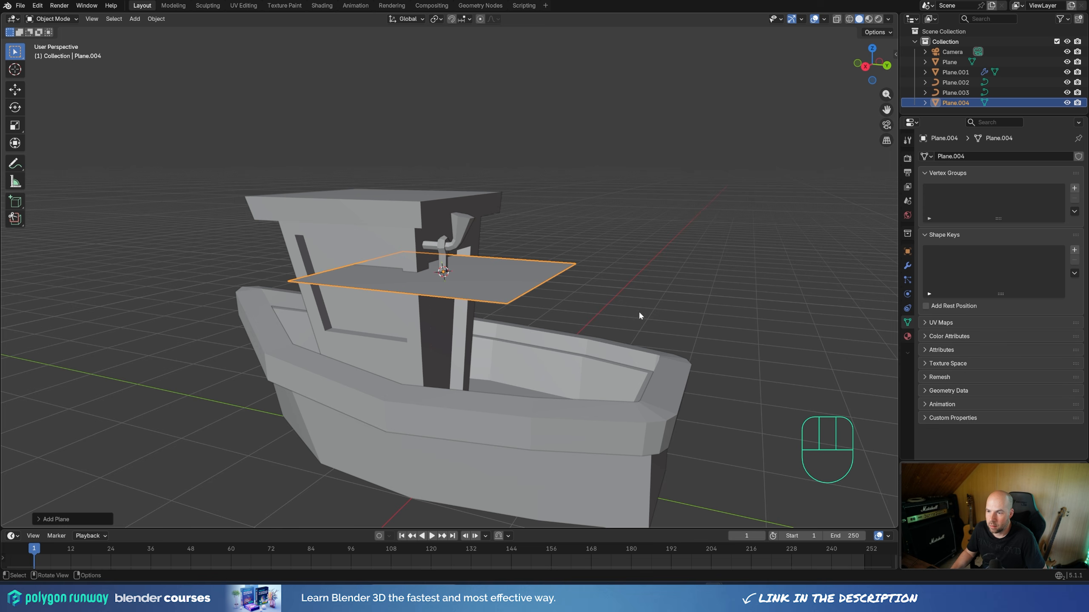
key(Tab)
key(s)
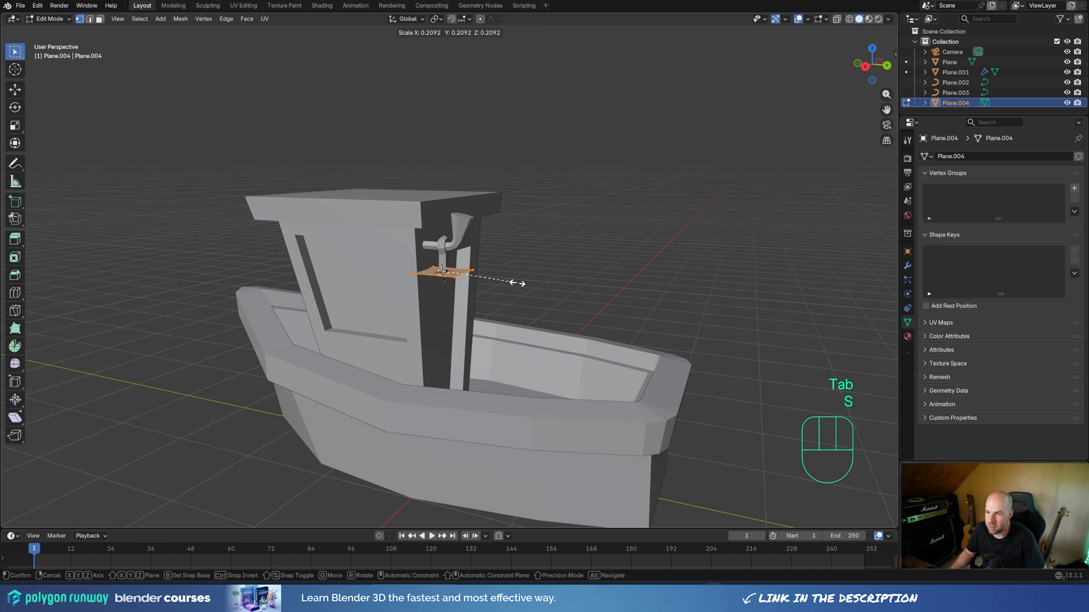
click(505, 277)
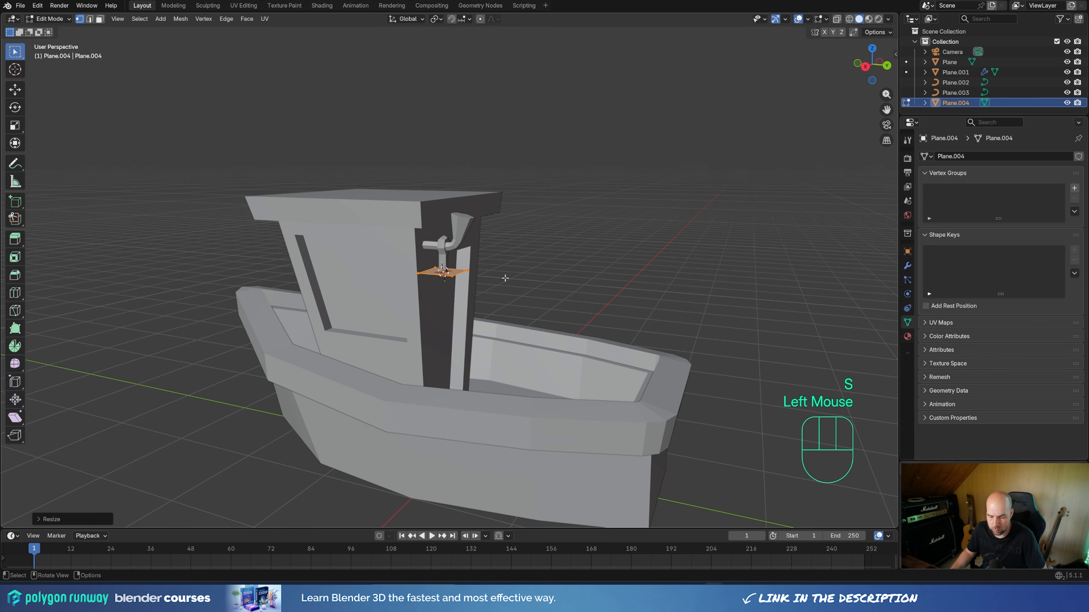
Step: Extrude the plane about 0.45 m downward and scale the bottom face to about 0.75 for a tapered lantern body
key(e)
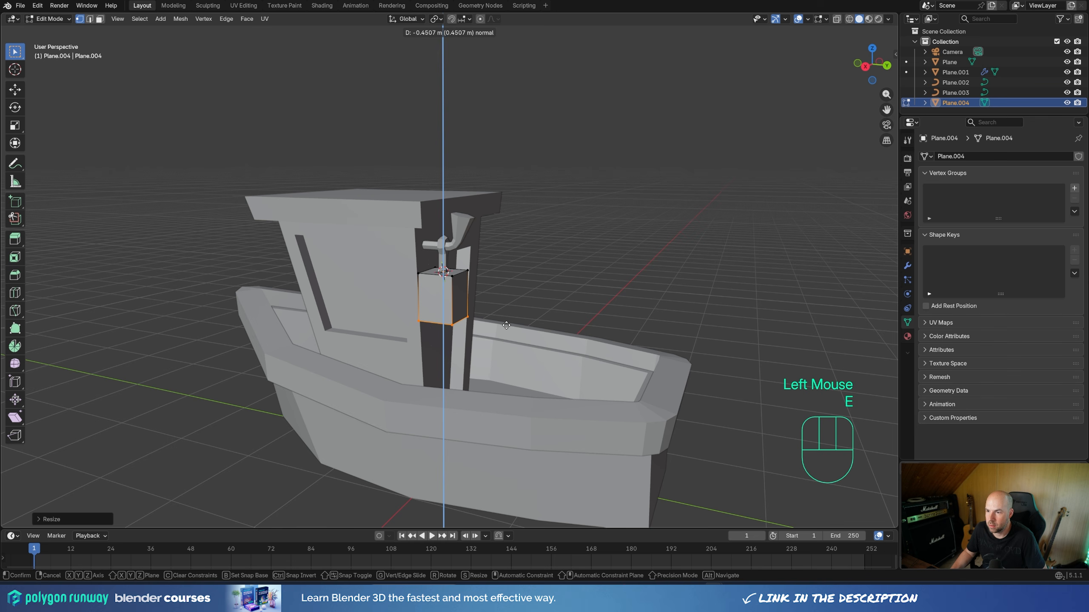
click(506, 326)
key(s)
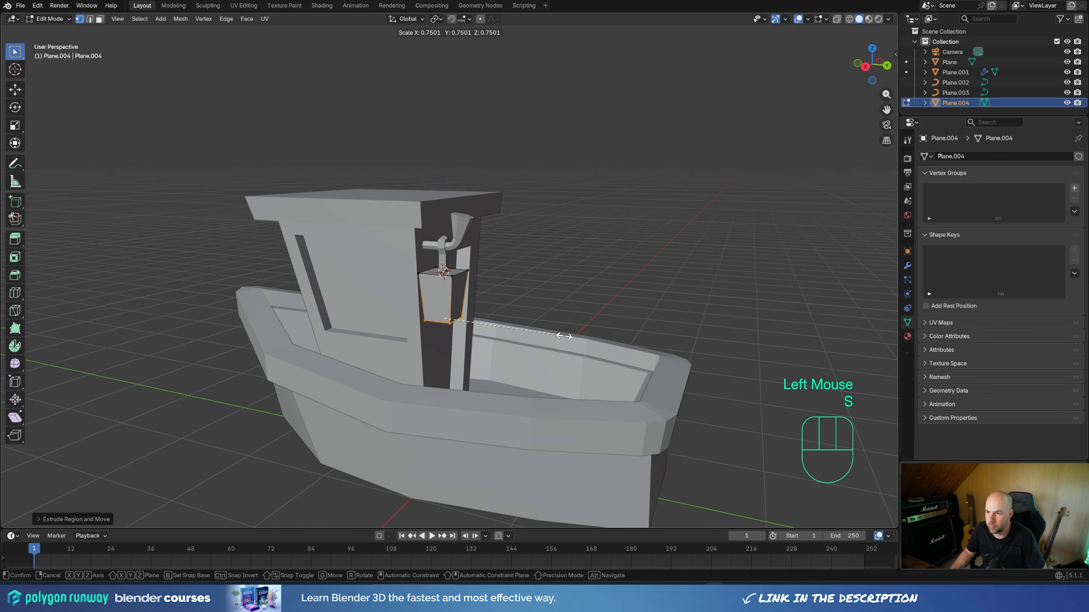
click(564, 335)
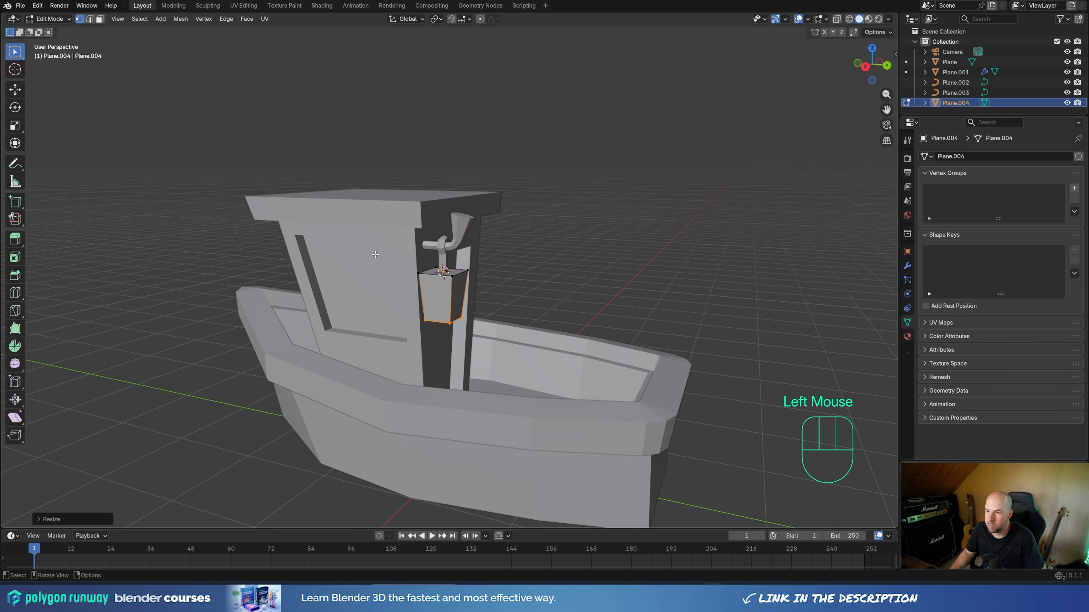
Step: Duplicate the lantern's top face in place, scale the copy to about 1.26 and extrude it slightly upward as a lid
drag(415, 253, 548, 294)
scroll(629, 337, up, 2)
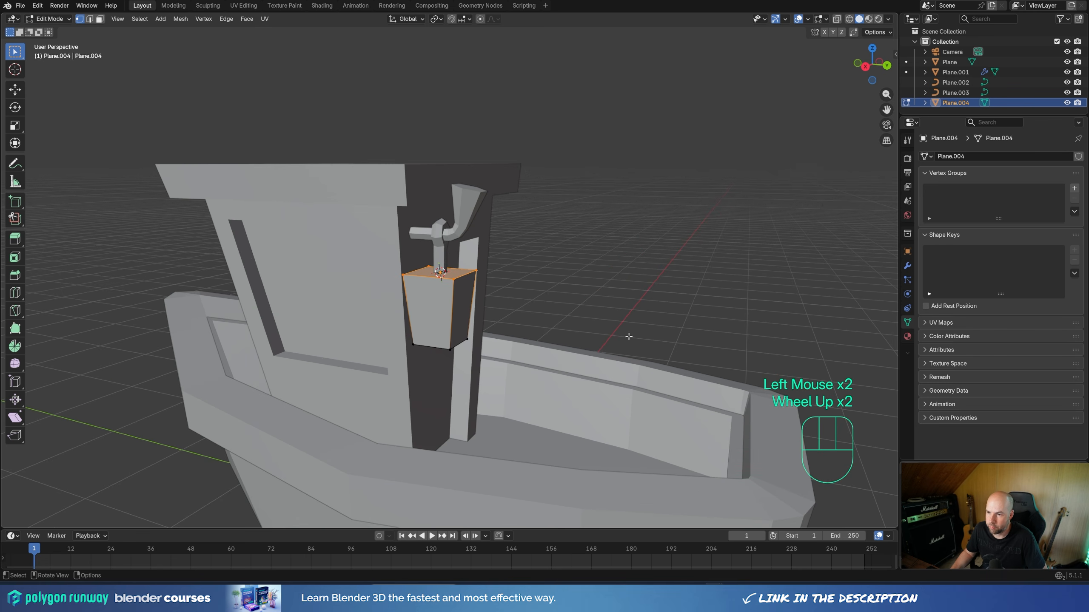
key(shift+d)
right_click(629, 336)
key(s)
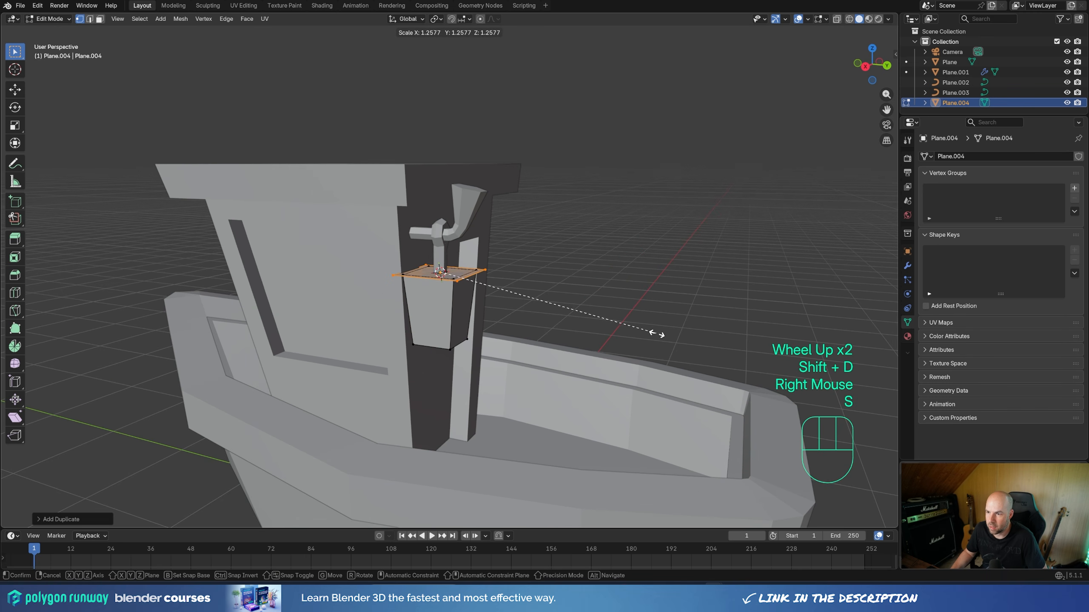
click(657, 334)
key(e)
click(656, 314)
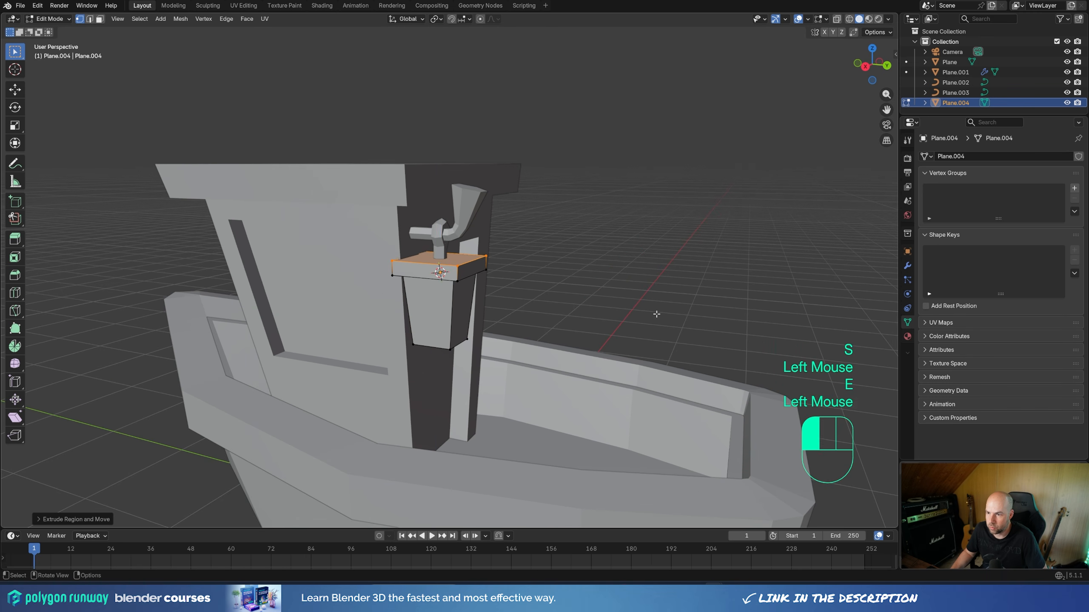
Step: Duplicate the lantern's bottom face, enlarge the copy slightly and extrude it about 0.04 m downward as a base
middle_drag(507, 351, 505, 321)
drag(342, 272, 561, 352)
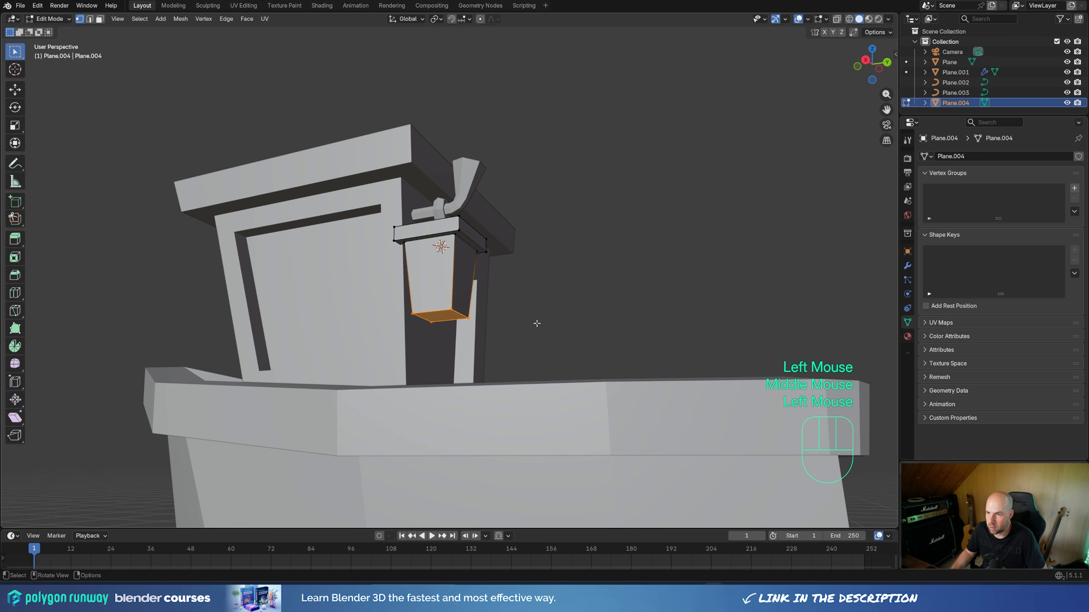
key(shift+d)
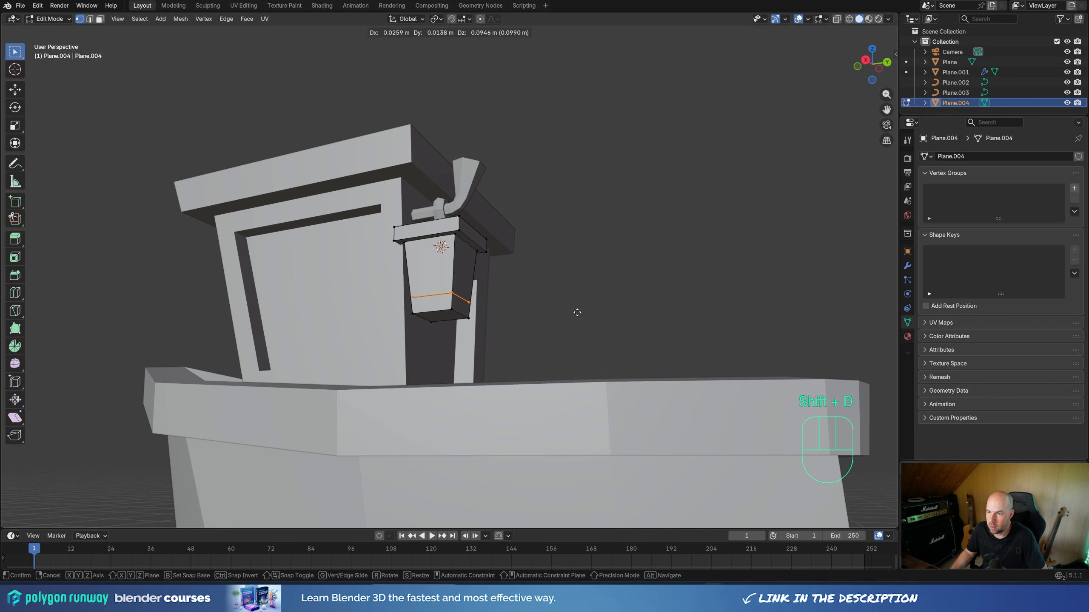
key(s)
click(608, 326)
key(e)
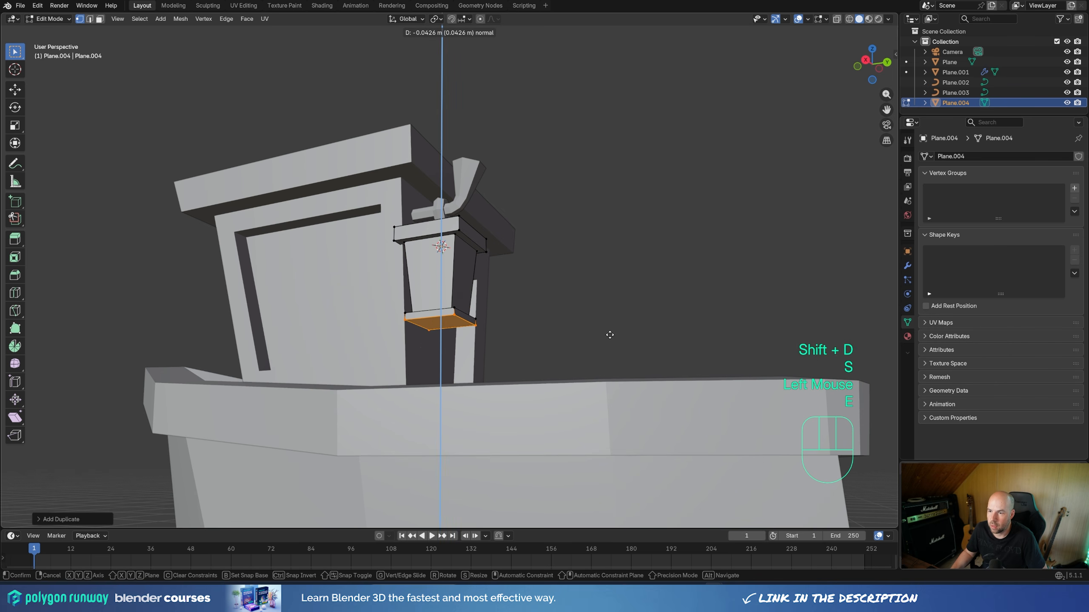
click(606, 336)
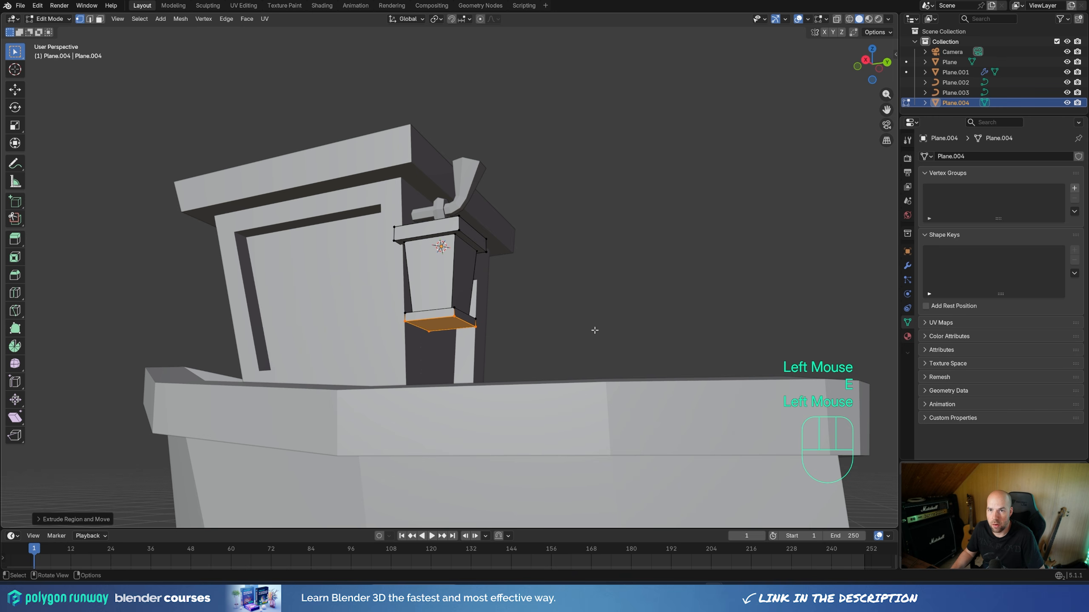
Step: Inset the ring of lantern side faces individually by about 0.046 m to frame the glass panels
key(3)
key(alt)
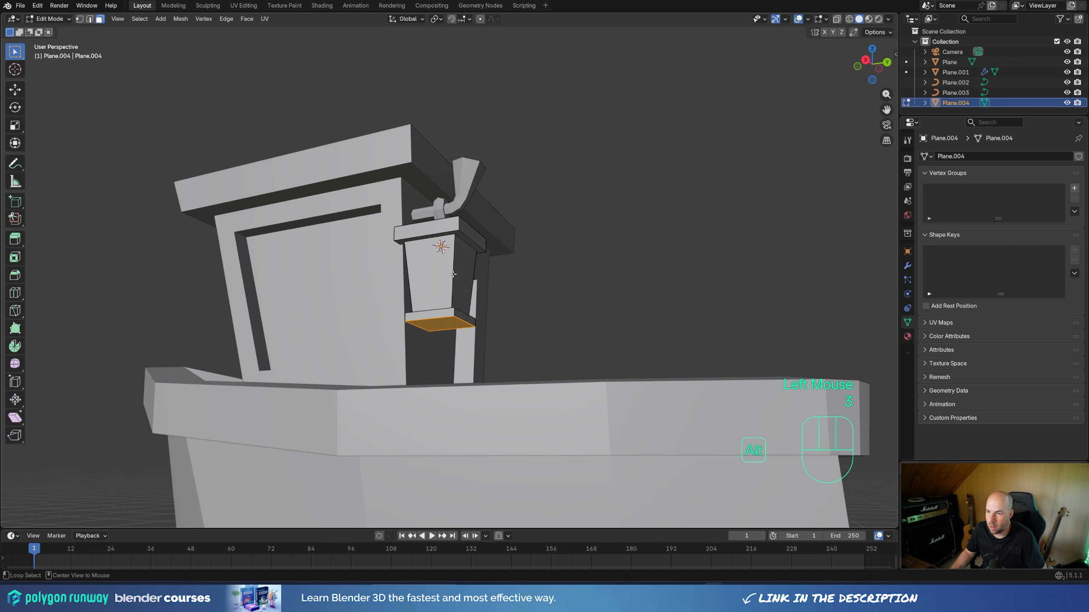
alt+click(452, 274)
middle_drag(544, 291, 576, 328)
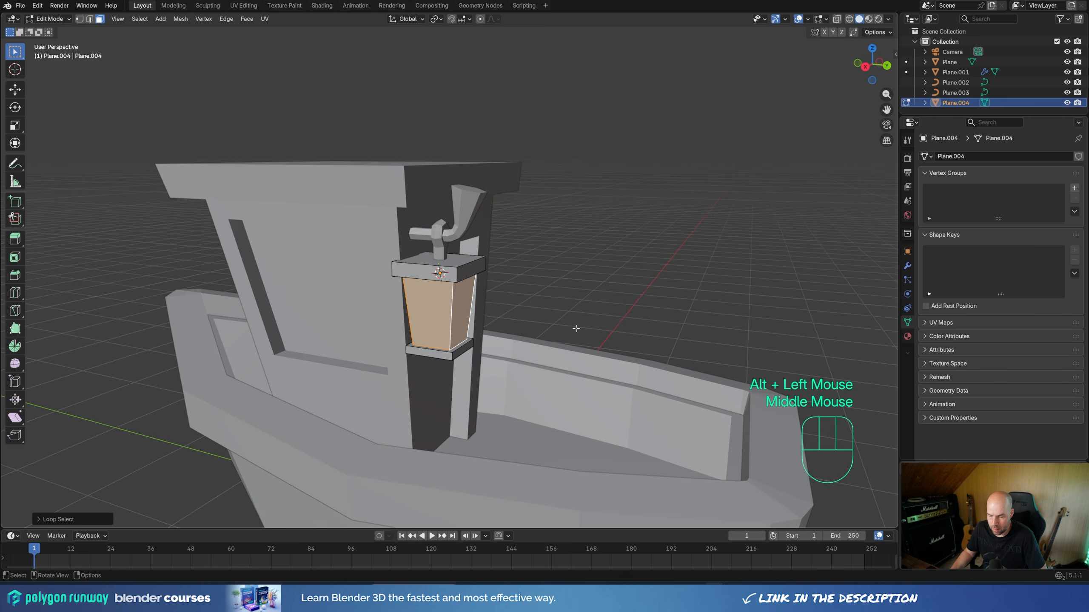
key(i)
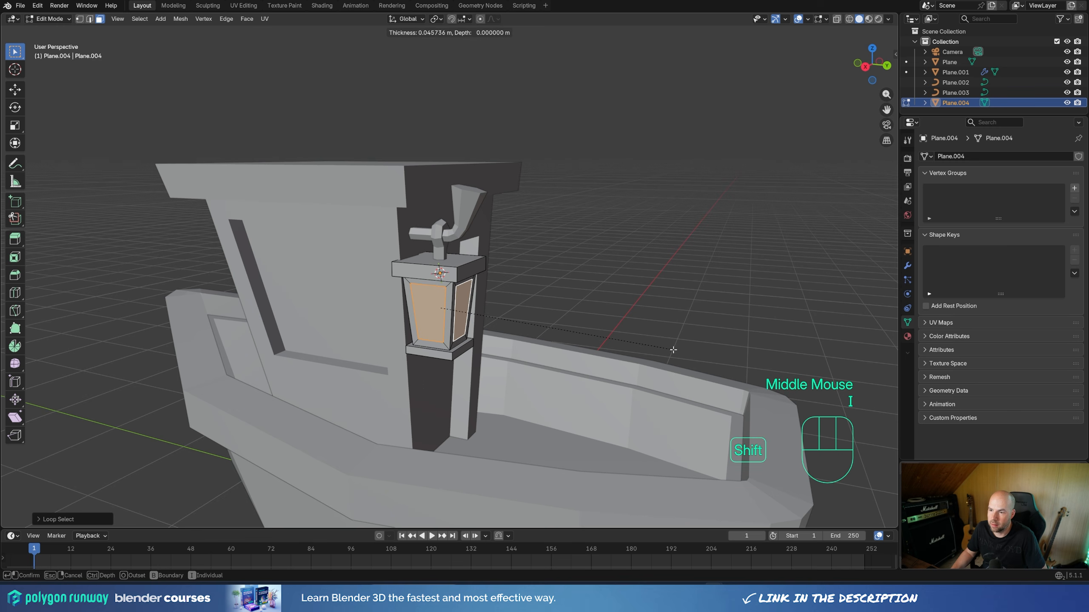
shift+click(672, 351)
Step: Extrude the inset lantern panels inward along their normals by about 0.04 m
key(alt+e)
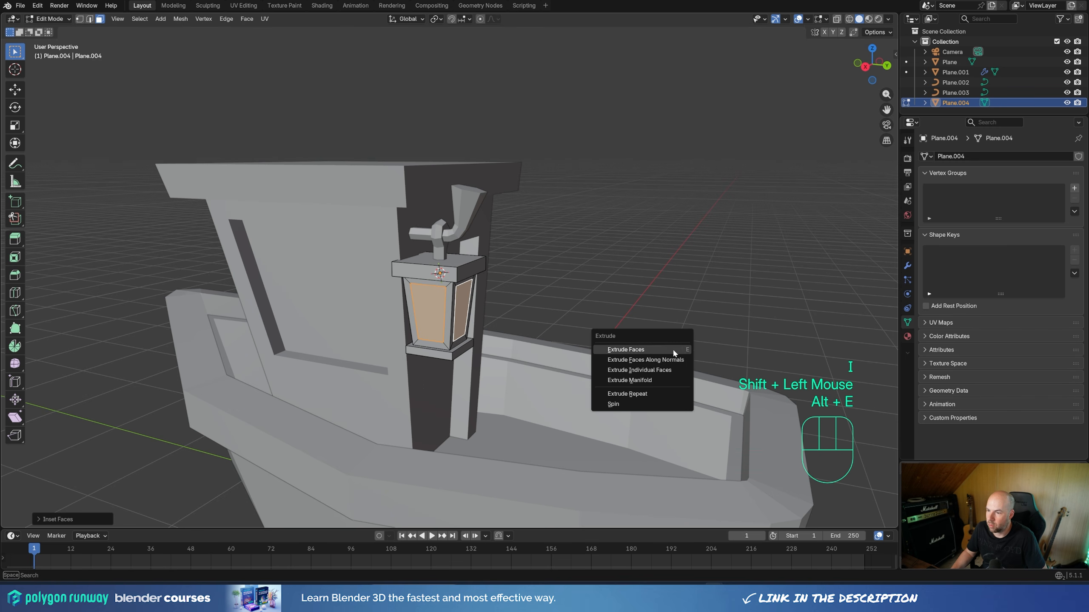
click(642, 361)
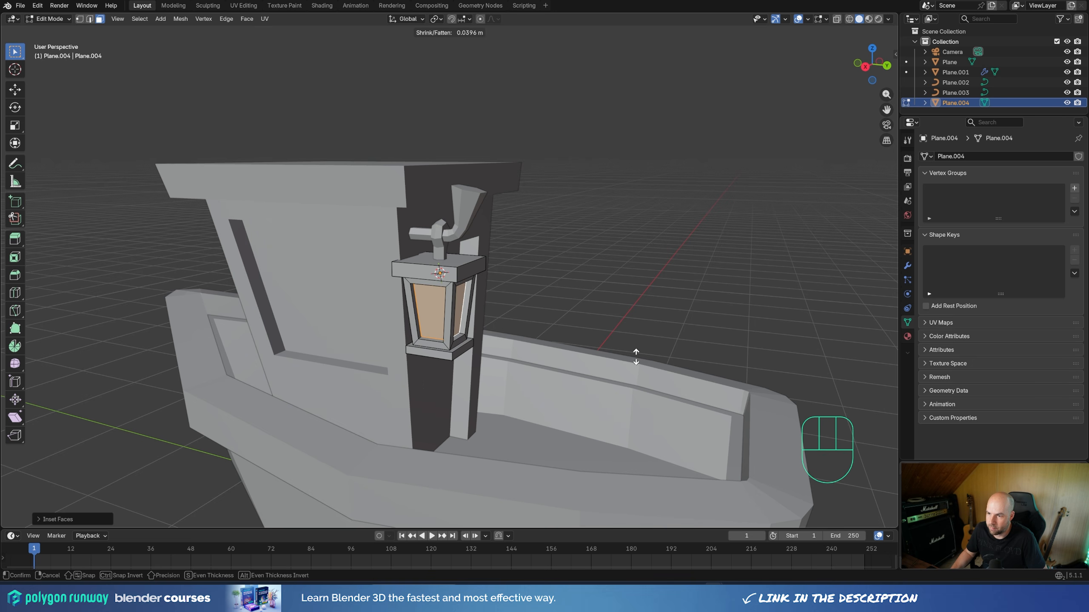
click(635, 357)
scroll(472, 291, down, 3)
middle_drag(508, 324, 497, 285)
scroll(465, 286, up, 1)
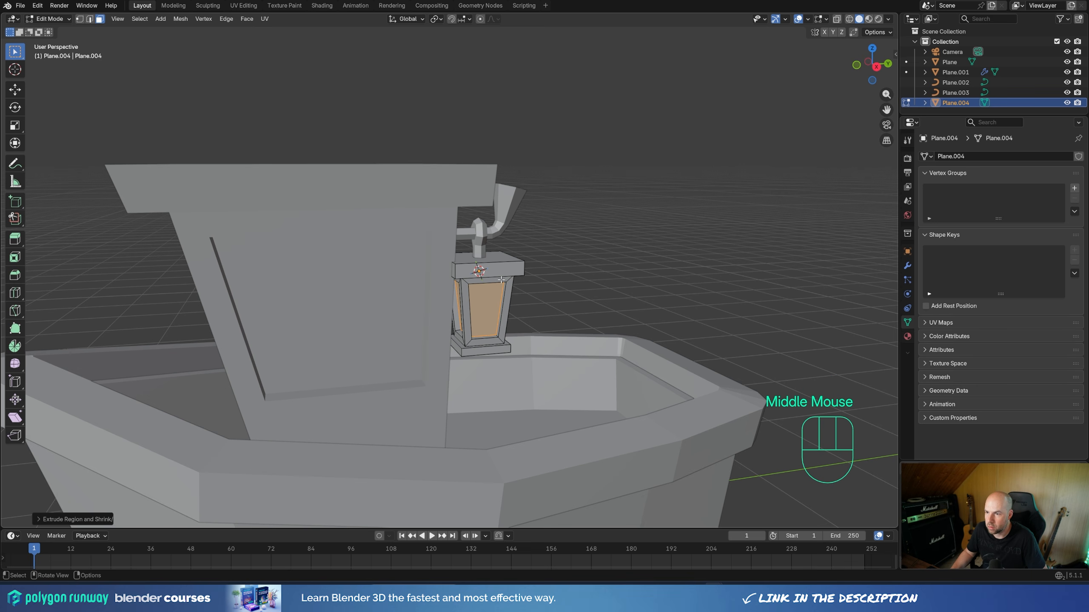
Step: Move the hook and lantern together along Y, slightly away from the cabin's rear wall
key(Tab)
drag(497, 226, 534, 307)
key(g)
key(y)
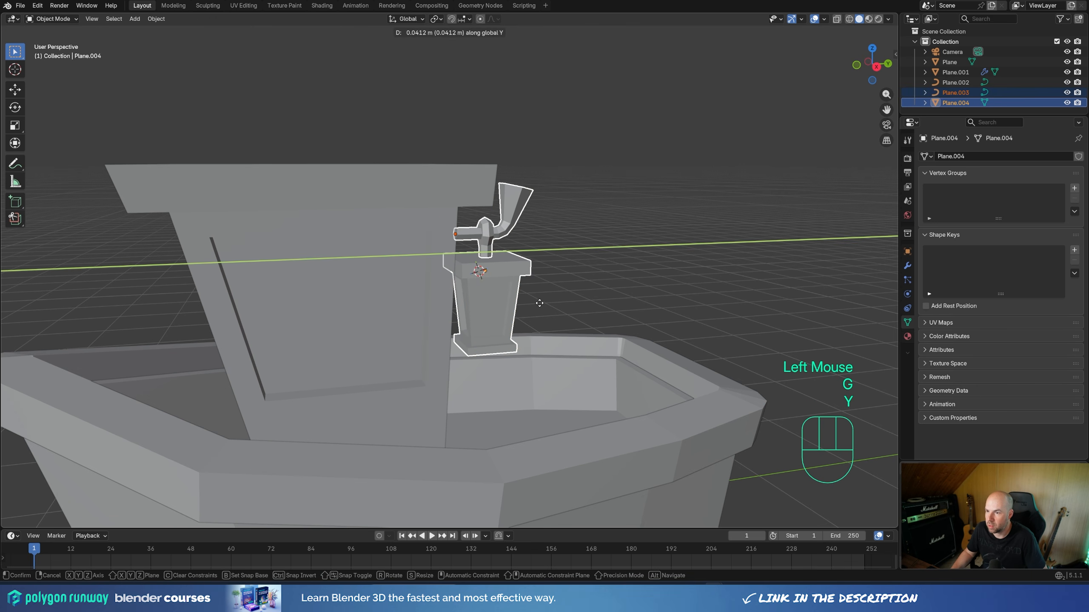
click(544, 303)
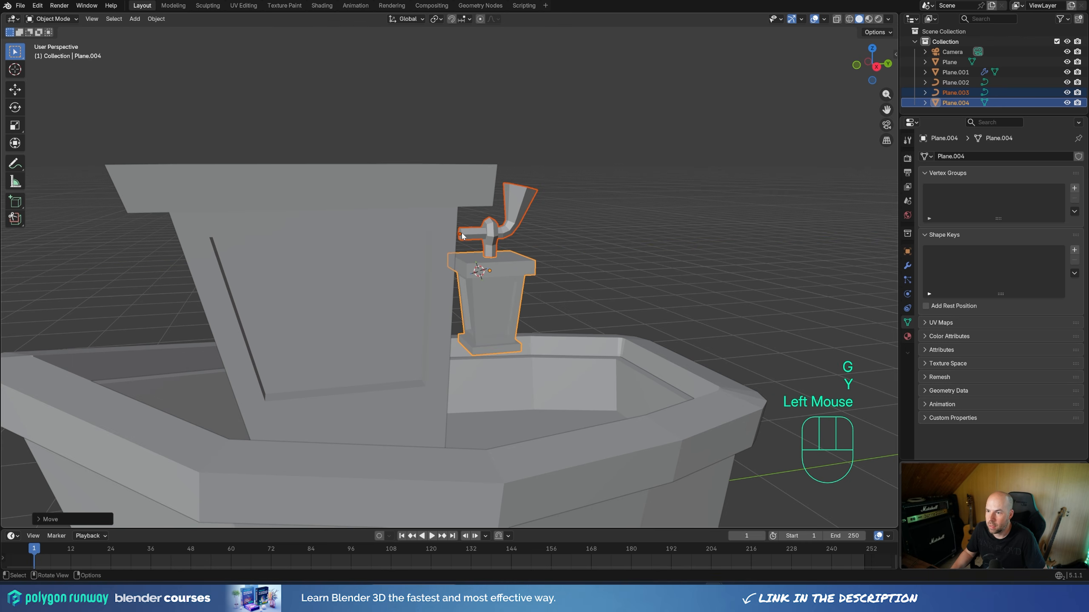
Step: Move the wall-end control point of the hook's horizontal arm back along Y to meet the cabin wall
click(466, 236)
key(Tab)
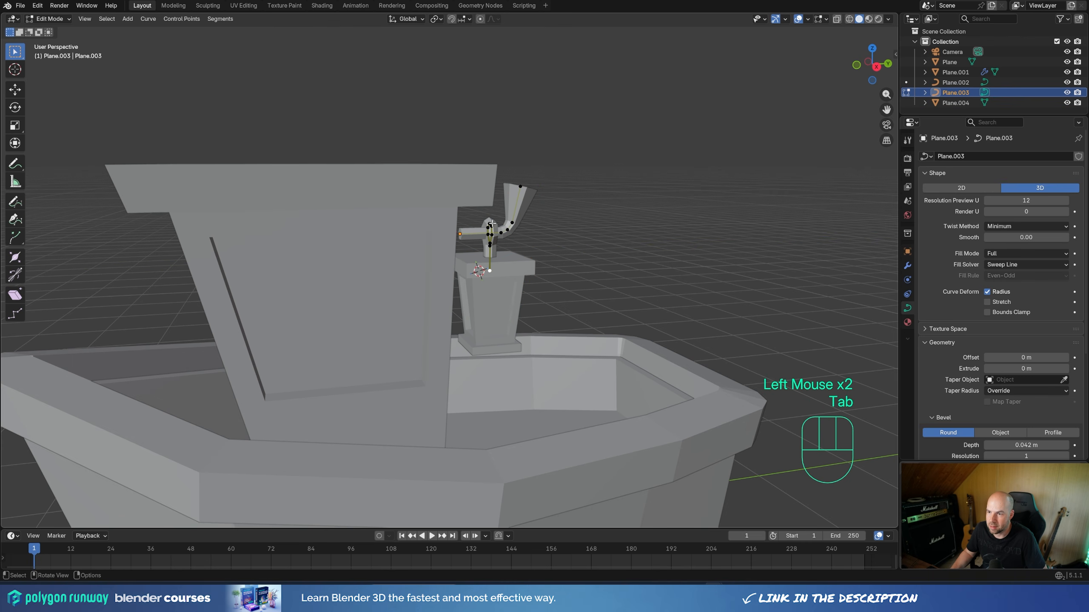
click(459, 235)
key(g)
key(y)
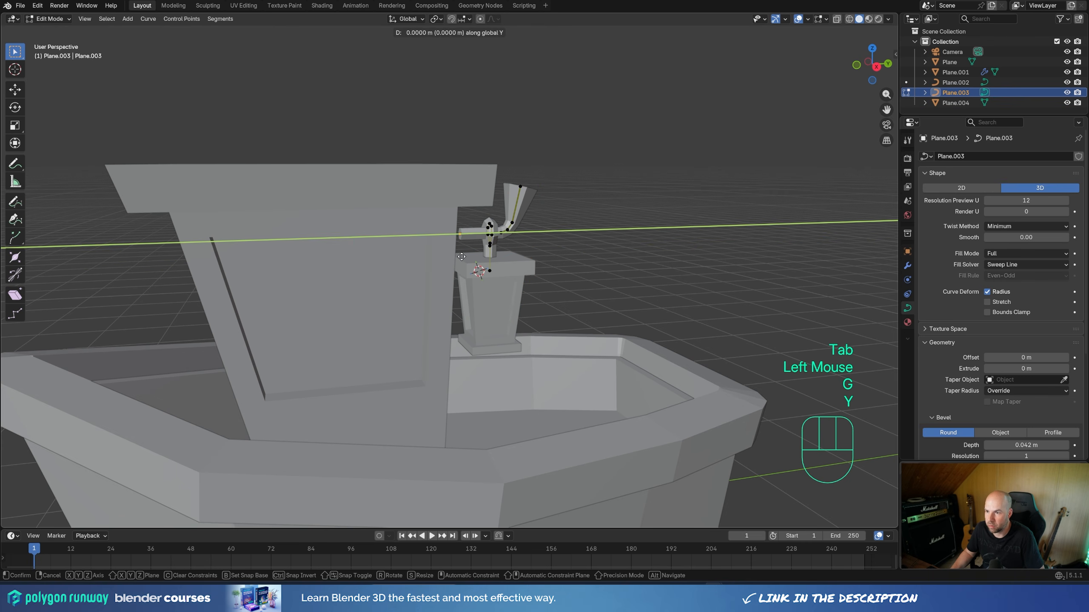
click(454, 256)
middle_drag(453, 256, 376, 226)
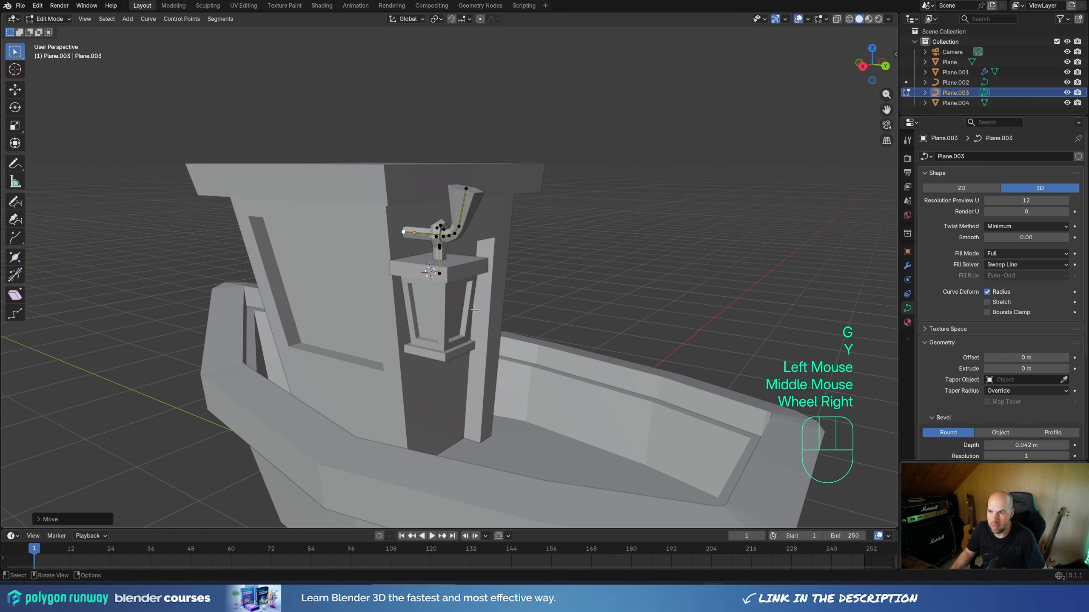
scroll(474, 310, down, 2)
middle_drag(474, 310, 486, 328)
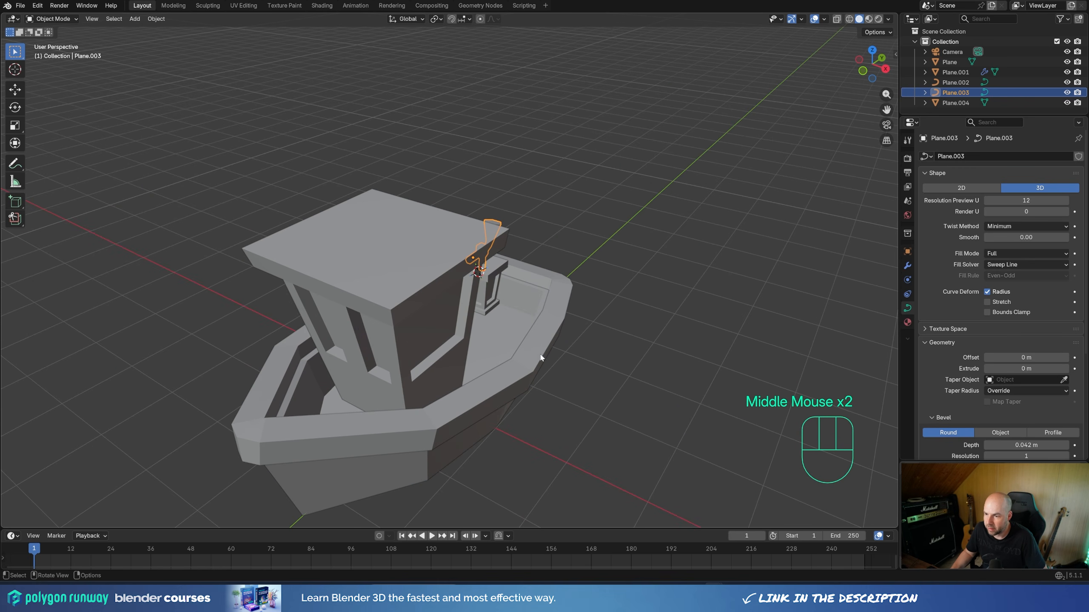
Step: Add a mesh plane on the bow's rim and merge its vertices at center into a single vertex
shift+right_click(358, 424)
key(shift+a)
mouse_move(434, 372)
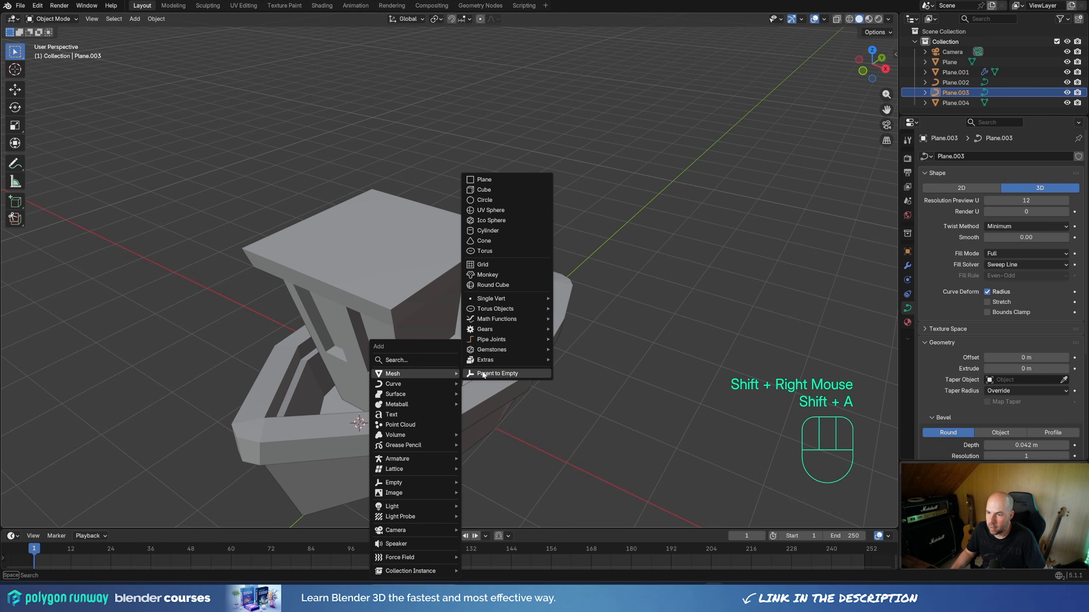
click(487, 181)
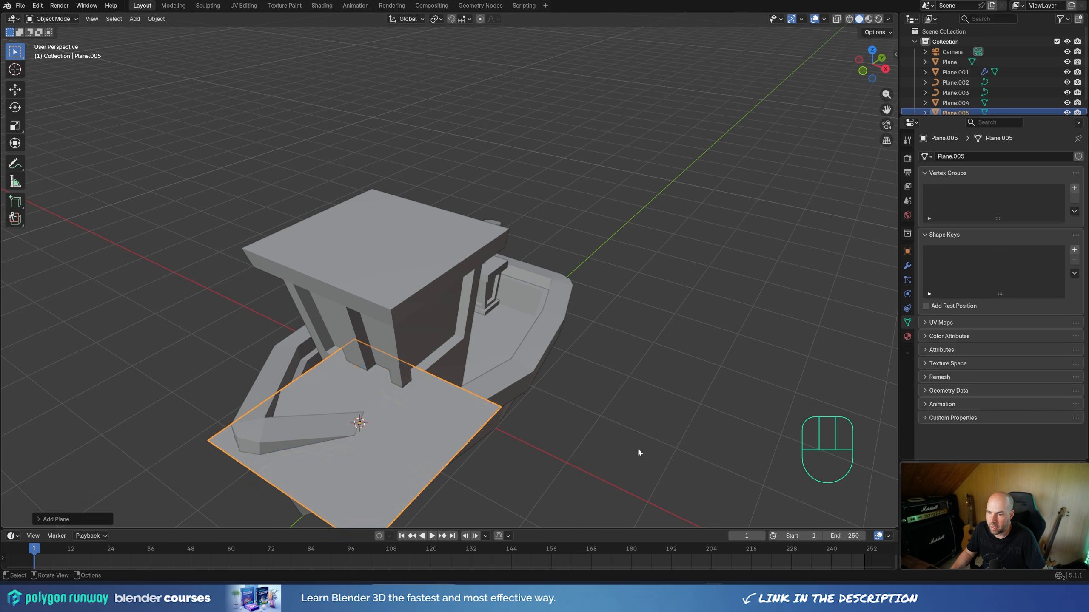
key(Tab)
key(m)
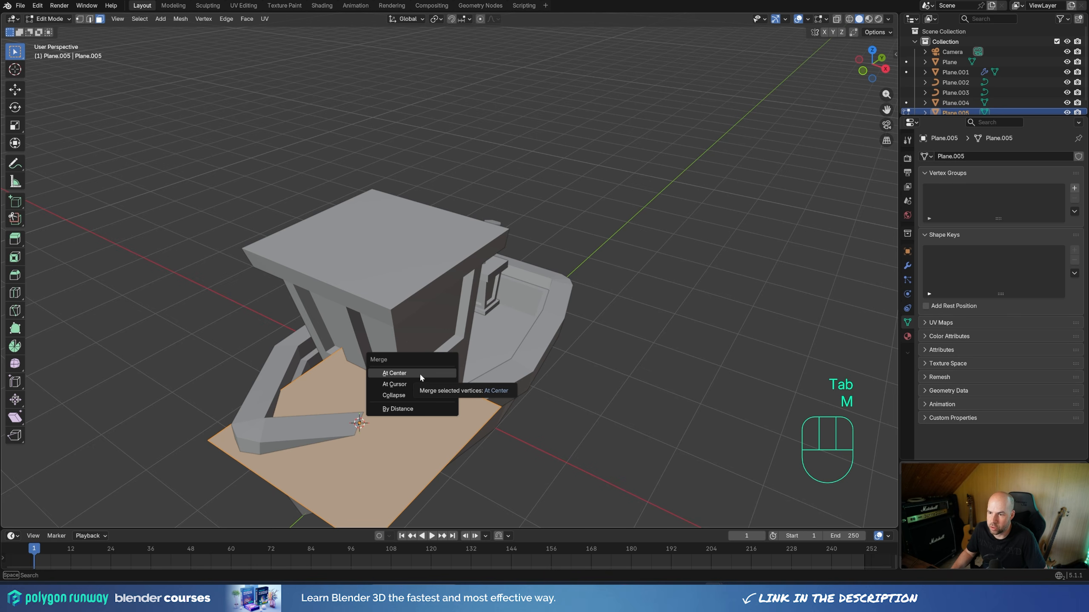
click(420, 372)
shift+middle_drag(450, 449, 469, 398)
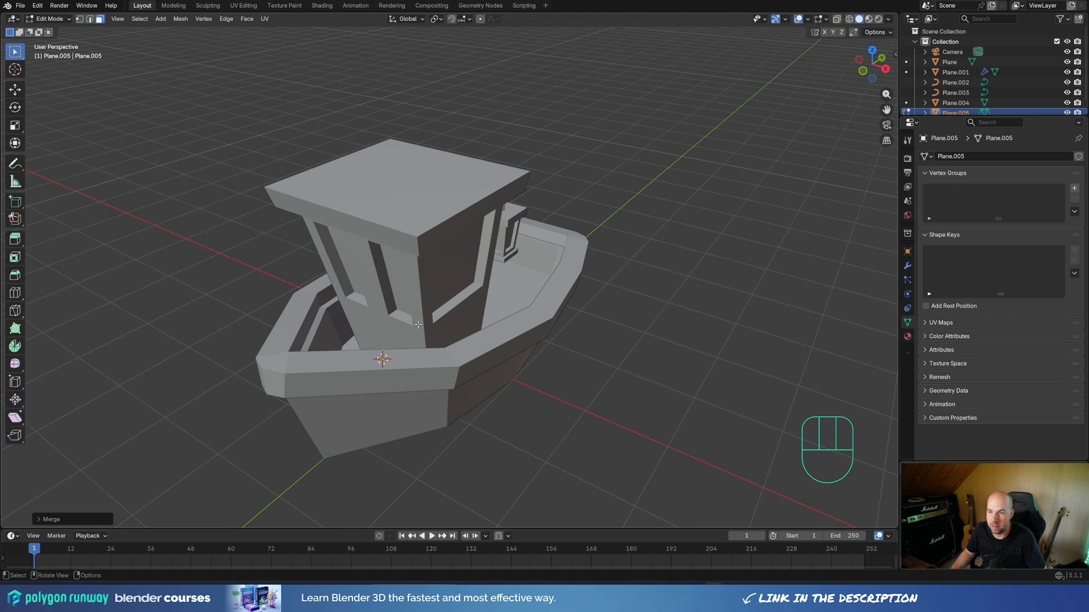
Step: Select the single vertex on the boat's rail in vertex mode and extrude it upward along Z by about 0.13 m
click(79, 19)
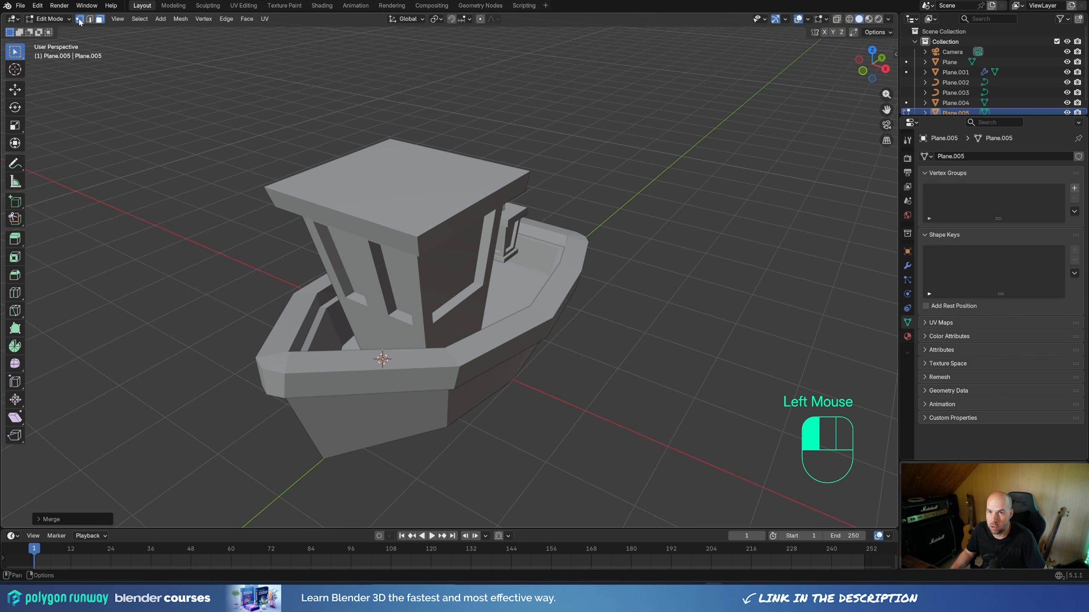
middle_drag(431, 362, 430, 353)
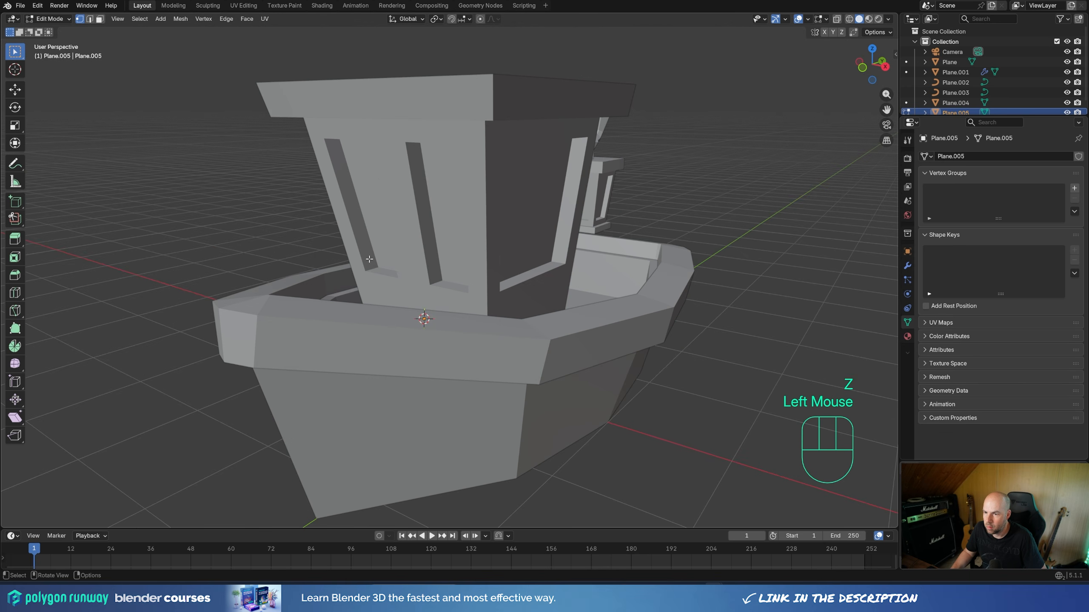
drag(360, 253, 559, 422)
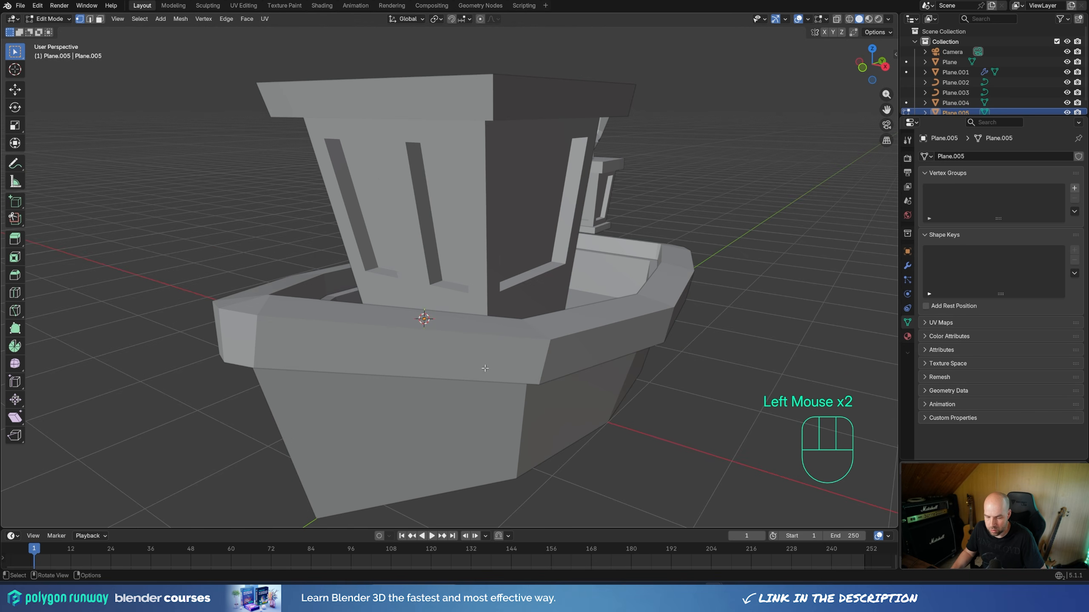
key(e)
key(z)
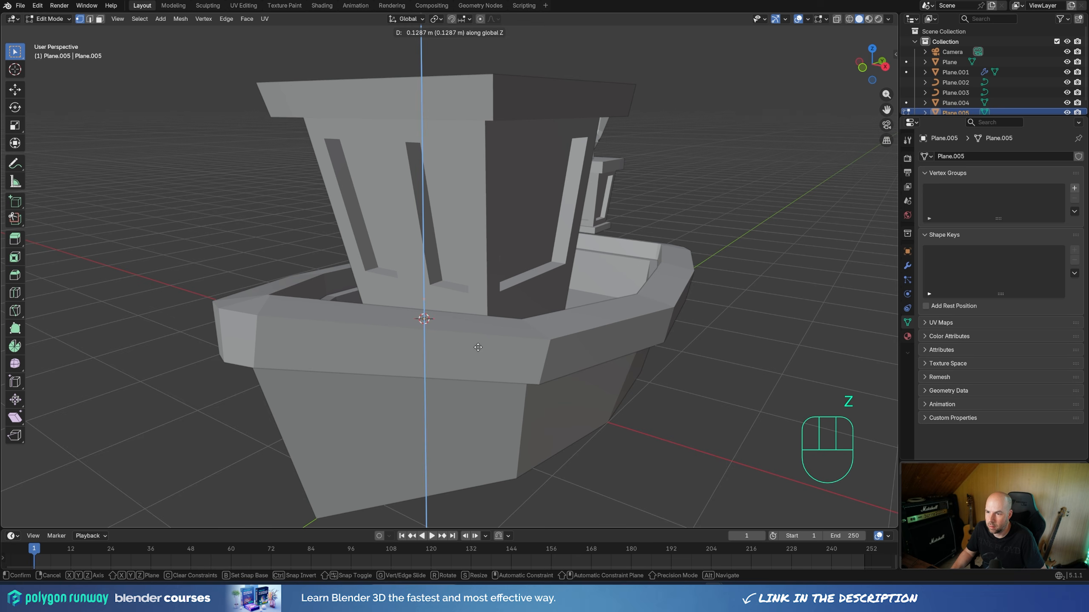
click(478, 348)
Step: Duplicate the extruded top vertex about 0.02 m lower along Z, and extrude the copy upward about 0.08 m
scroll(387, 391, up, 2)
middle_drag(387, 391, 518, 267)
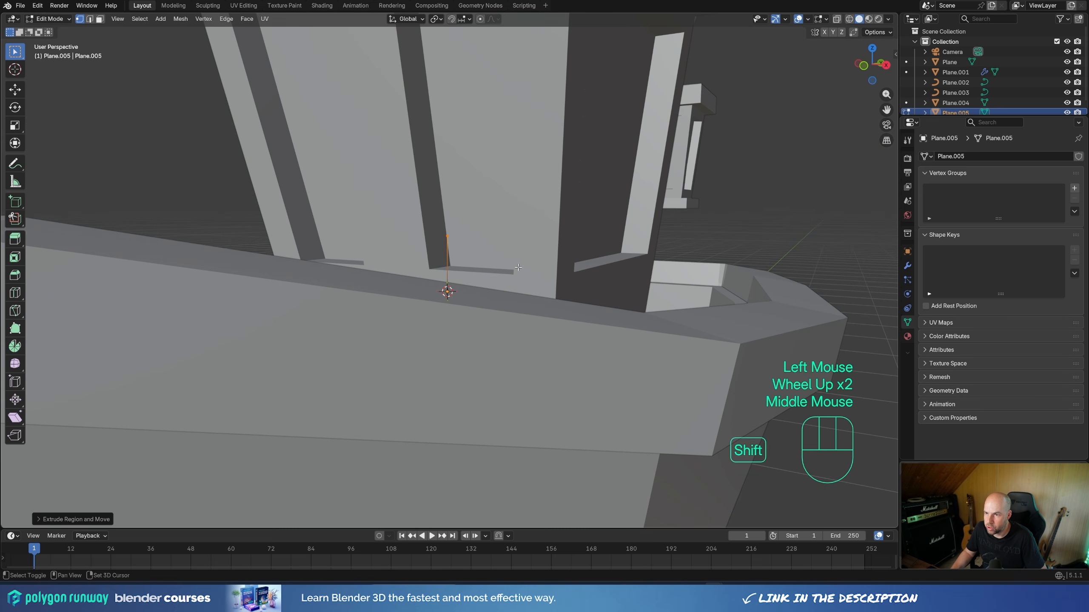
key(shift+d)
key(z)
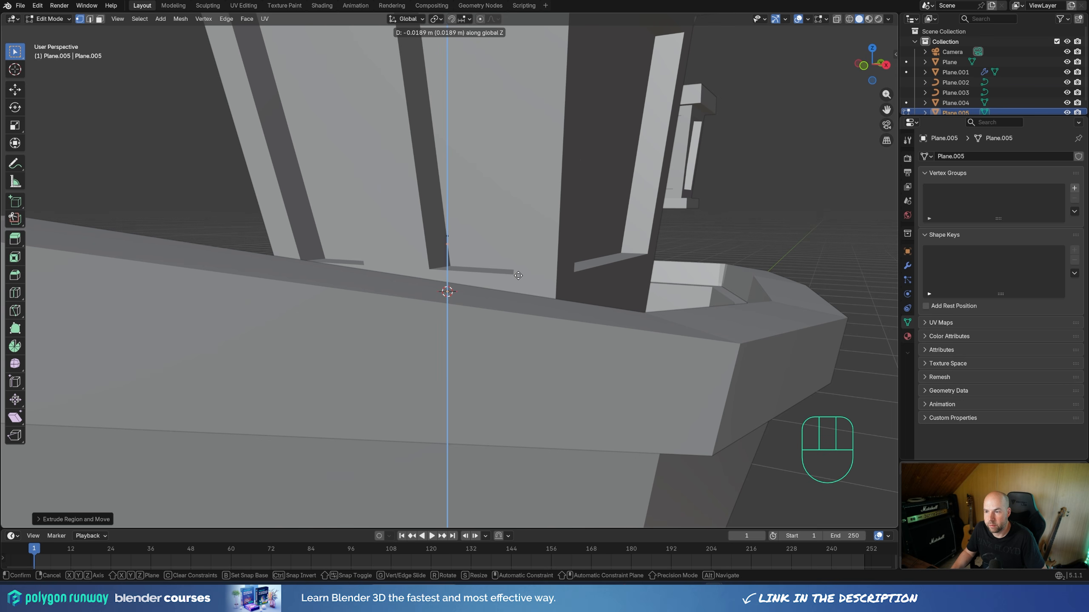
click(518, 275)
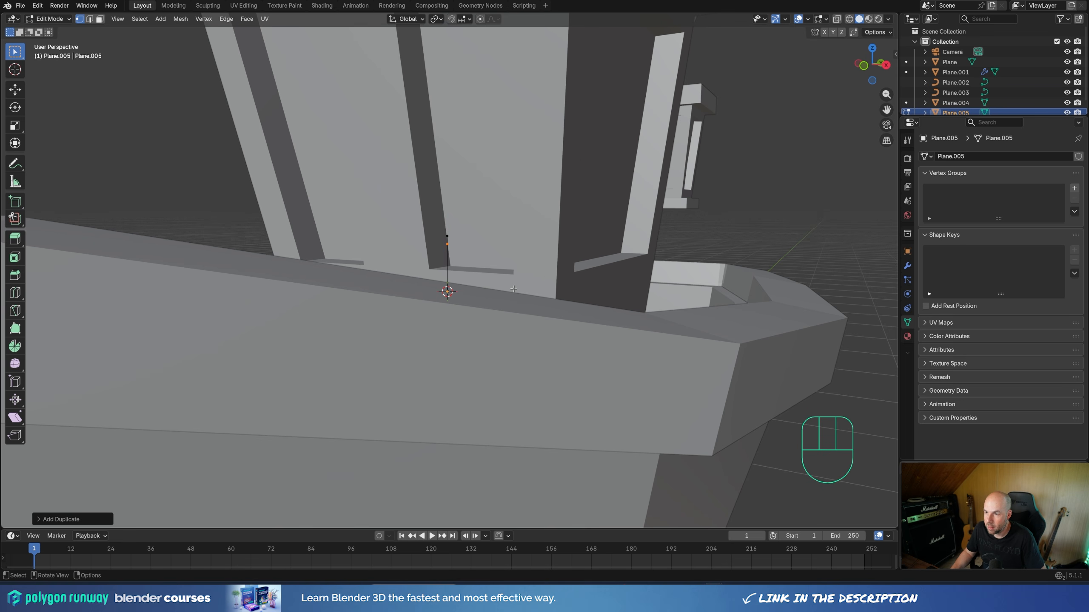
key(e)
key(z)
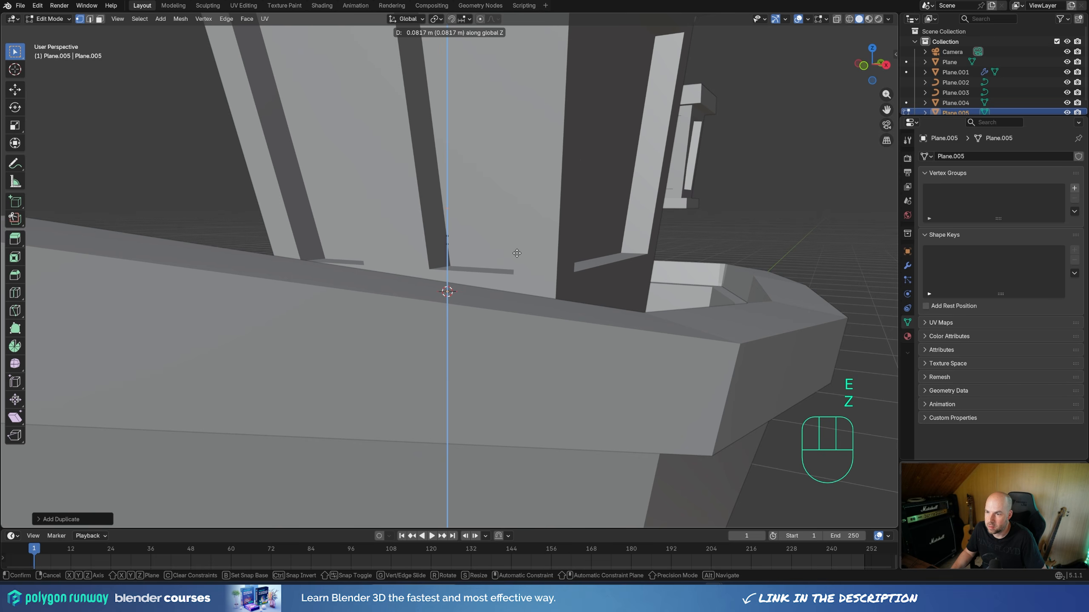
click(517, 253)
Step: Convert the vertical mesh line to a curve and give it a round bevel with depth 0.04 m and resolution 1
middle_drag(473, 270, 468, 276)
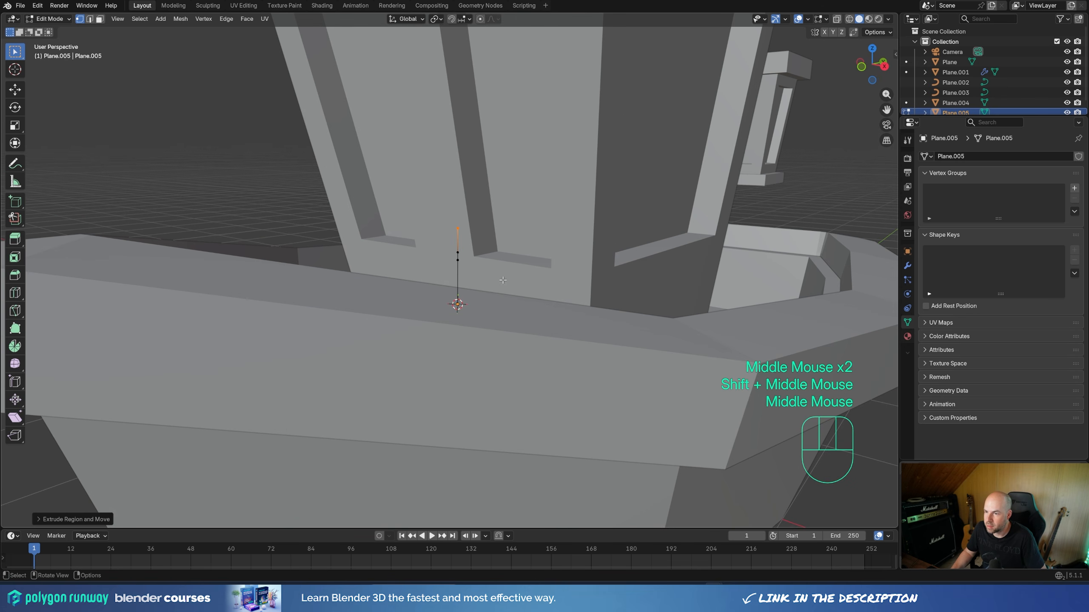
key(Tab)
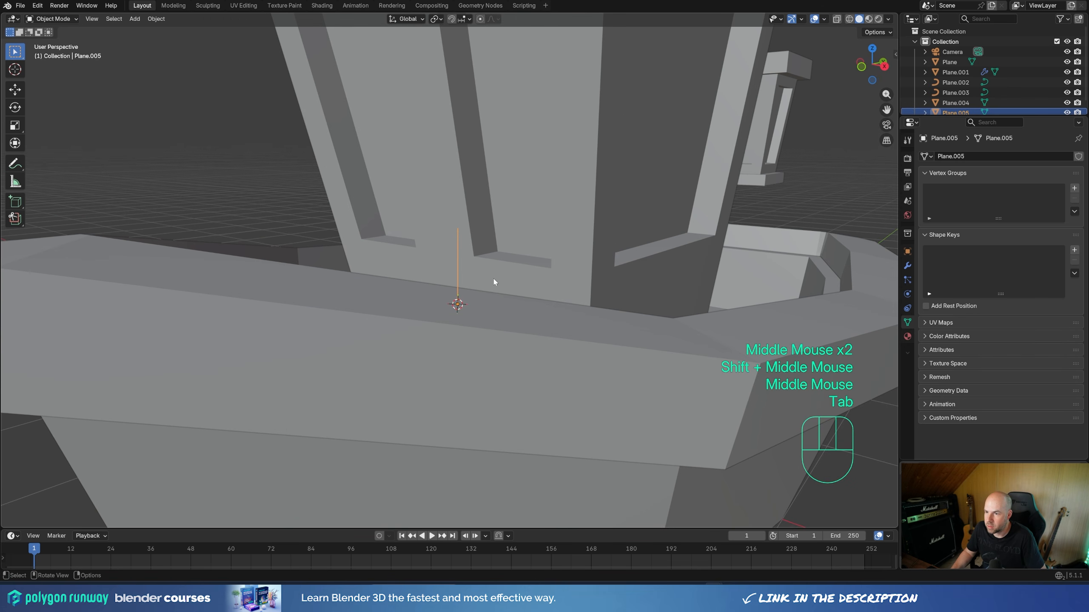
right_click(451, 261)
mouse_move(453, 261)
click(512, 276)
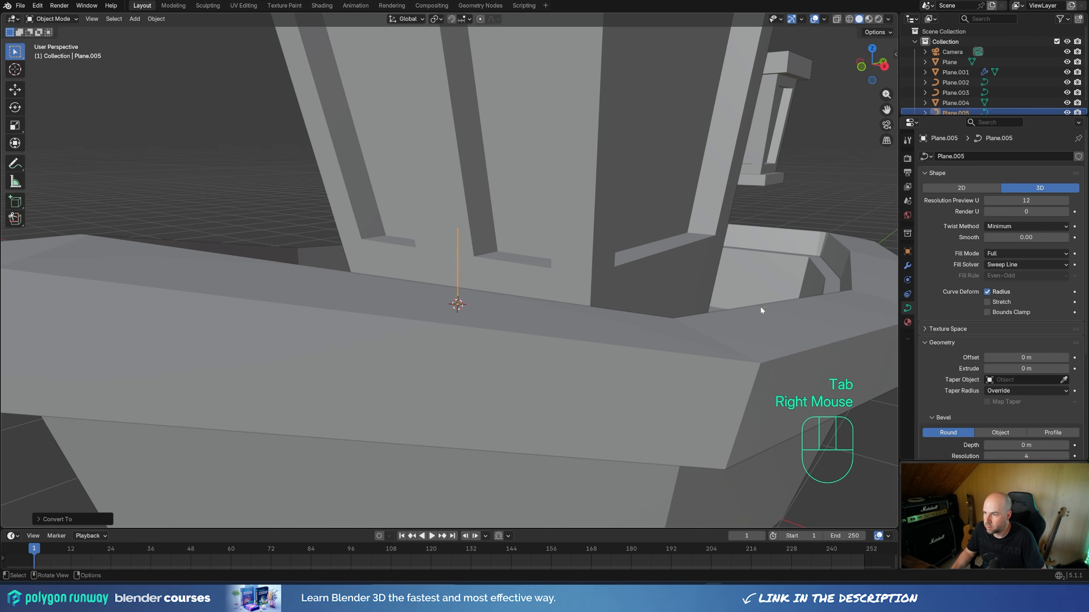
scroll(985, 419, down, 5)
triple_click(986, 376)
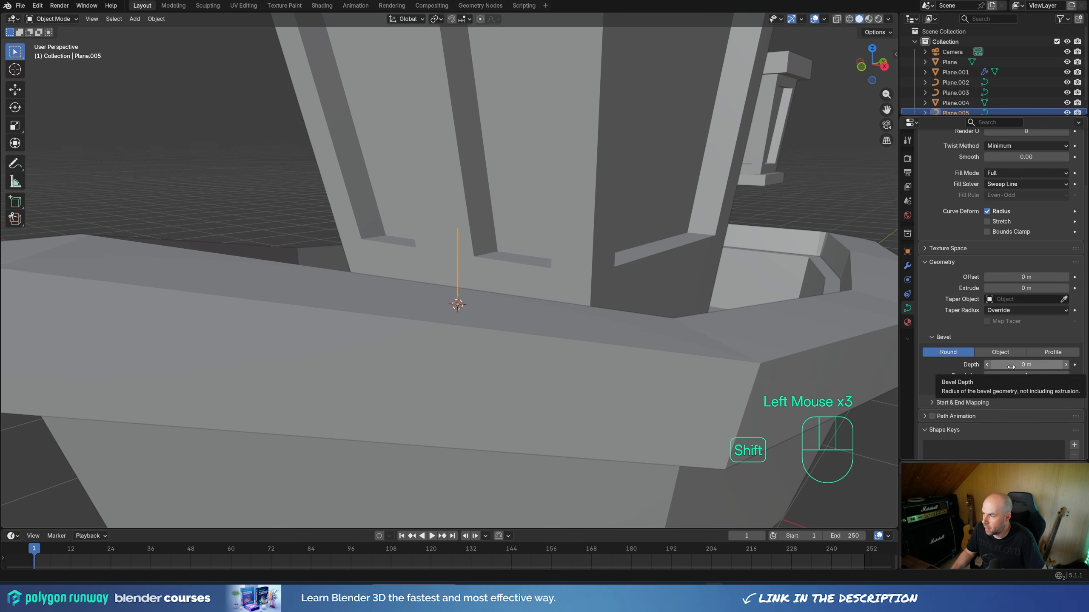
shift+drag(998, 364, 1003, 364)
Step: Fatten both control points of the curve's upper segment to form a wider cap on the post
key(Tab)
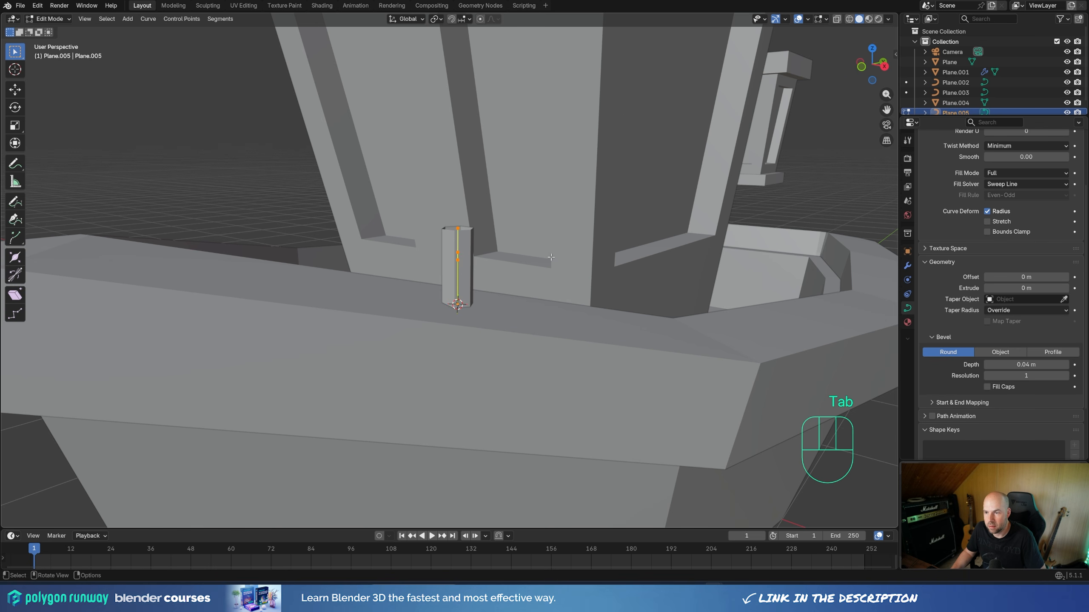
click(459, 262)
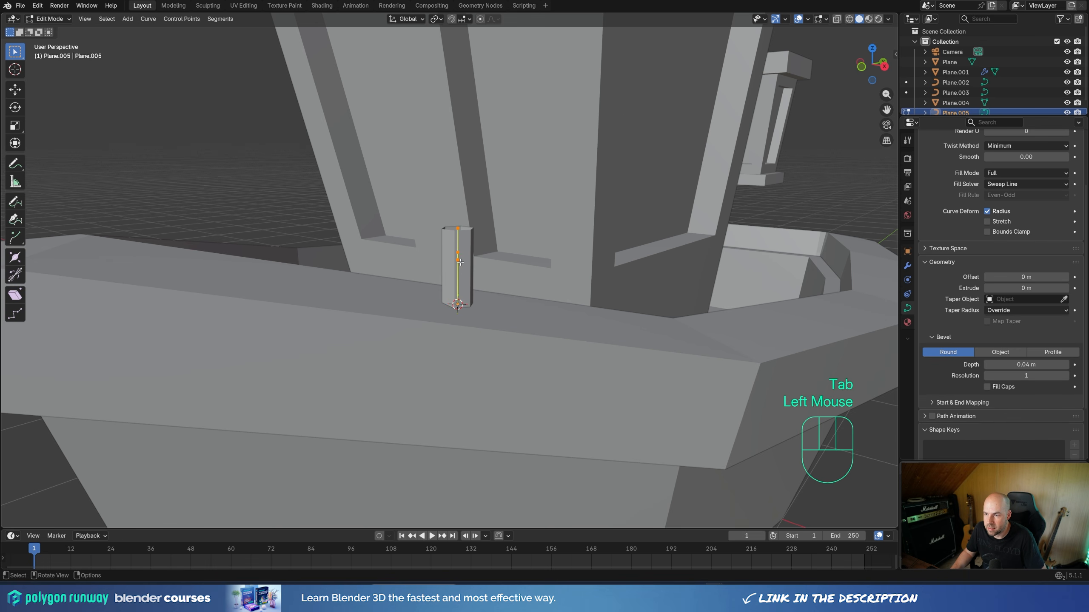
shift+click(463, 232)
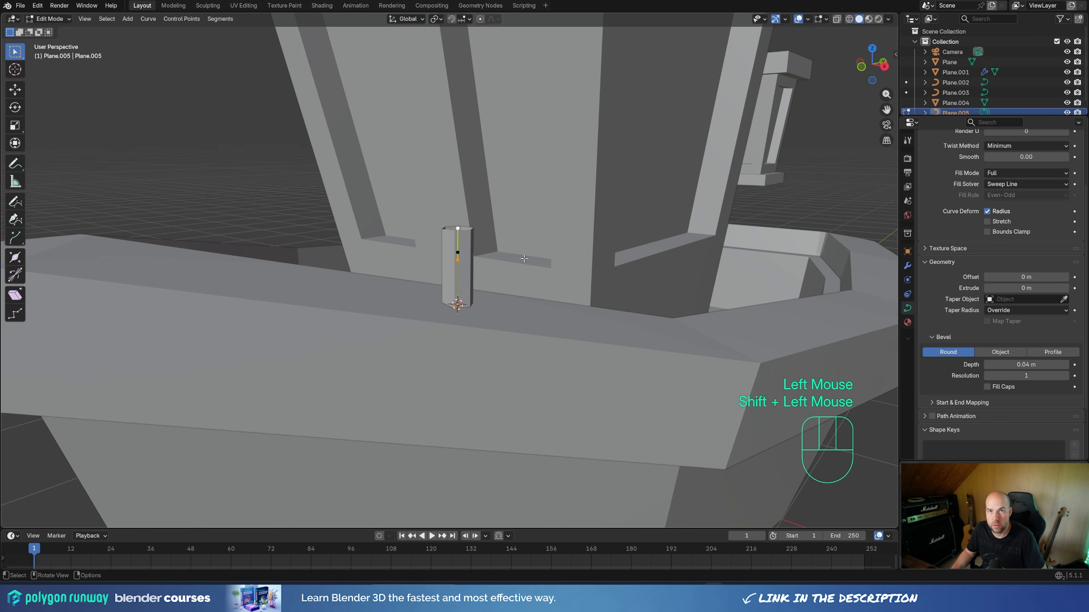
key(alt+s)
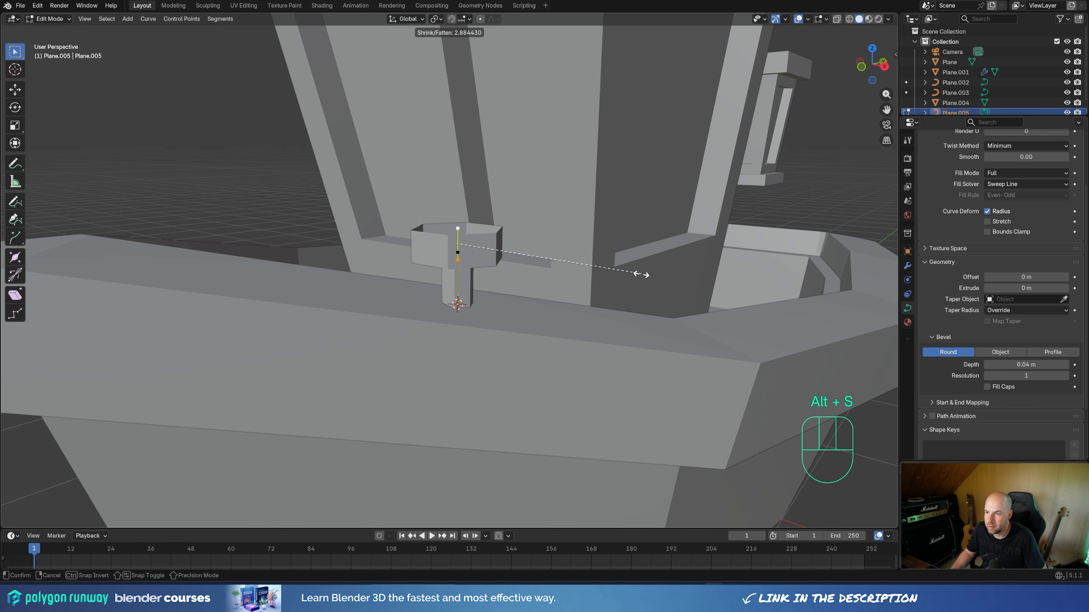
click(594, 265)
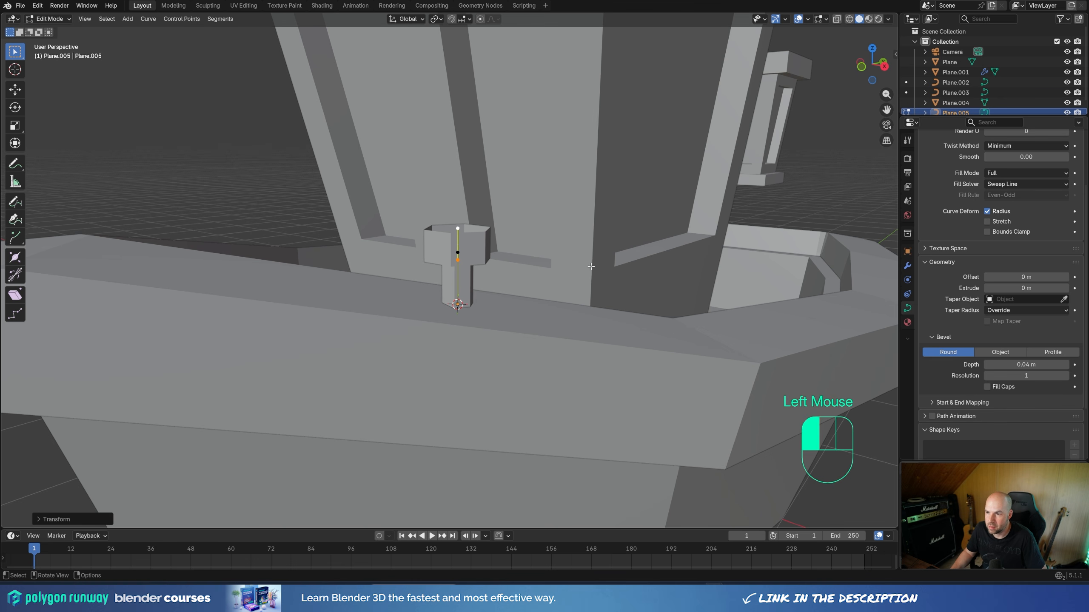
Step: Enlarge the radius of the cap's top point to flare it, and widen the upper end of the lower post
click(455, 226)
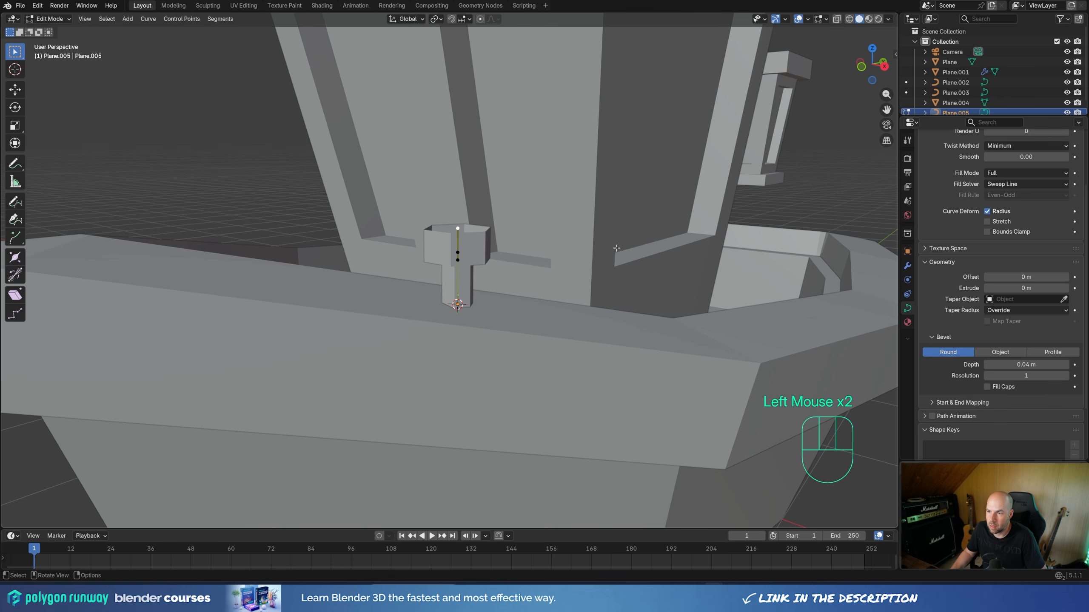
key(alt+s)
click(554, 272)
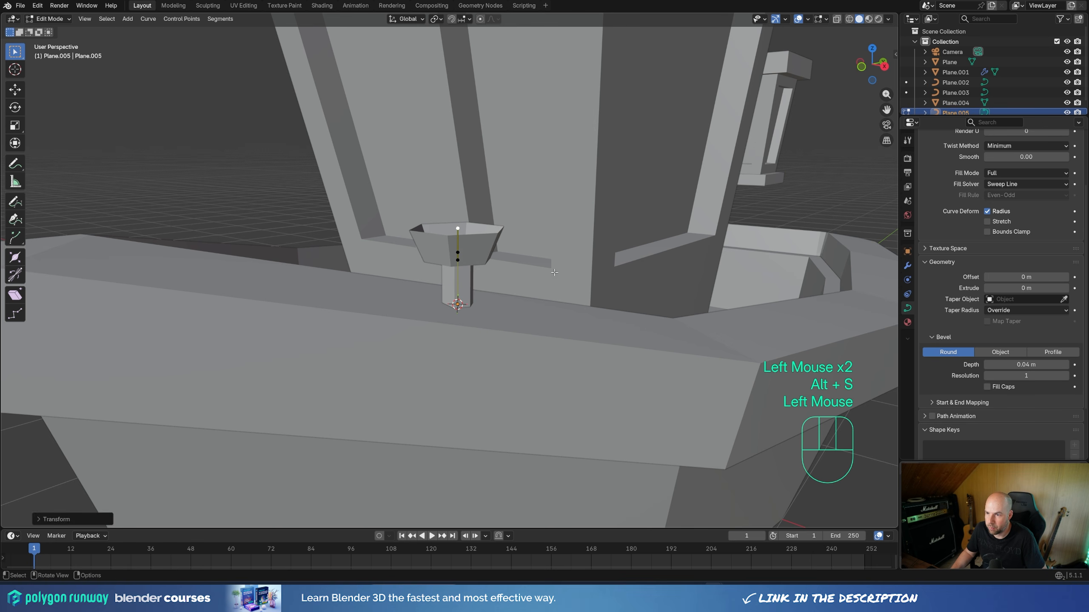
click(457, 252)
key(alt+s)
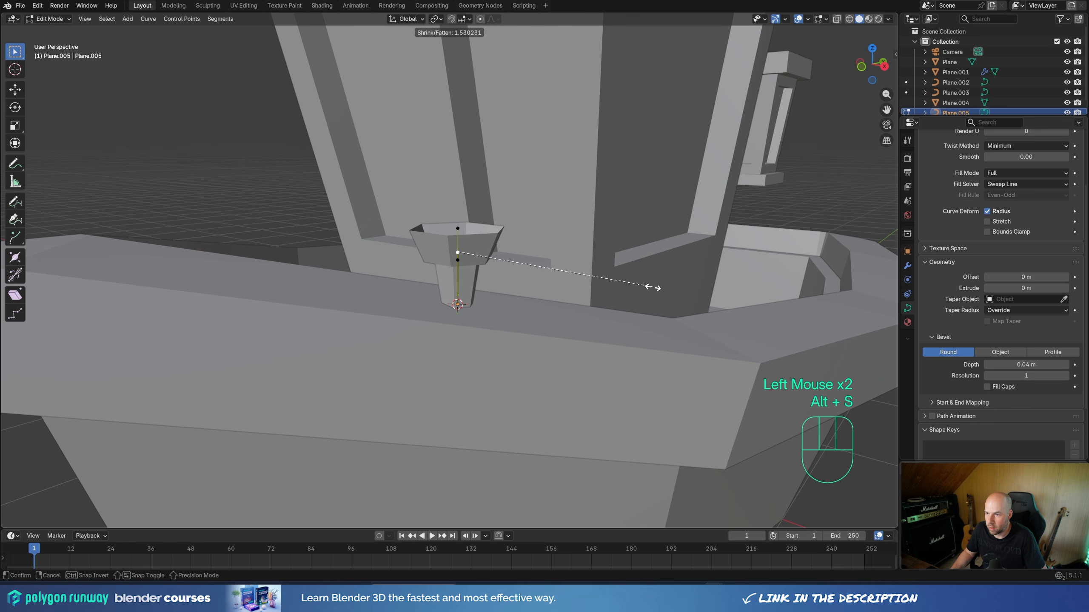
click(636, 294)
Step: Close the bollard's open ends with Fill Caps and return to Object Mode
middle_drag(637, 294, 531, 278)
click(986, 387)
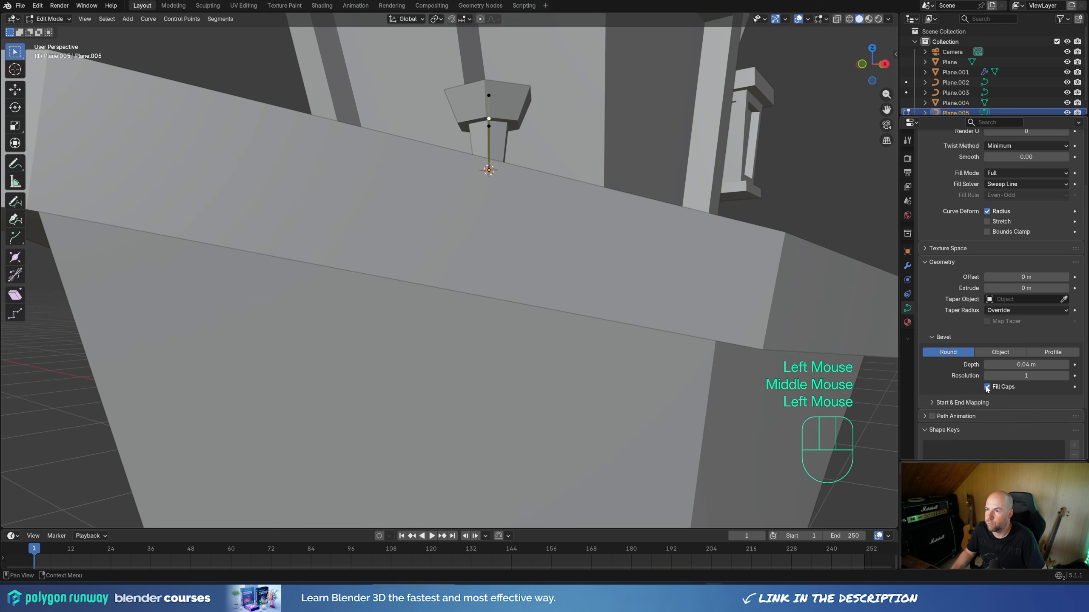
middle_drag(429, 300, 525, 315)
key(Tab)
scroll(473, 324, down, 2)
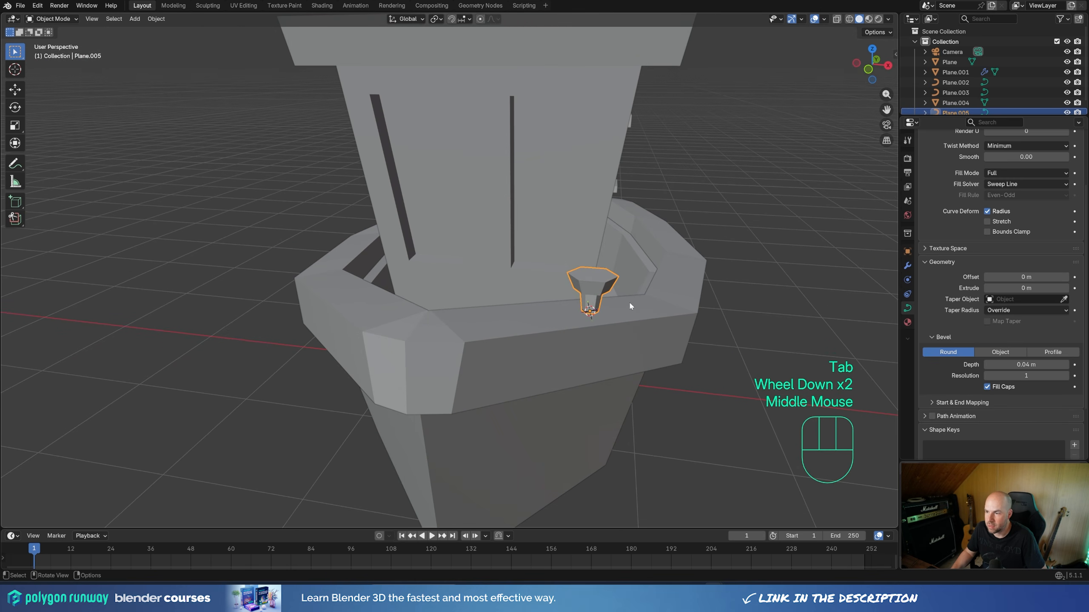
Step: Tilt the bollard with a trackball rotation of about 12.6 and 19.5 degrees, and lower it about 0.02 m into the rail
middle_drag(628, 302, 629, 304)
key(r)
key(r)
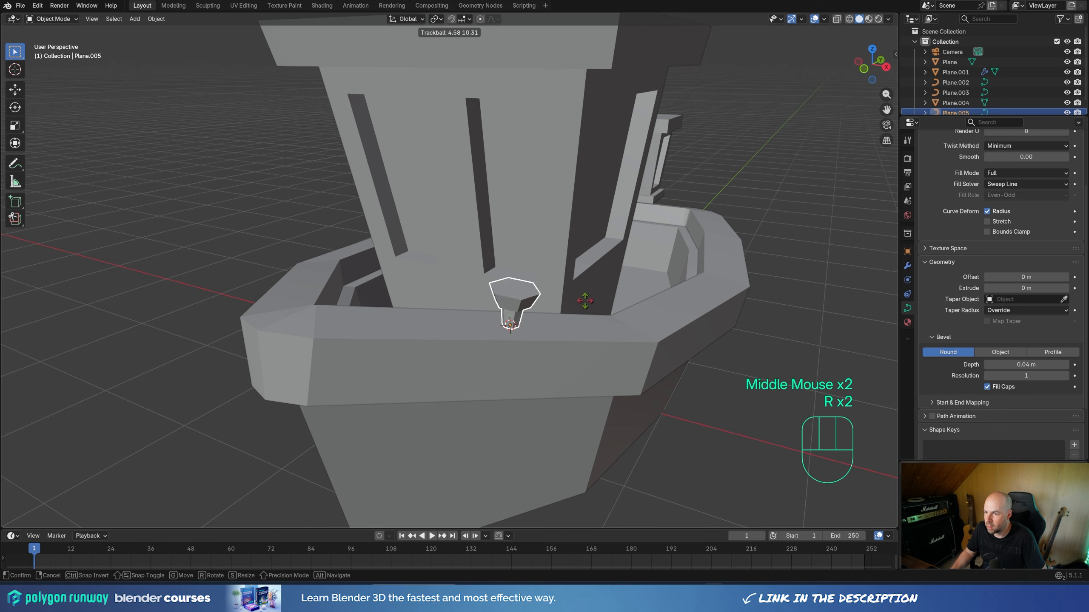
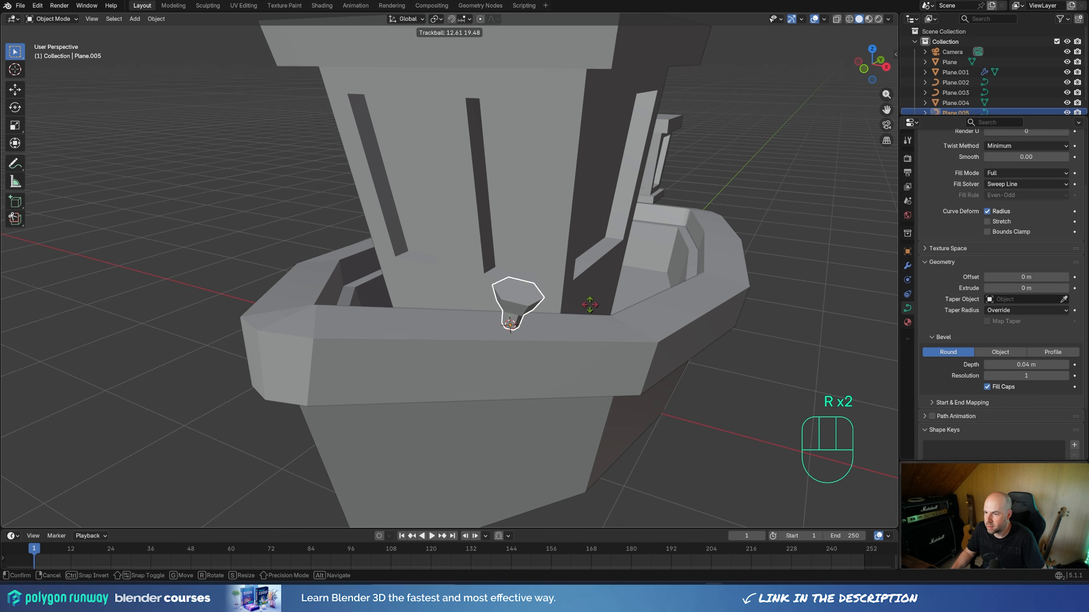
click(589, 305)
key(g)
key(z)
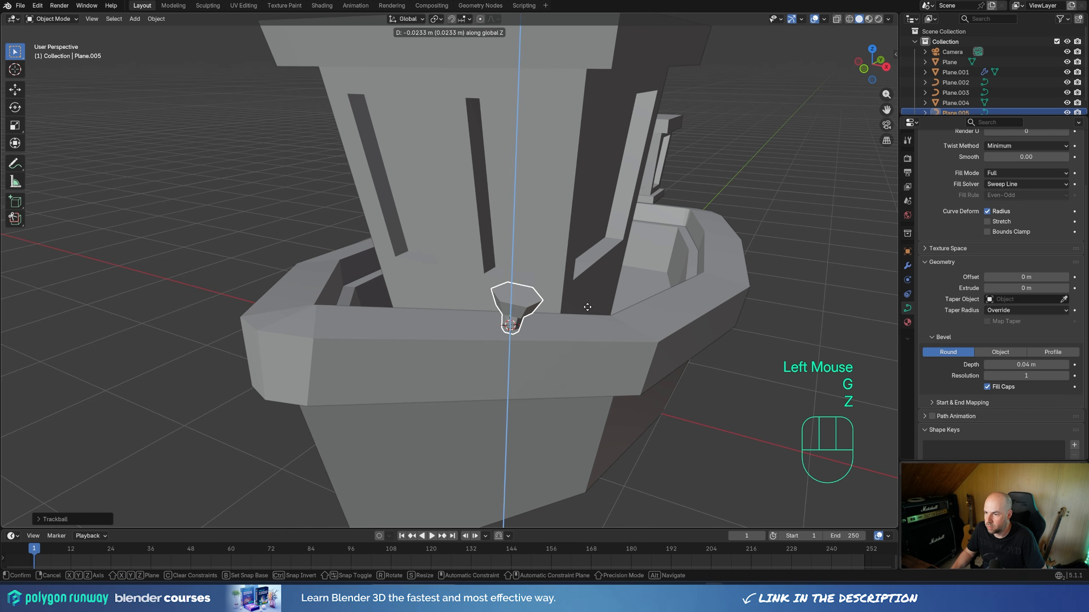
click(588, 307)
Step: In the right side view, place two linked duplicates of the bollard along the rail, spaced about 1.73 m and 1.64 m apart
middle_drag(587, 307, 570, 312)
key(KP_3)
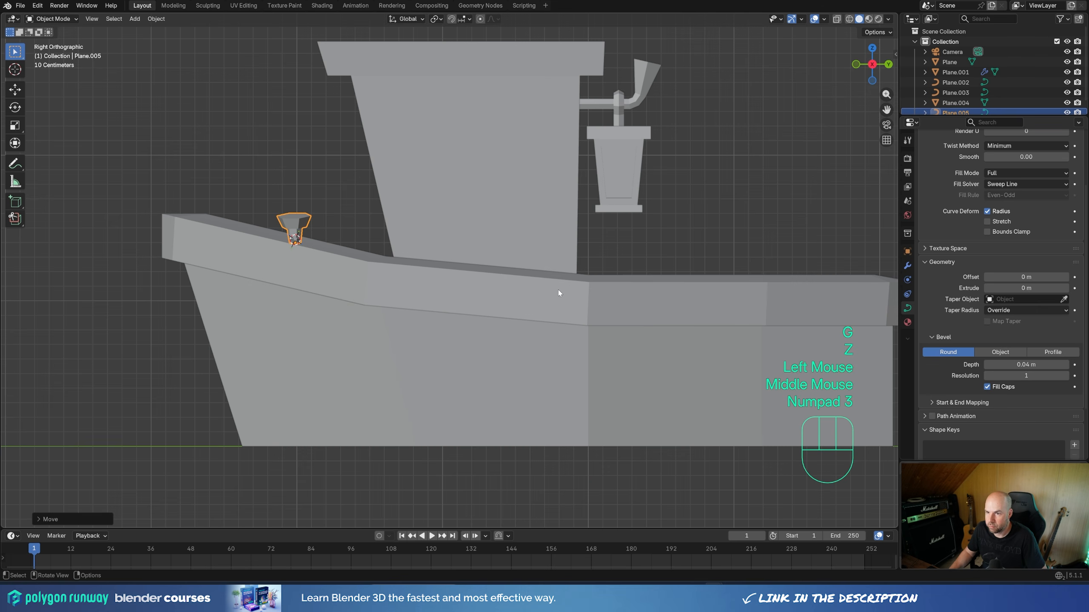
key(alt+d)
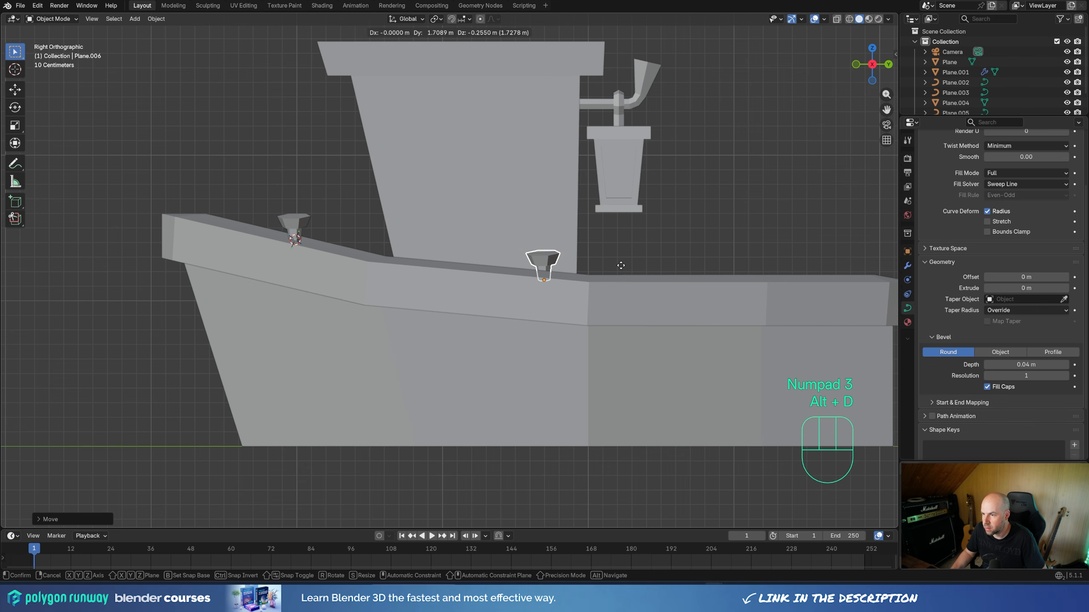
click(620, 265)
key(alt+d)
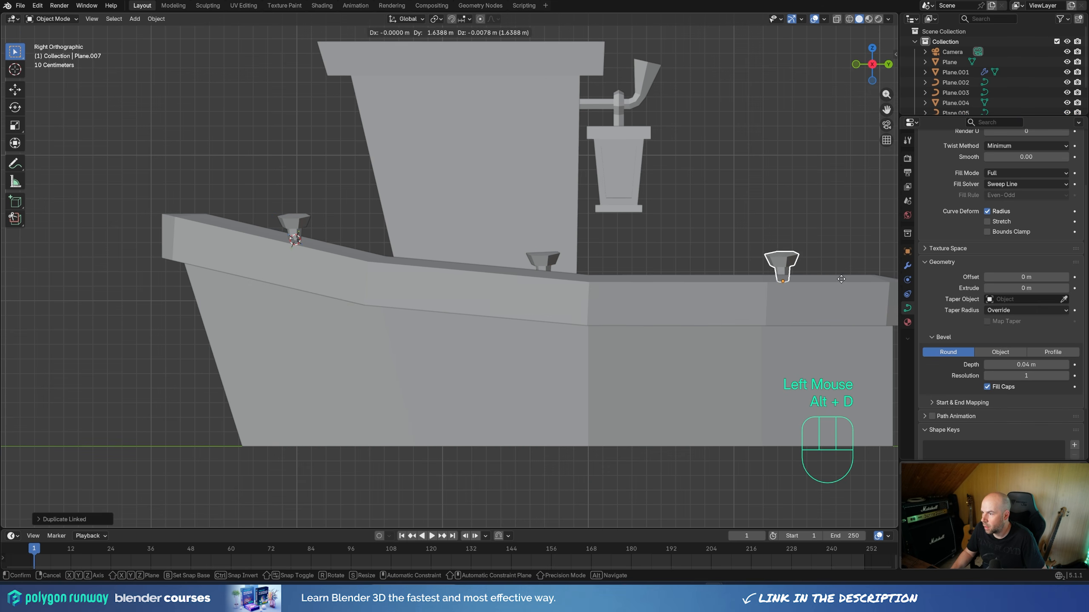
click(838, 279)
Step: Move the two duplicated bollards outward along X so that each stands on the boat's side rail
middle_drag(590, 255, 665, 285)
click(617, 251)
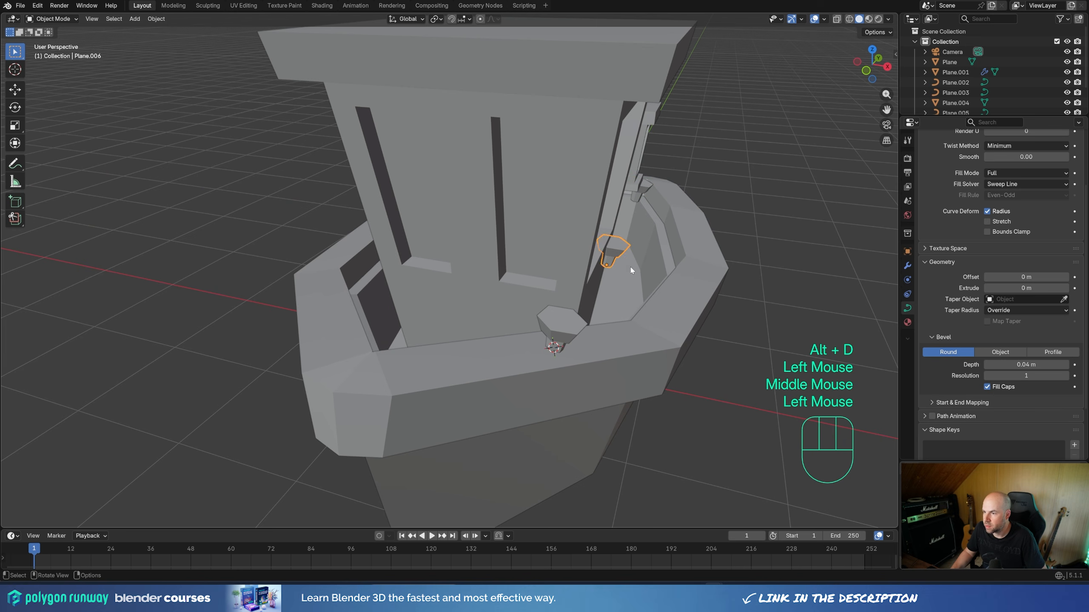
key(g)
key(x)
click(721, 281)
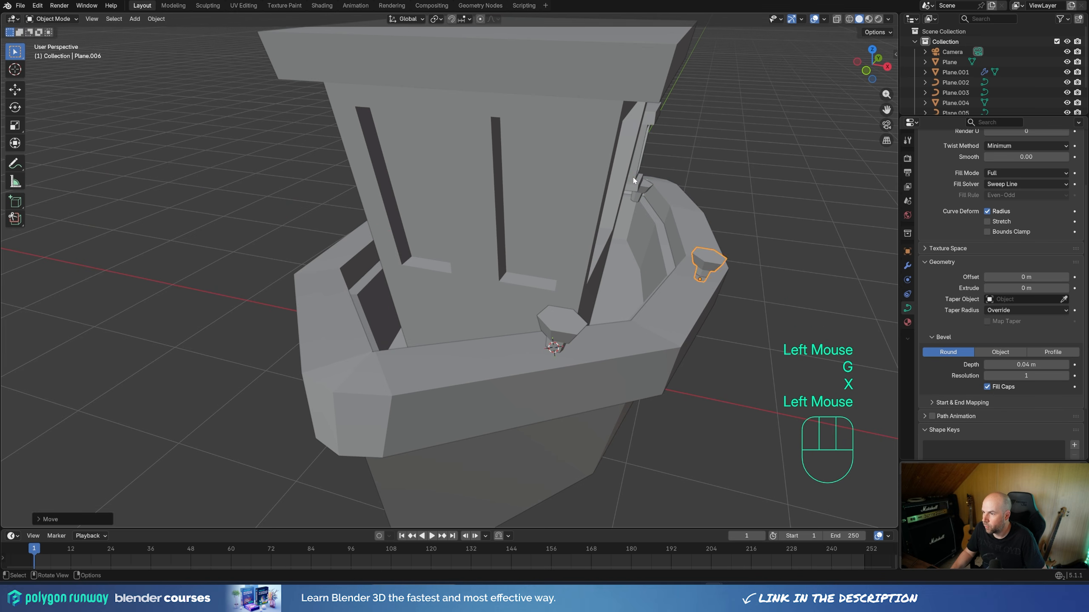
click(639, 188)
key(g)
key(x)
click(712, 193)
Step: Adjust the middle bollard's height slightly along Z so it sits properly on the rail
middle_drag(758, 277, 687, 264)
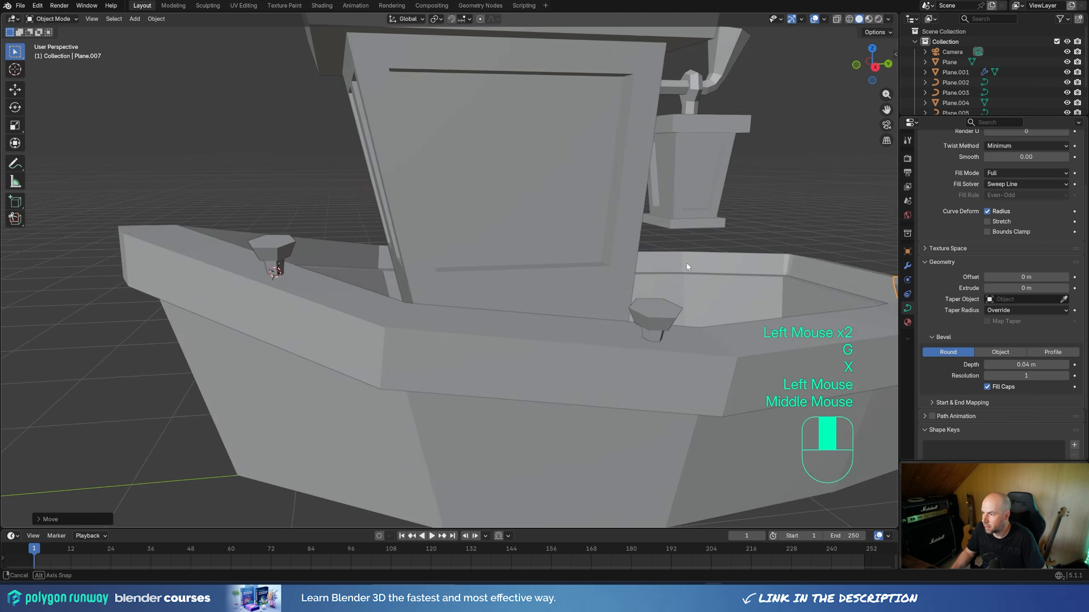
scroll(686, 264, down, 2)
middle_drag(542, 274, 541, 296)
click(569, 282)
key(g)
key(z)
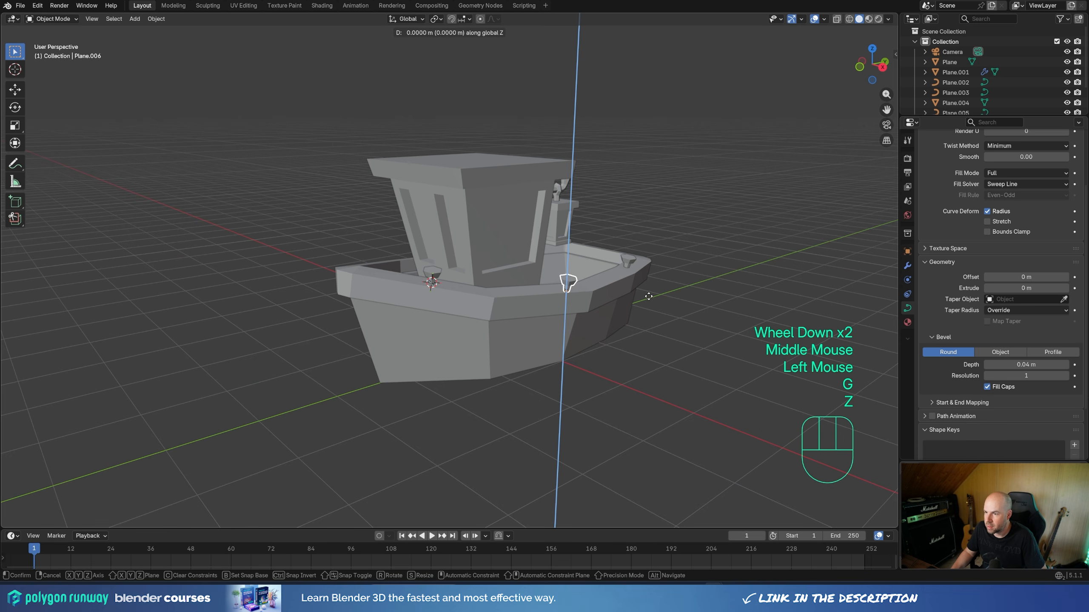
shift+click(647, 290)
Step: Scale the three bollards up about 1.49 times around their individual origins, and restore the pivot point to Median Point
shift+middle_drag(606, 272, 547, 272)
middle_drag(547, 272, 425, 304)
scroll(541, 301, up, 2)
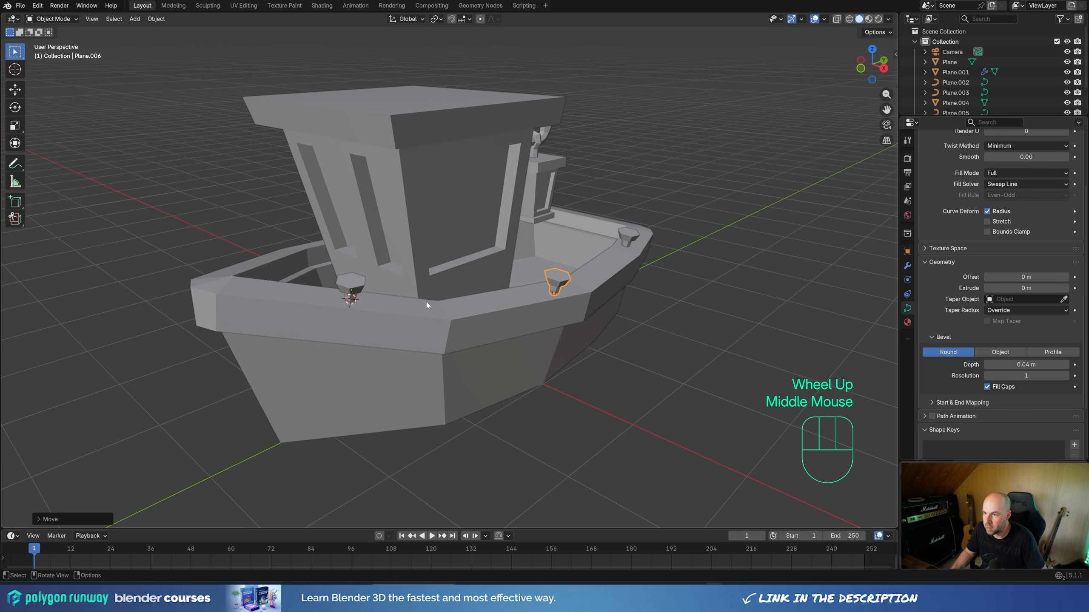
shift+click(356, 290)
shift+click(625, 237)
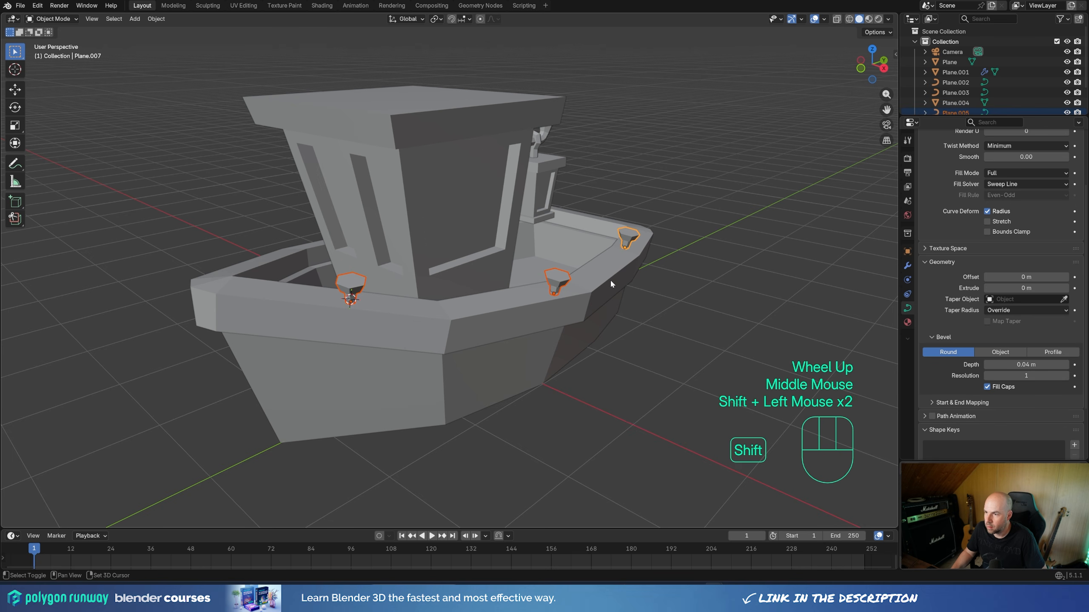
click(436, 19)
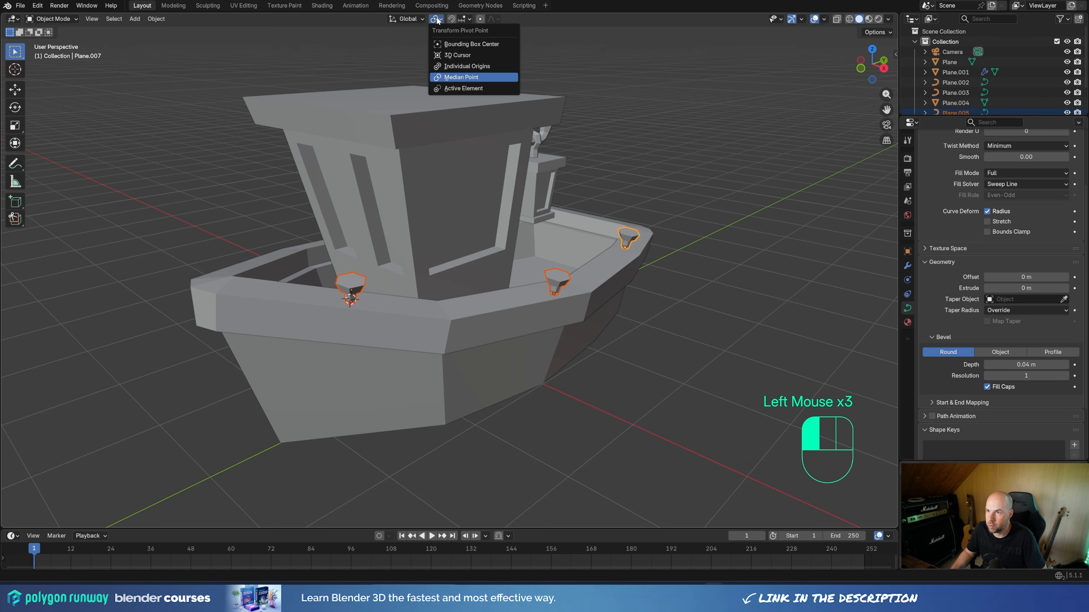
click(469, 67)
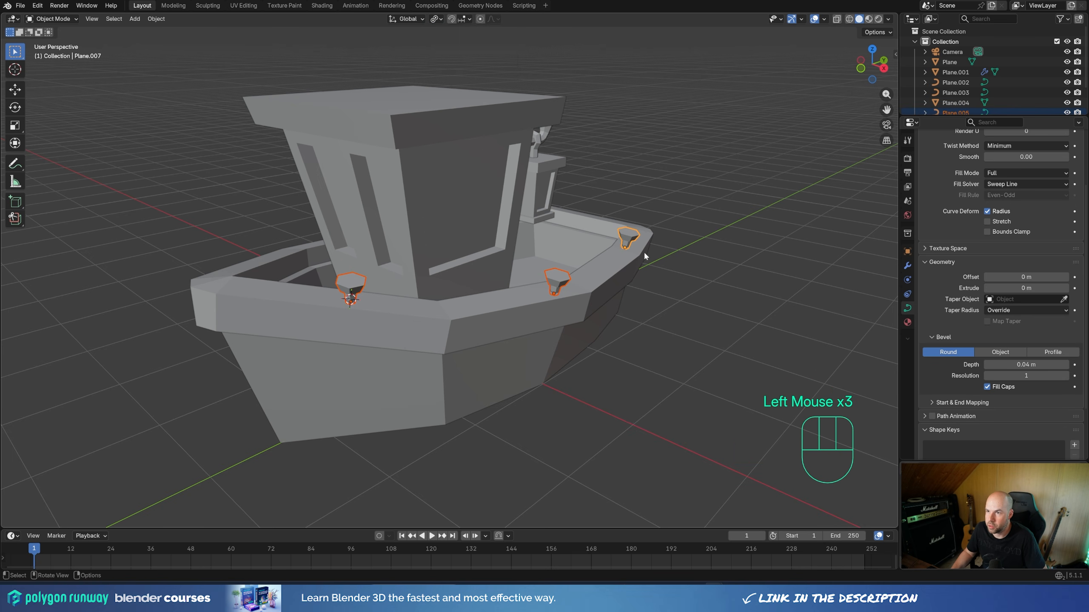
key(s)
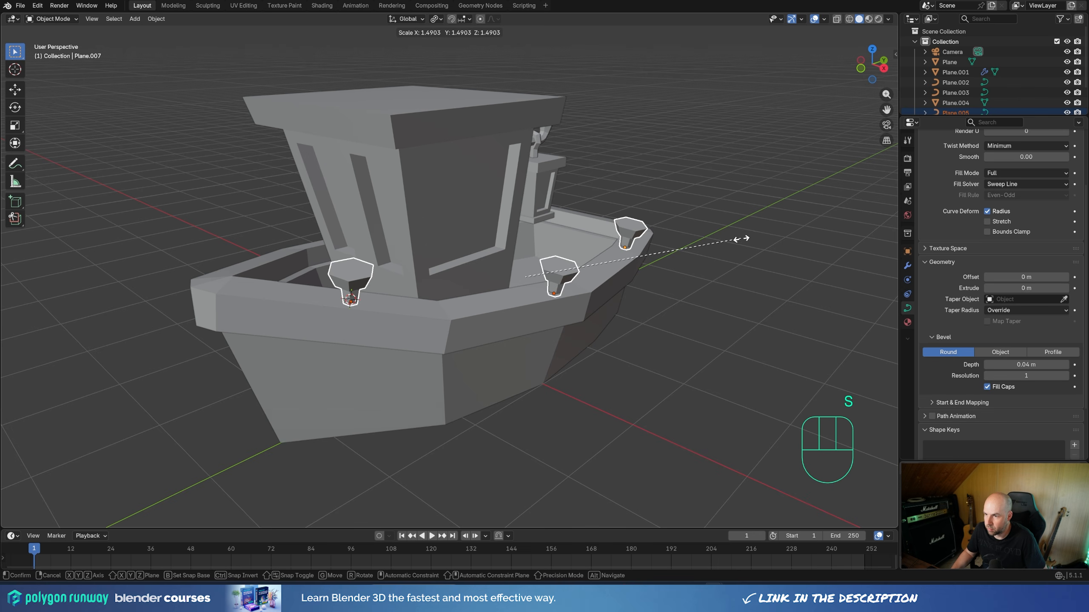
click(742, 239)
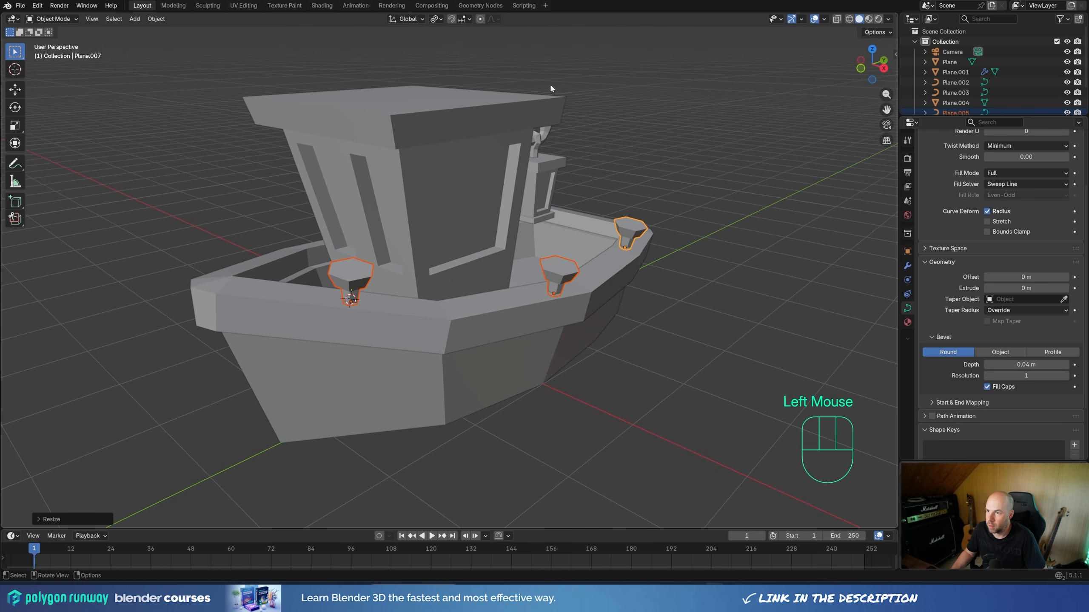
click(435, 19)
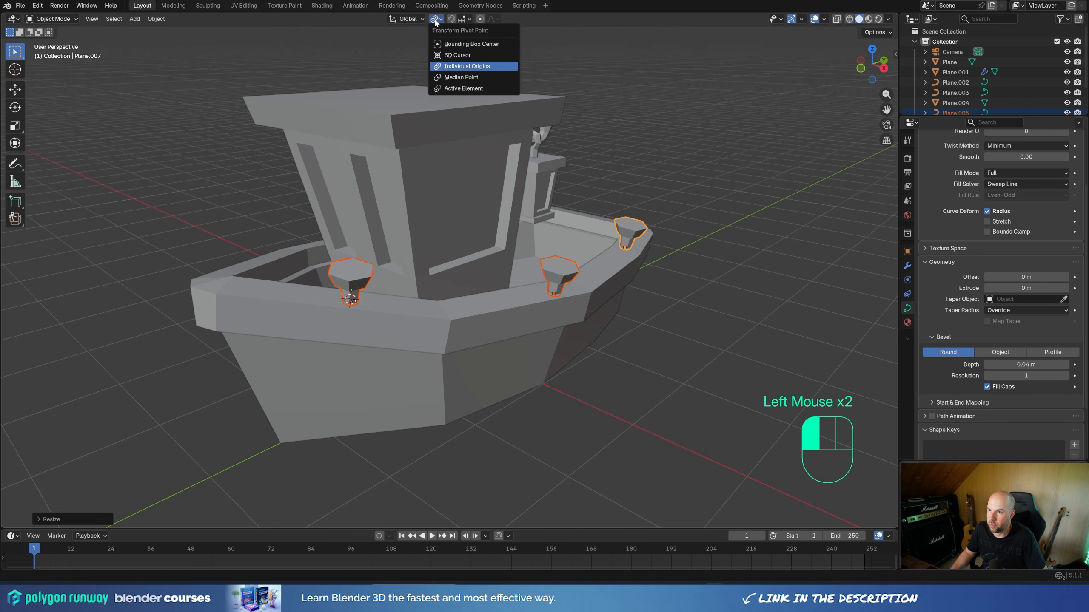
click(458, 78)
Step: Add a Mirror modifier to the original bollard nearest the cabin, mirroring across X with the hull as mirror object
click(360, 282)
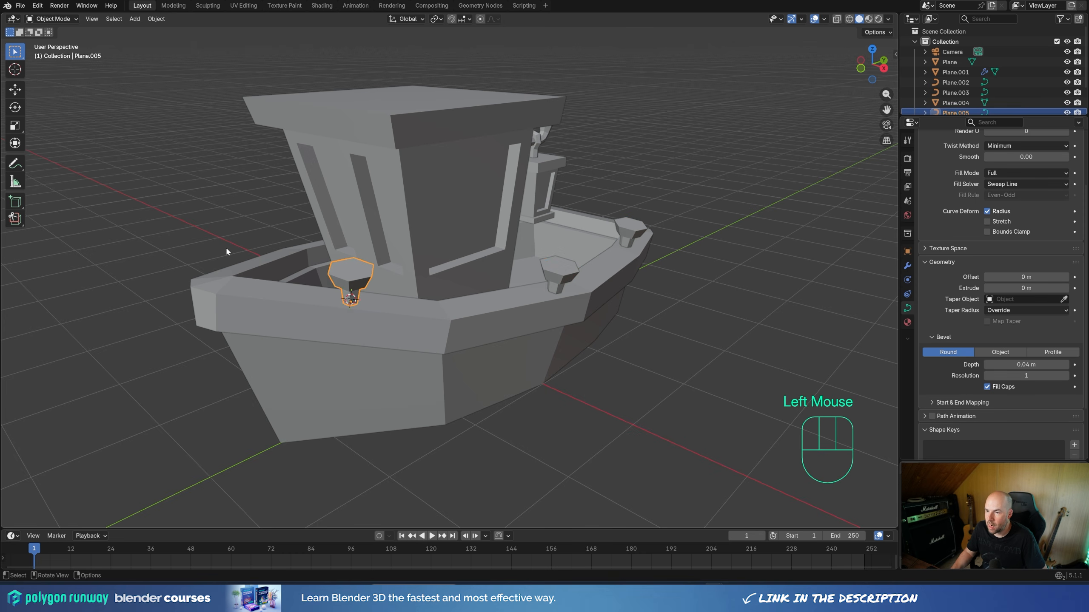
middle_drag(667, 302, 668, 299)
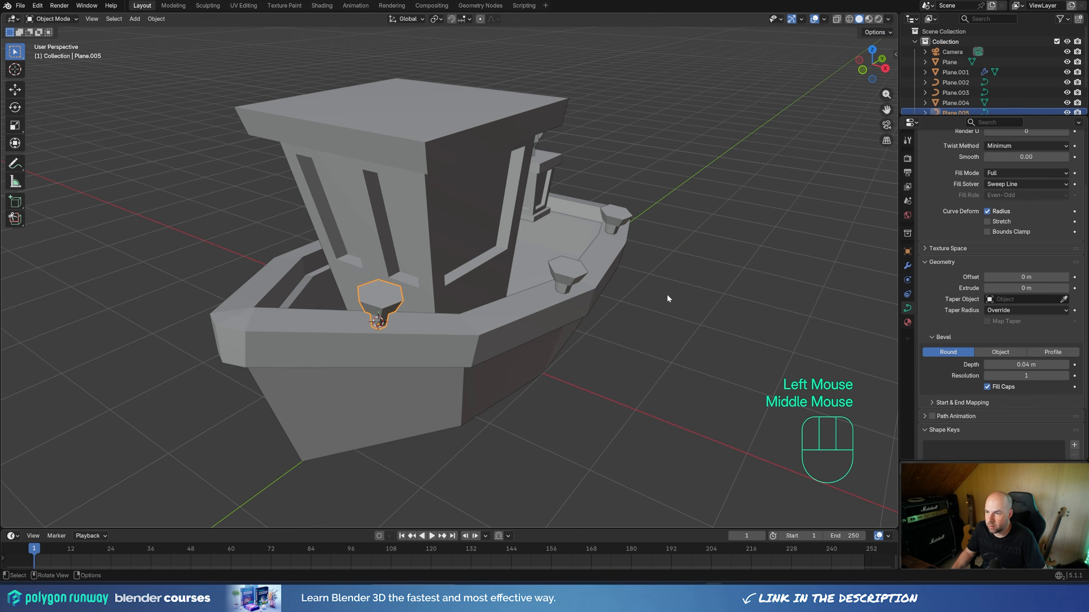
click(907, 266)
click(925, 155)
mouse_move(929, 152)
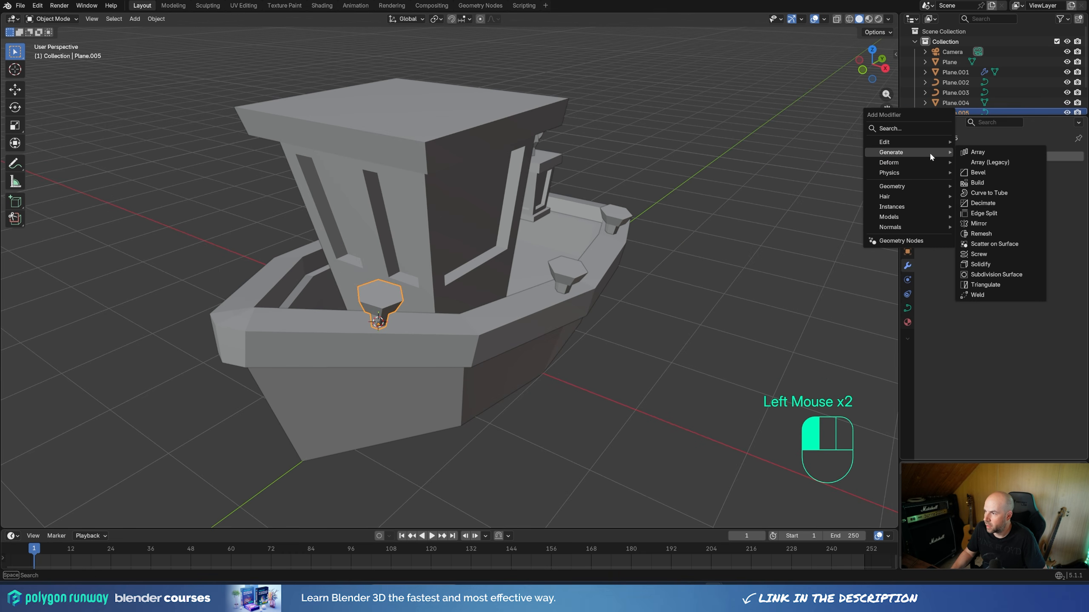
click(992, 223)
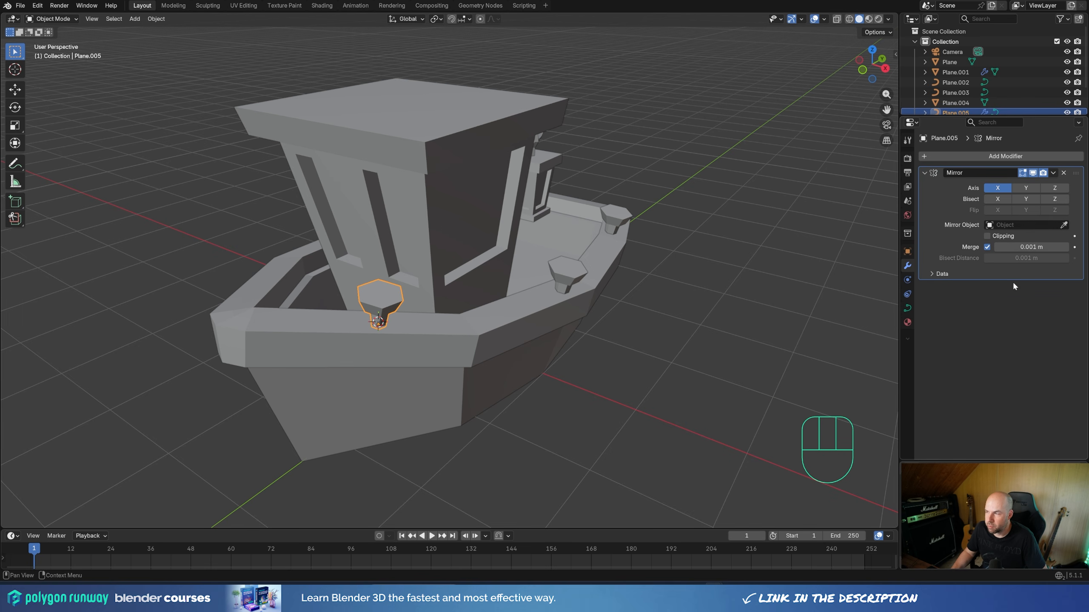
click(1063, 226)
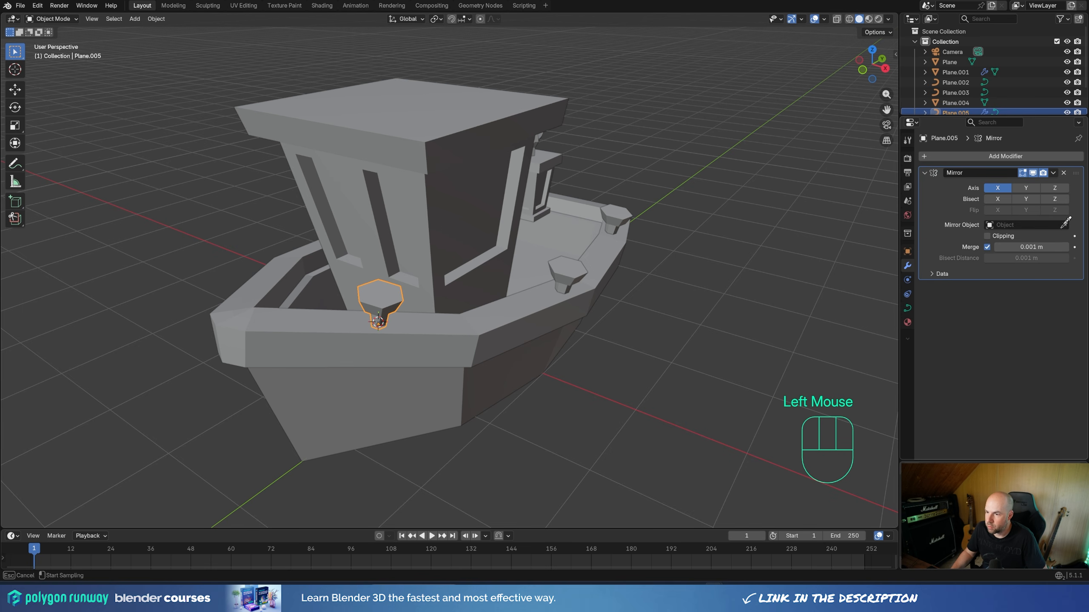
click(403, 398)
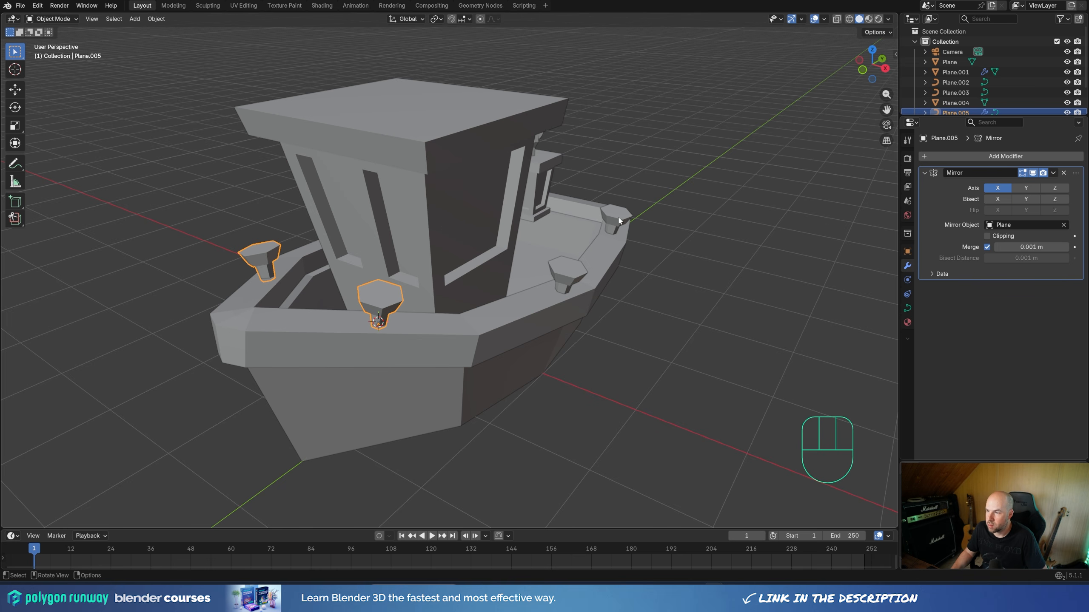
Step: Copy the Mirror modifier from the original bollard to the other two bollards
click(618, 221)
shift+click(566, 274)
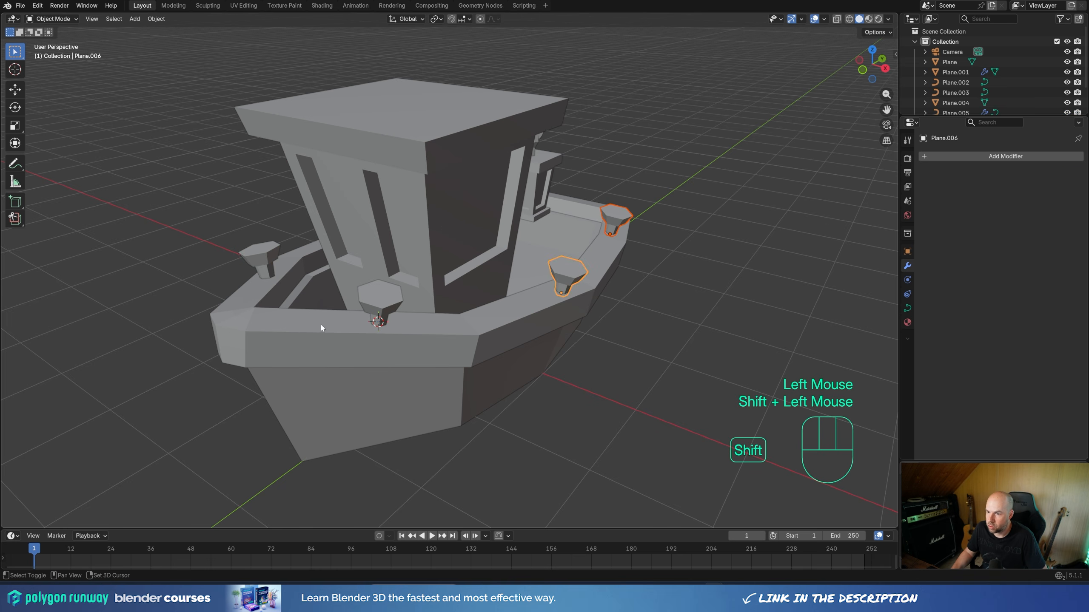
shift+click(380, 301)
click(1053, 173)
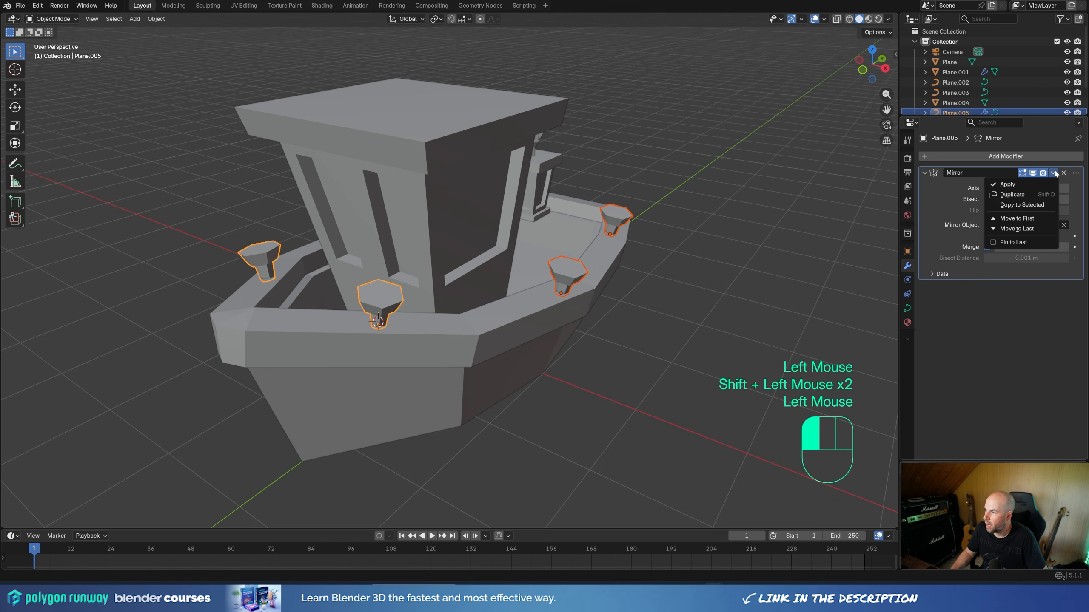
click(1030, 209)
middle_drag(429, 193, 306, 184)
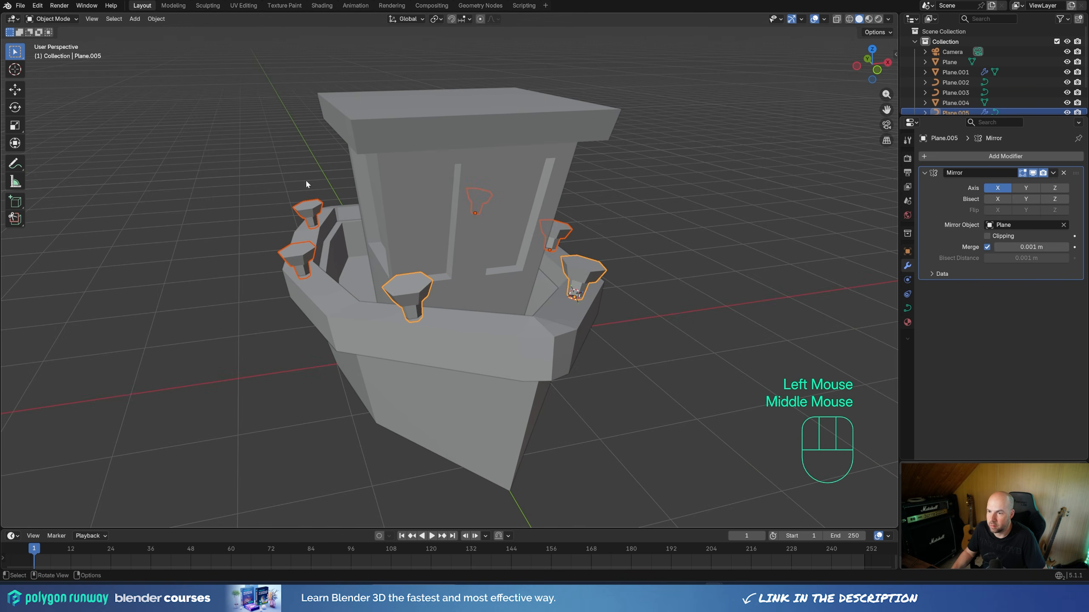
Step: Place the 3D cursor on the outer side of the boat's rail and add a torus there
middle_drag(721, 340, 519, 305)
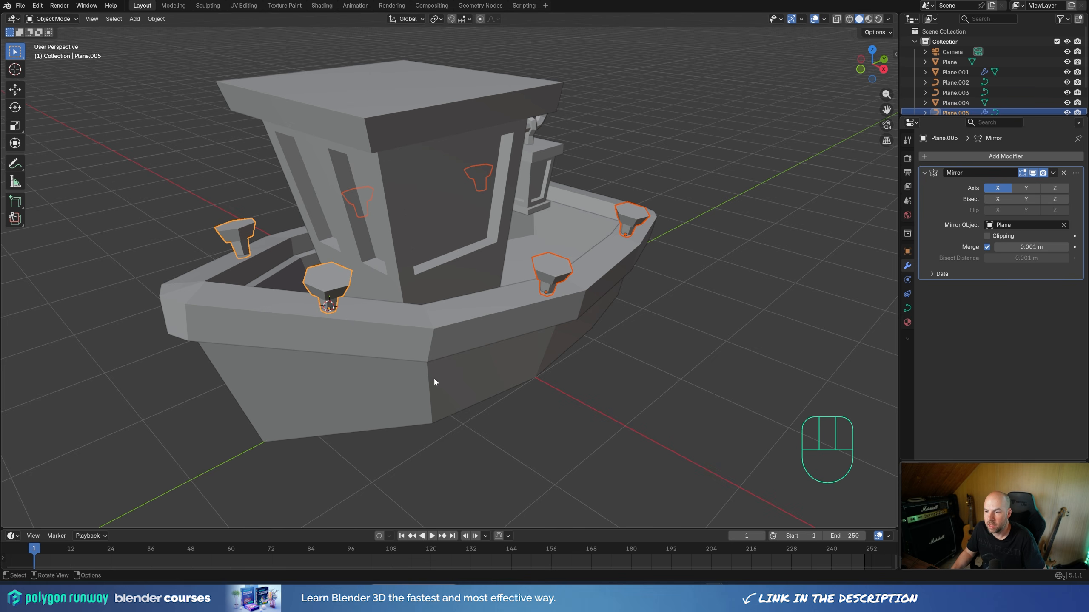
shift+right_click(466, 336)
middle_drag(652, 352, 672, 354)
key(shift+a)
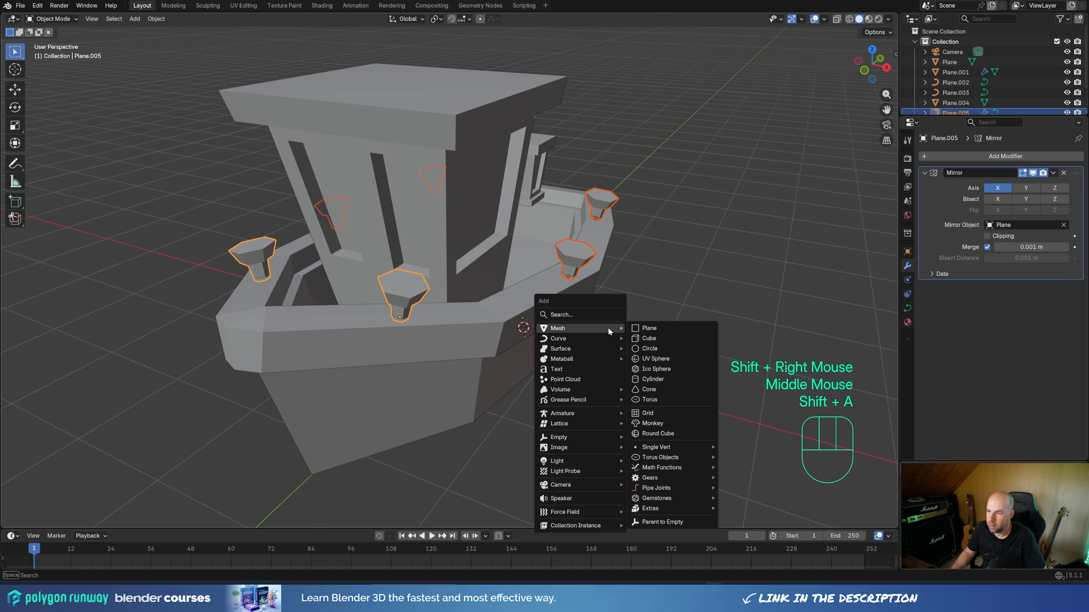
click(664, 399)
Step: Set the new torus to 12 major and 6 minor segments, and reduce its major radius to tighten the hole
click(95, 520)
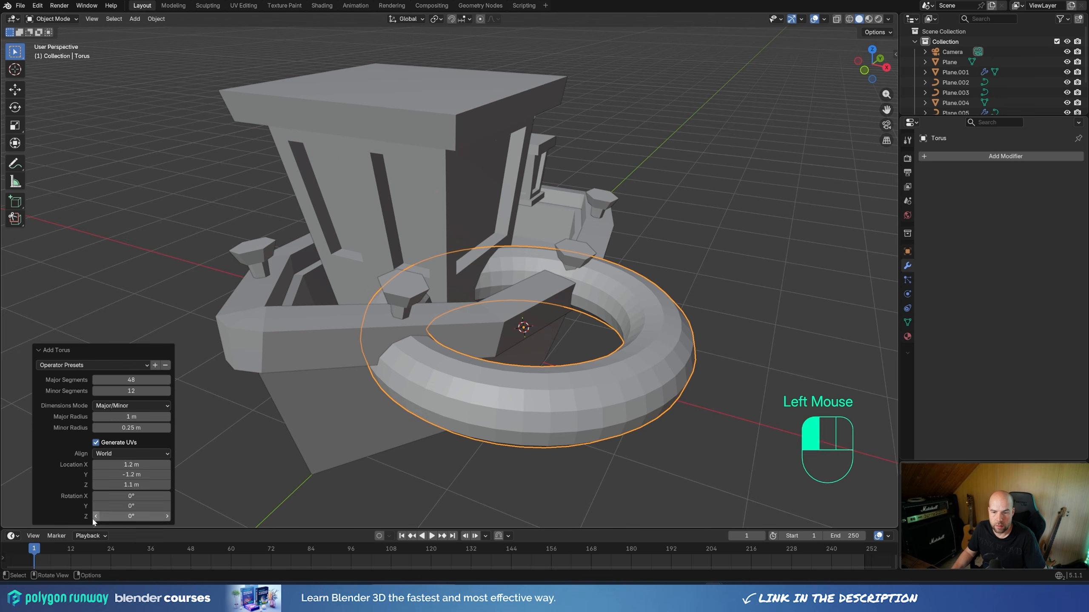
drag(142, 380, 141, 379)
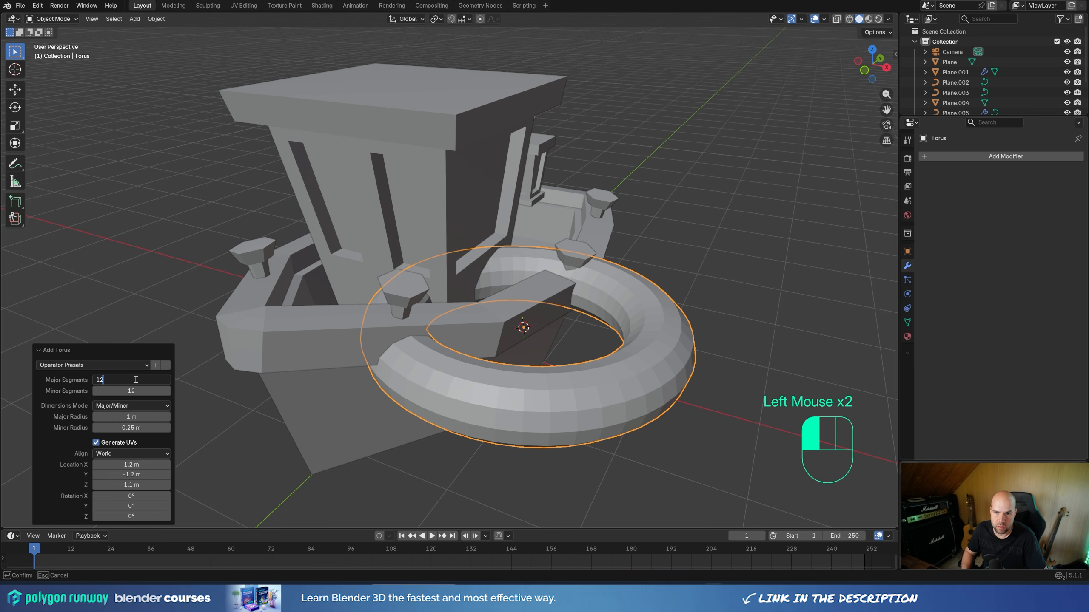
key(Tab)
text(6)
click(134, 379)
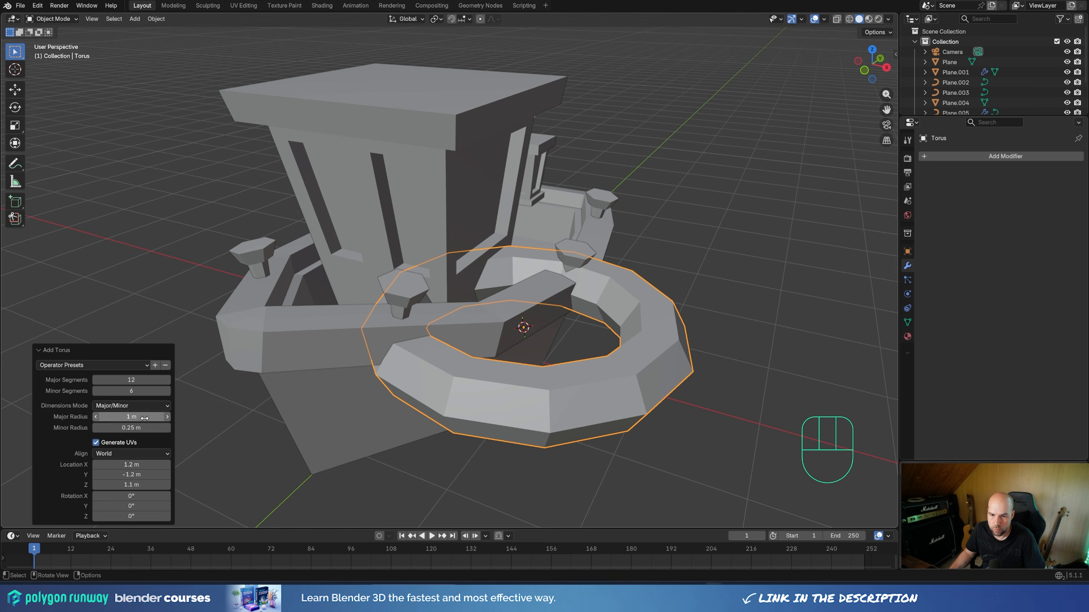
shift+drag(145, 418, 106, 418)
Step: Scale the torus to 0.574 and rotate it with a trackball rotation of about 103 and 52.7 degrees to face outward from the hull
click(578, 351)
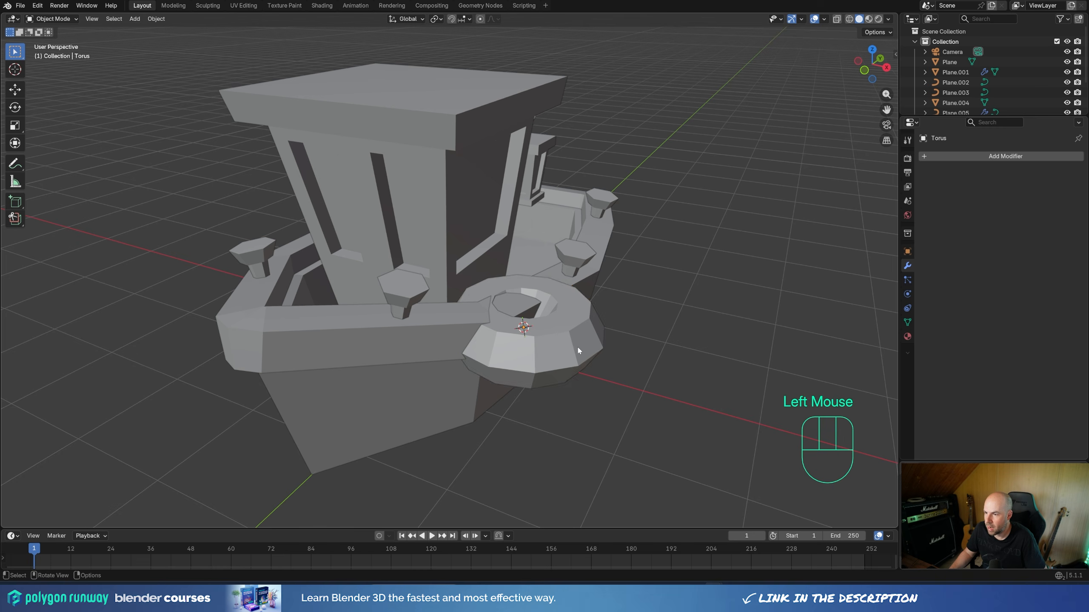
click(578, 351)
key(s)
click(613, 329)
key(r)
key(r)
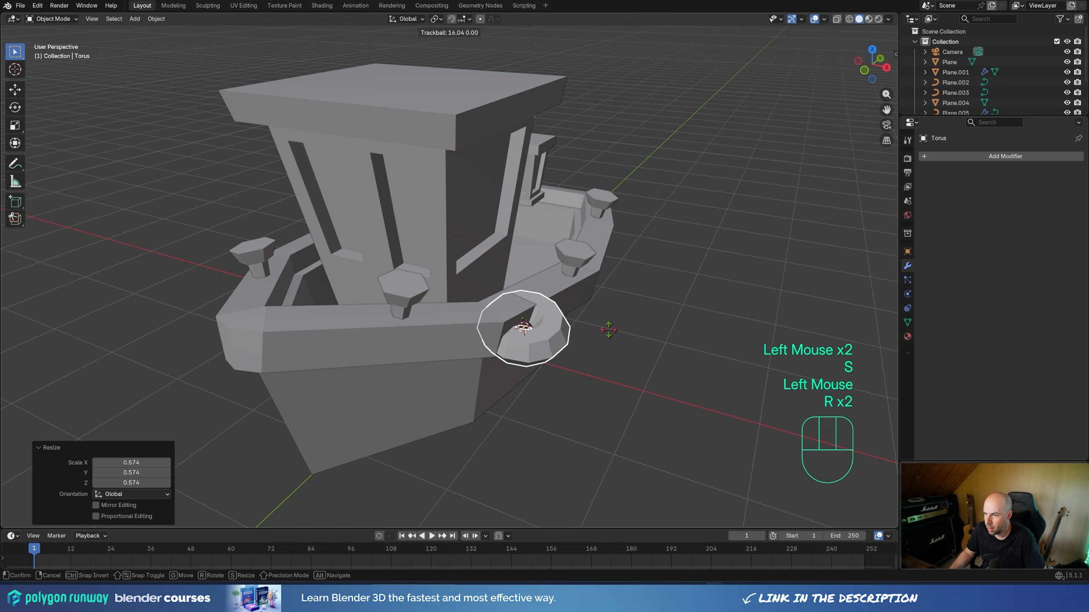
click(634, 371)
Step: Move the torus outward along its local Z axis so it rests against the hull, and scale it up by 1.276
middle_drag(635, 372, 582, 344)
key(g)
key(z)
key(Escape)
key(g)
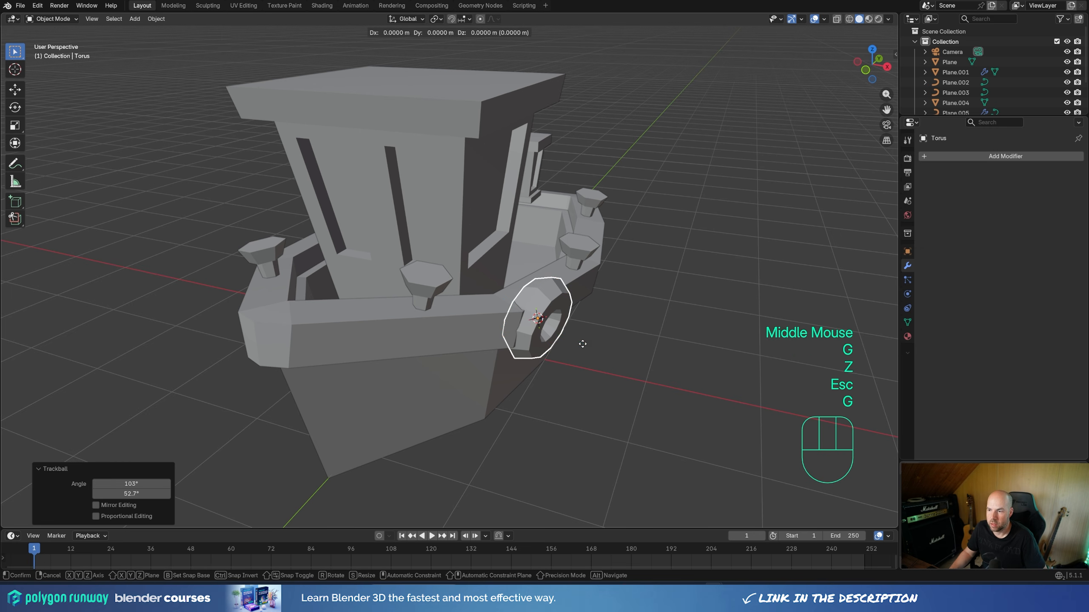
key(z)
key(z)
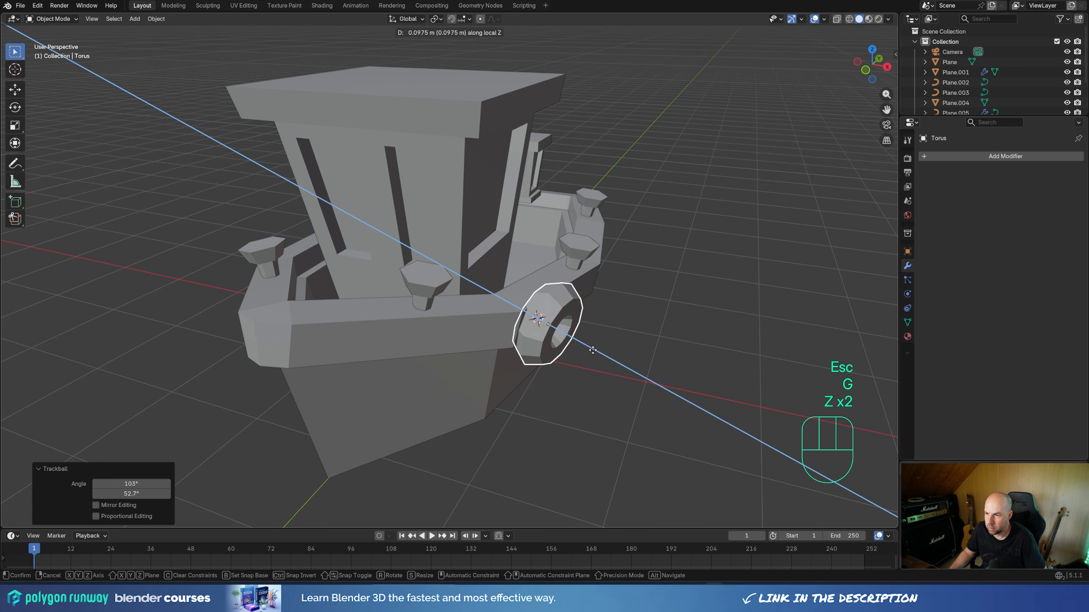
click(599, 355)
middle_drag(600, 354, 685, 298)
scroll(603, 362, down, 2)
key(s)
click(649, 357)
Step: Add a Mirror modifier to the torus across X, using the hull as mirror object
click(957, 156)
mouse_move(957, 150)
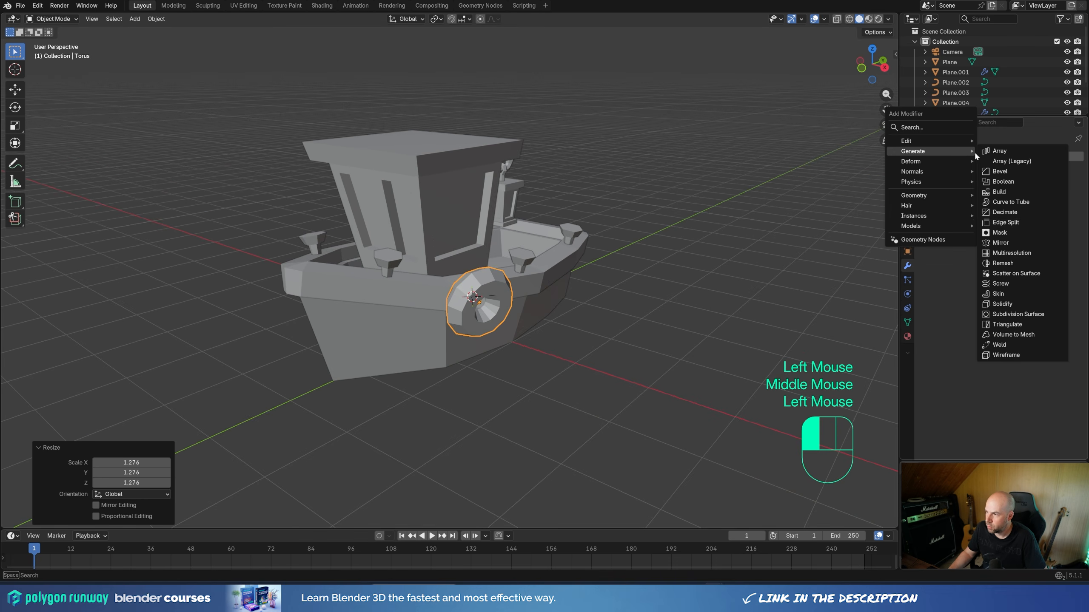
click(1015, 245)
click(1063, 225)
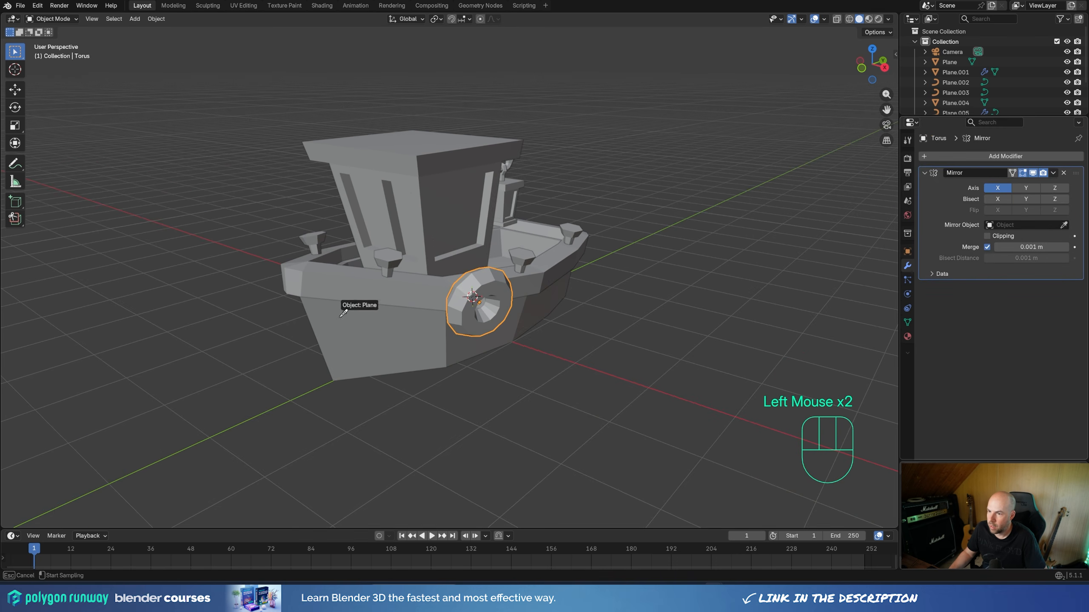
click(359, 308)
Step: Place a linked duplicate of the torus further along the hull side and trackball-rotate it about -30.4 and 66.5 degrees
middle_drag(751, 362, 571, 342)
key(alt+d)
click(527, 322)
key(r)
key(r)
click(589, 376)
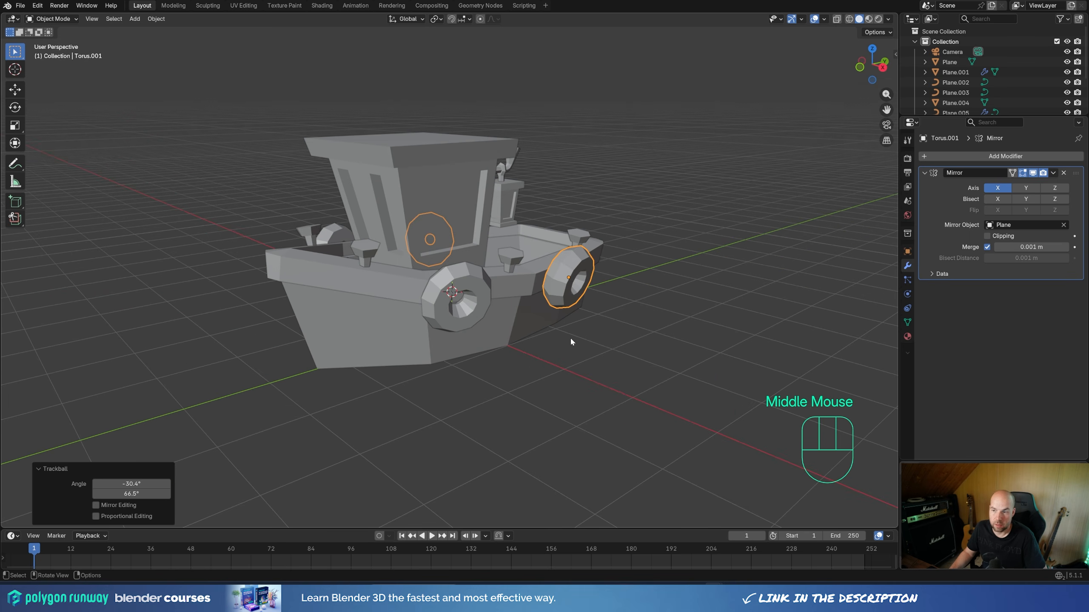
Step: Parent all the boat parts to the hull using the Object parent type, and clear the selection
drag(190, 73, 759, 383)
shift+click(363, 339)
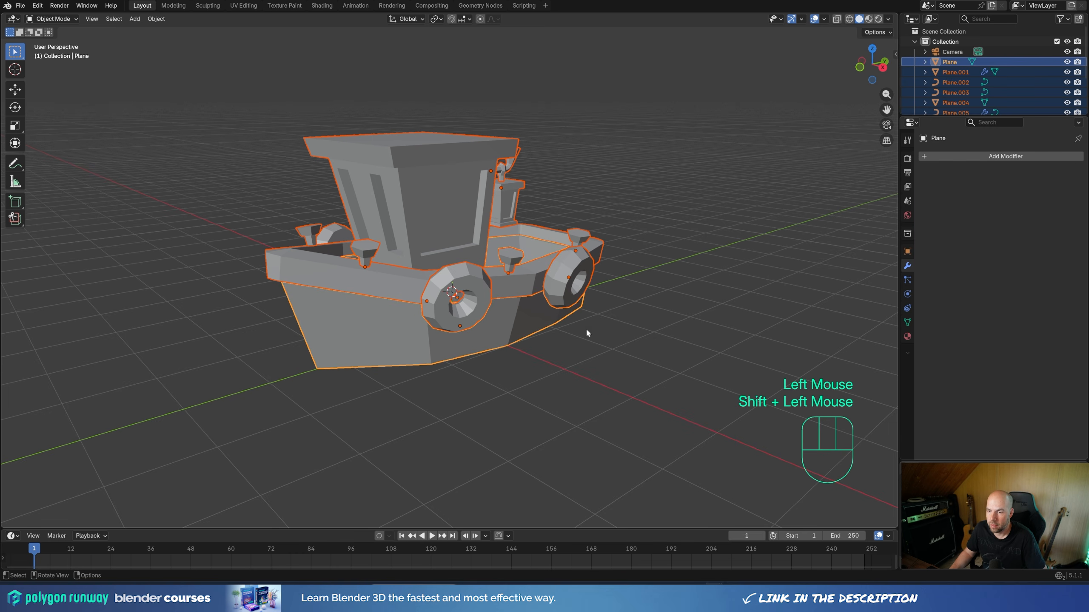
key(ctrl+p)
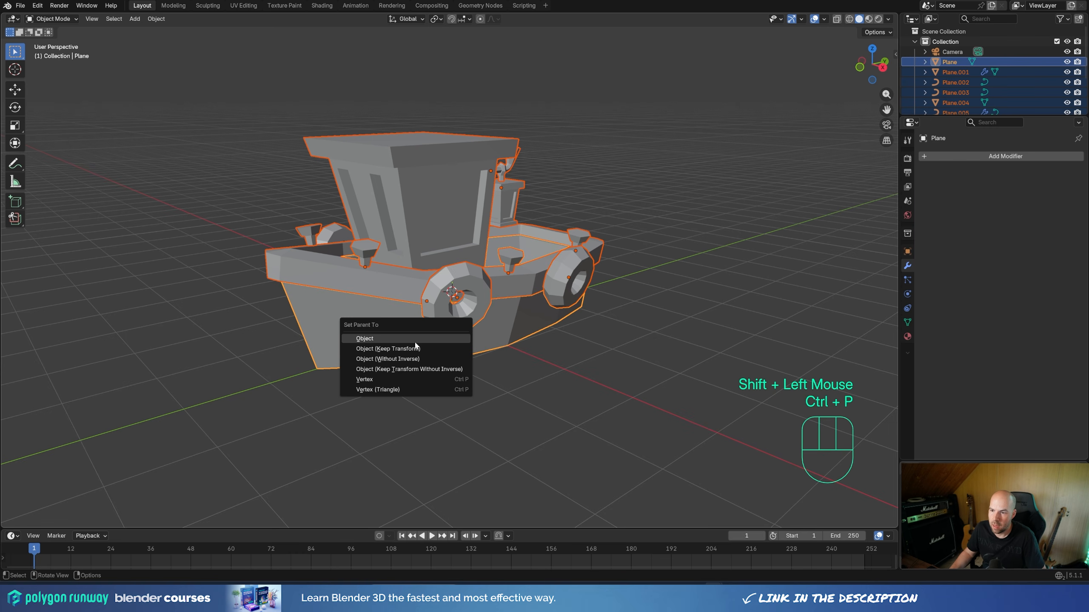
click(417, 339)
scroll(585, 253, down, 2)
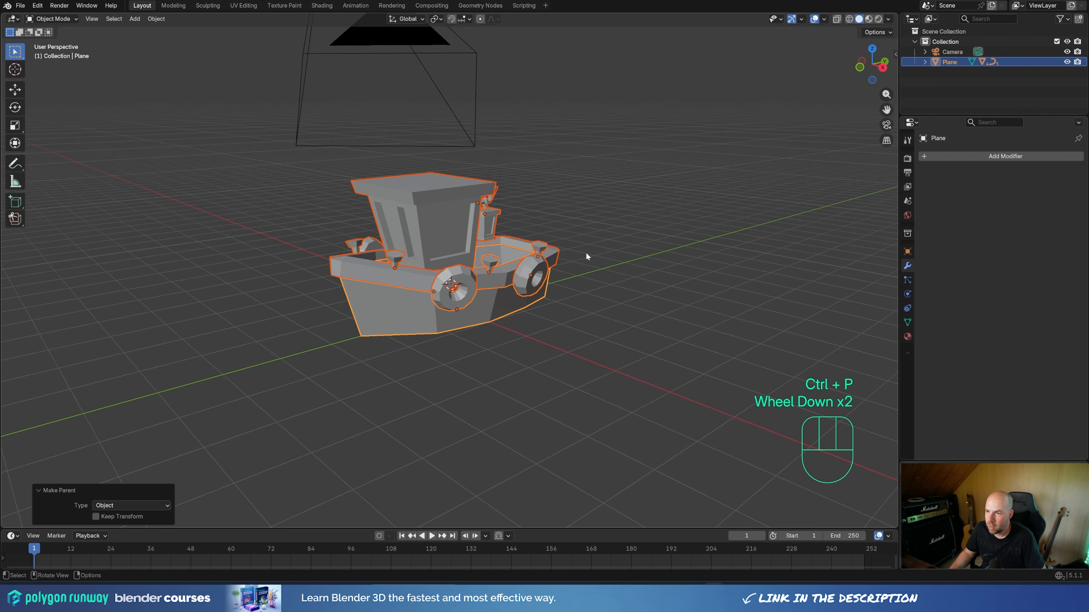
click(586, 253)
Step: Reset the 3D cursor to the world origin and add a 2 m plane there
middle_drag(509, 298, 511, 301)
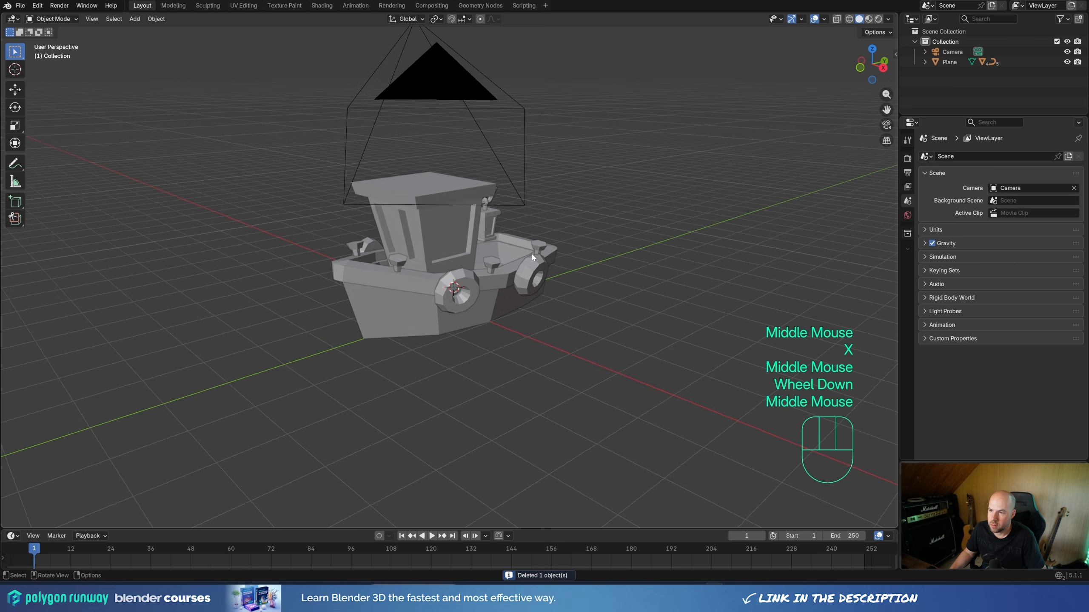
middle_drag(596, 266, 586, 261)
key(shift+s)
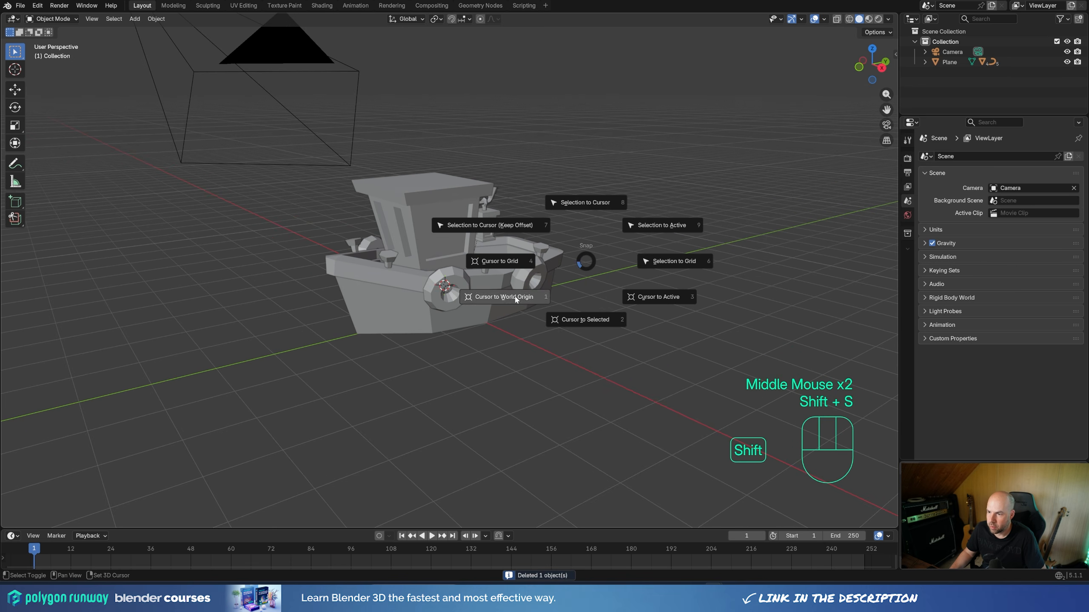
key(shift+a)
mouse_move(485, 298)
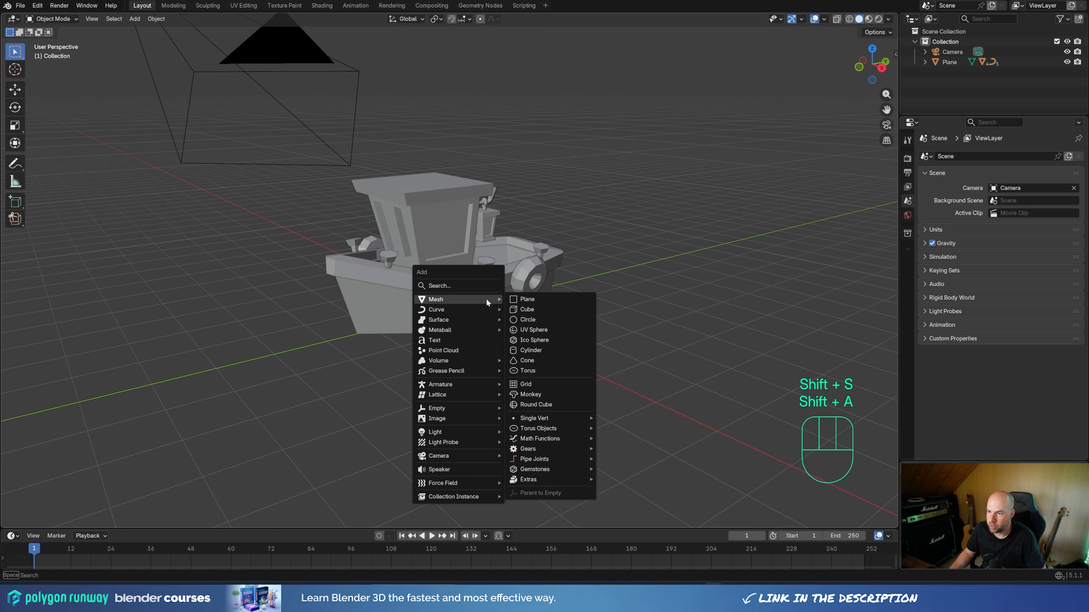
click(533, 303)
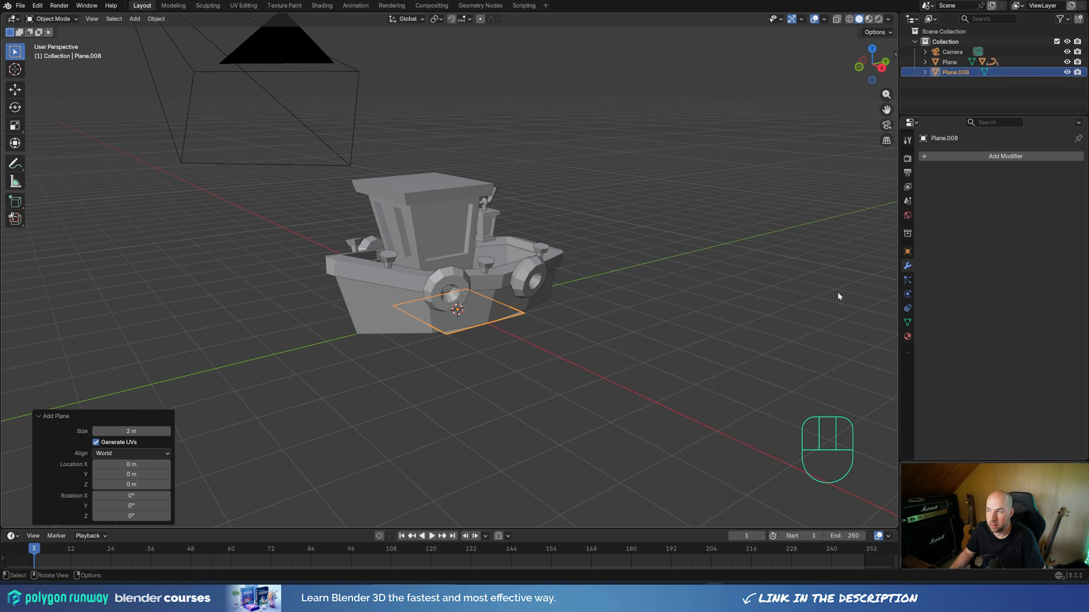
Step: Add an Ocean modifier to the new plane
click(955, 155)
mouse_move(940, 155)
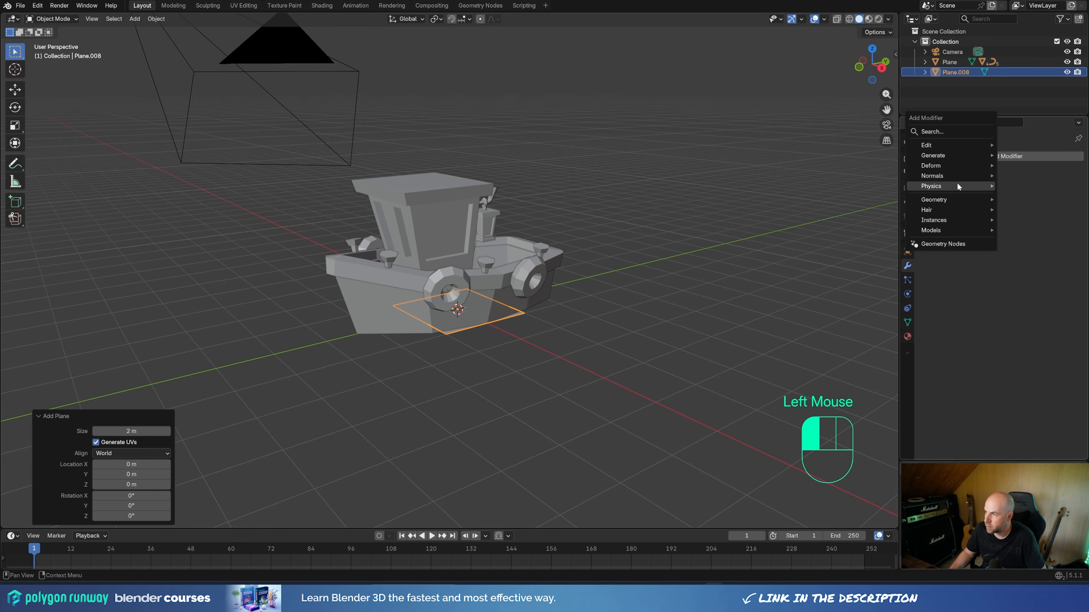
mouse_move(953, 185)
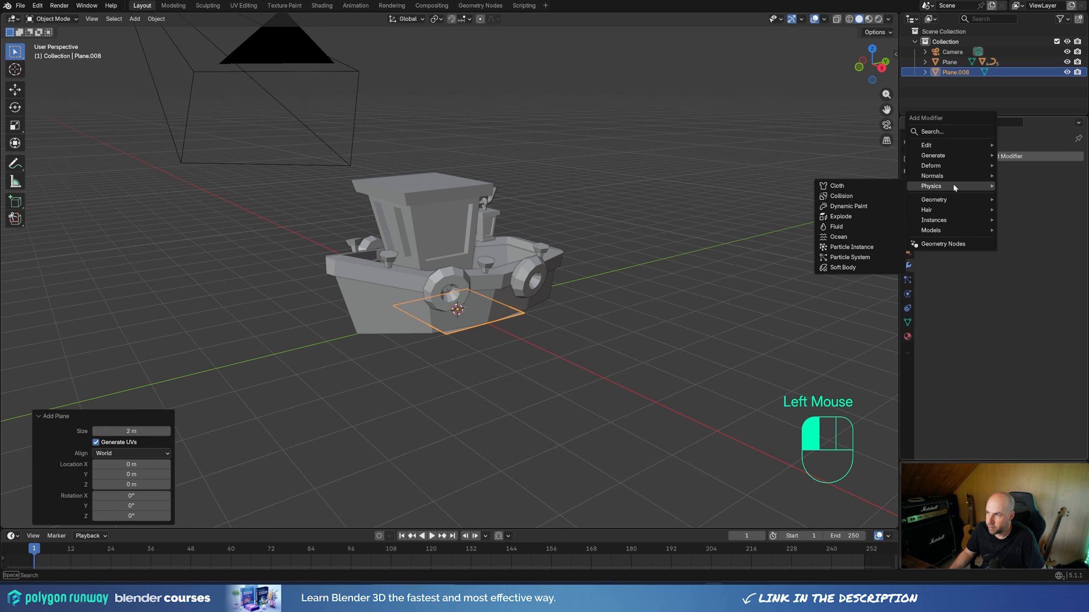
click(839, 237)
scroll(484, 247, down, 2)
middle_drag(532, 275, 568, 265)
scroll(541, 297, down, 1)
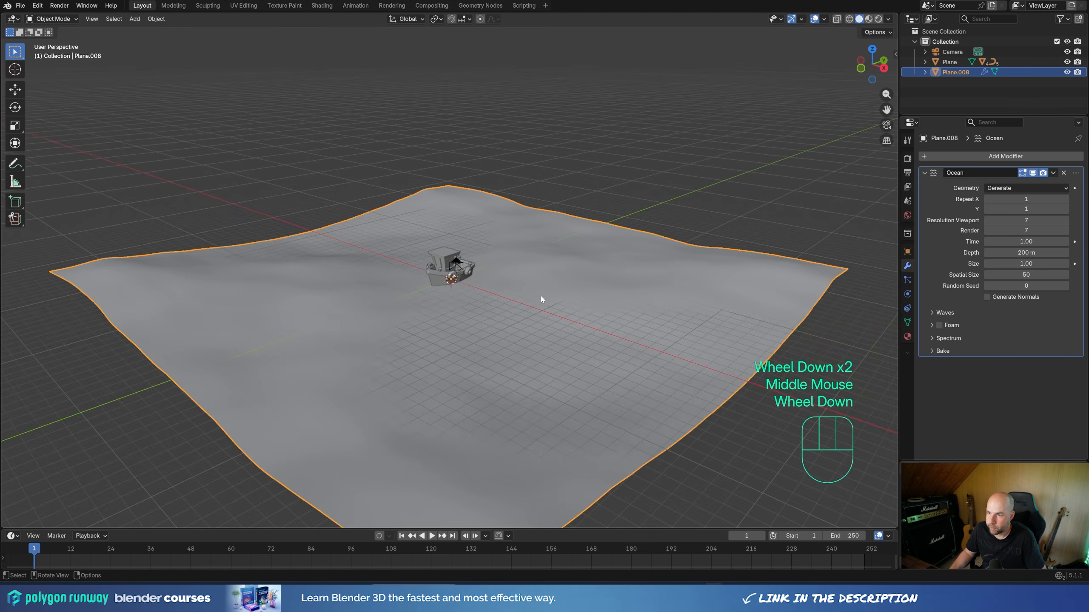
Step: Set the Ocean modifier's repeat to 2 in both X and Y
scroll(539, 298, up, 3)
scroll(540, 300, down, 2)
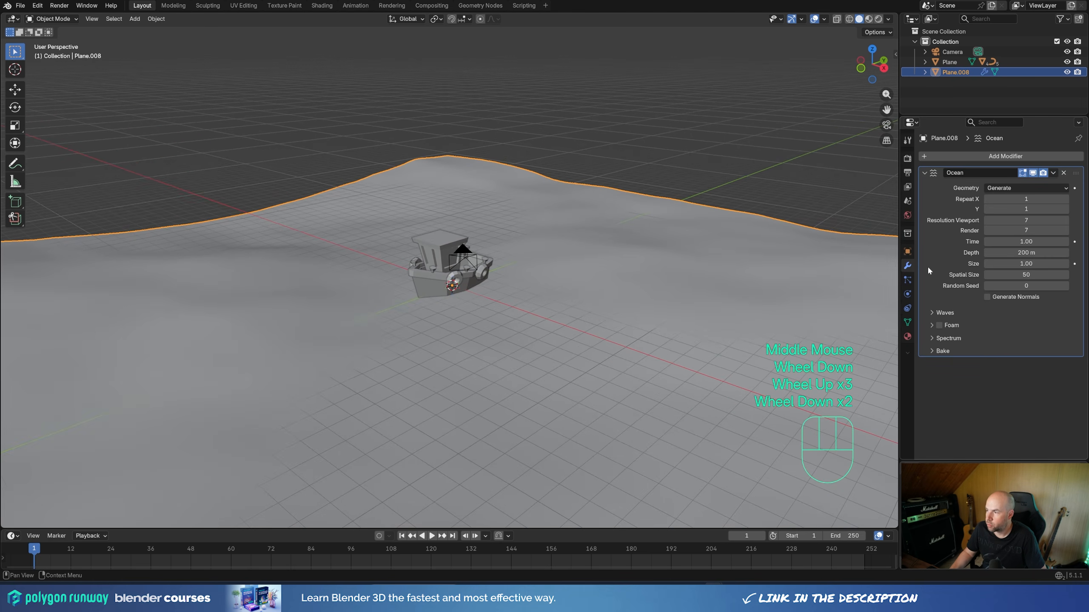
scroll(772, 247, down, 5)
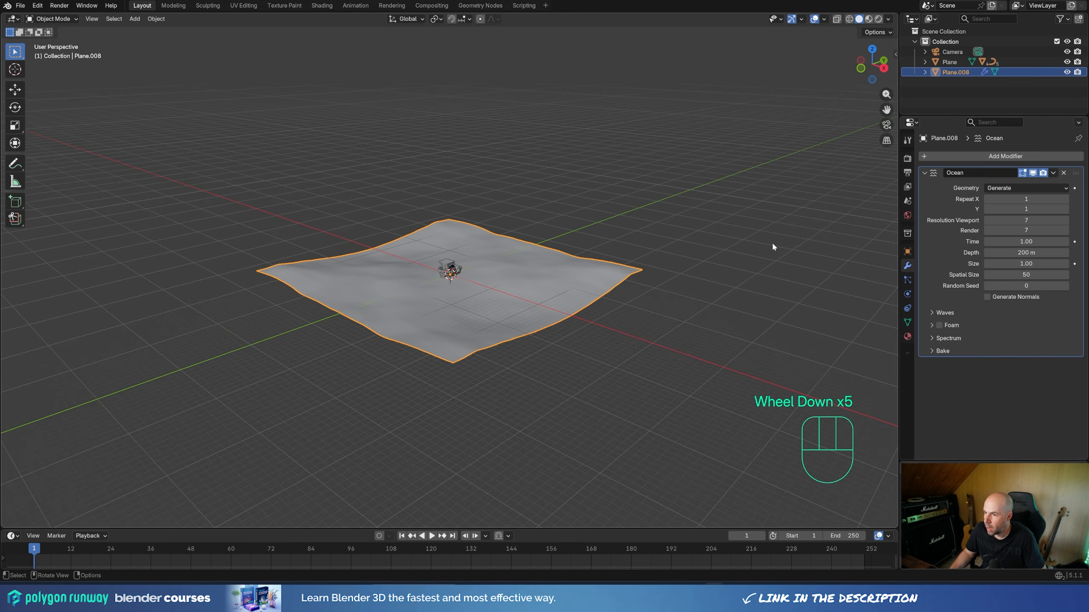
click(1065, 200)
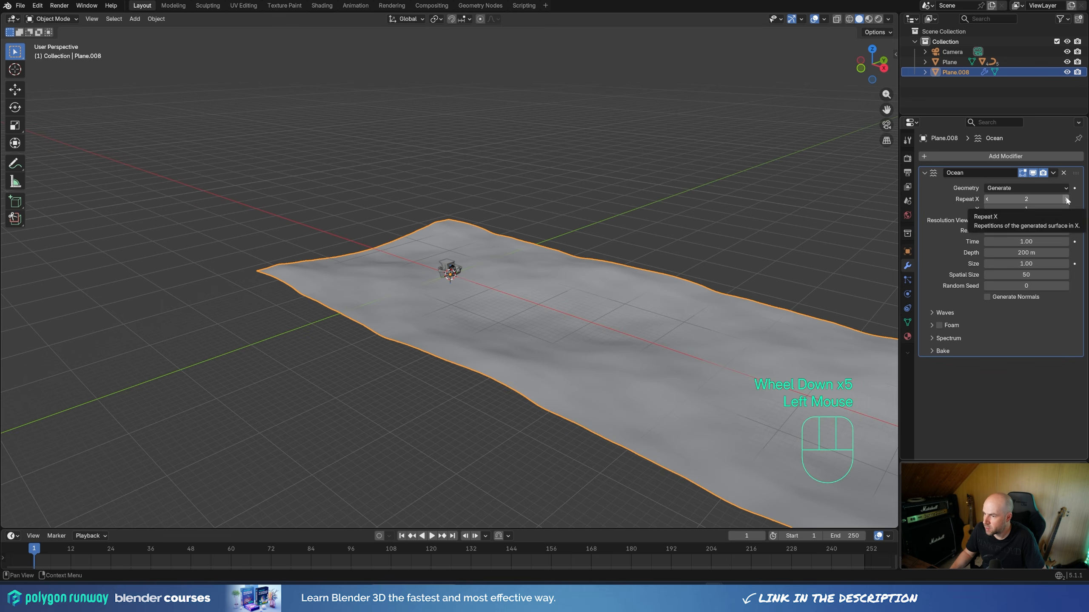
click(1065, 209)
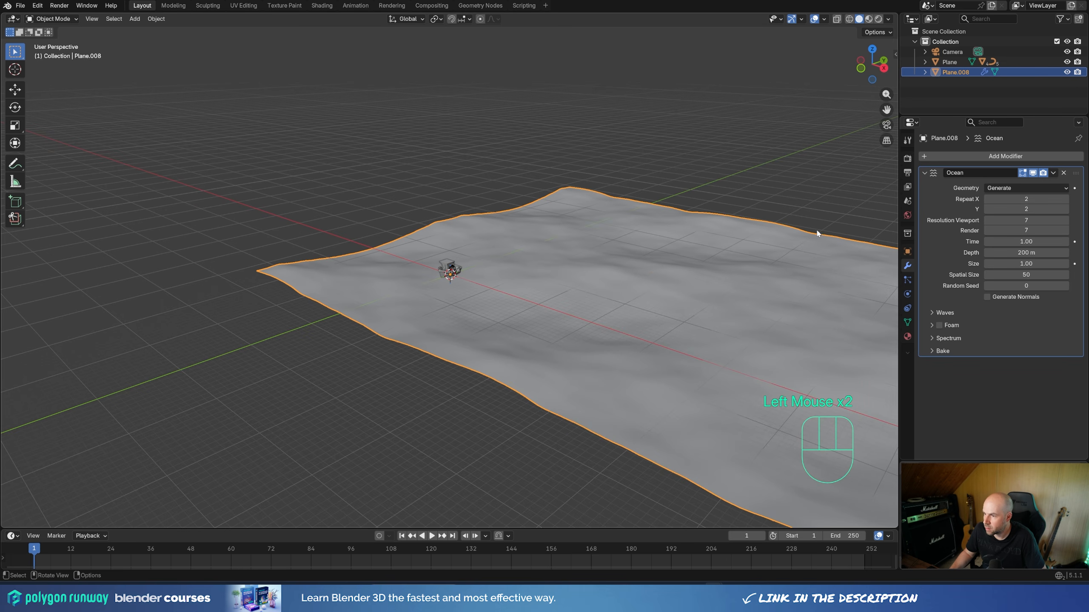
Step: Set the Ocean modifier's size to 0.40 and its repeat to 3 in both X and Y
scroll(518, 302, up, 2)
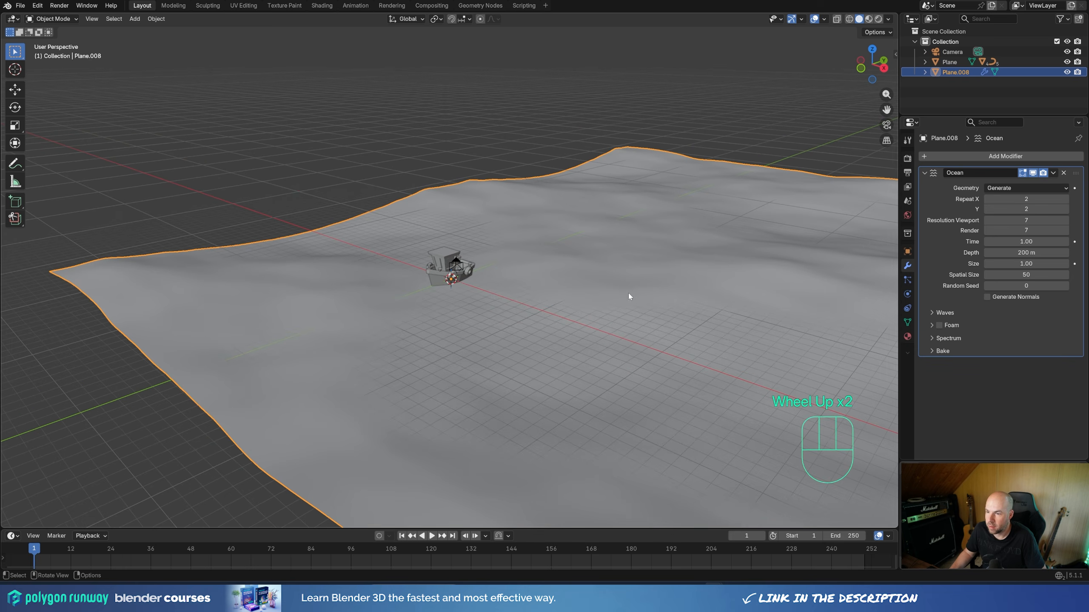
scroll(653, 246, up, 2)
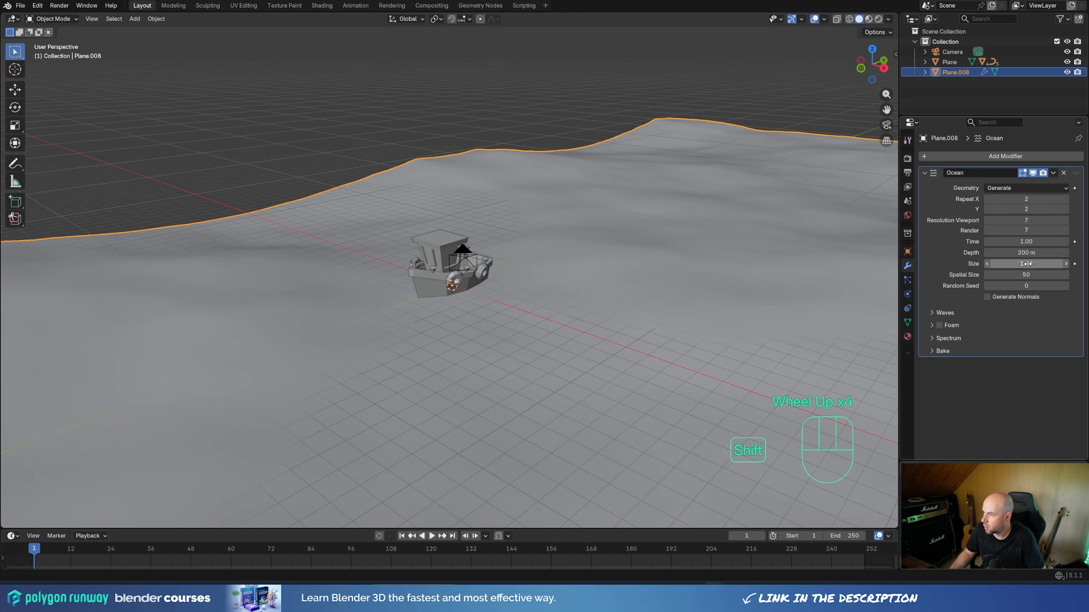
mouse_move(1027, 263)
shift+mouse_down()
mouse_move(1003, 263)
mouse_move(1028, 263)
shift+mouse_up()
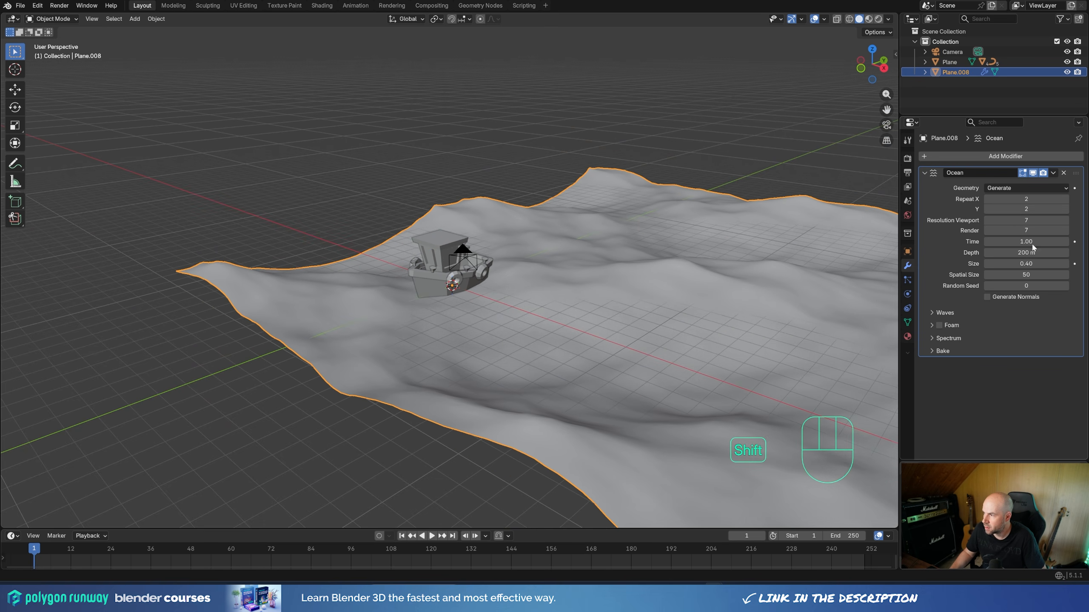
click(1071, 199)
click(1071, 209)
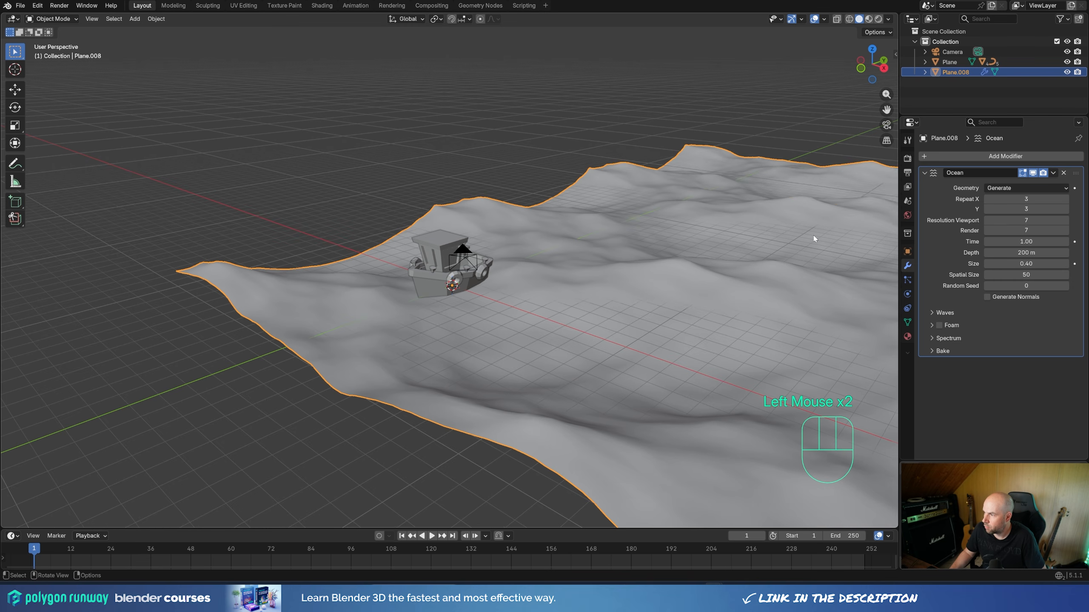
Step: In top view, move the ocean about -19.8 m in X and -19.6 m in Y to centre it around the boat
scroll(704, 233, down, 2)
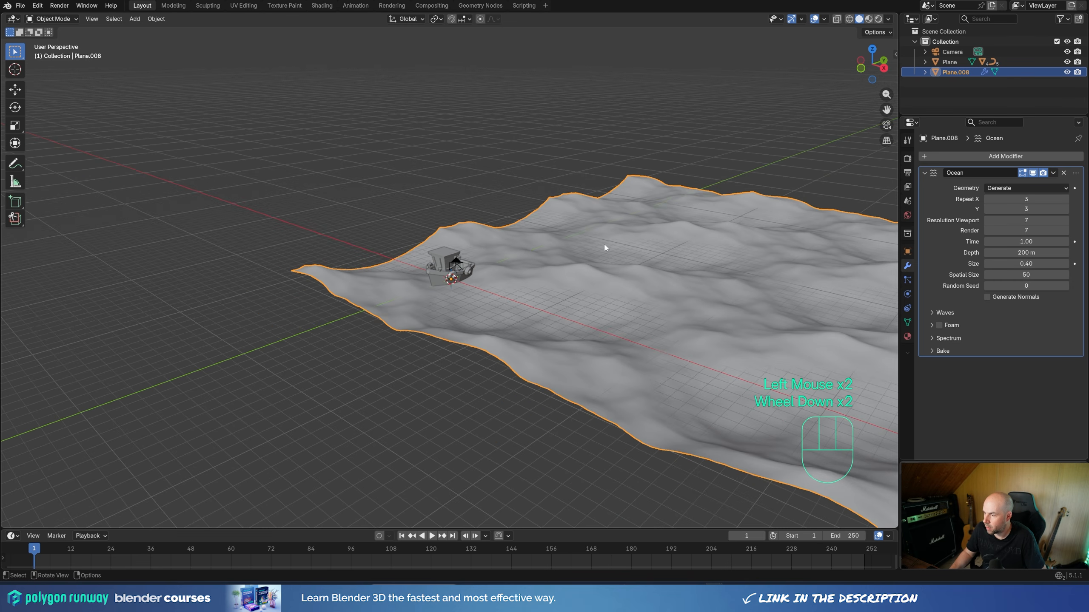
key(KP_7)
scroll(590, 155, down, 3)
shift+middle_drag(590, 154, 584, 202)
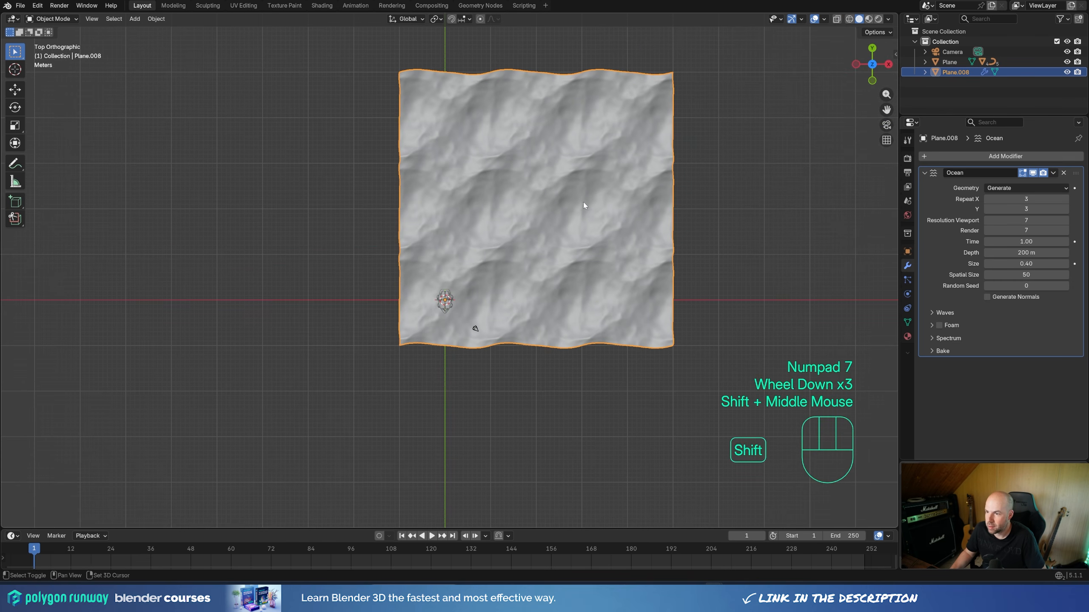
key(g)
key(h)
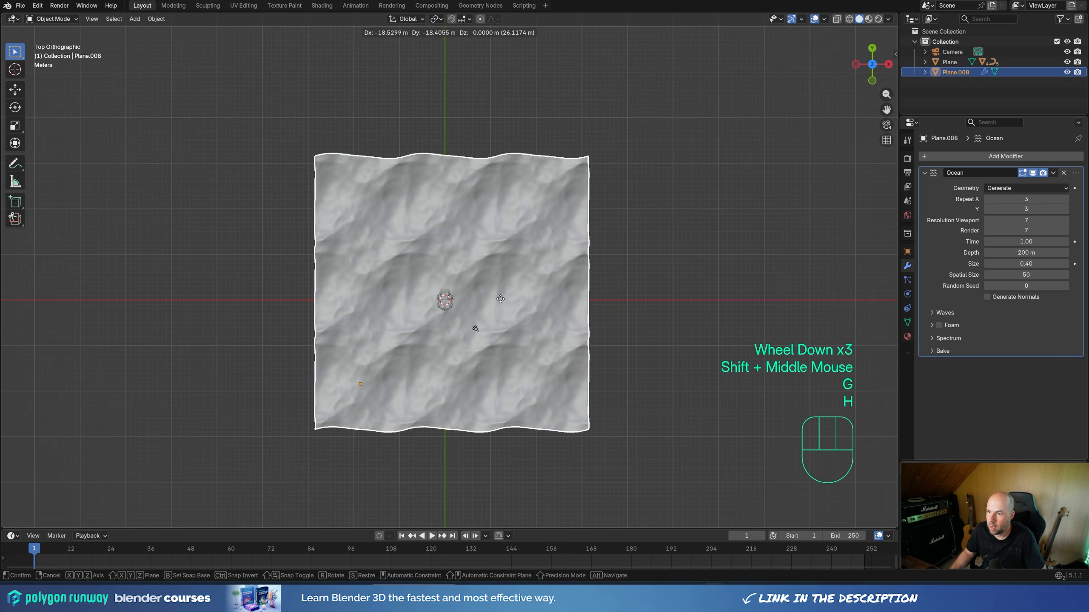
click(497, 300)
middle_drag(497, 300, 608, 260)
scroll(397, 295, up, 3)
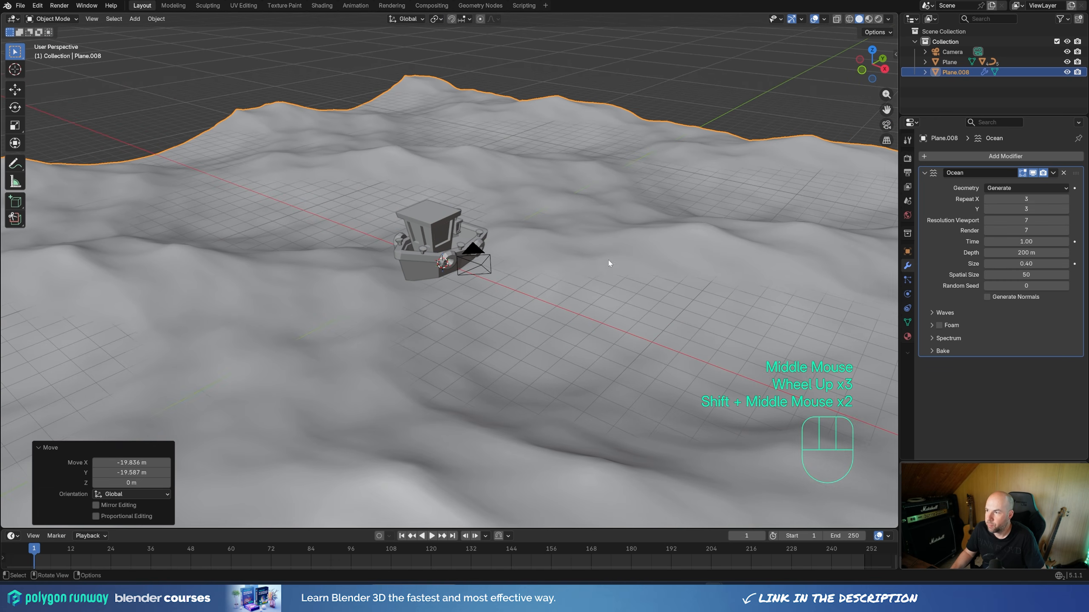
Step: Apply the Ocean modifier to the water mesh
click(924, 172)
click(1053, 172)
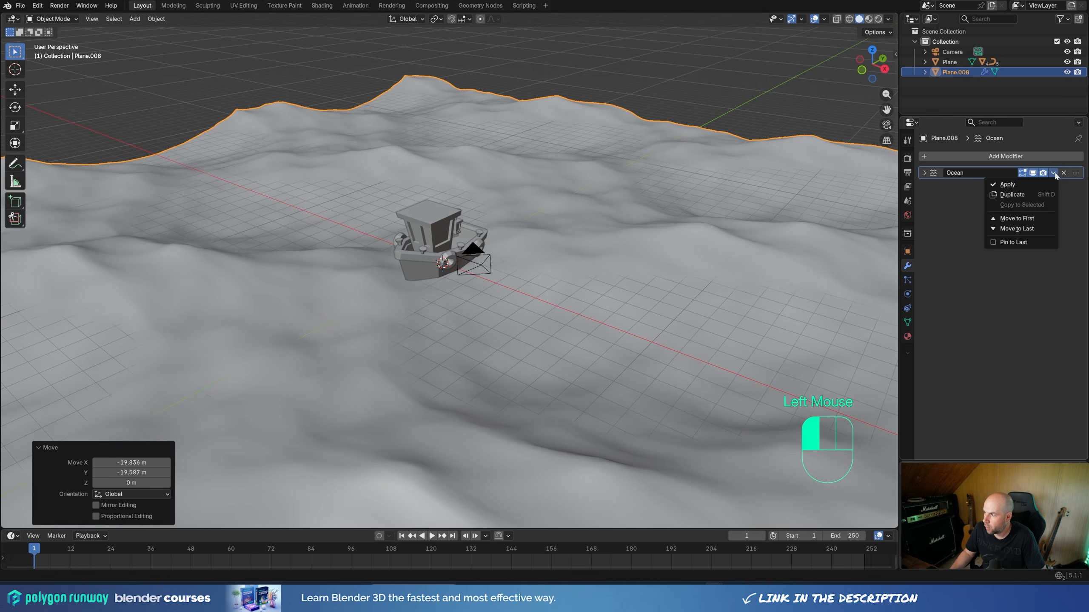
click(1008, 184)
key(Tab)
key(Tab)
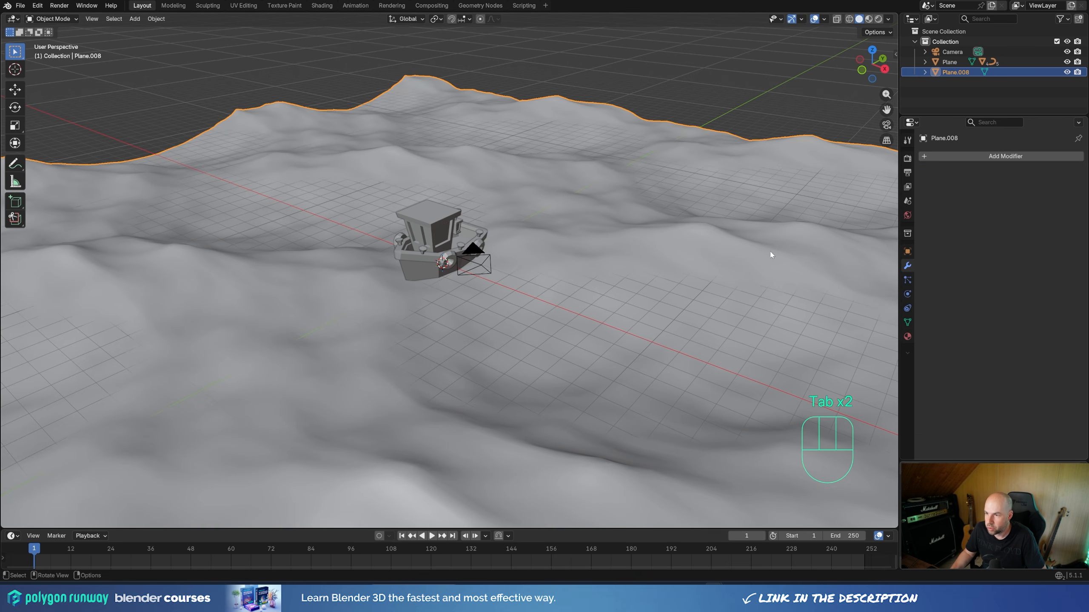
Step: Add a Decimate modifier to the water mesh in Un-Subdivide mode with 2 iterations
click(965, 156)
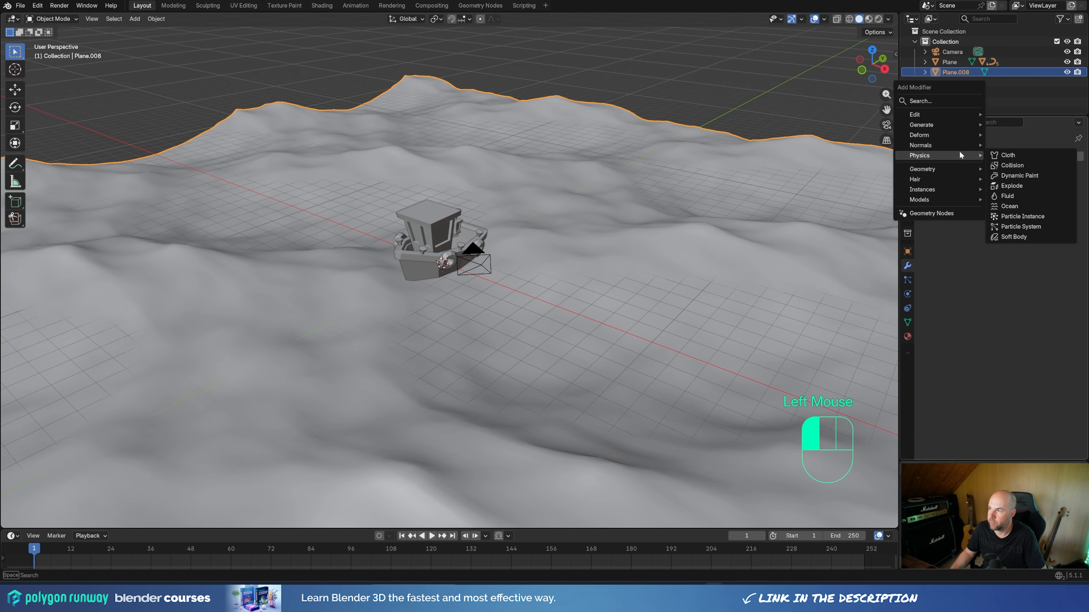
mouse_move(957, 124)
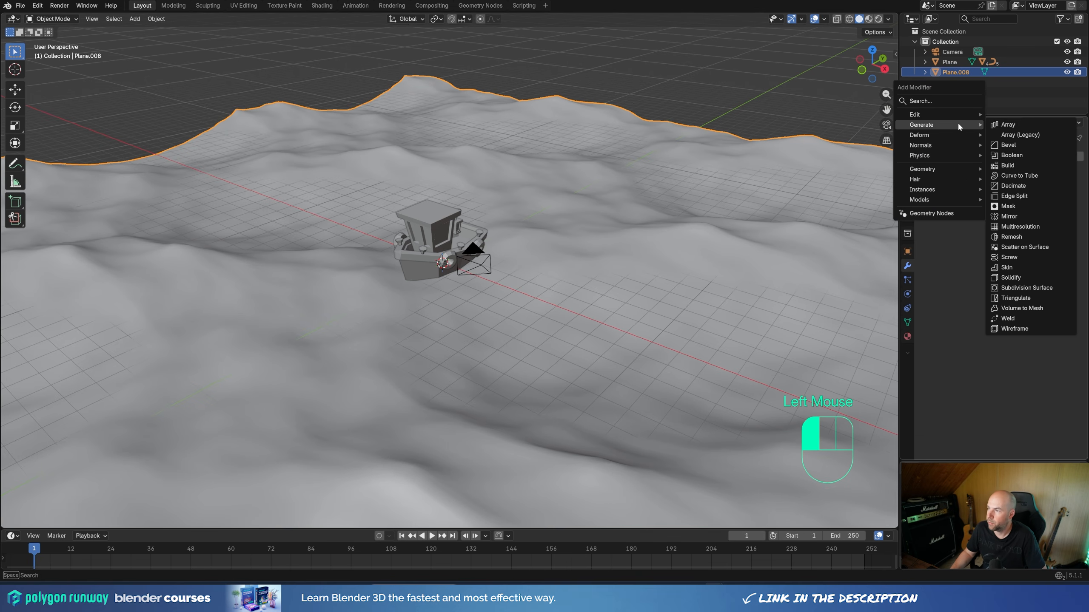
click(1023, 188)
click(999, 188)
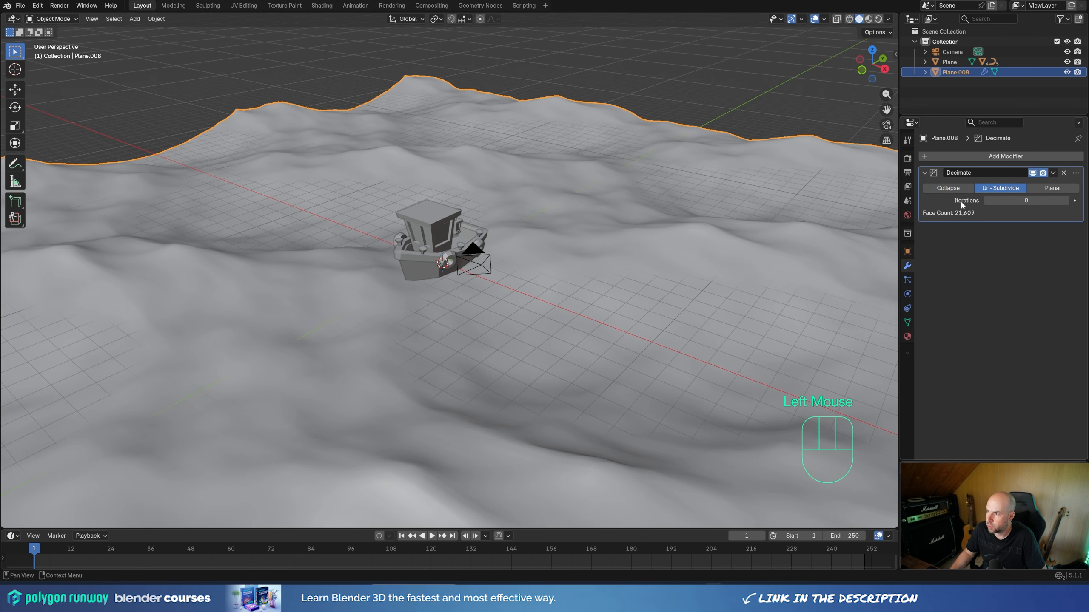
click(1065, 203)
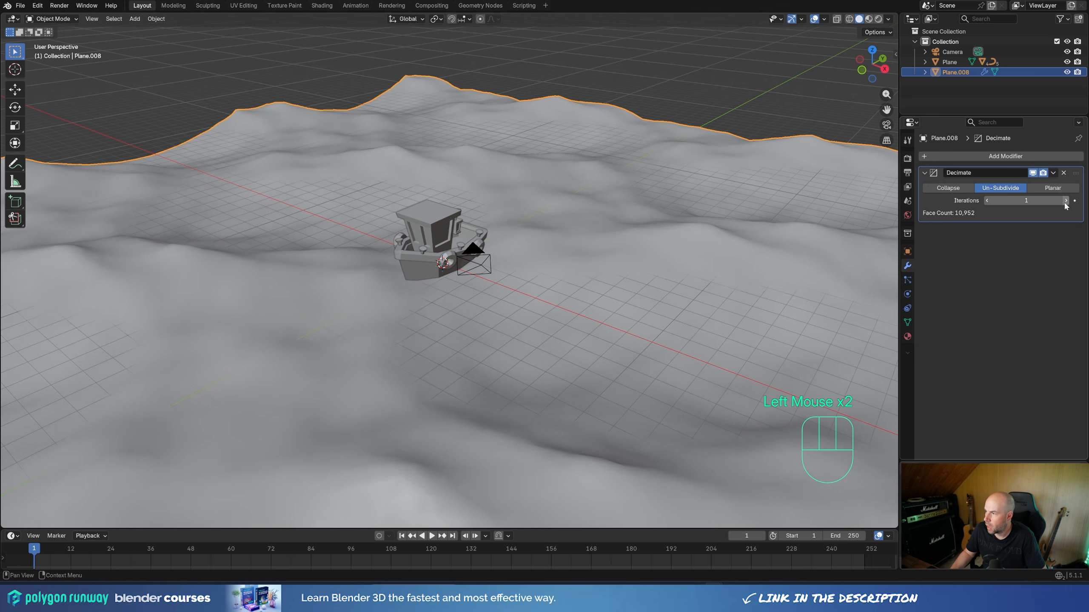
Step: Shade the water mesh flat and set the Decimate iterations to 4 for a low-poly look
right_click(485, 180)
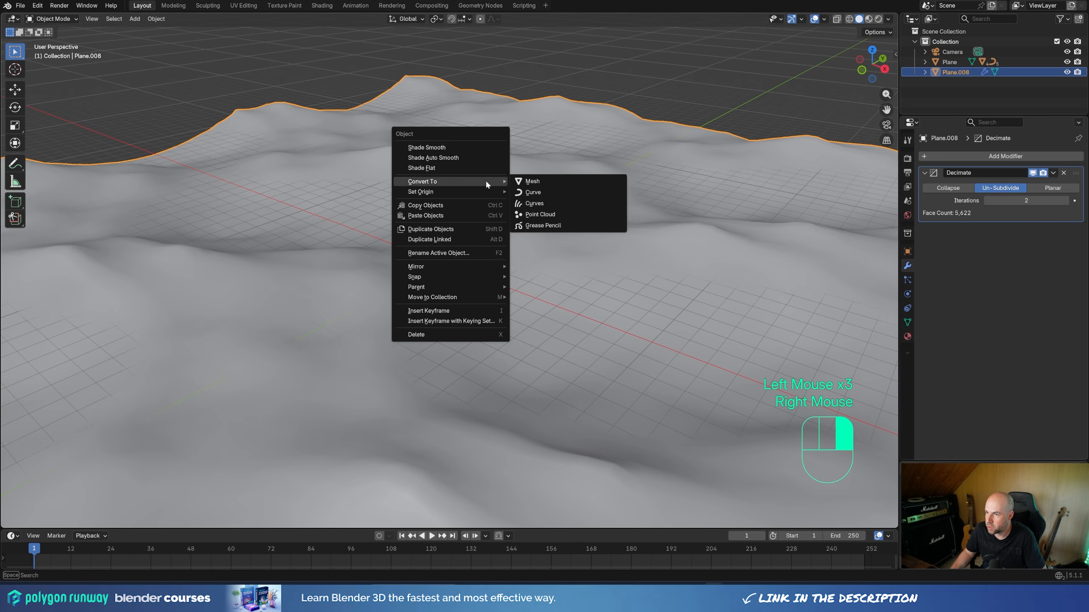
click(446, 168)
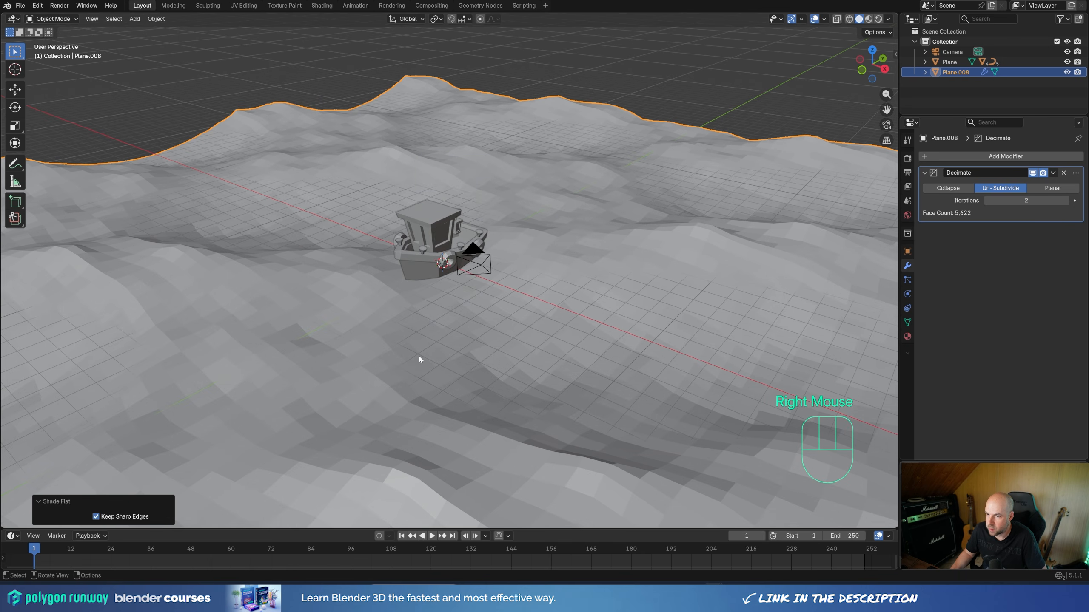
click(1065, 201)
click(1066, 201)
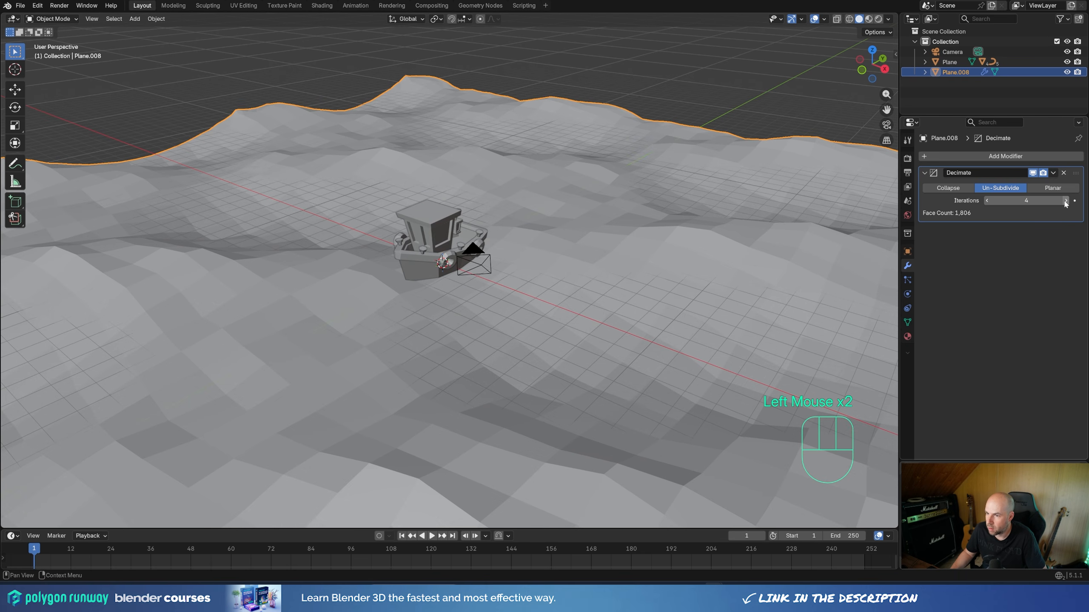
click(1066, 202)
click(1066, 202)
click(987, 202)
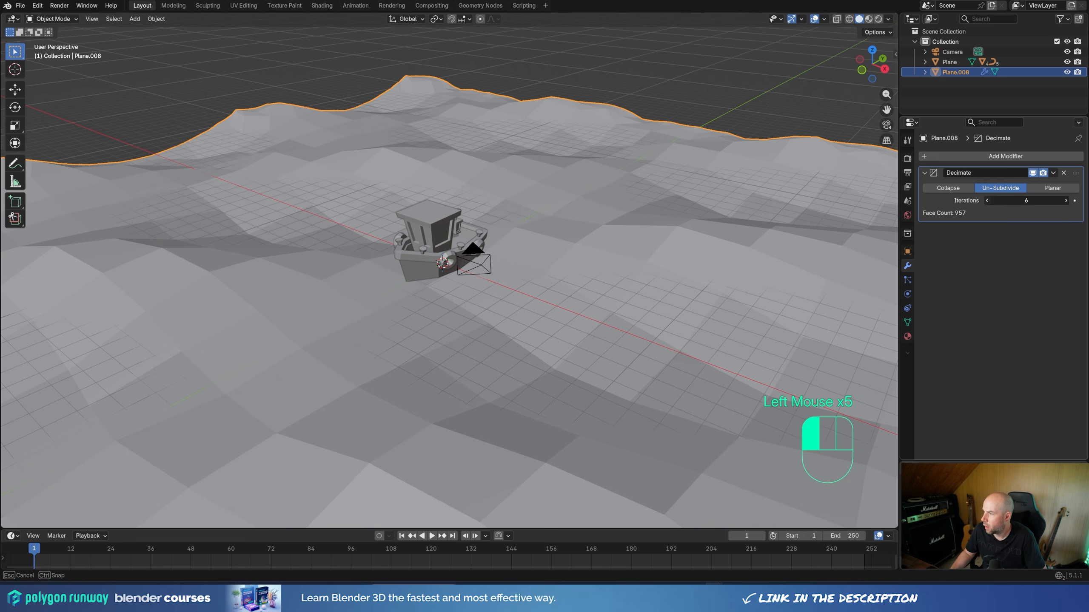
click(987, 202)
scroll(456, 266, down, 2)
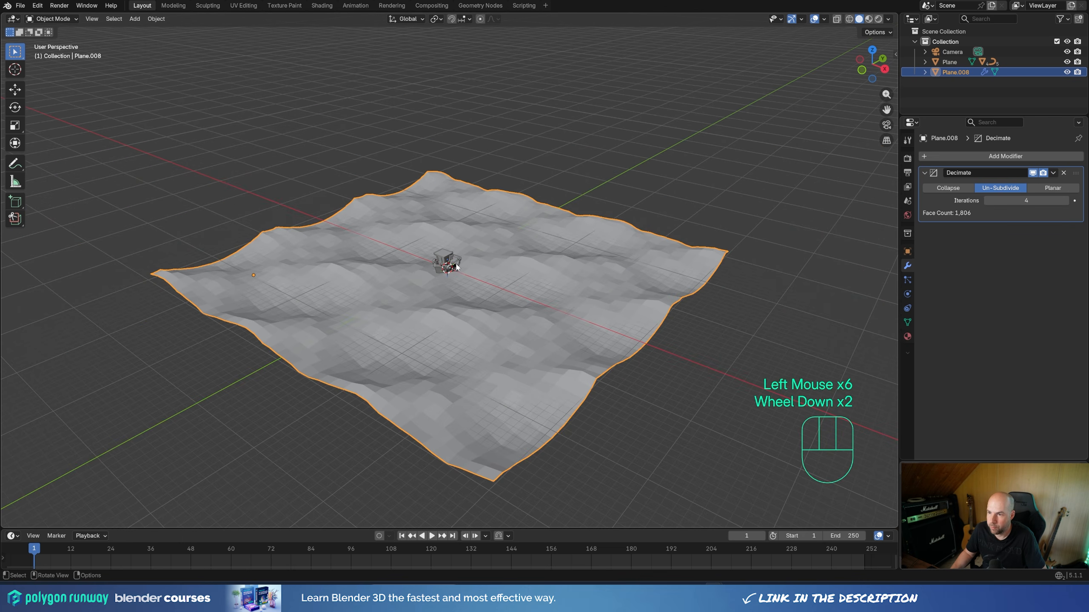
Step: Select the boat hull and trackball-rotate the boat so it tilts on the waves
scroll(456, 266, up, 2)
middle_drag(467, 266, 521, 241)
click(398, 274)
scroll(506, 249, up, 2)
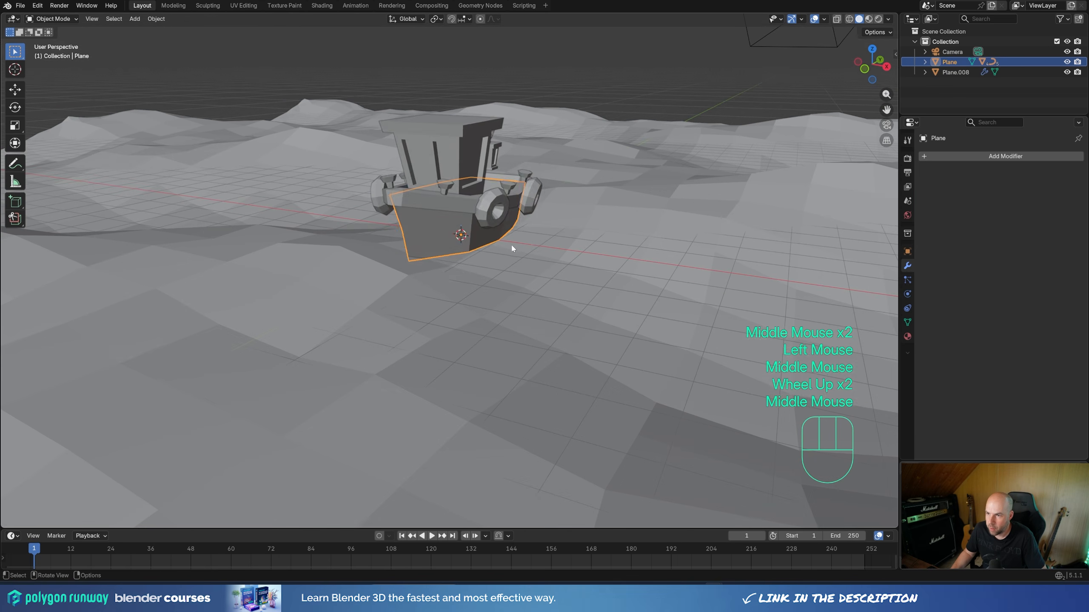
key(r)
key(r)
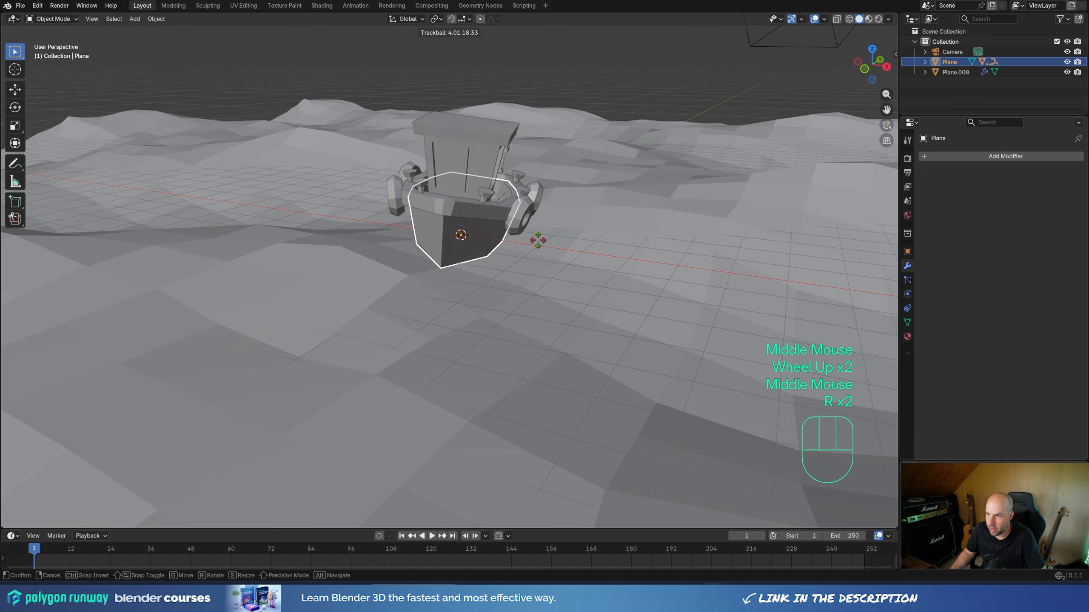
click(537, 245)
Step: Lower the boat along Z to about -0.2 m and trackball-rotate it by about -1.72 degrees
middle_drag(536, 244, 599, 258)
scroll(566, 236, right, 1)
key(g)
key(z)
click(566, 240)
scroll(598, 259, down, 1)
scroll(600, 262, down, 1)
key(r)
key(r)
click(599, 212)
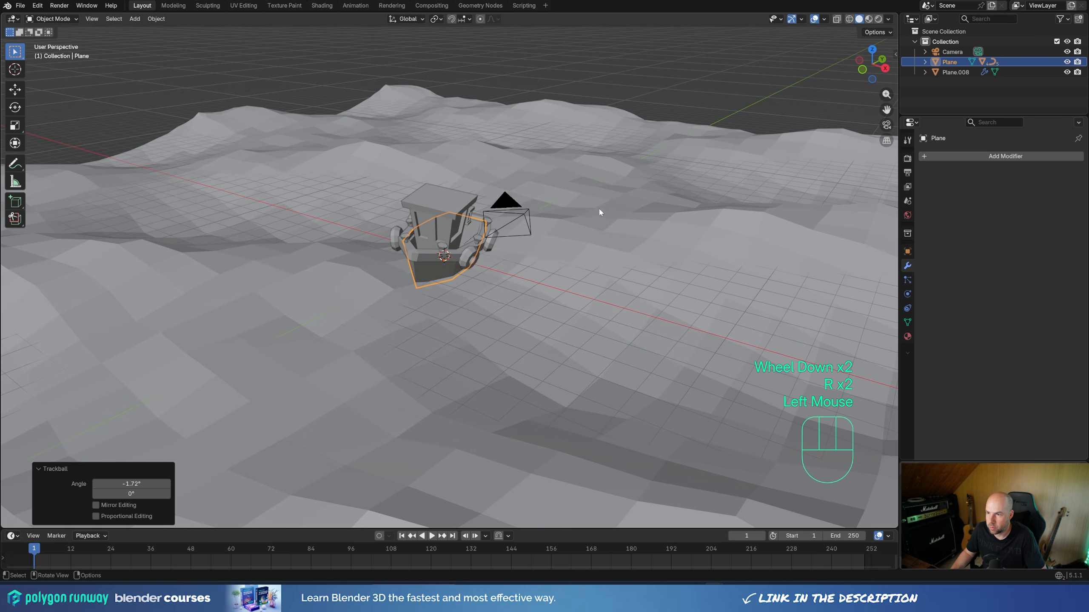
Step: Look through the scene camera and lock the camera to the view
key(KP_0)
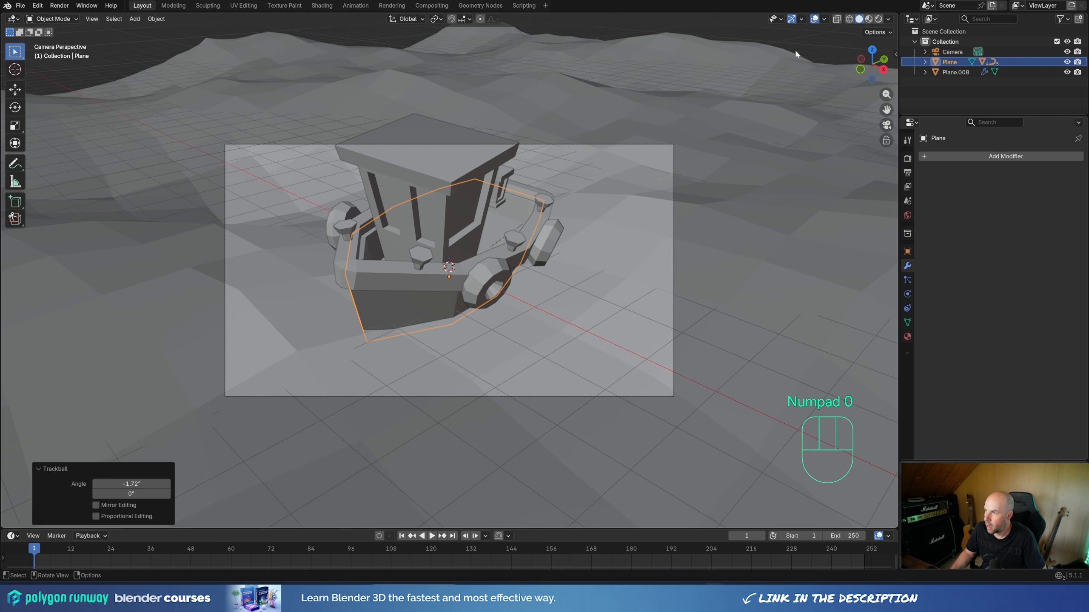
key(n)
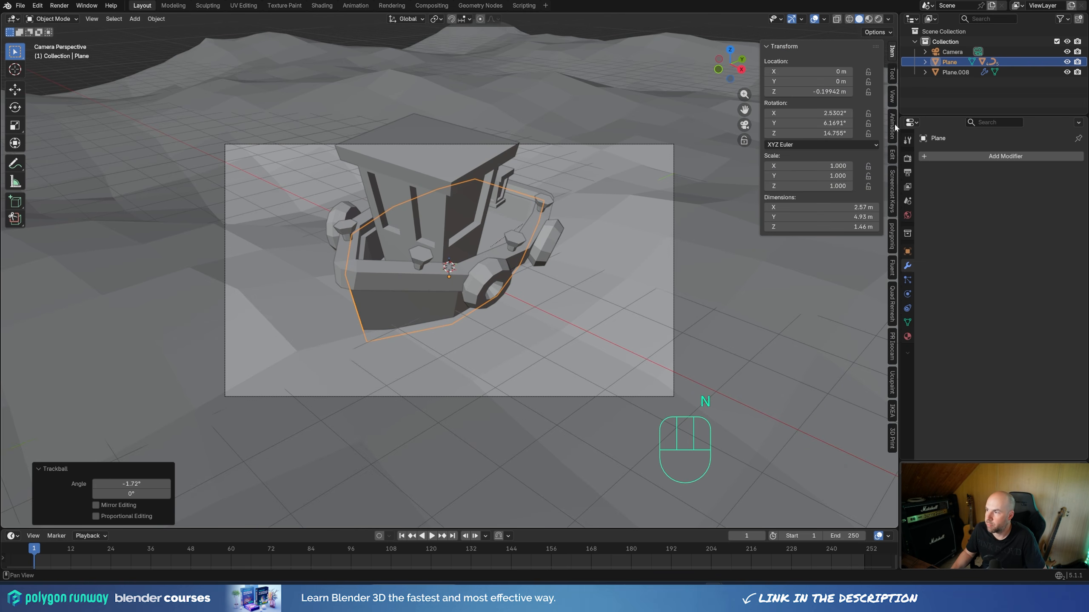
click(892, 96)
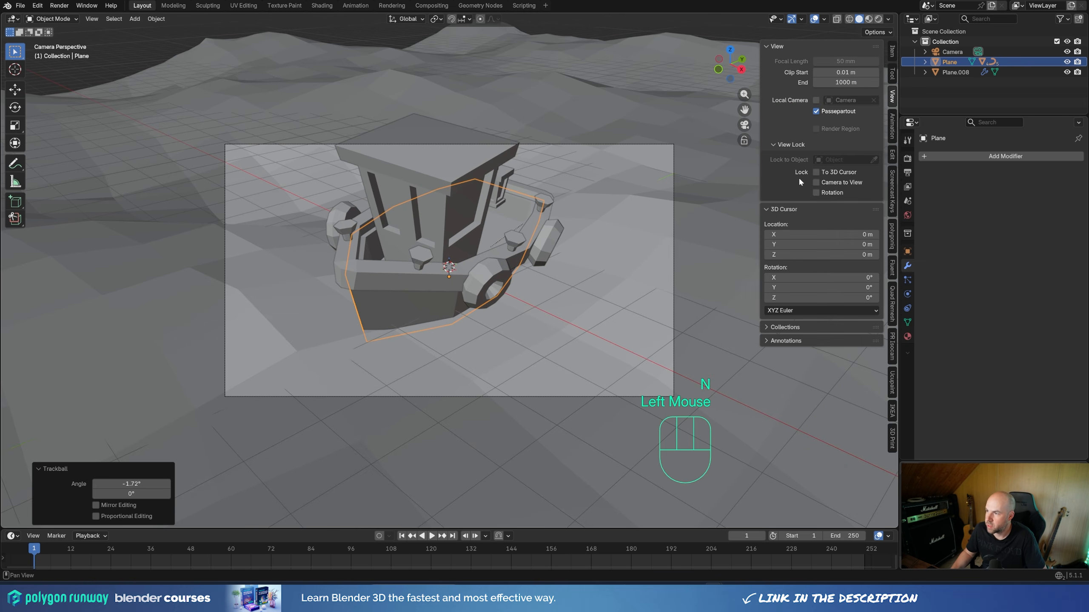
click(829, 184)
Step: Reframe the camera so the whole boat fits in the middle of the frame, and unlock the camera from the view
shift+middle_drag(571, 230, 576, 288)
scroll(575, 256, down, 1)
scroll(580, 253, up, 2)
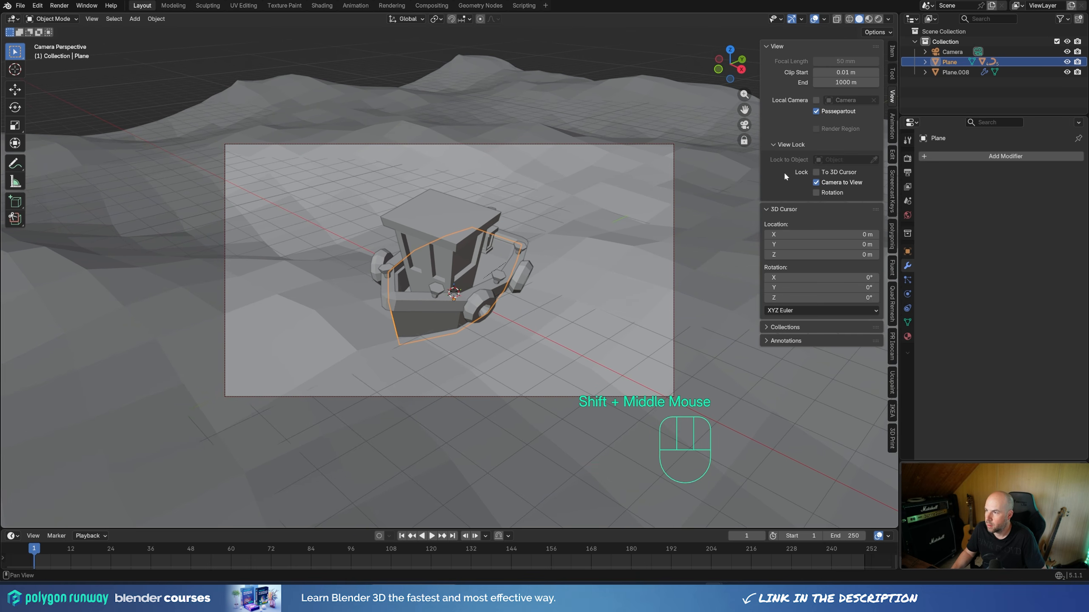
click(815, 183)
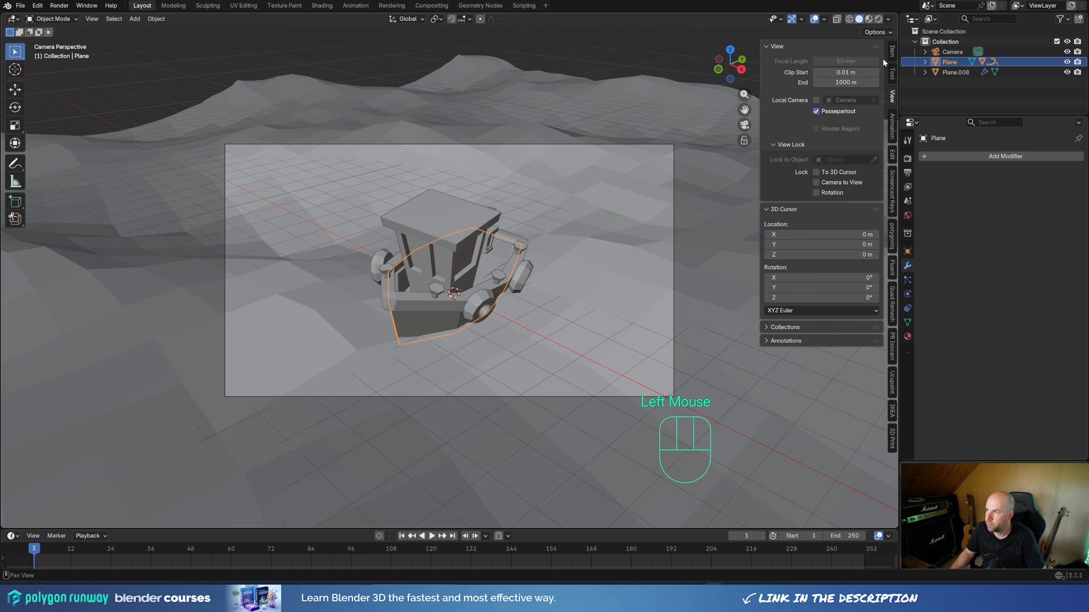
click(891, 52)
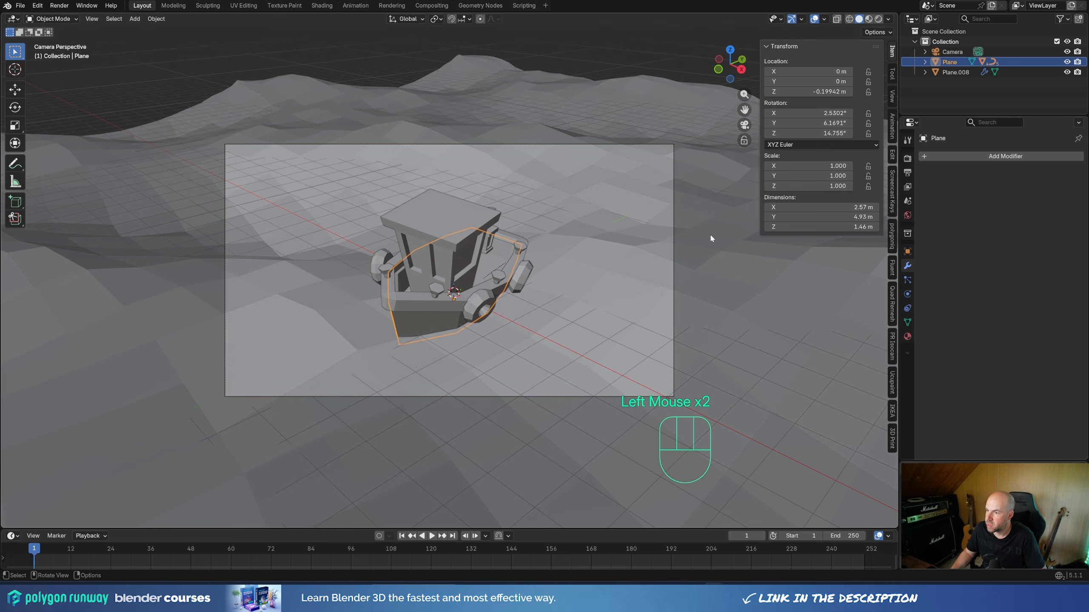
Step: Hide the transform sidebar, enable raytracing in the render settings, and show the viewport in Rendered shading
key(n)
click(907, 159)
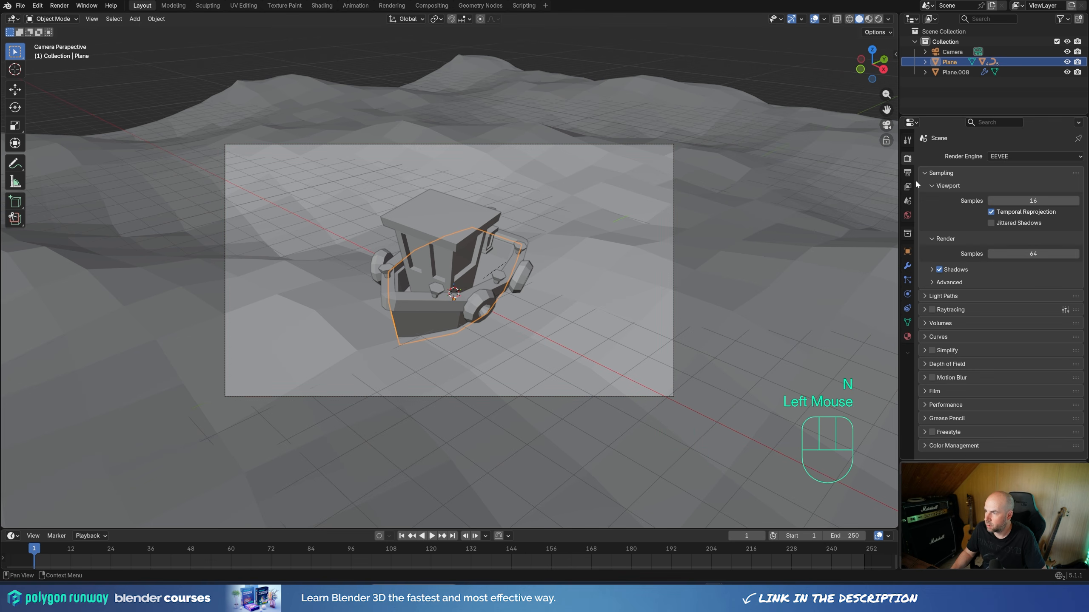
click(931, 309)
key(z)
click(660, 231)
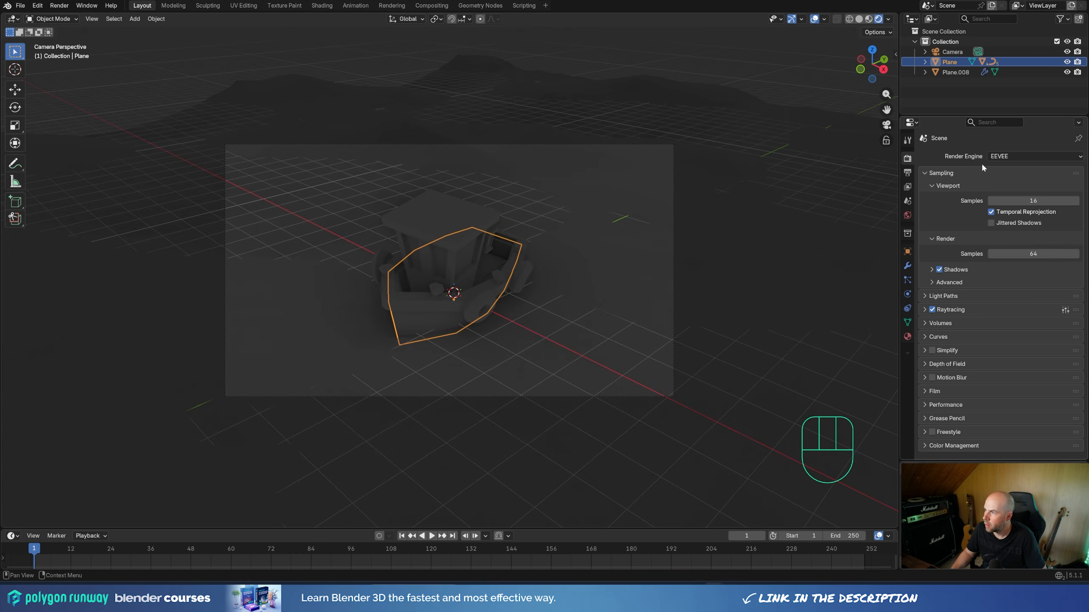
Step: Switch the render engine to Cycles on GPU Compute, enable viewport denoising, and set the render max samples to 512
click(1020, 156)
click(1001, 190)
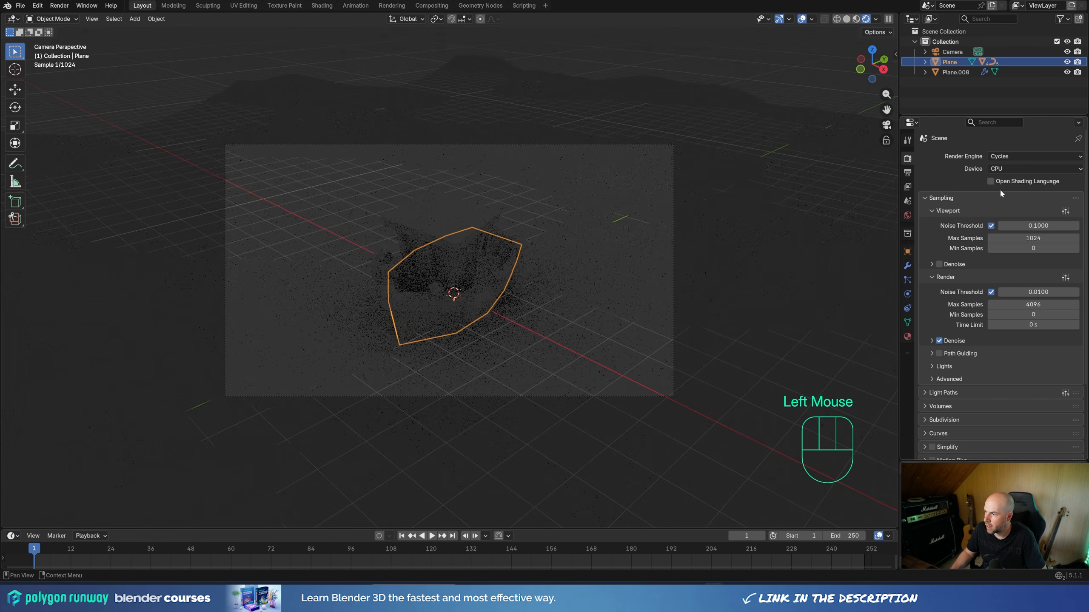
click(1002, 169)
click(1002, 192)
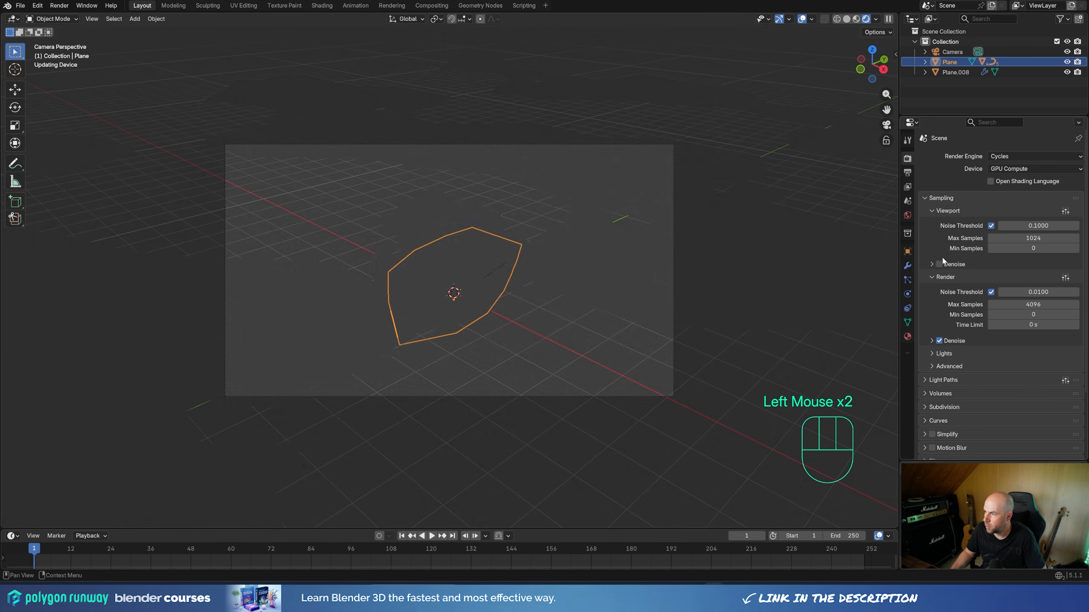
click(939, 265)
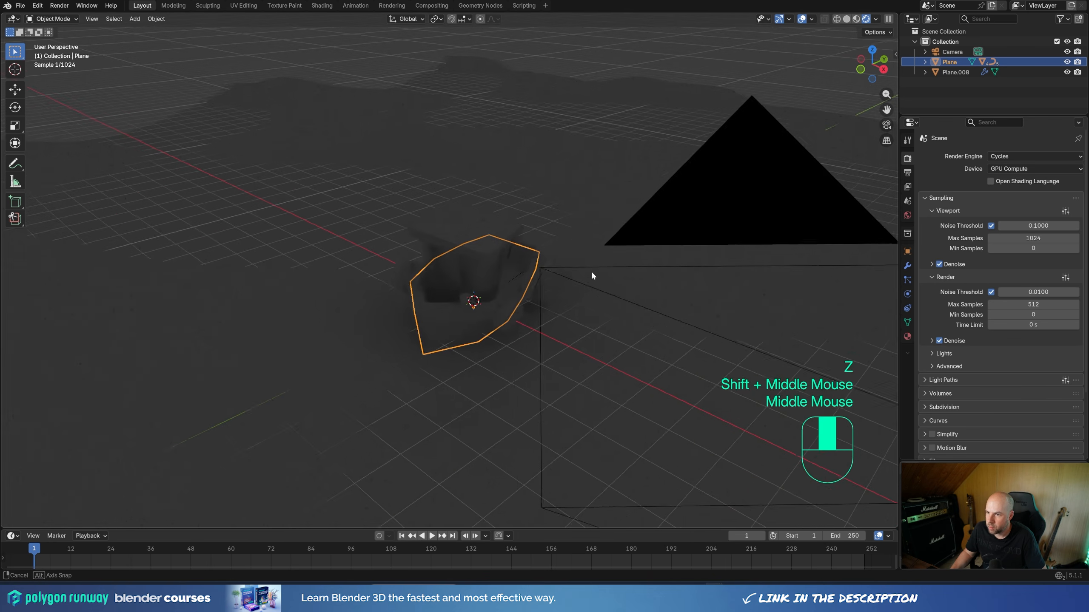
Step: Leave the camera view and add an area light to the scene at the world origin
middle_drag(591, 271, 517, 276)
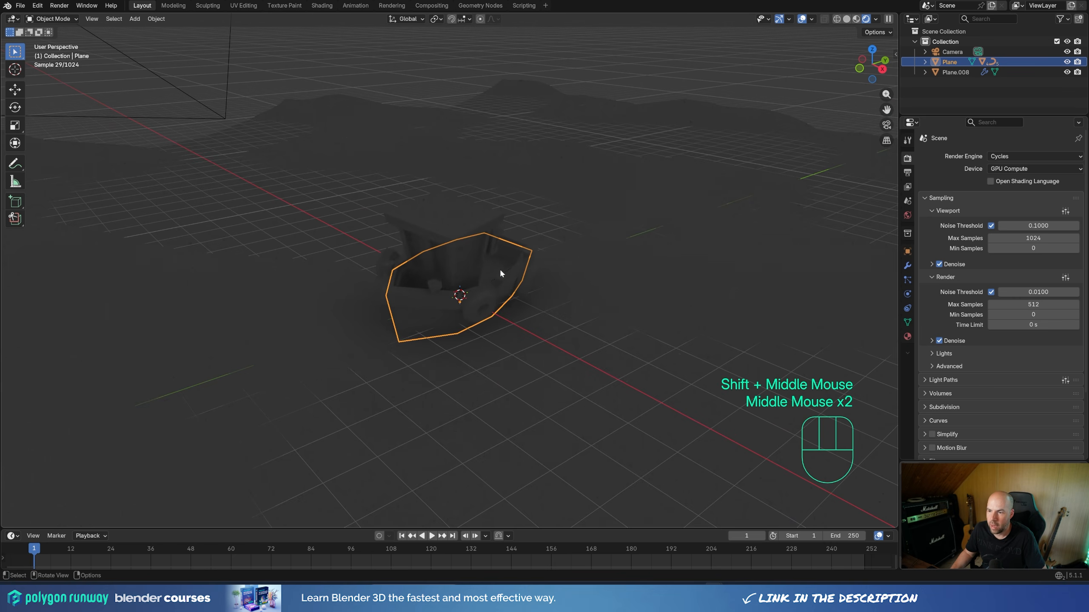
scroll(506, 270, down, 2)
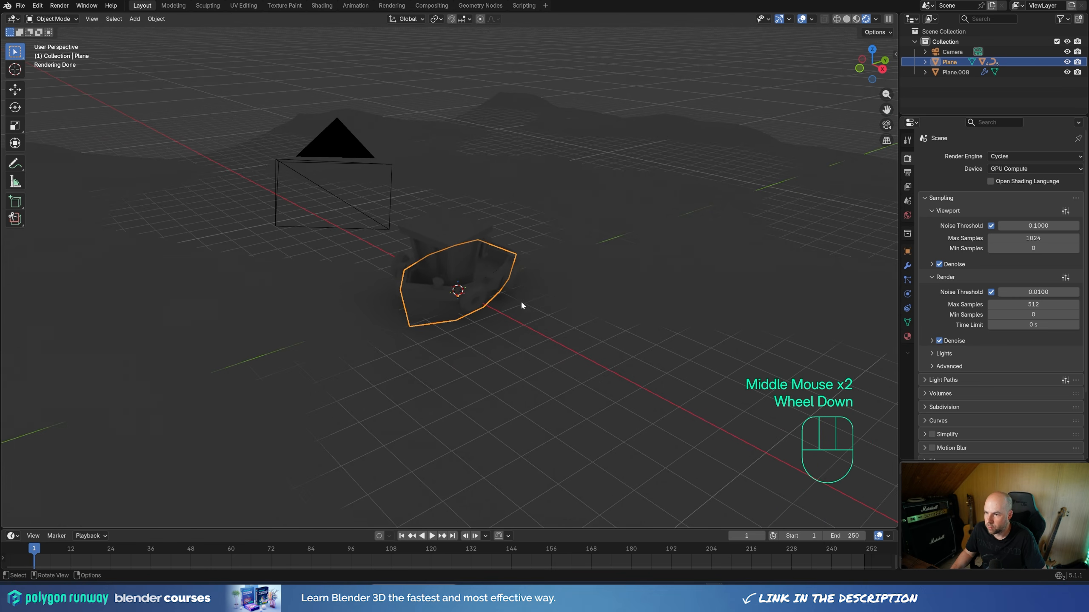
key(shift+a)
mouse_move(509, 304)
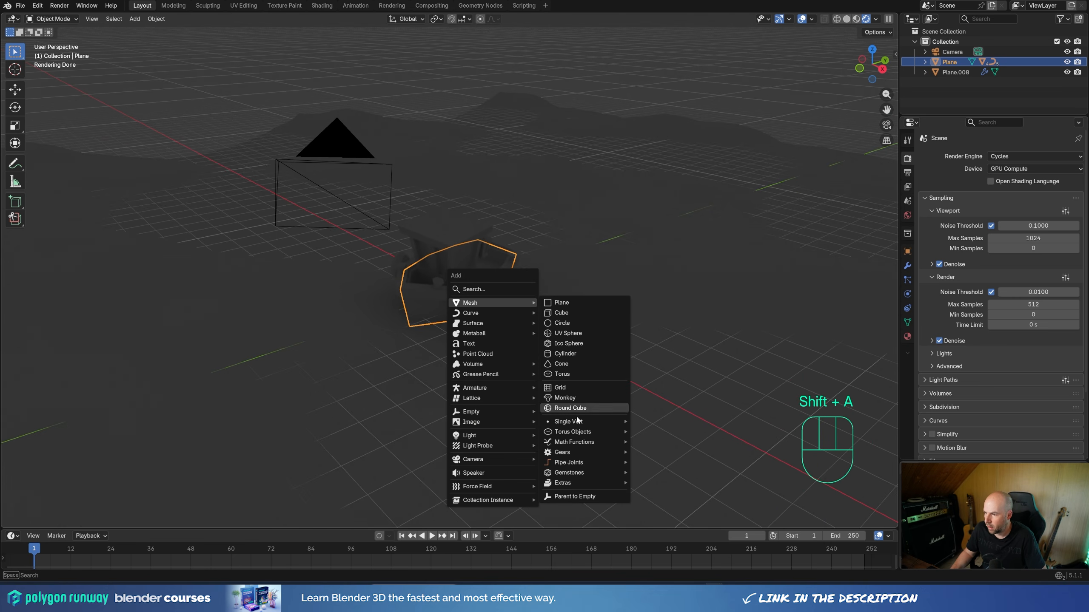
mouse_move(497, 422)
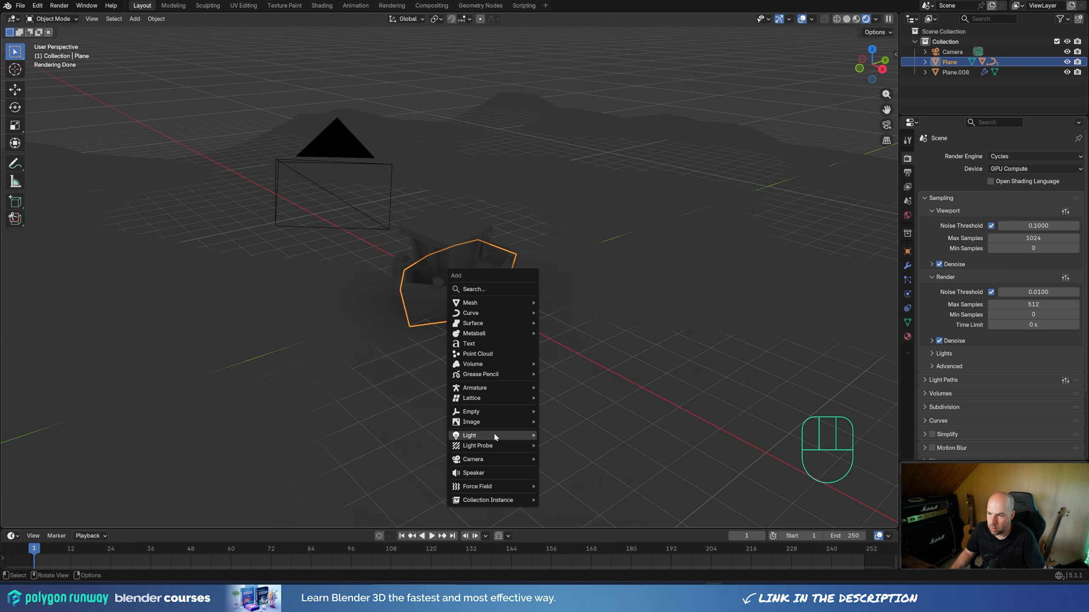
click(557, 465)
Step: Raise the area light along Z above the boat and enlarge it to about 8.45 m
scroll(508, 383, down, 2)
key(g)
key(z)
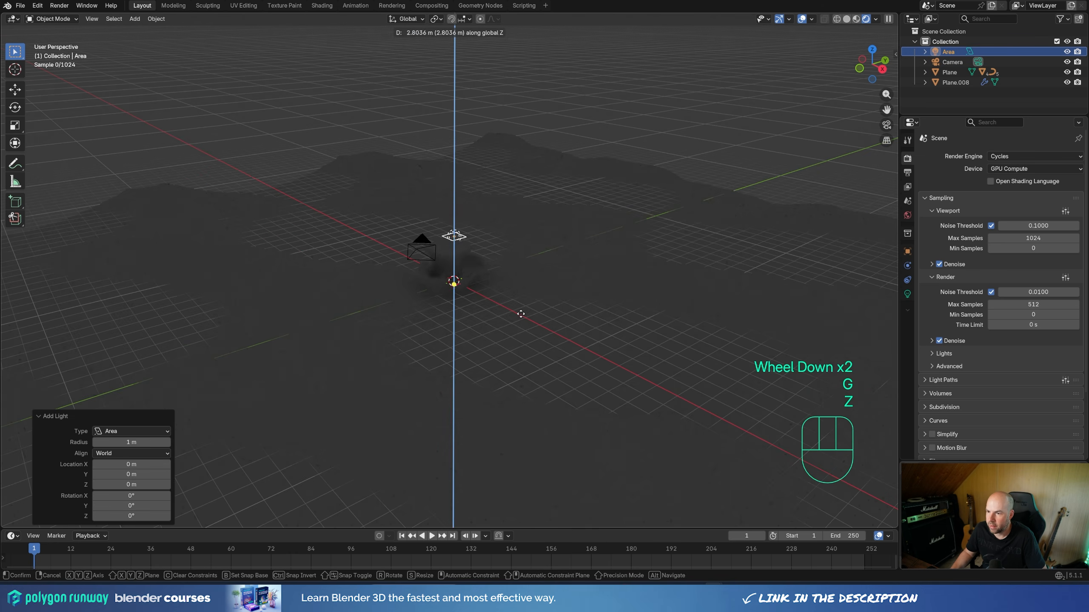
click(476, 146)
click(495, 142)
drag(495, 142, 566, 139)
Step: Set the area light's power to 3000
click(907, 294)
double_click(1037, 242)
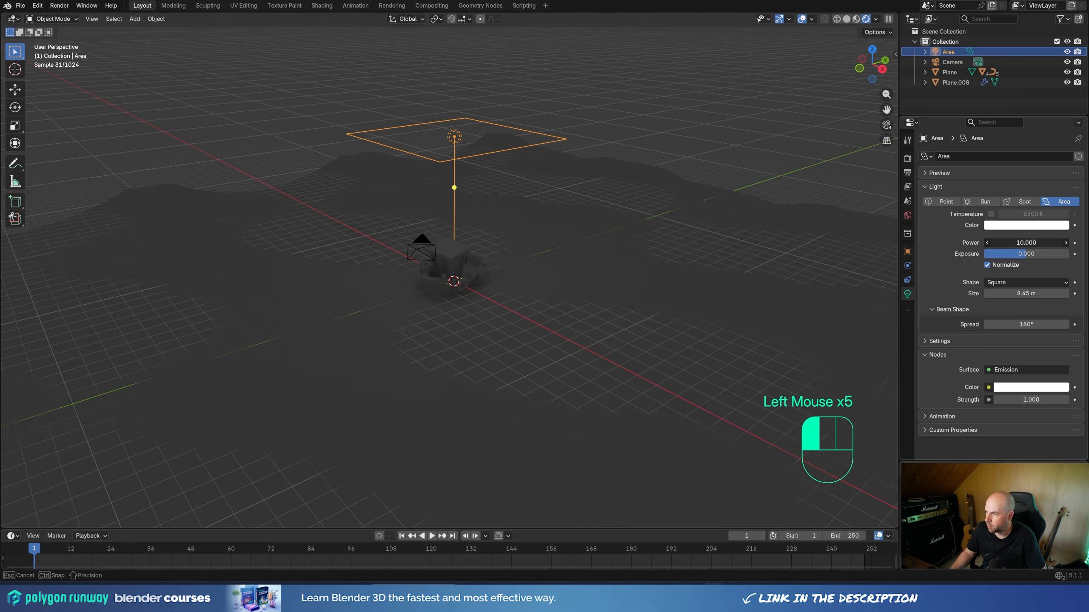
text(3000)
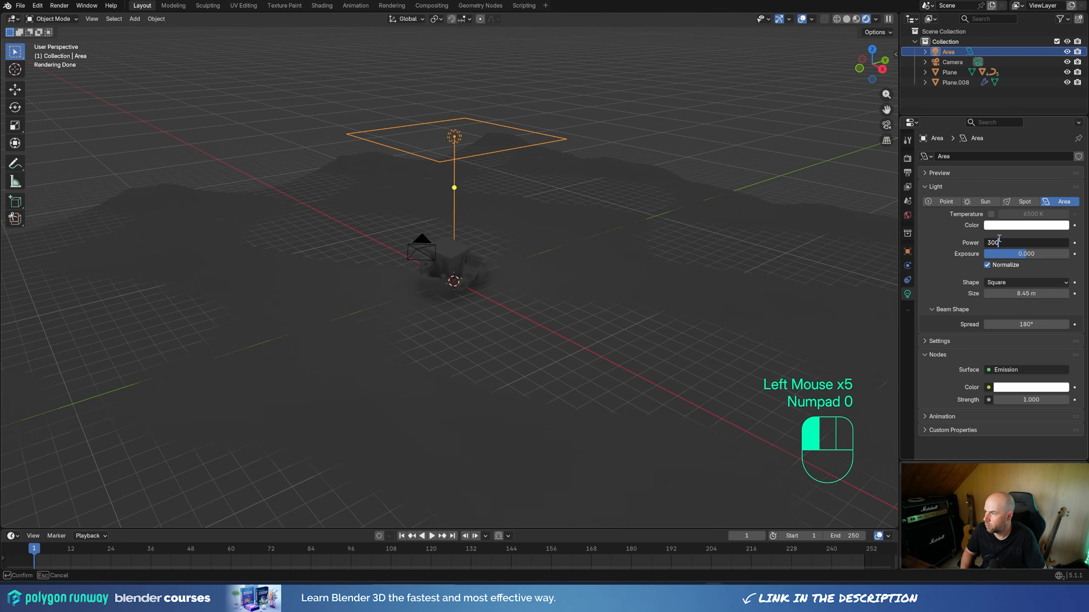
key(Return)
Step: Move the area light further up along Z and enlarge it to about 13.2 m
key(g)
key(z)
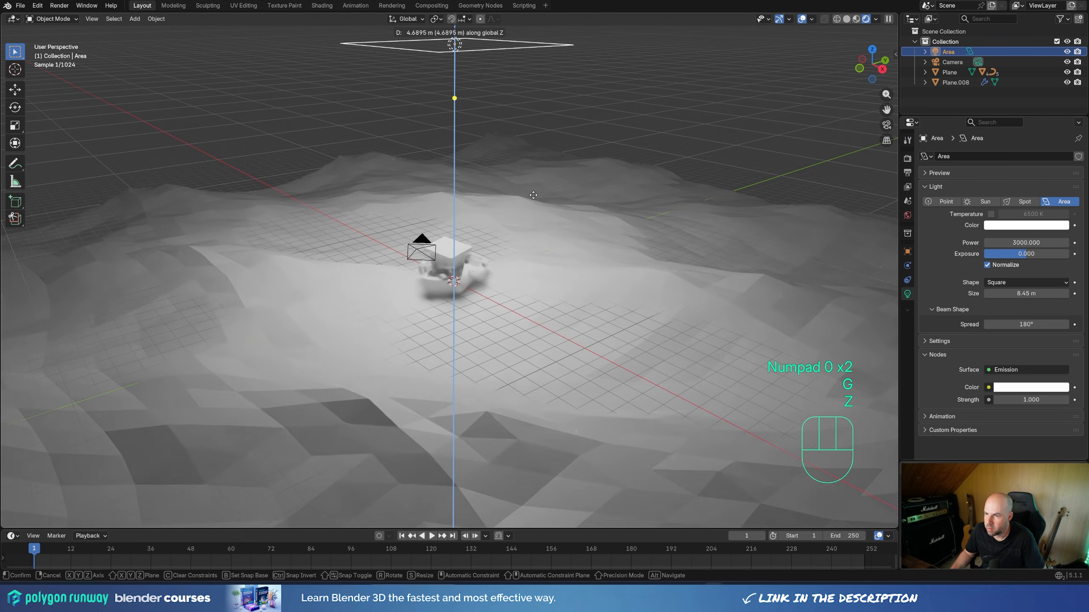
click(527, 206)
drag(571, 62, 630, 56)
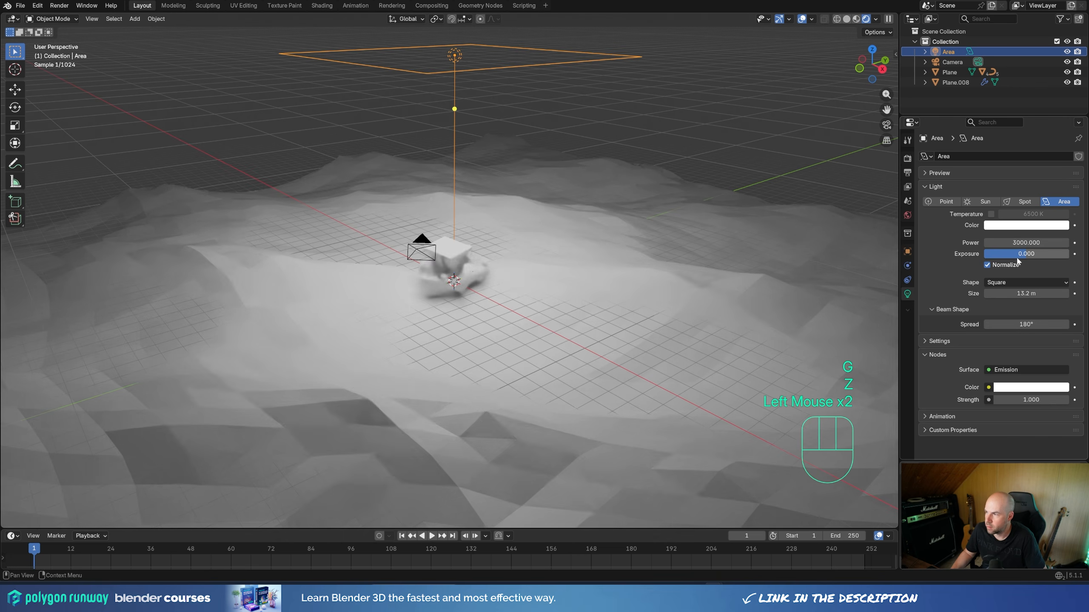
Step: Set the area light's power to 1500
double_click(1028, 243)
text(1500)
key(Return)
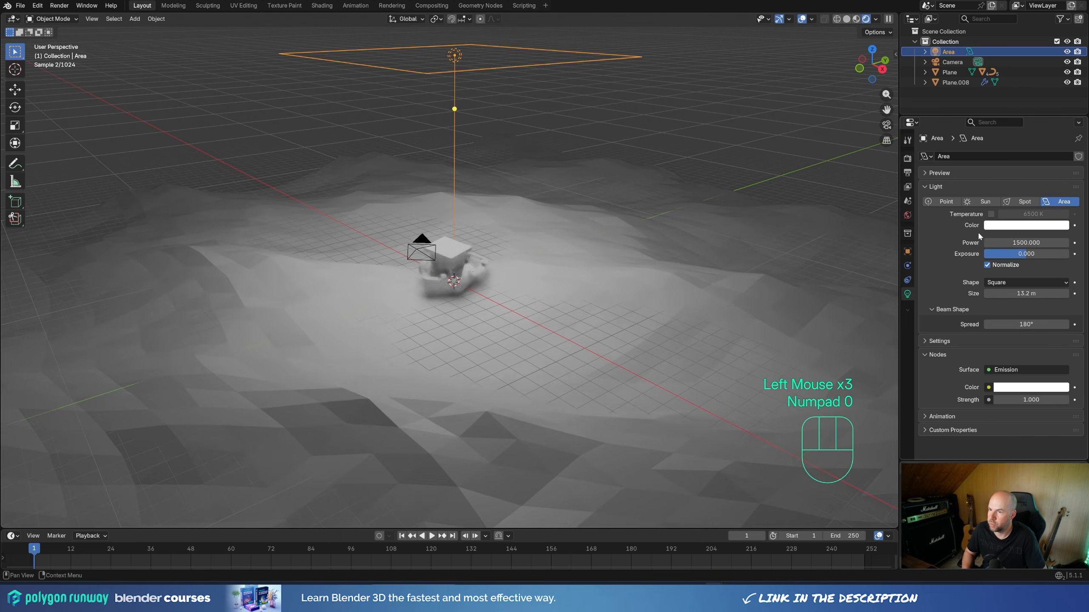
Step: Duplicate the area light, place the copy lower behind the boat, and shrink it to about 4.45 m
middle_drag(471, 216, 470, 172)
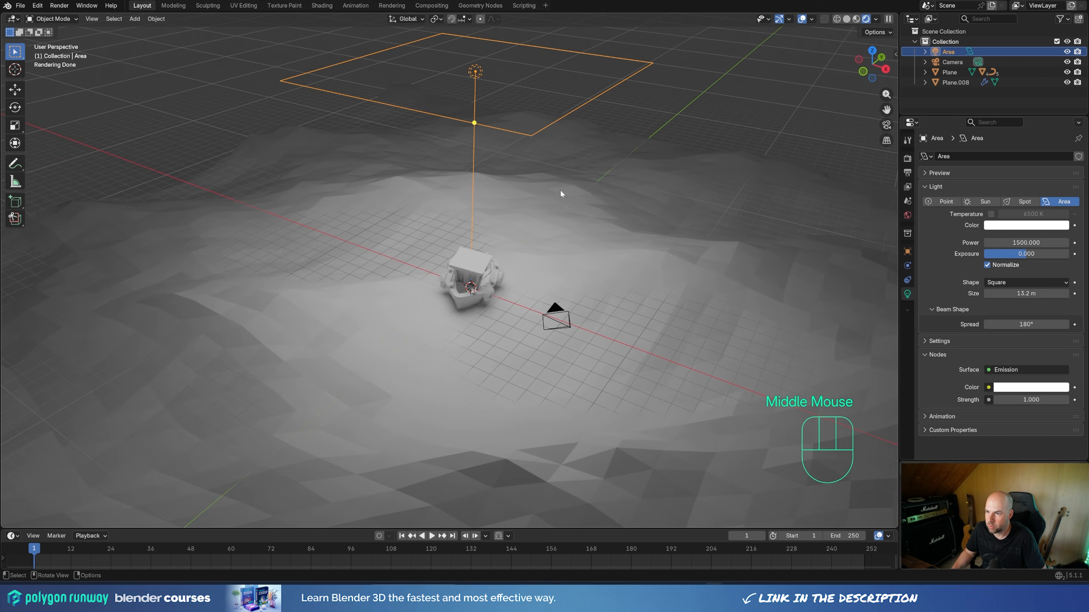
middle_drag(560, 194, 689, 210)
key(shift+d)
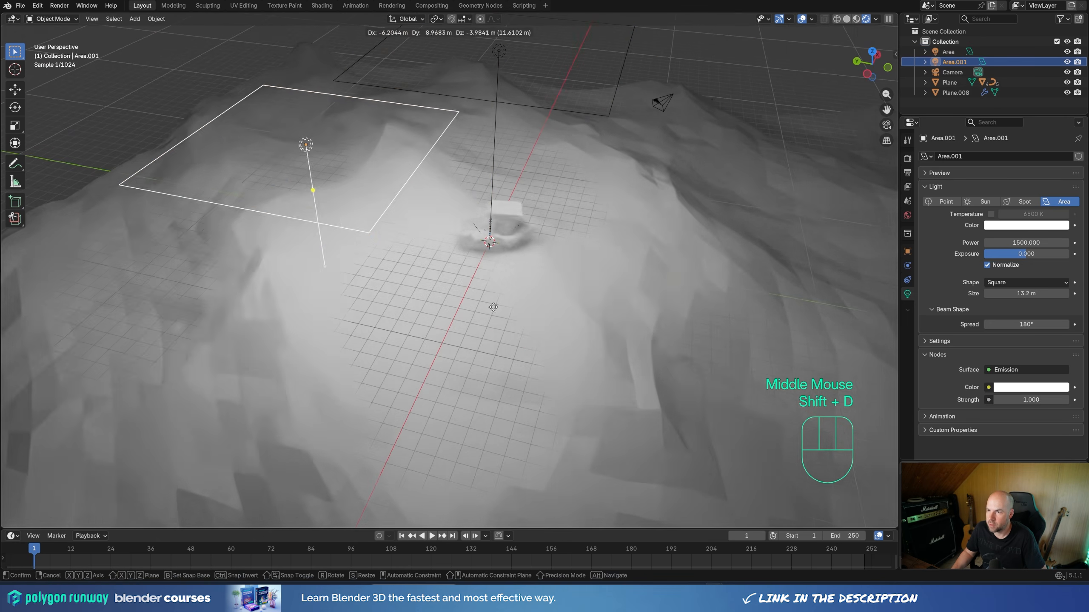
click(467, 341)
drag(437, 145, 343, 174)
Step: Check the lighting through the camera and move the smaller area light about 1.57 m in X, -0.5 m in Y and -1.98 m in Z
key(KP_0)
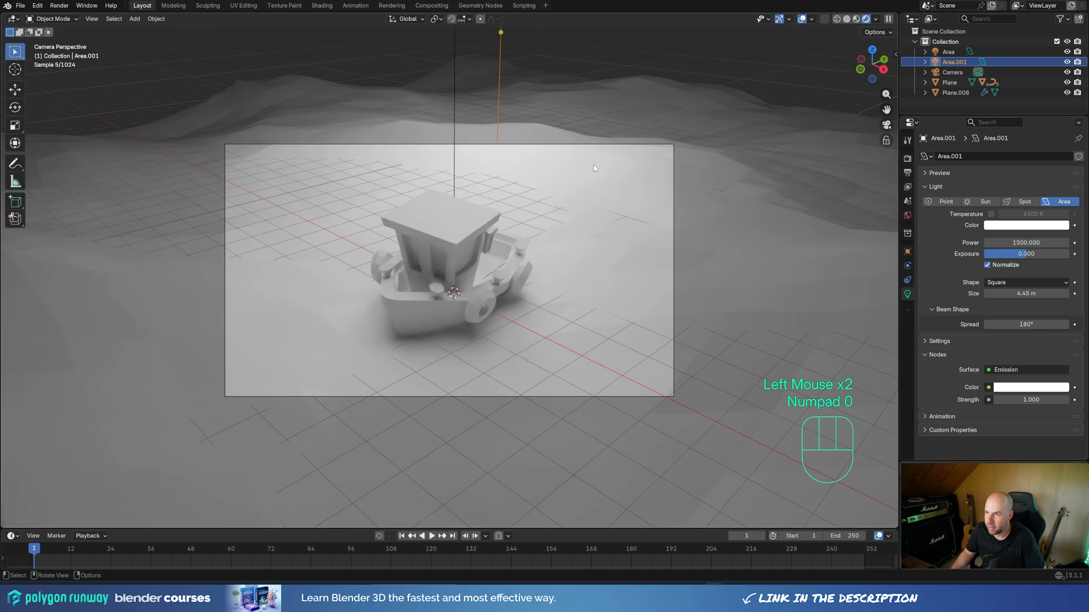
scroll(536, 68, down, 3)
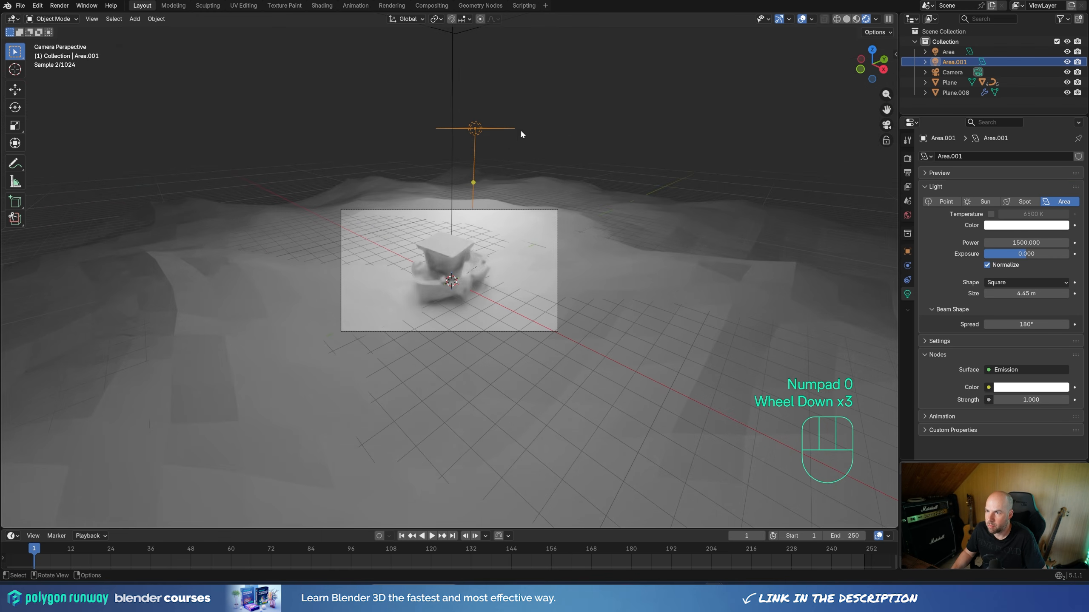
middle_drag(524, 133, 526, 108)
scroll(525, 108, down, 2)
key(g)
click(543, 148)
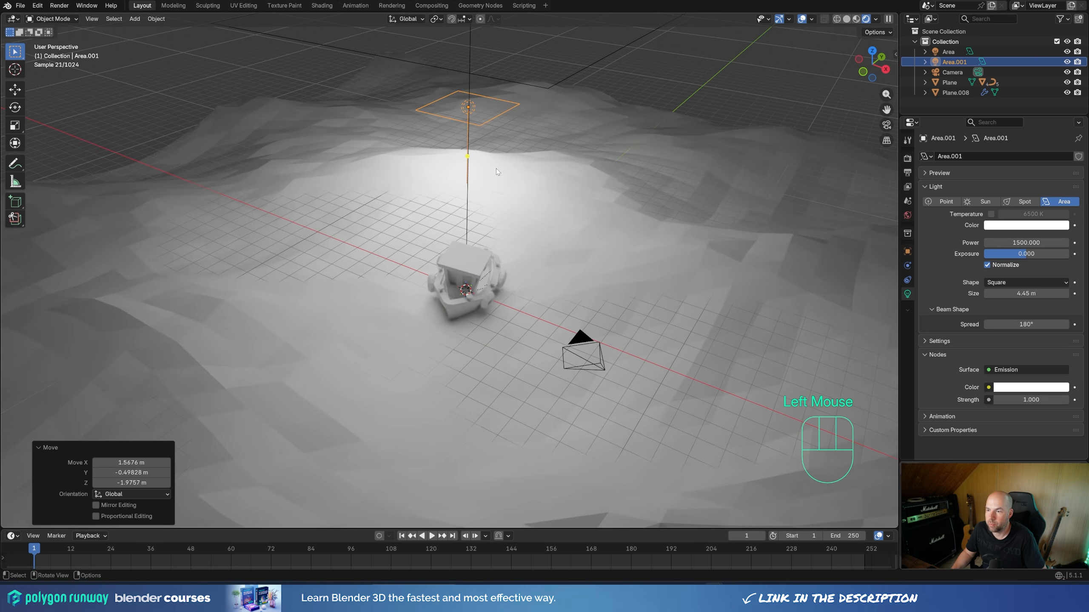
Step: Shift the smaller area light horizontally by about 0.86 m in X and -1.25 m in Y, and return to the camera view
key(g)
key(shift+z)
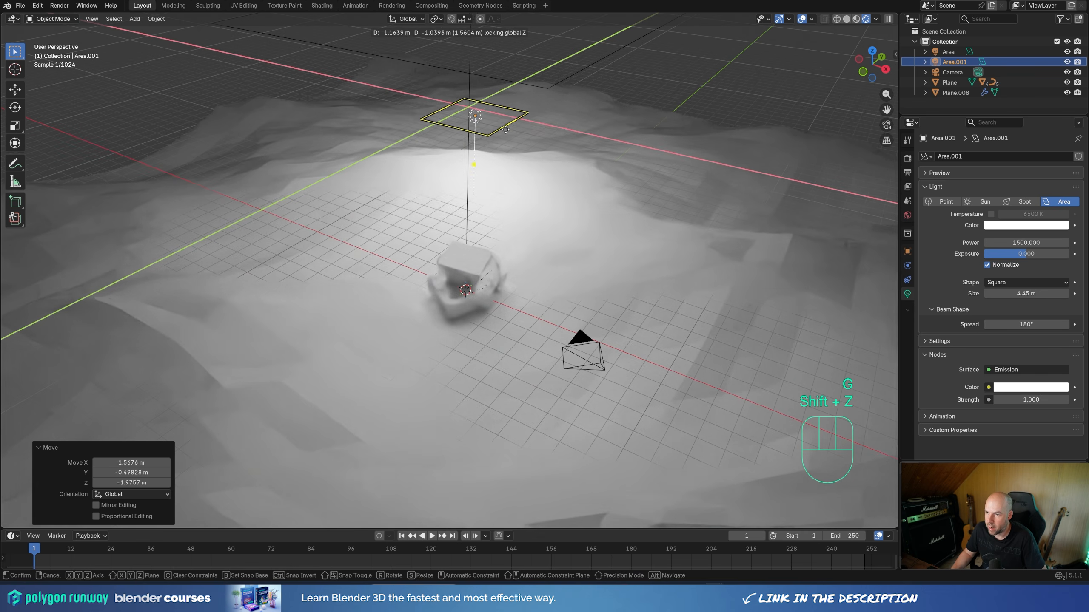
click(499, 125)
key(KP_0)
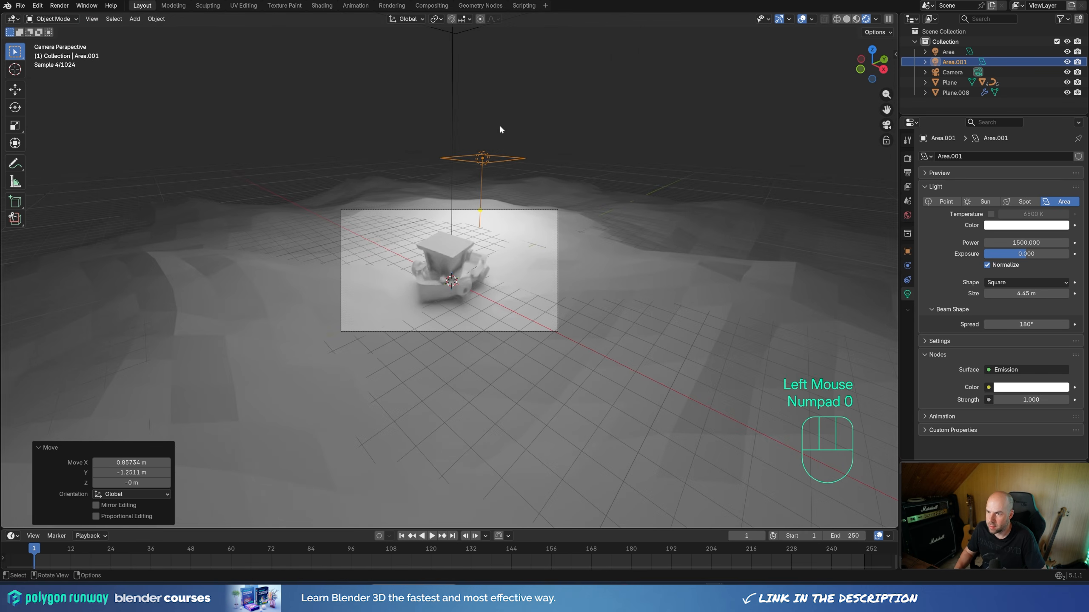
scroll(456, 254, up, 2)
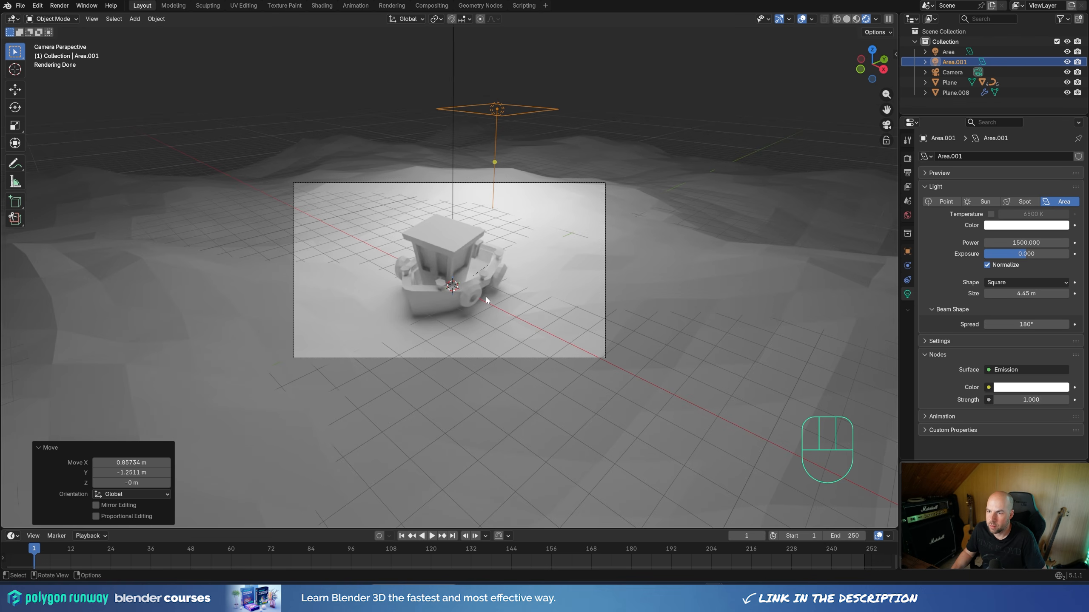
Step: Add a sun light to the scene
key(shift+a)
key(shift+a)
mouse_move(451, 294)
click(516, 303)
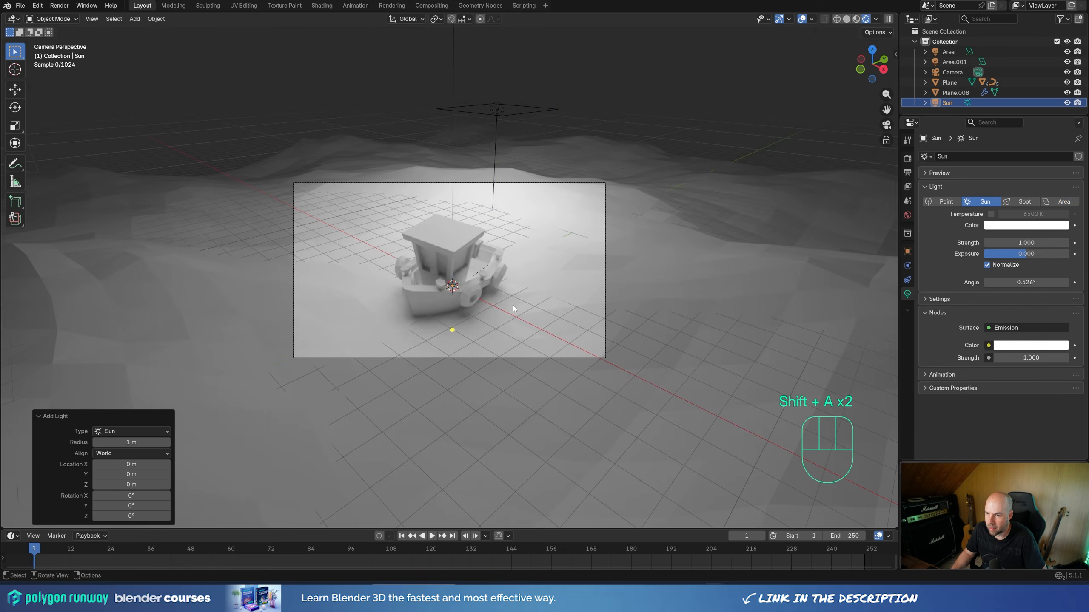
Step: Rotate the sun light about -87.5° in the front view so it shines almost horizontally, and return to the camera view
scroll(513, 306, down, 2)
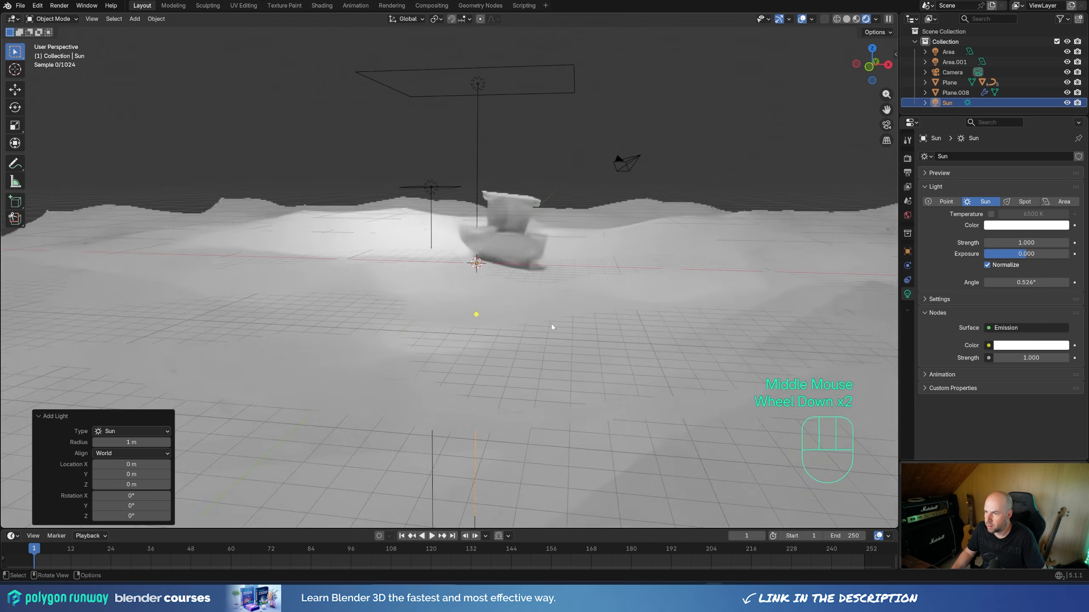
key(KP_1)
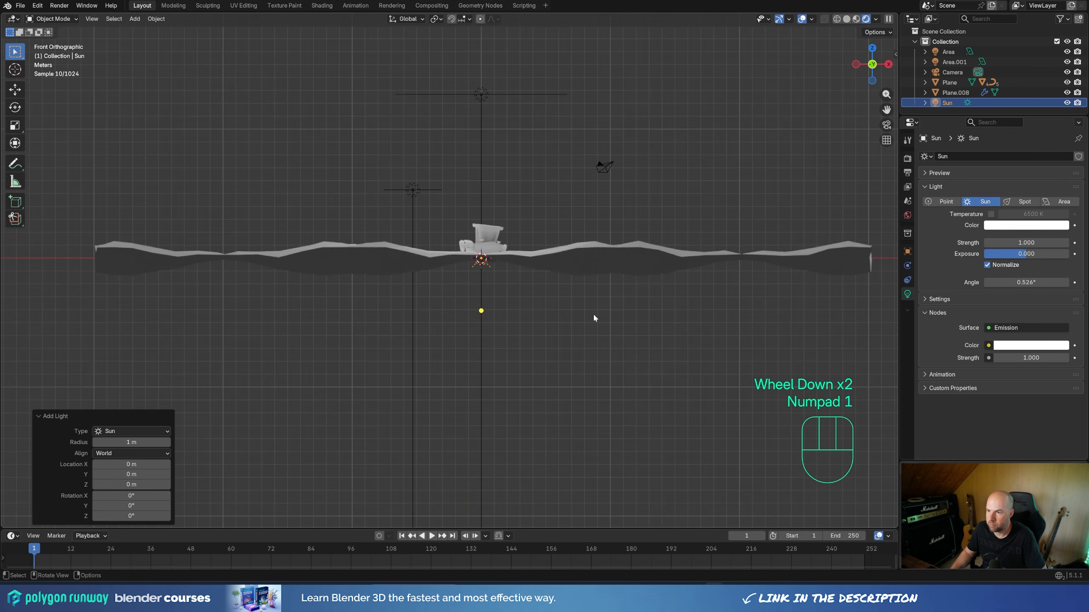
key(r)
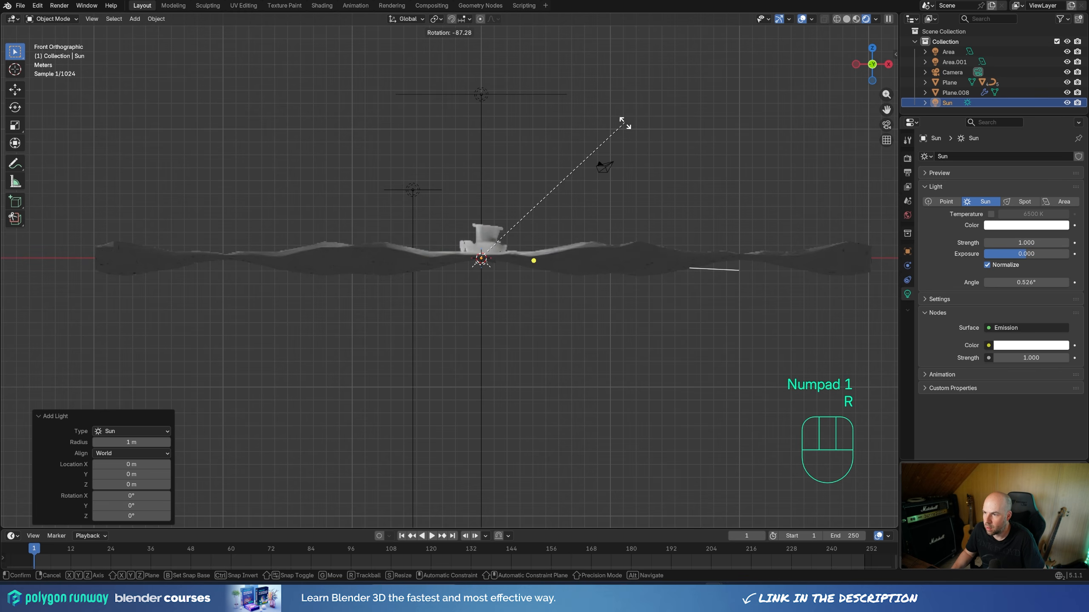
click(624, 121)
key(KP_0)
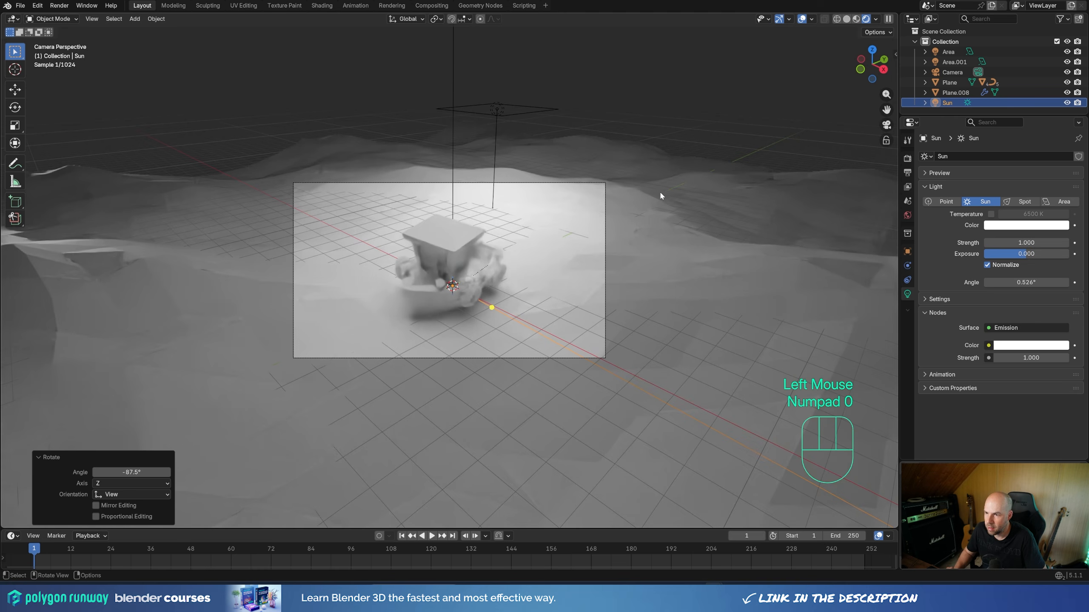
Step: Rotate the sun light about -26.3° around the global Z axis
key(r)
key(z)
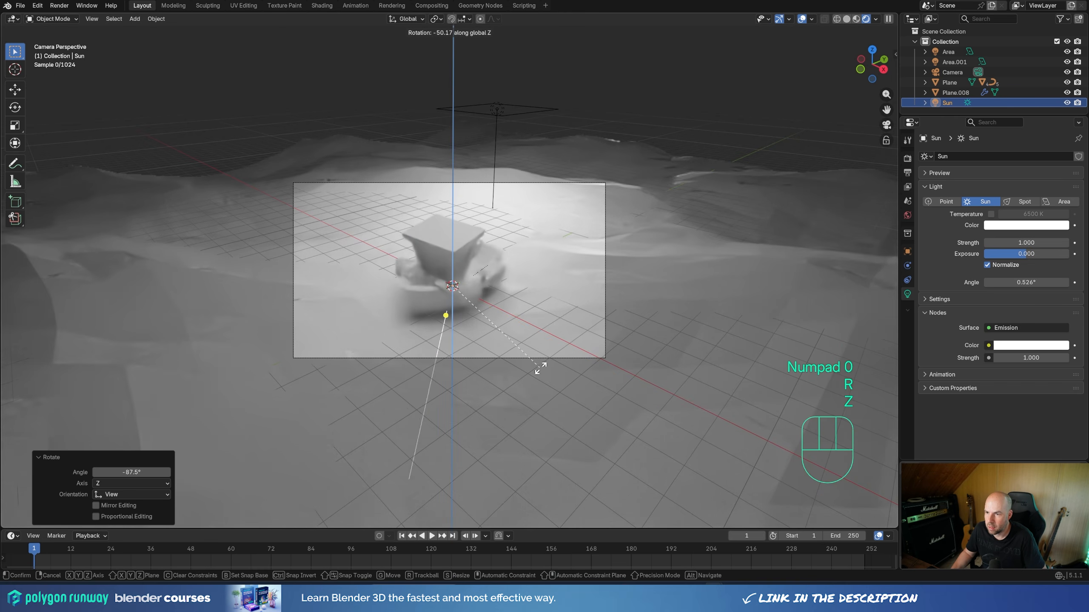
click(623, 349)
key(r)
key(x)
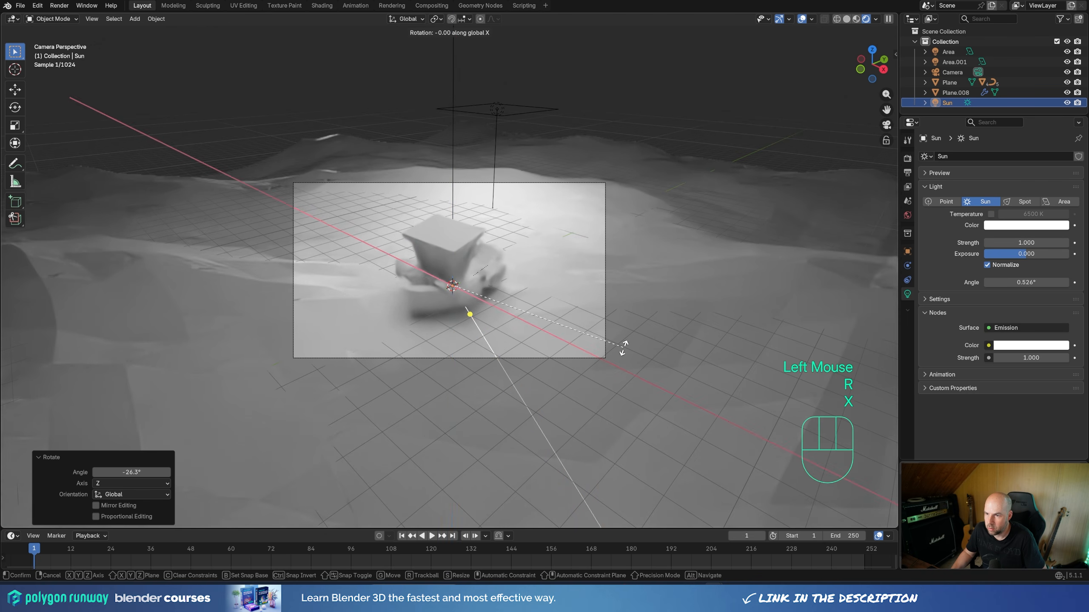
key(x)
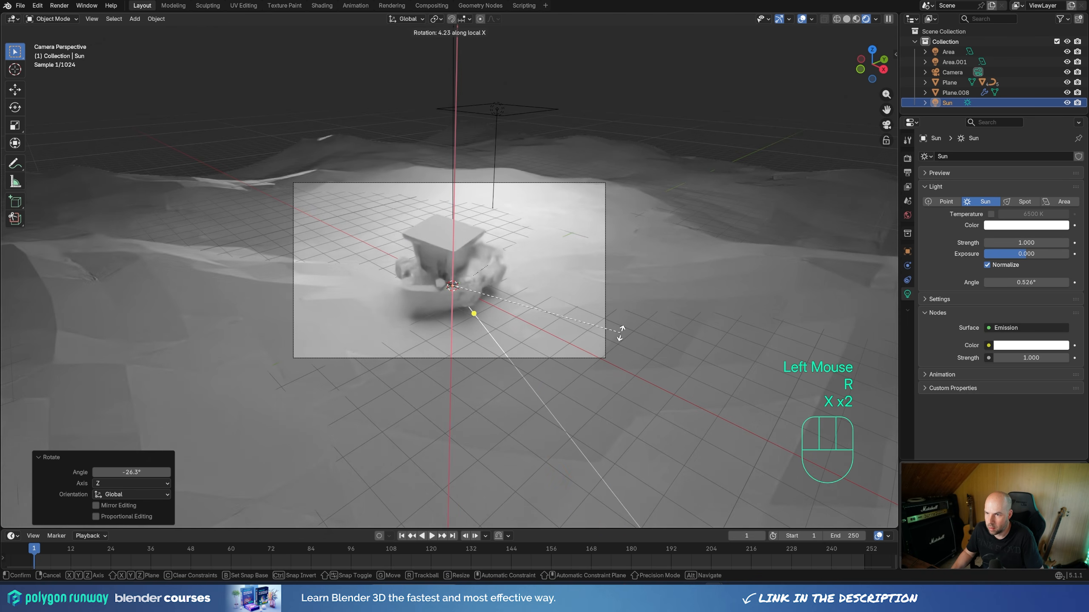
key(Escape)
Step: Set the sun light's strength to 3
click(1038, 243)
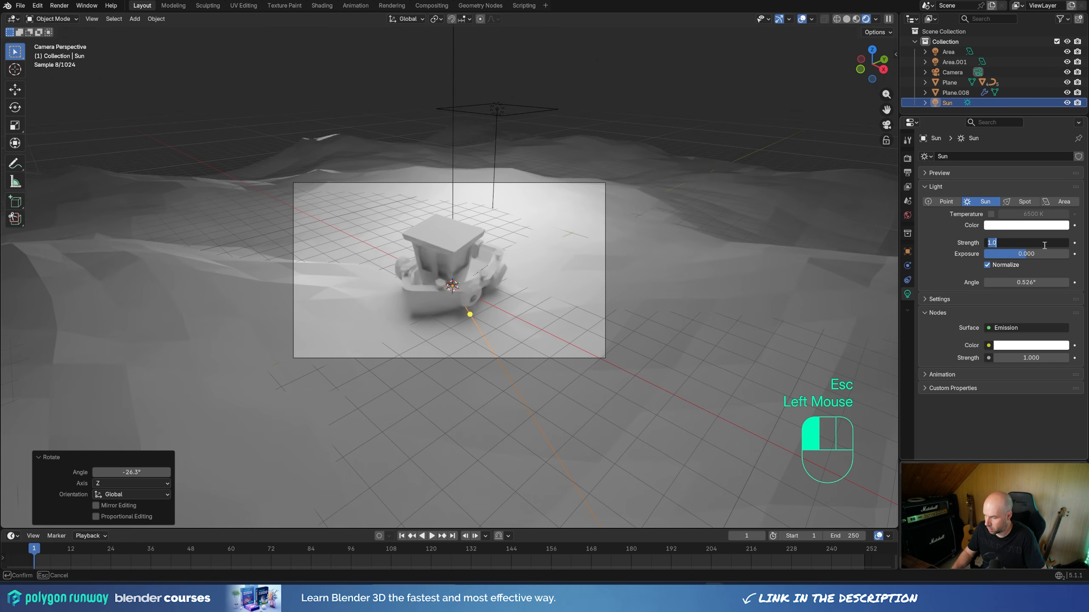
text(3)
key(Return)
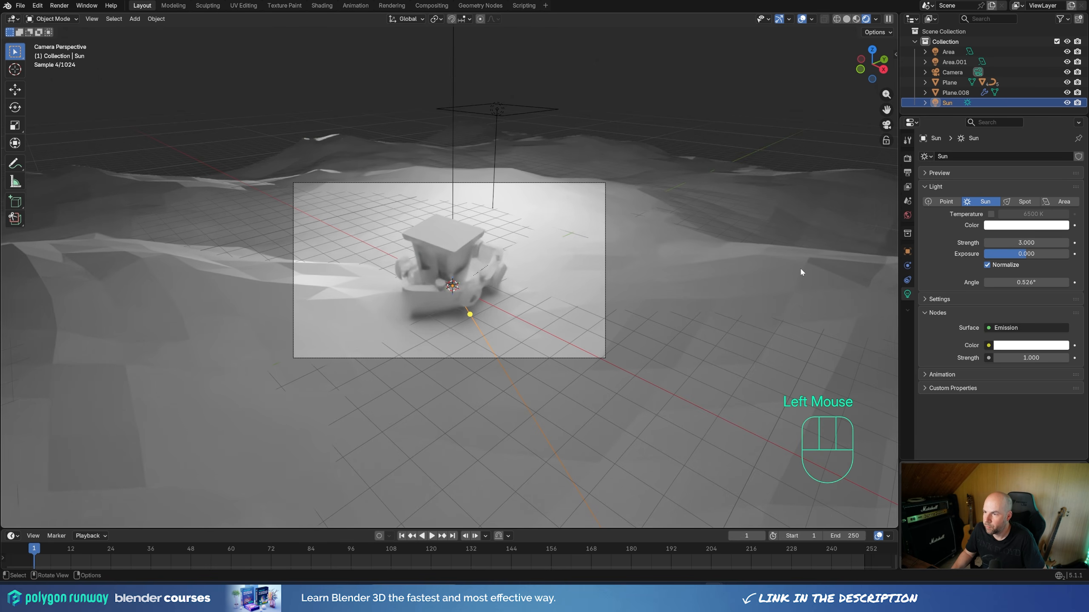
Step: Select the ocean mesh and create a new material for it
click(792, 287)
click(907, 336)
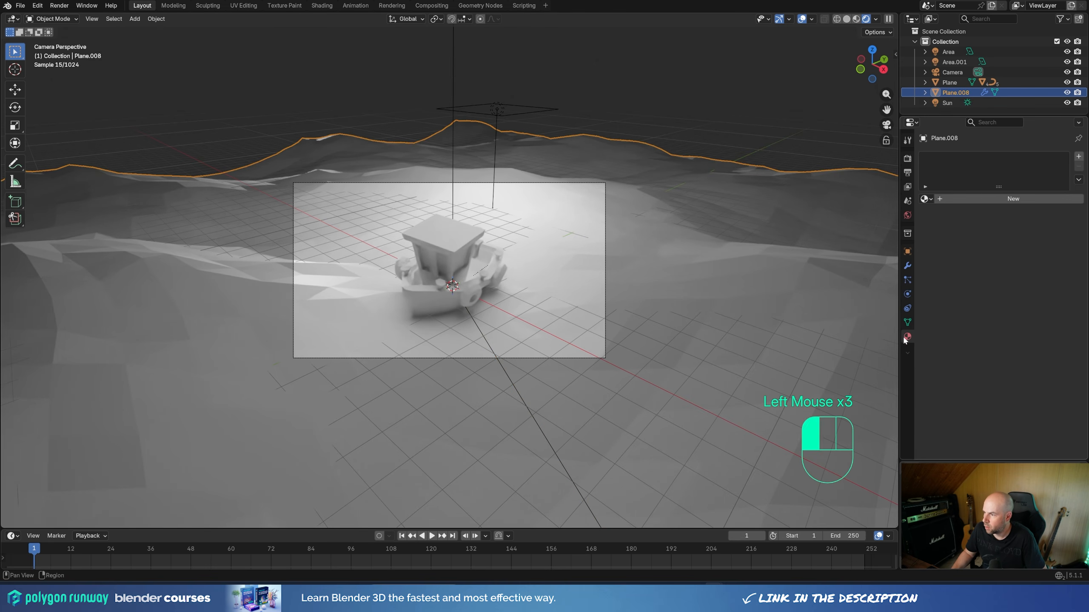
click(989, 198)
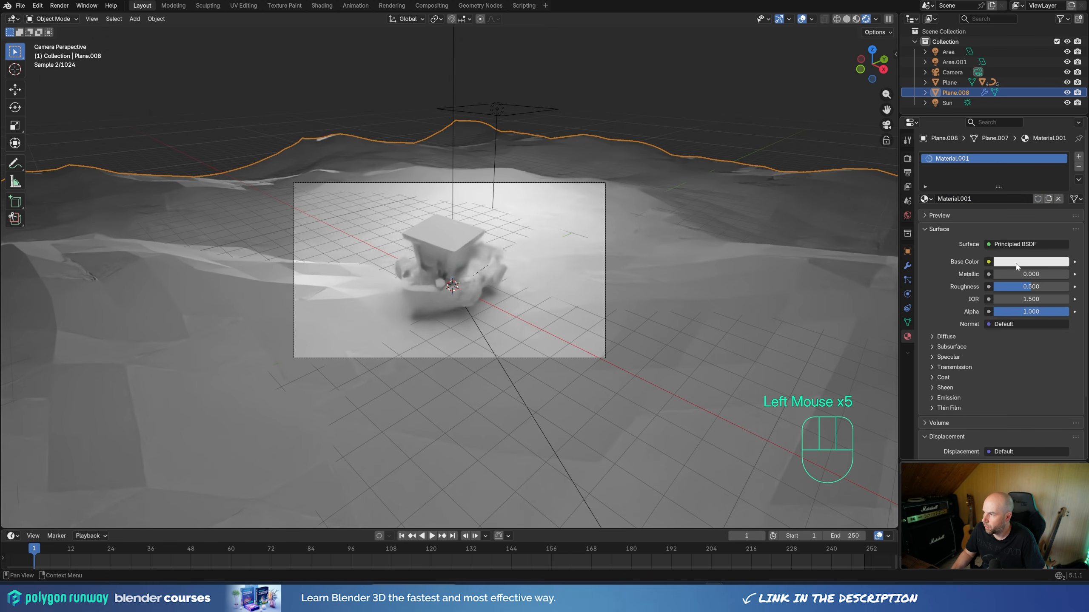
Step: Set the ocean material's base colour to a light blue, about #40C0E7
click(1031, 262)
drag(1019, 131, 1020, 97)
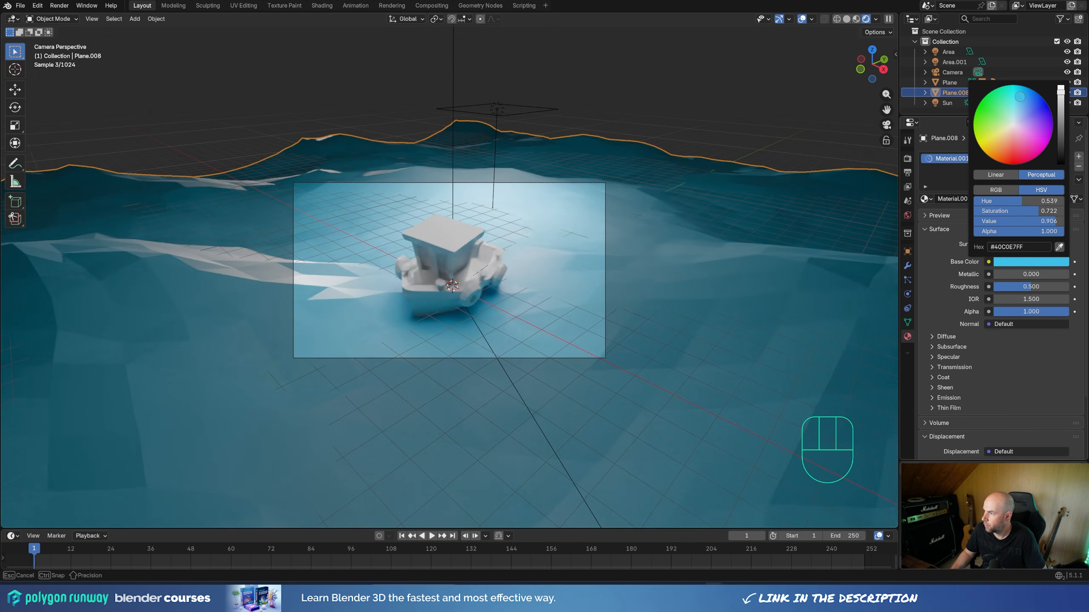
Step: Tint the area light behind the boat a warm orange, about #FFCF87
click(496, 111)
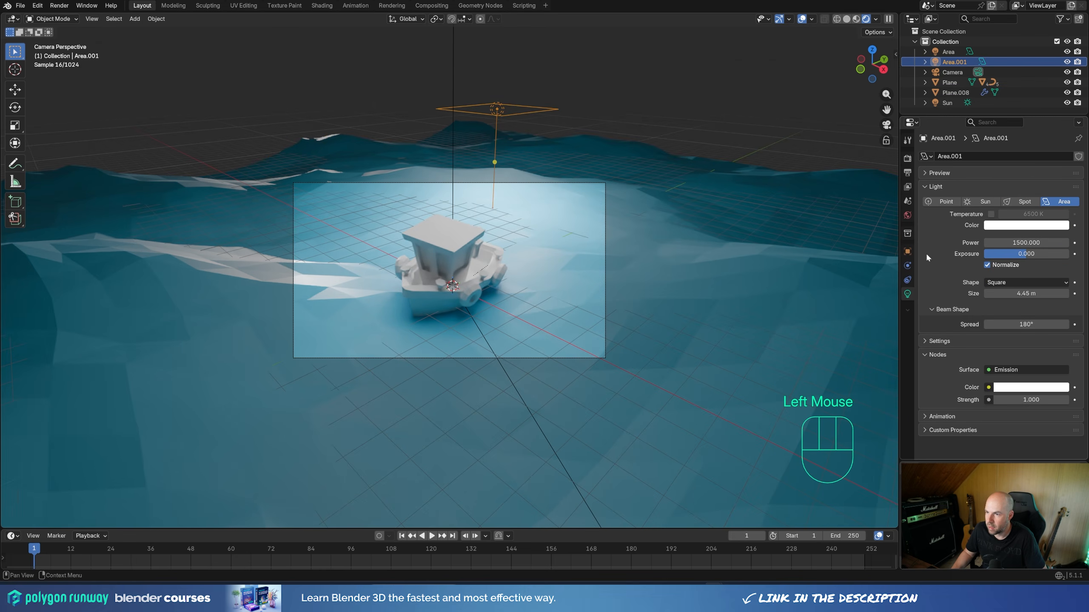
click(1026, 225)
drag(1011, 106, 1001, 113)
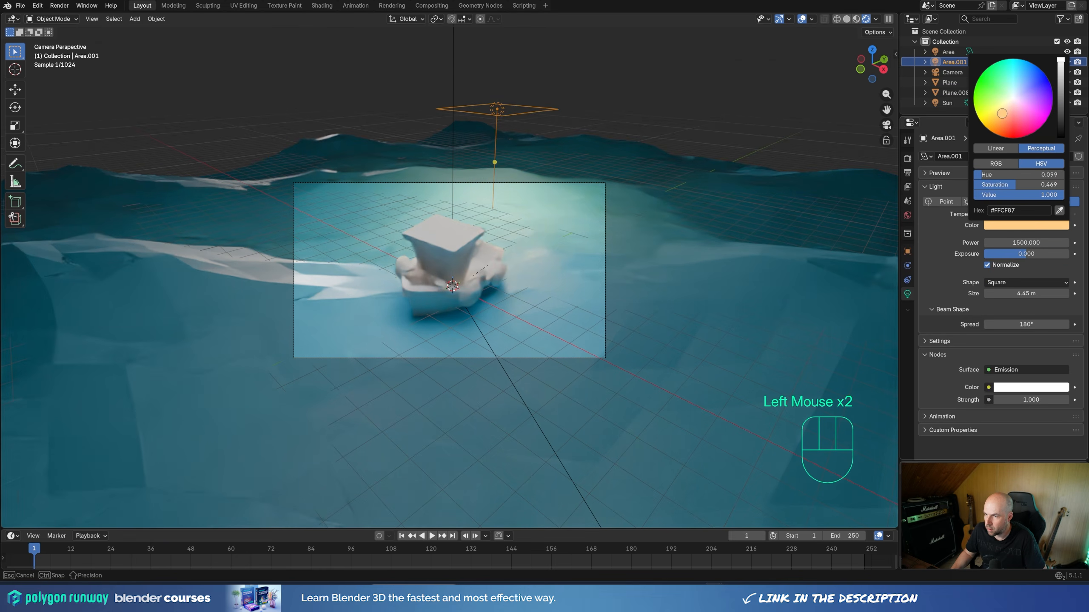
Step: Select the sun light in the scene
click(473, 319)
click(473, 320)
click(470, 314)
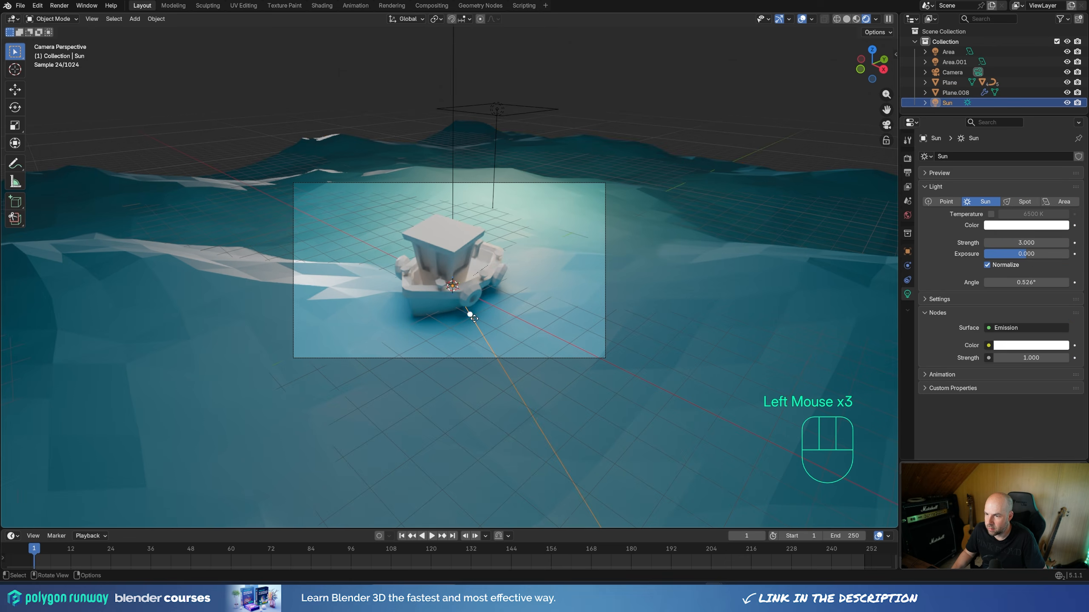
Step: Try to tint the sun light a warm orange, about #FFC476
click(1026, 225)
drag(1006, 107, 1000, 116)
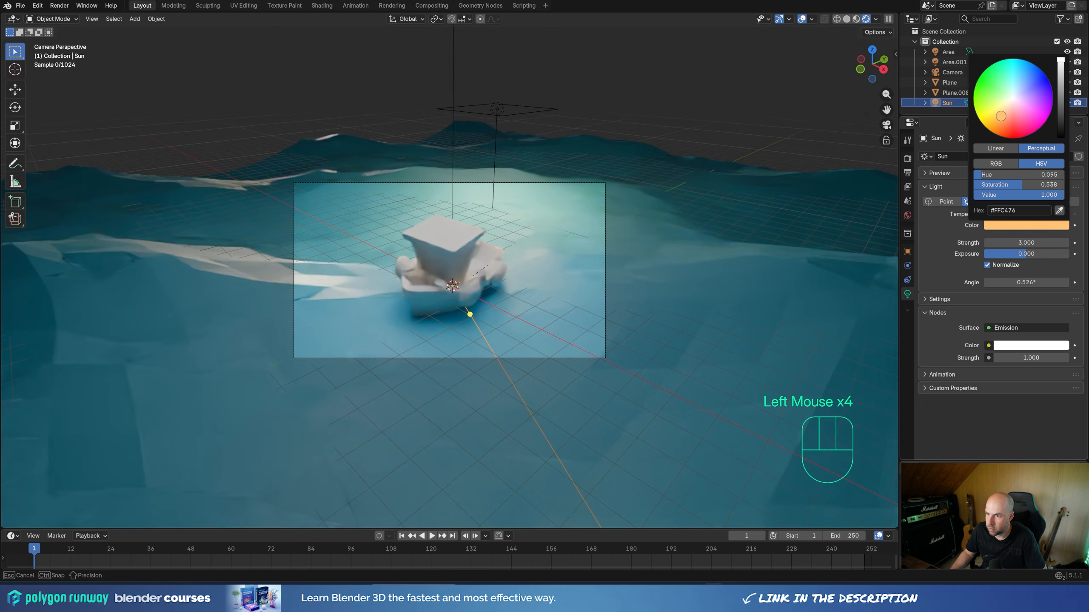
key(e)
Step: Rotate the sun light about 4.82° around the global Z axis
key(r)
key(z)
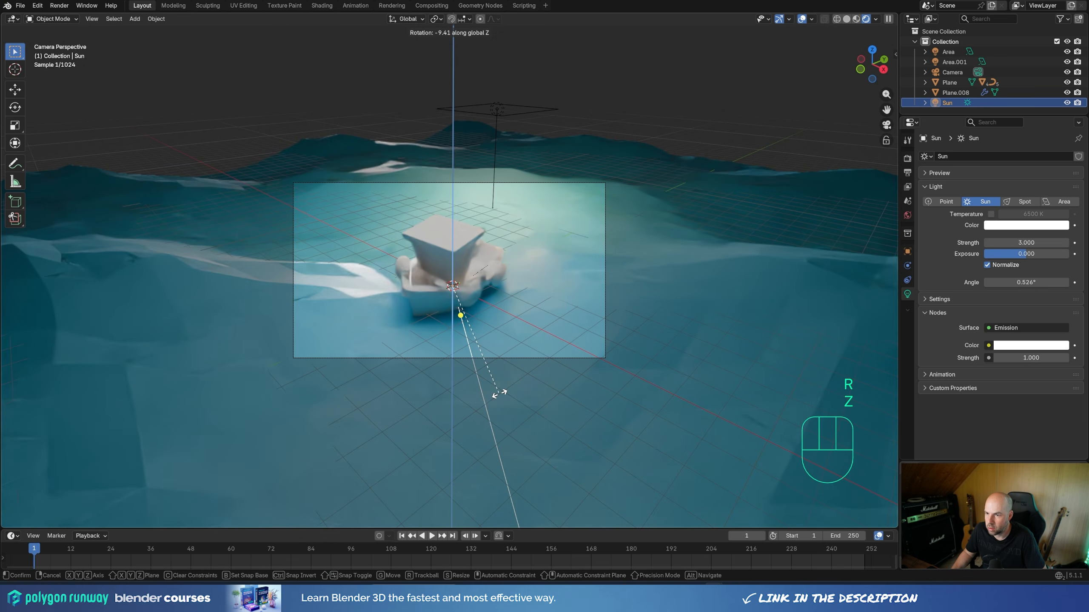
click(530, 387)
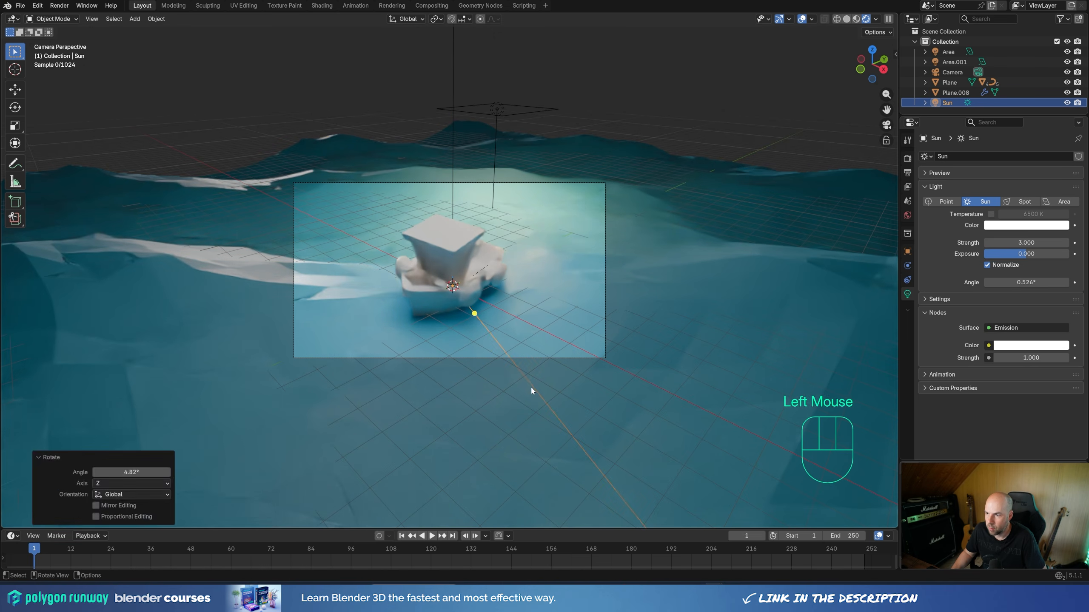
Step: Scale the ocean mesh to about 0.59 of its size and move it horizontally beneath the boat
click(703, 296)
key(s)
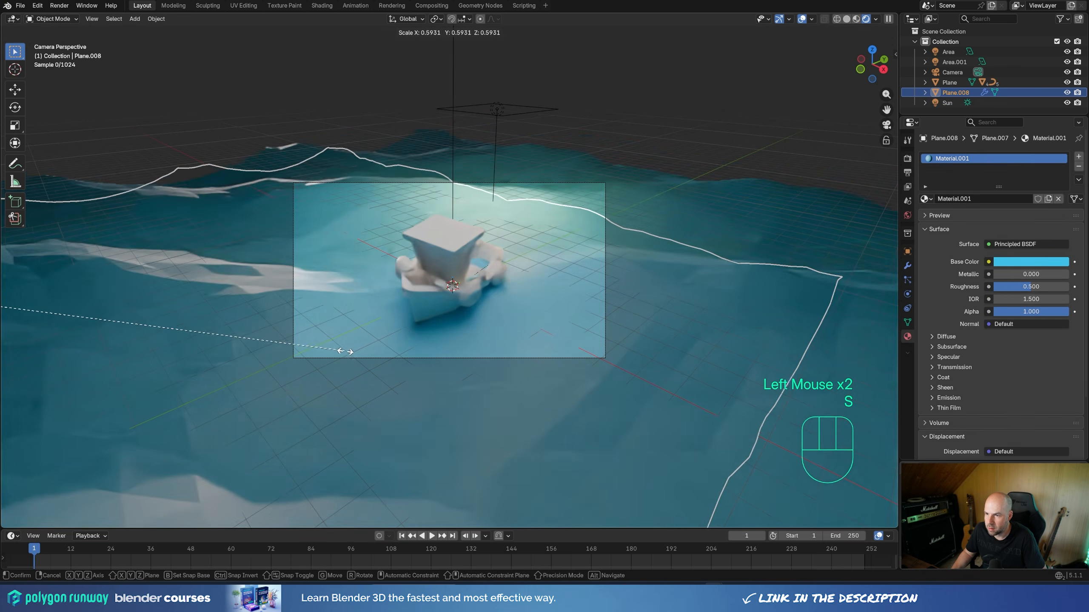
click(343, 351)
key(g)
key(shift+z)
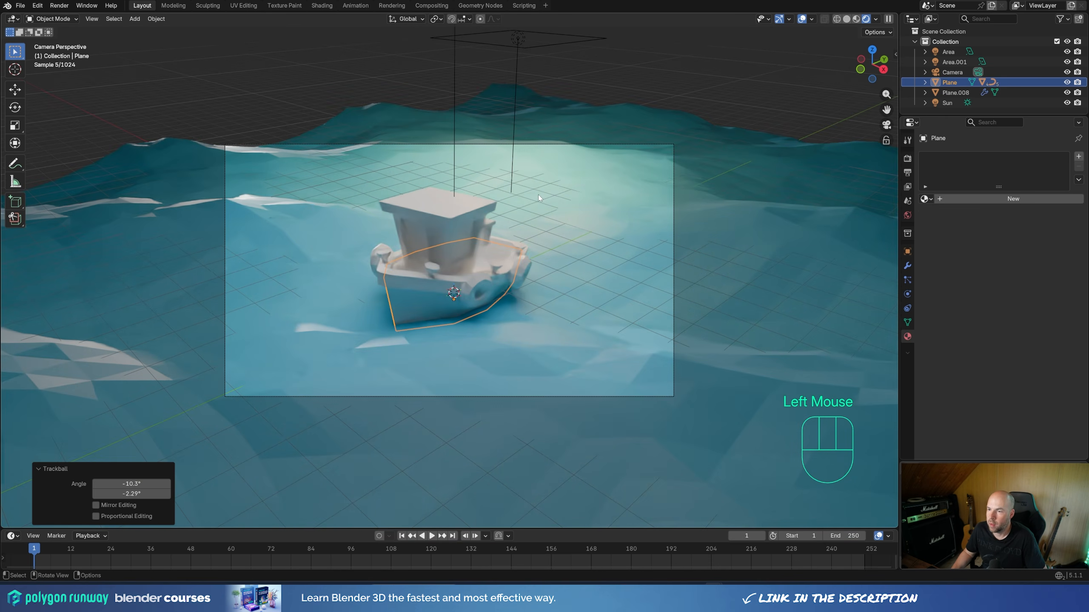
Step: Restrict the viewport render to a region around the camera frame
key(ctrl+b)
drag(189, 80, 740, 431)
scroll(487, 241, up, 3)
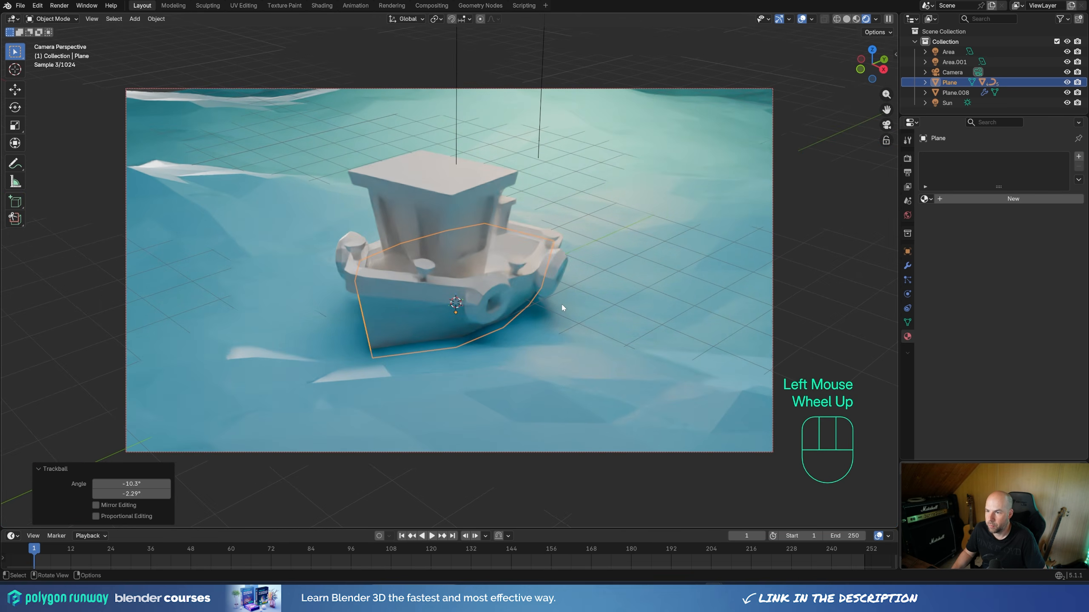
scroll(445, 318, down, 2)
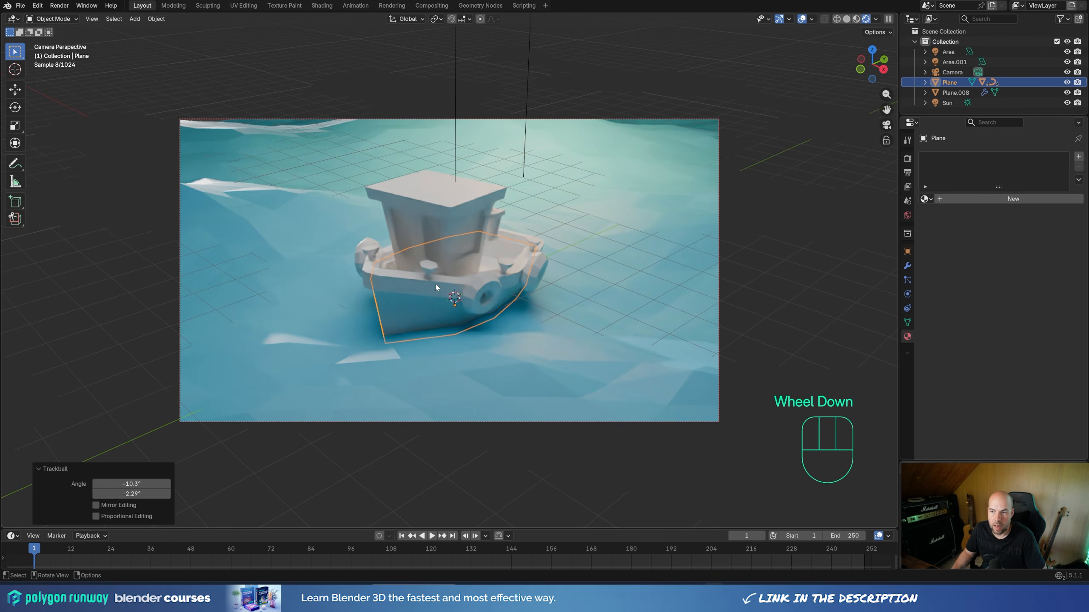
Step: Give the boat hull a new material with a brown base colour and a roughness of 1
double_click(410, 317)
click(1031, 262)
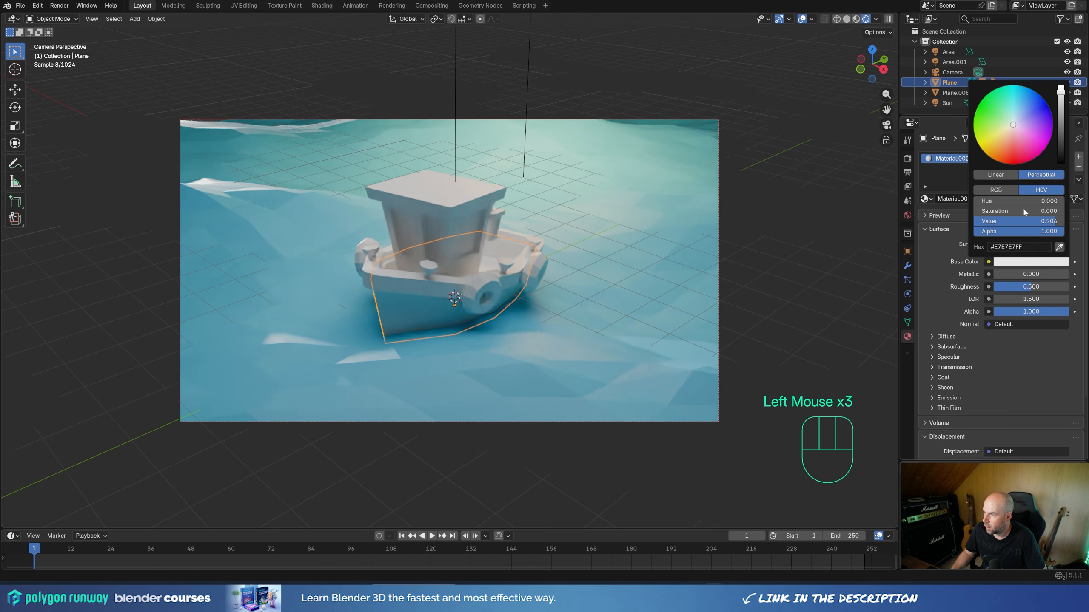
click(1003, 147)
drag(1060, 91, 1060, 120)
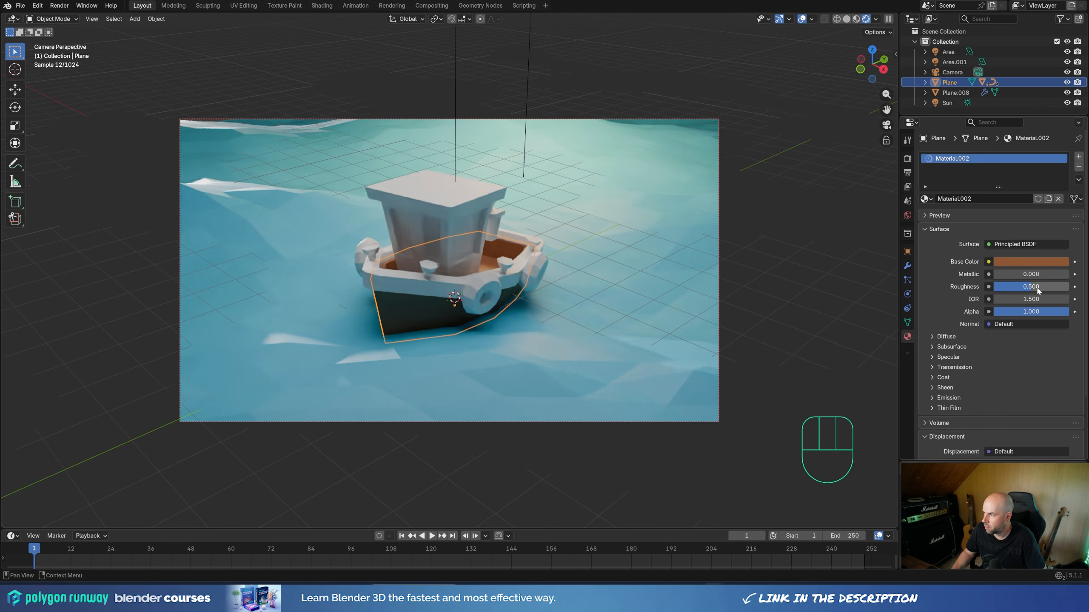
drag(1038, 291, 1068, 290)
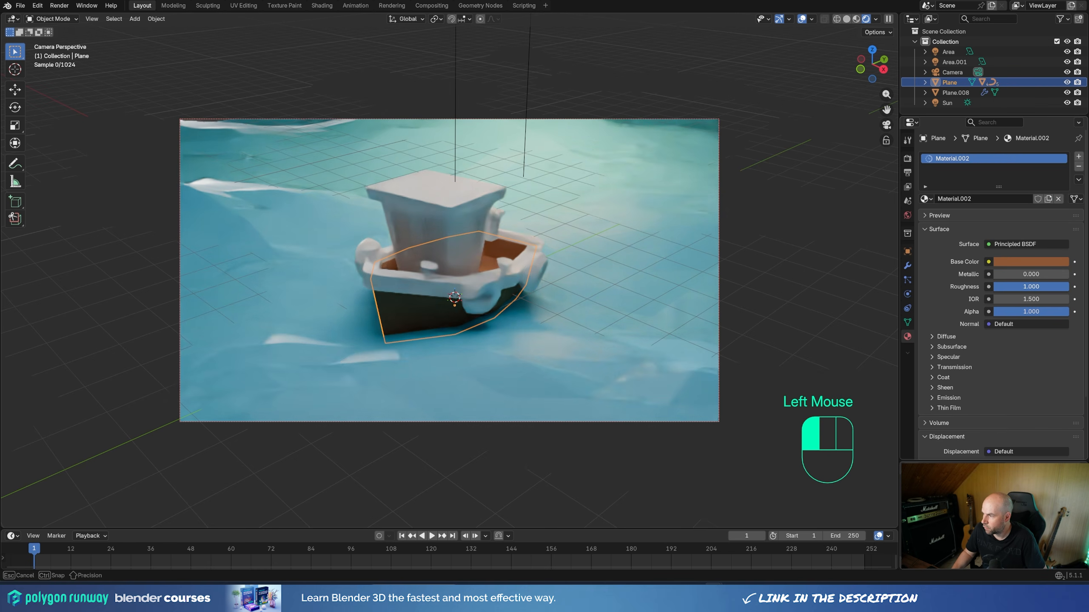
Step: Give the cabin a new material with a pale beige base colour, about #E7C8B2
click(458, 212)
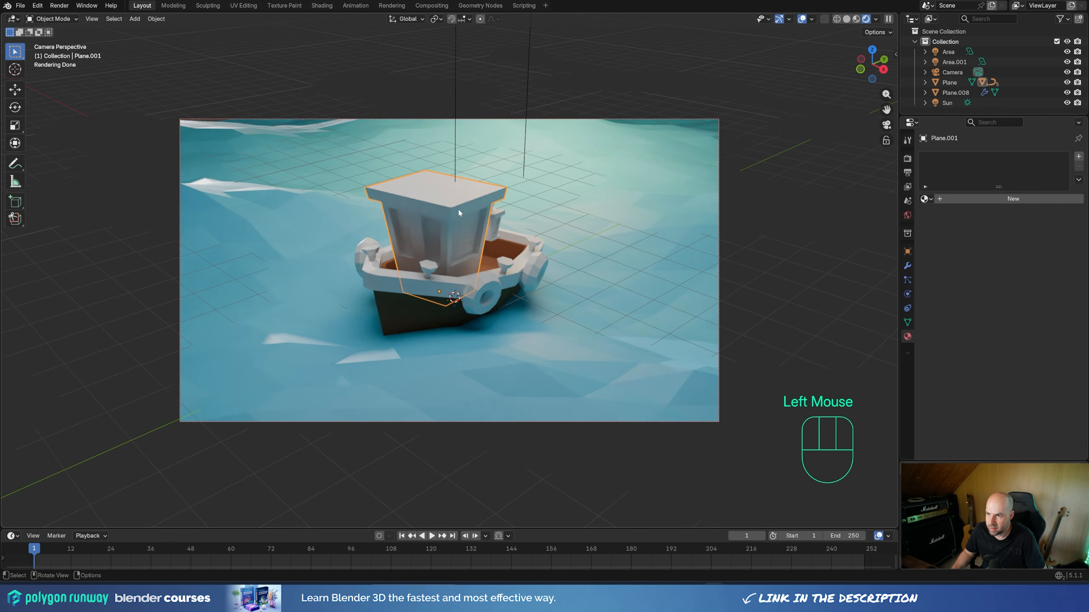
click(966, 199)
click(1031, 262)
drag(1013, 124, 1009, 133)
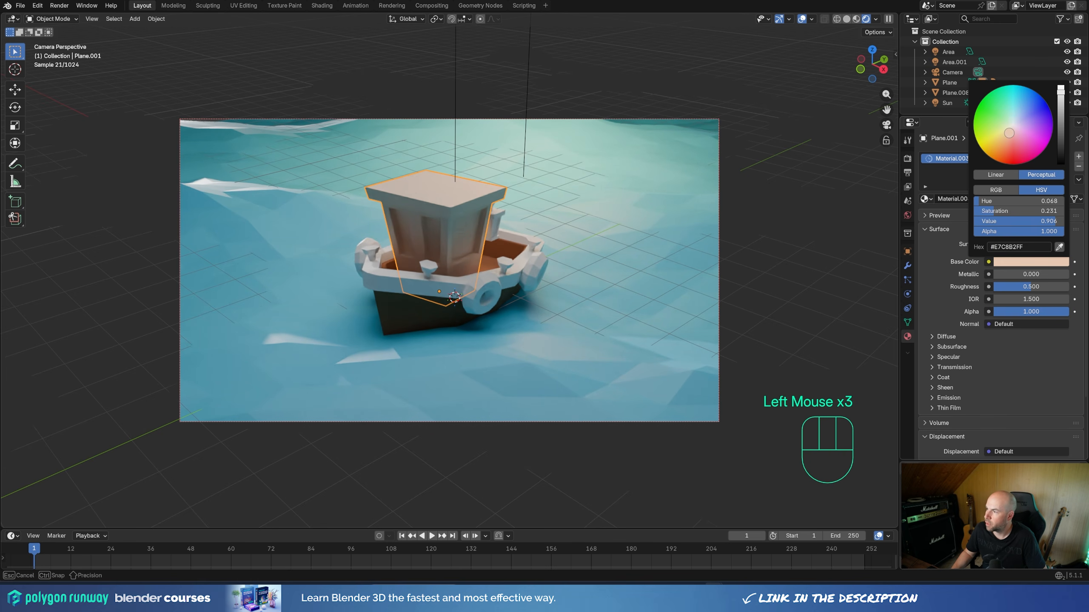
Step: Add a second material slot to the cabin and assign it to the linked roof geometry
click(1079, 157)
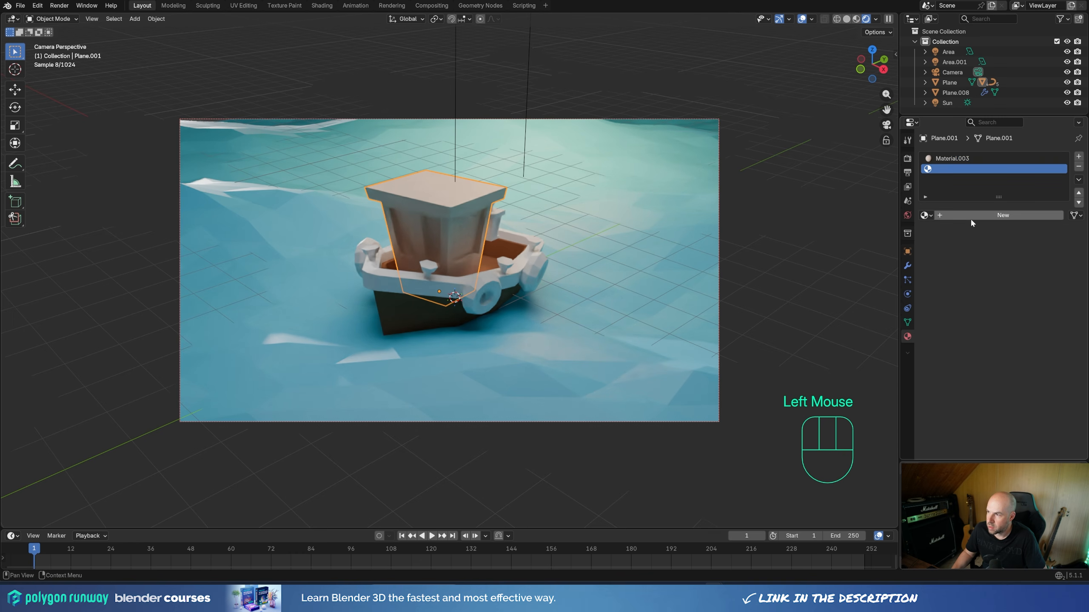
key(Tab)
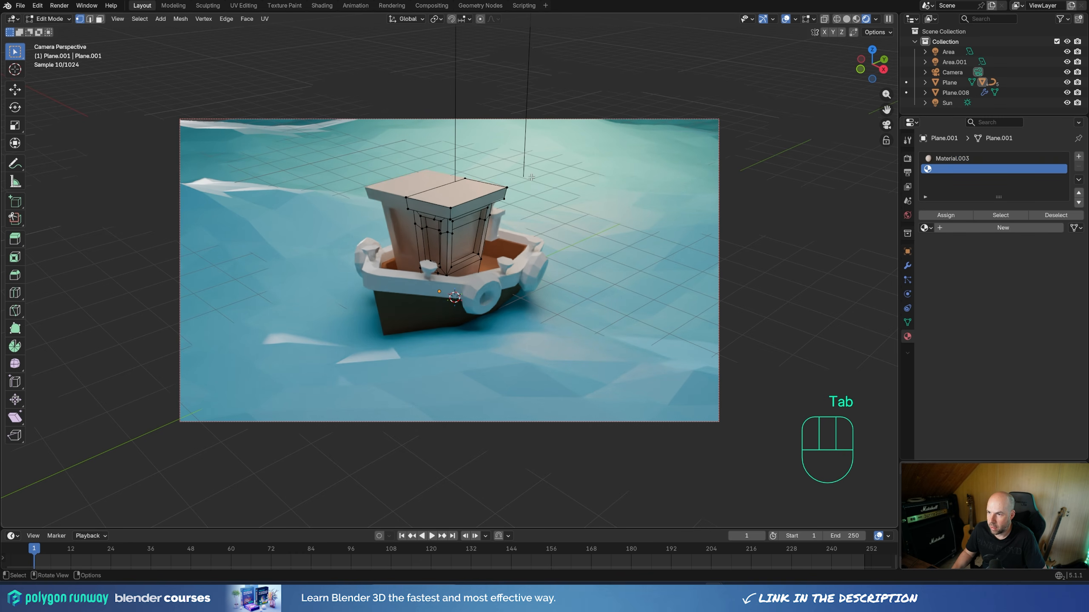
click(507, 187)
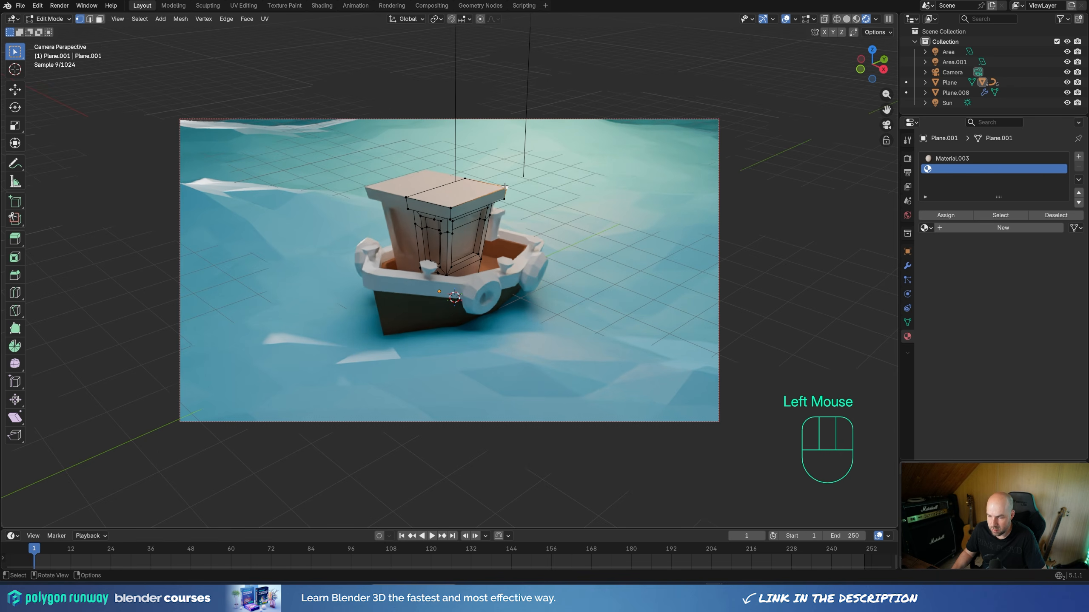
key(l)
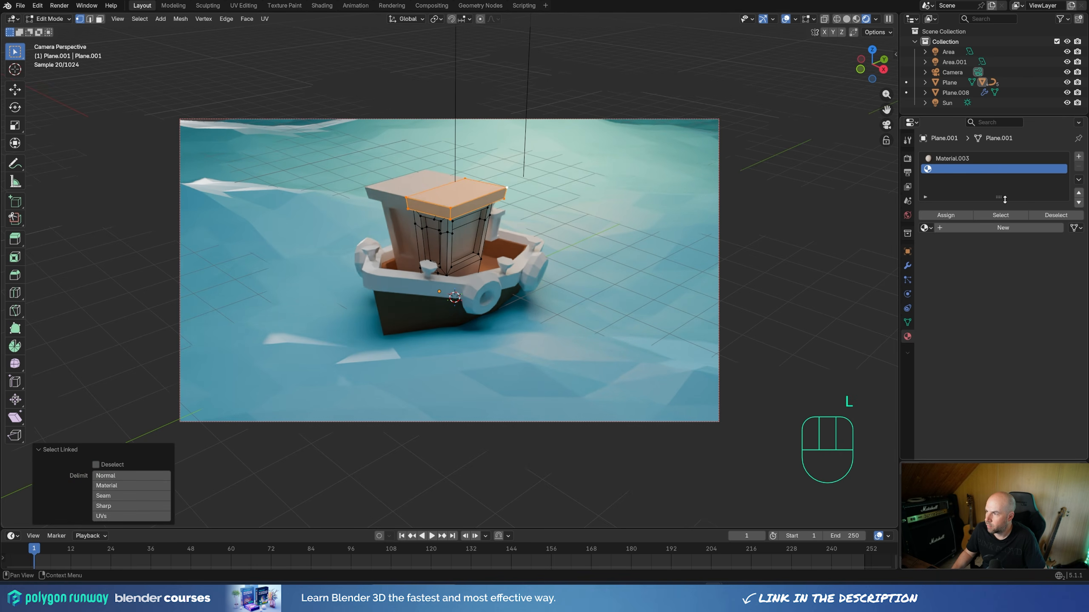
click(949, 218)
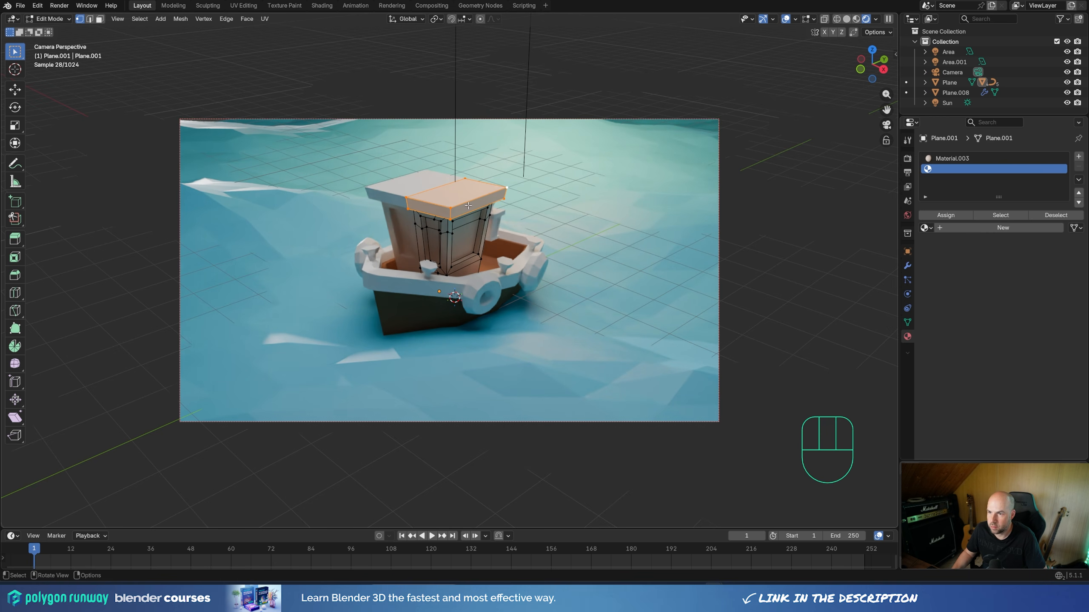
key(Tab)
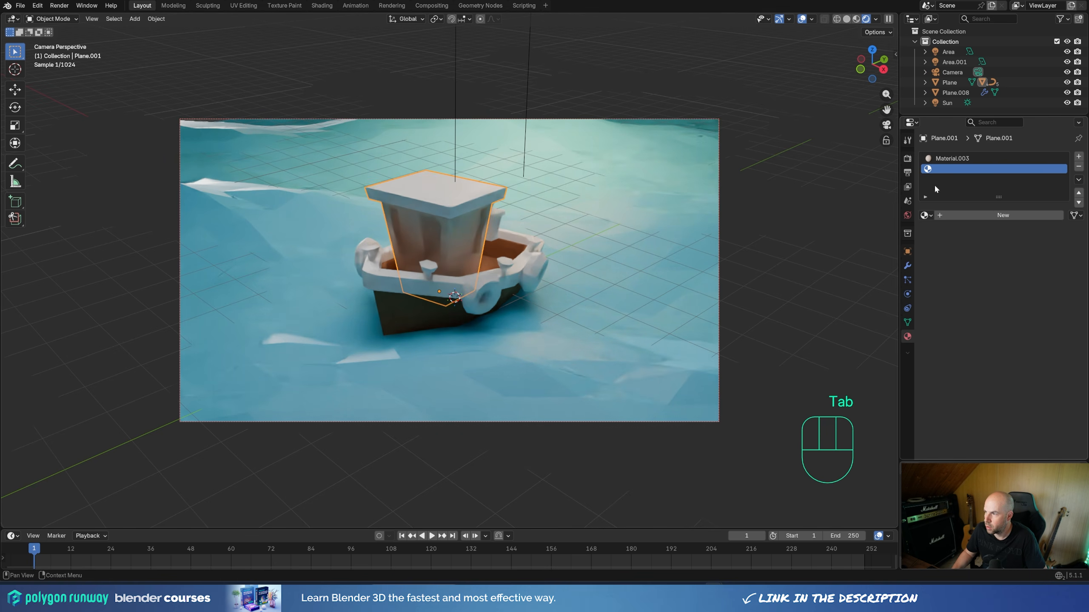
Step: Create a red material with a roughness of 1 in the cabin's roof slot
click(983, 216)
click(1004, 278)
drag(1011, 166, 1013, 172)
drag(1008, 304, 1067, 303)
Step: Give the rim around the hull a new material and brighten its base colour to full white
click(396, 283)
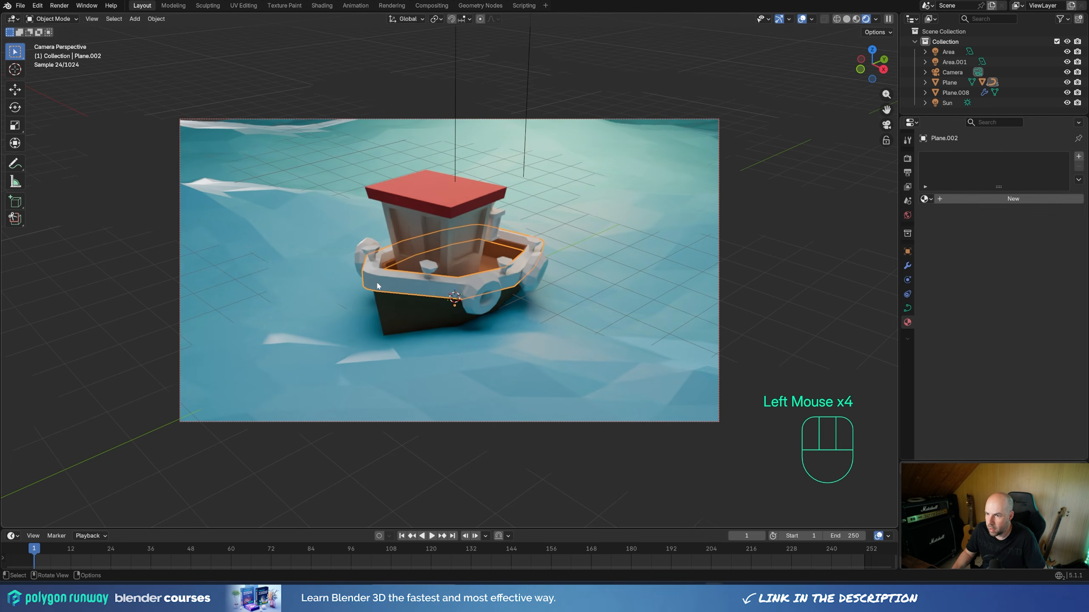
click(968, 198)
click(1029, 262)
drag(1060, 100, 1055, 75)
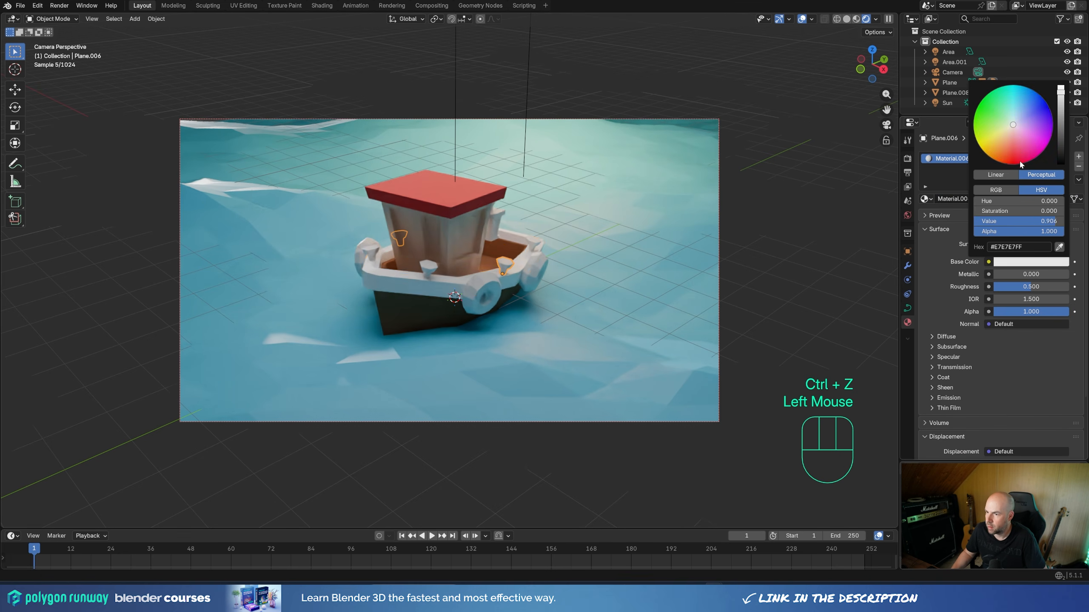
Step: Darken the bollard material's base colour to a mid grey, about #9A9A9A
drag(1060, 86, 1061, 116)
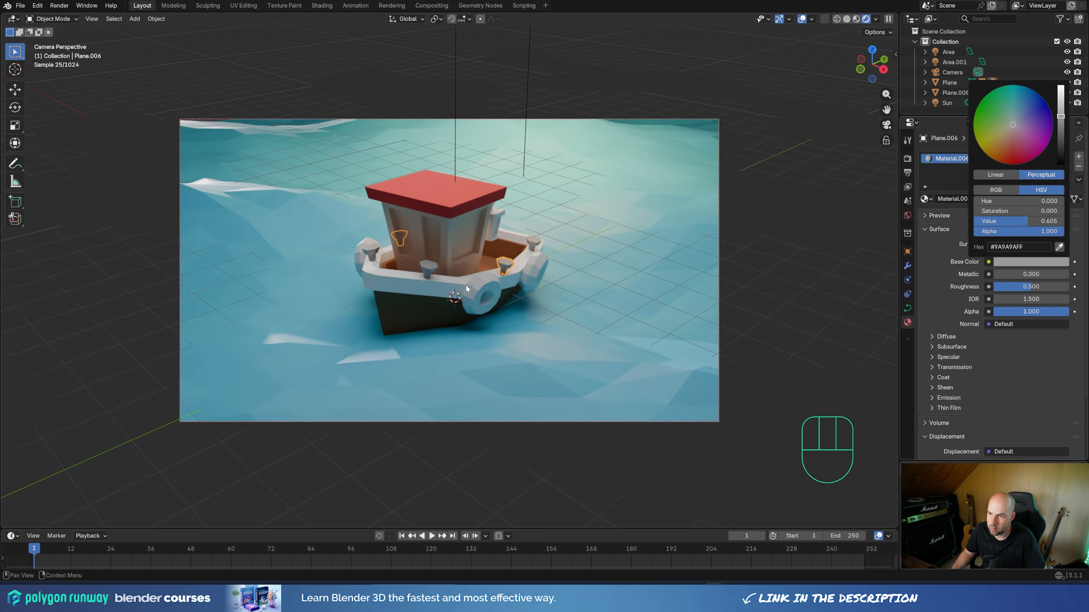
Step: Assign the existing red Material.004 to the rings on the side of the hull
click(491, 282)
scroll(489, 279, up, 2)
scroll(527, 265, down, 1)
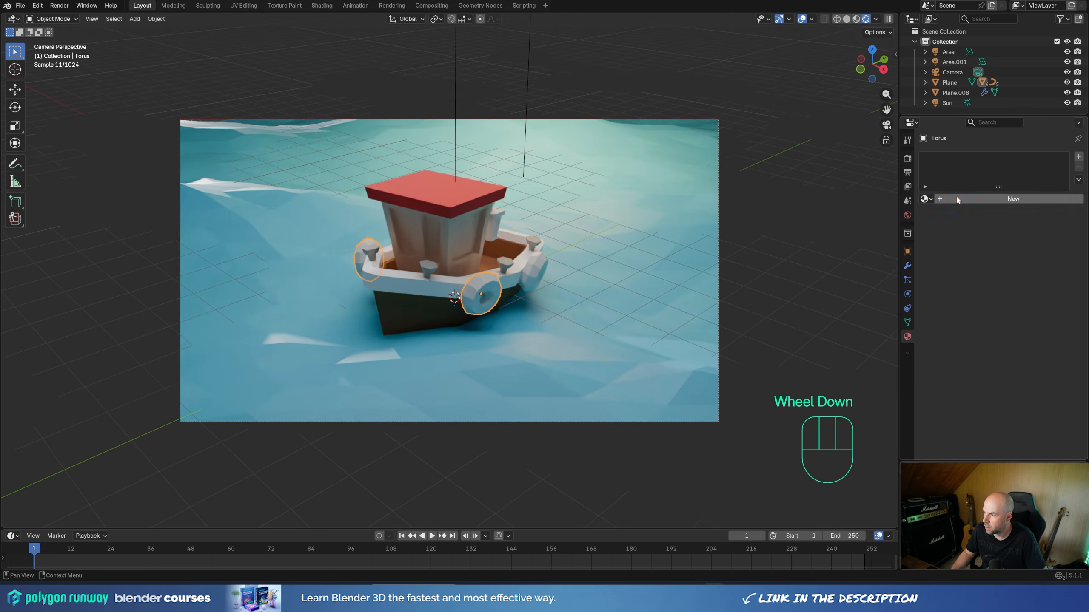
key(ctrl+z)
click(925, 200)
click(937, 255)
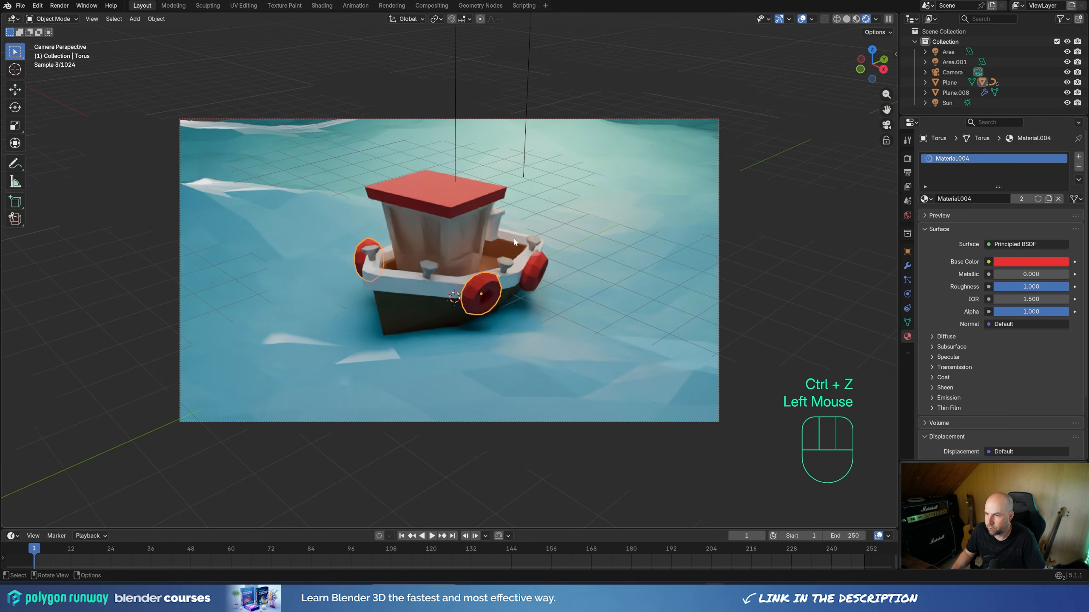
Step: Assign the existing brown Material.002 to the arm that holds the lantern behind the cabin
click(488, 218)
middle_drag(488, 218, 467, 234)
scroll(367, 219, up, 2)
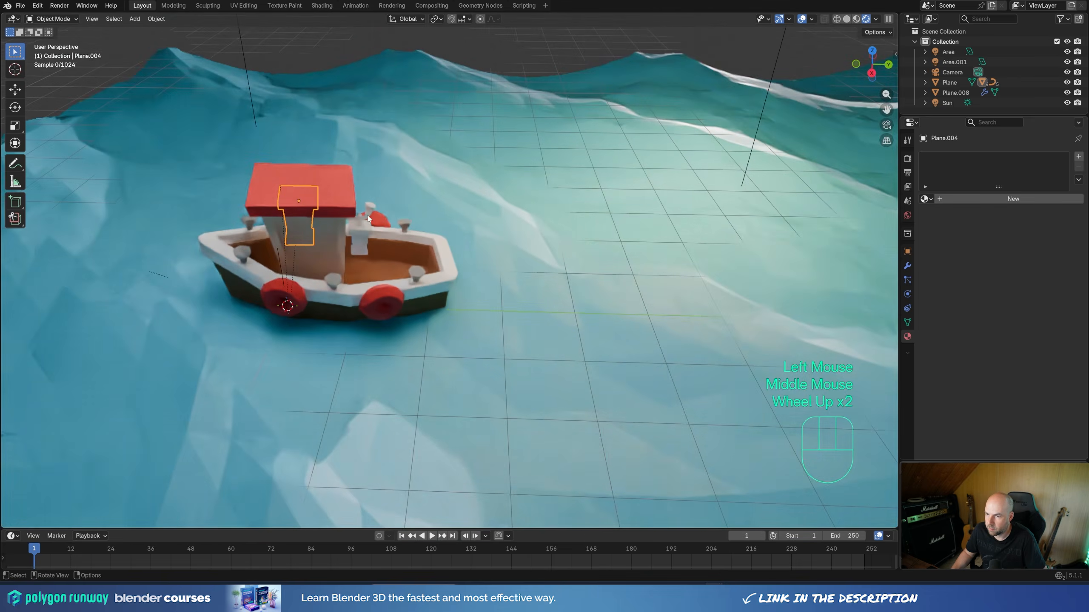
click(319, 174)
click(926, 198)
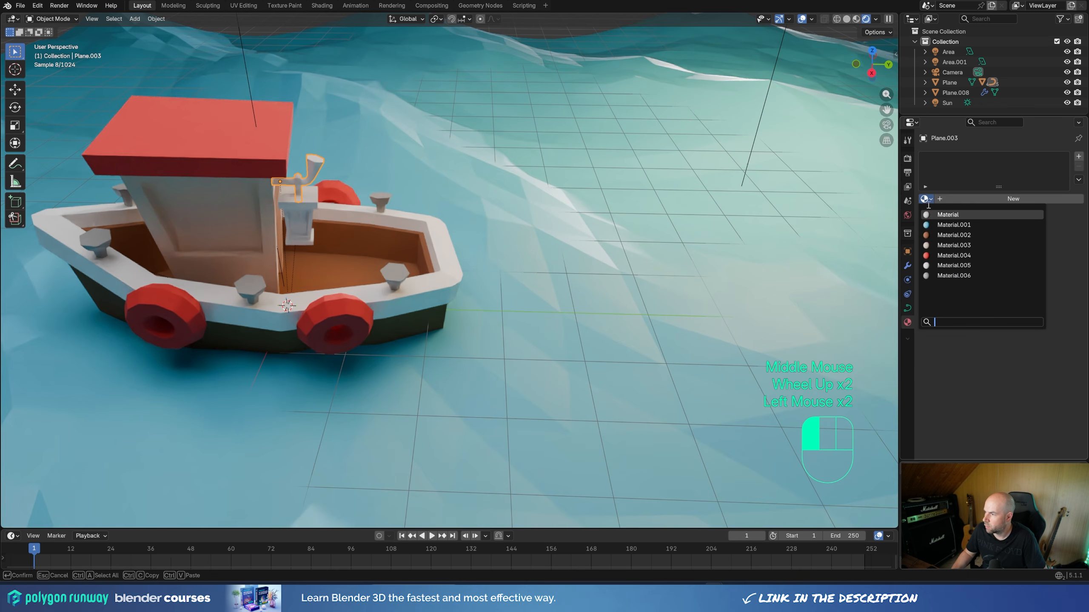
click(944, 239)
Step: Select the lantern hanging from the arm behind the cabin
click(308, 213)
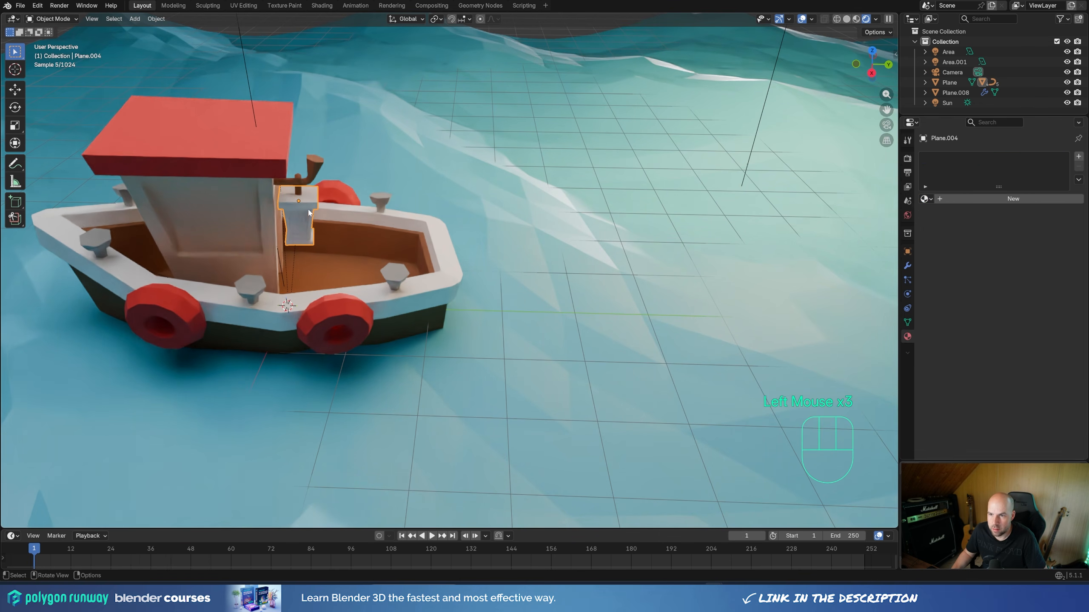
Step: Try the existing Material and then the beige Material.003 on the lantern
click(925, 199)
click(944, 218)
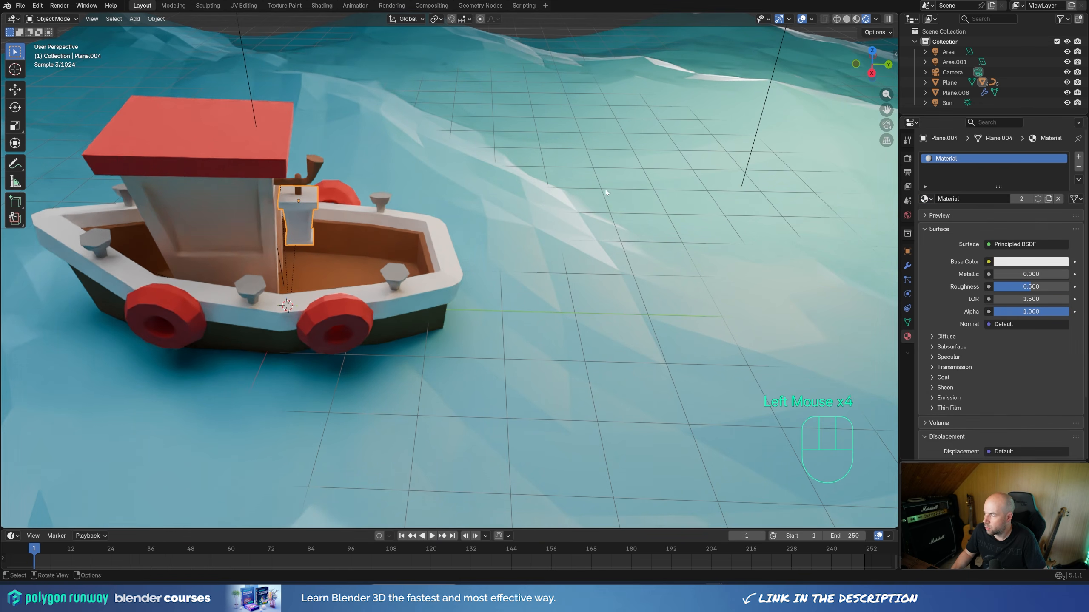
key(ctrl+z)
key(ctrl+z)
click(926, 199)
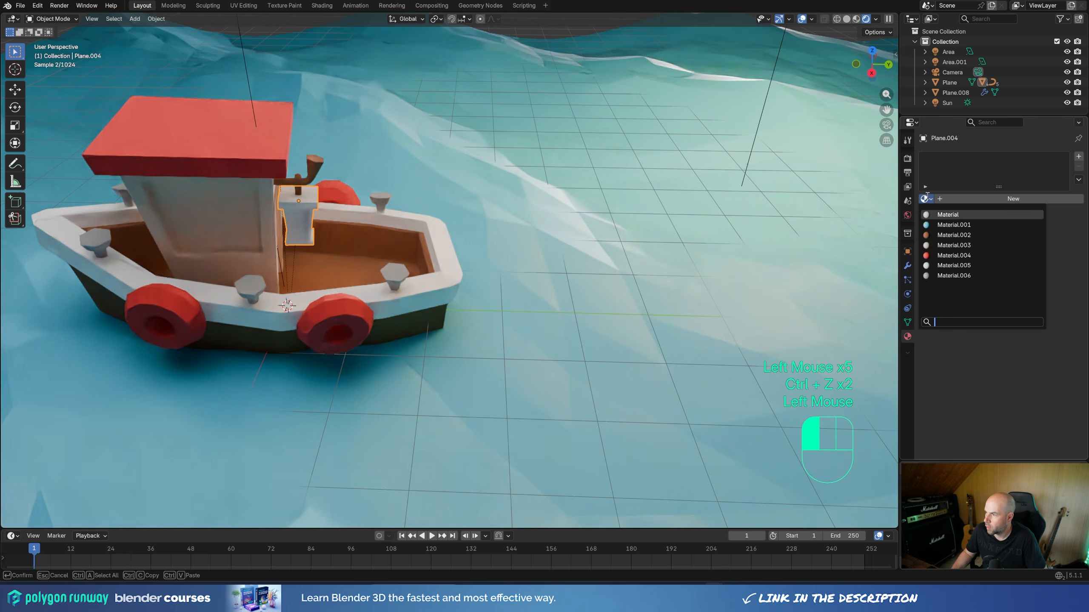
click(951, 246)
Step: Assign the existing brown Material.002 to the lantern
click(925, 199)
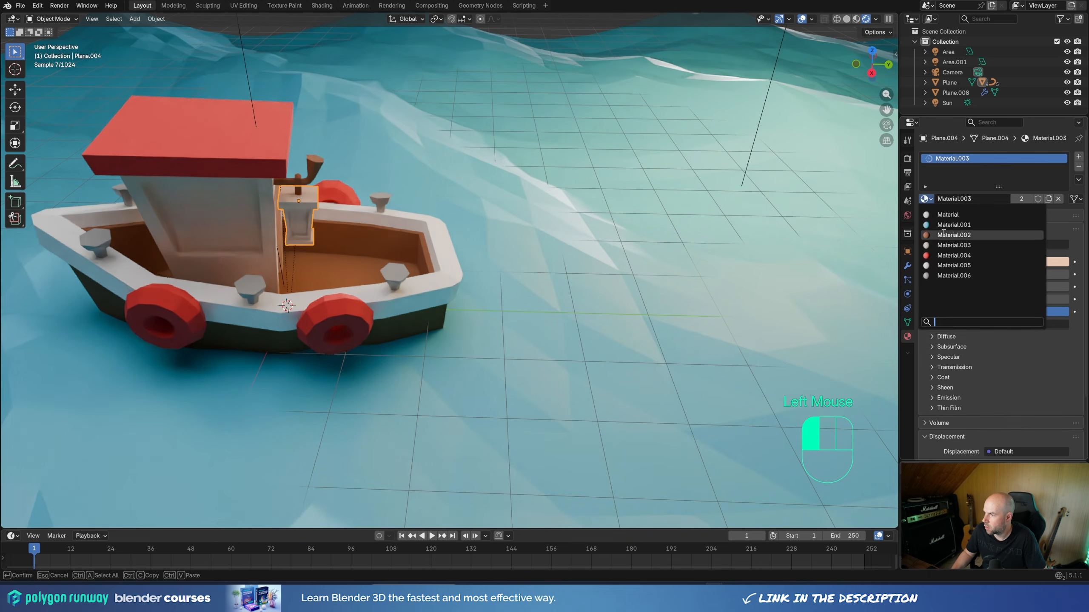
click(951, 235)
Step: Add a second material slot to the lantern and assign a new material to its selected glass panes
middle_drag(302, 220, 459, 192)
key(Tab)
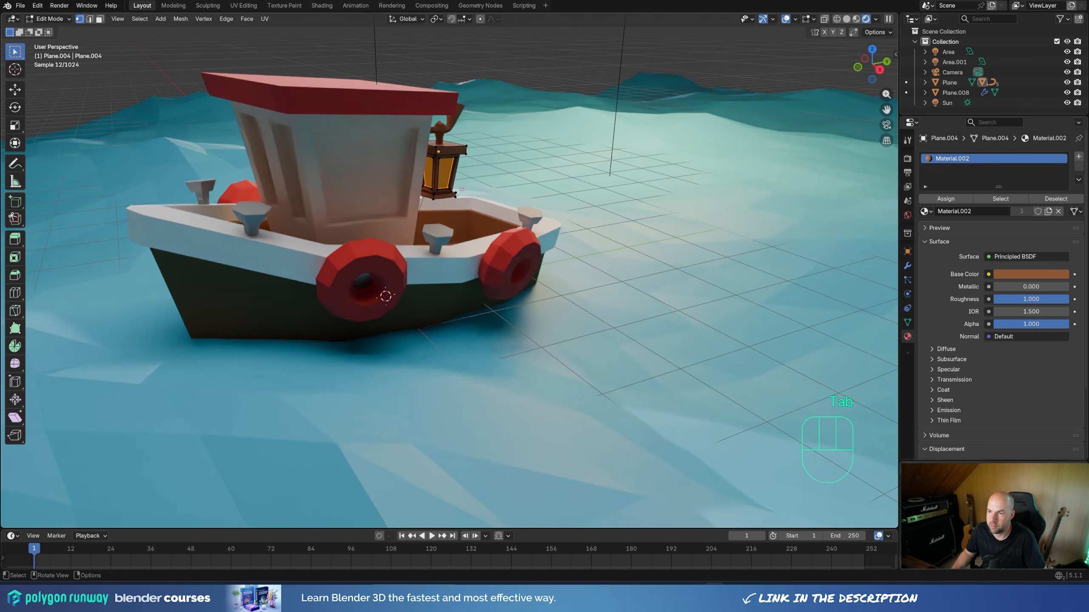
click(1075, 157)
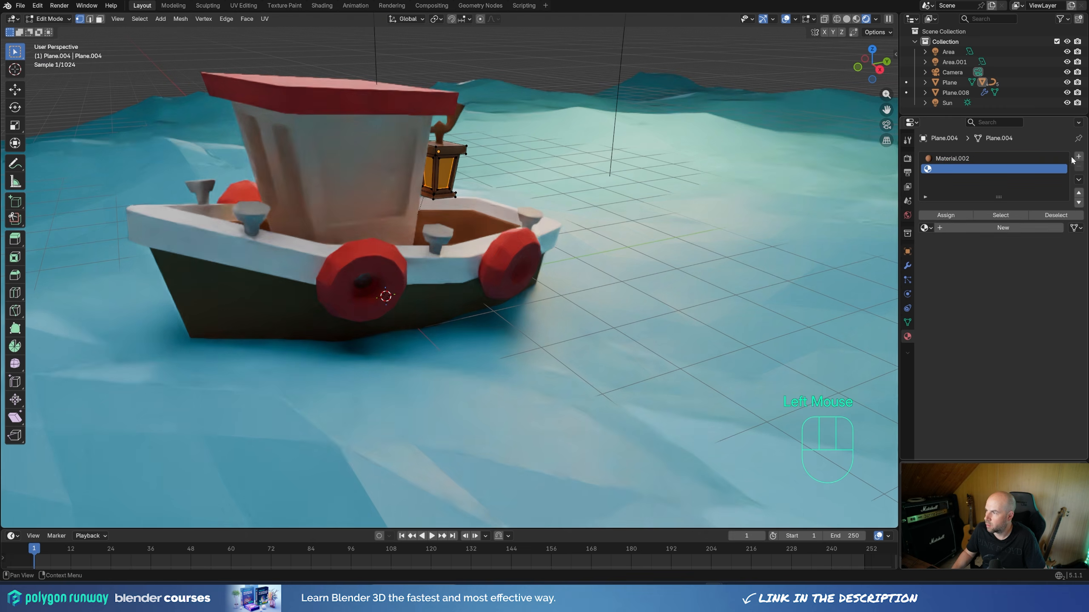
click(946, 216)
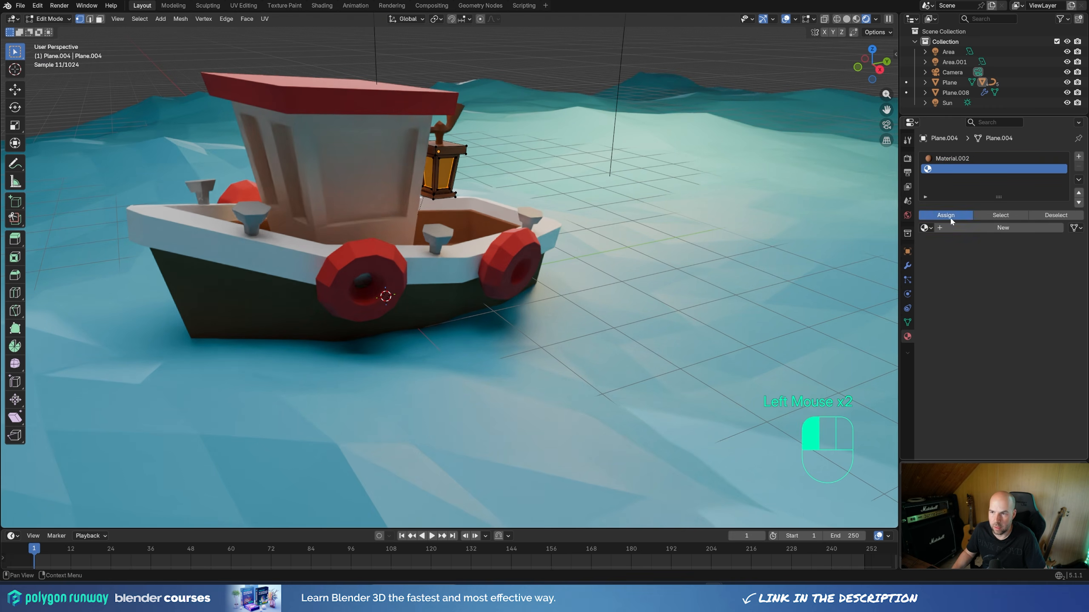
click(998, 228)
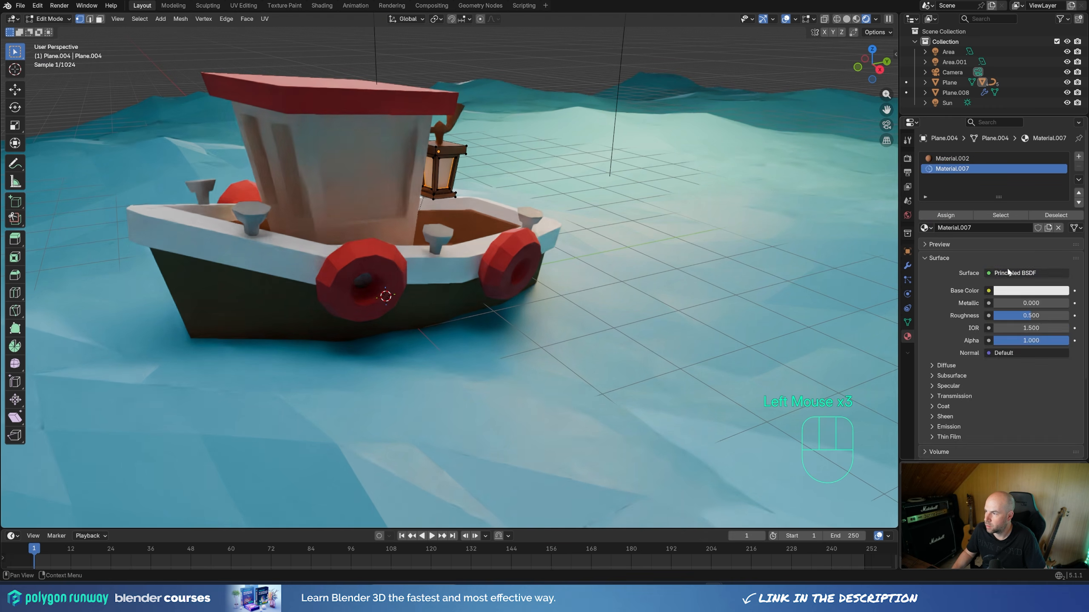
Step: Change the lantern glass material's surface to Emission with a strength of 20
click(1010, 273)
click(957, 331)
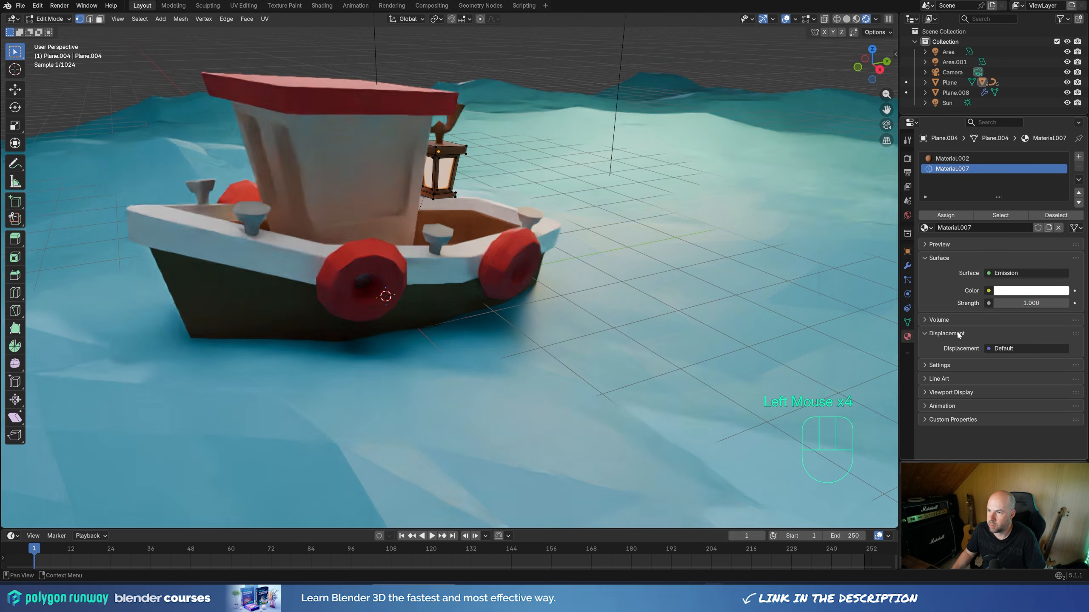
click(1018, 302)
text(20)
key(Return)
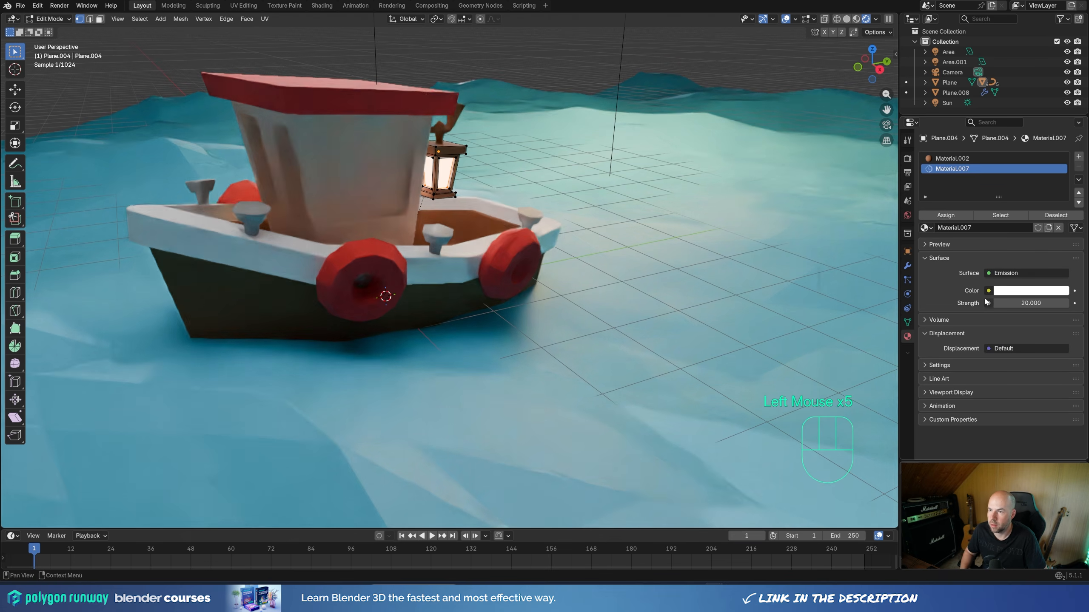
key(Tab)
Step: Tint the lantern glass emission a light orange, hex FFB682
middle_drag(458, 253, 379, 242)
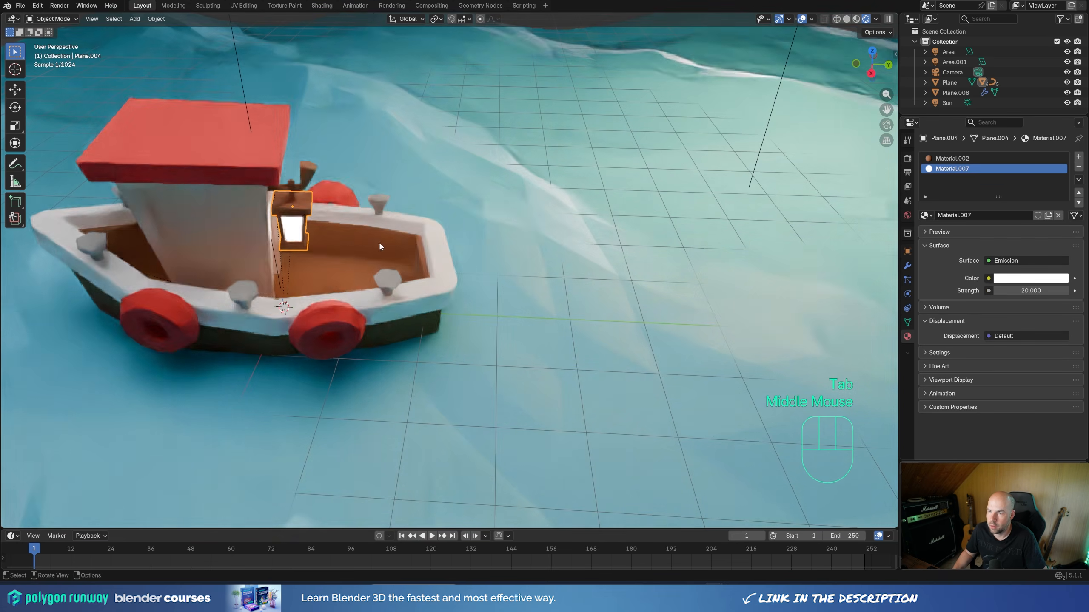
click(1005, 278)
click(996, 157)
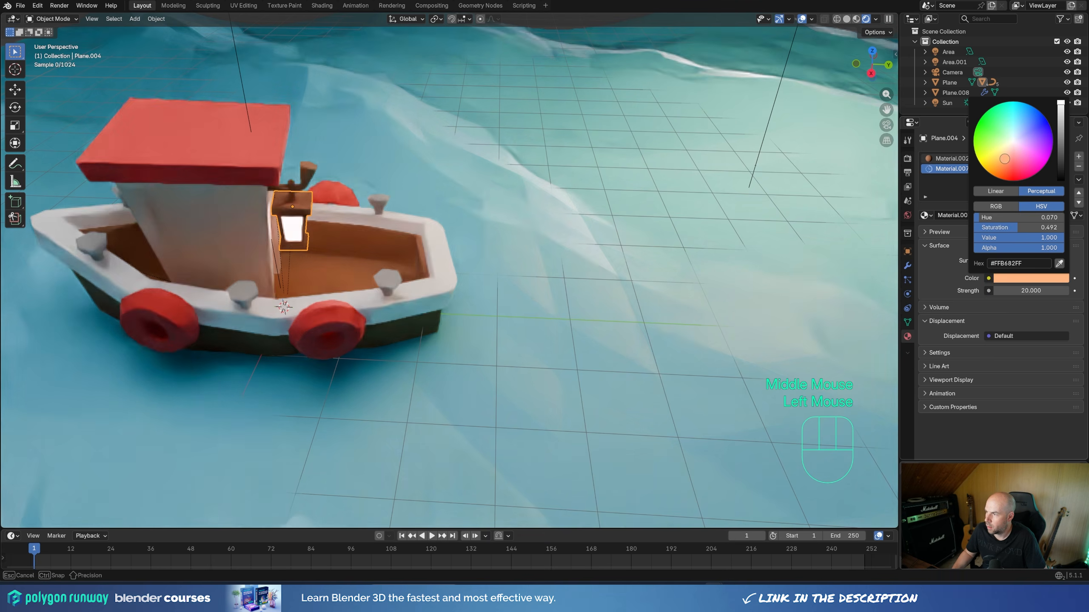
middle_drag(200, 240, 467, 219)
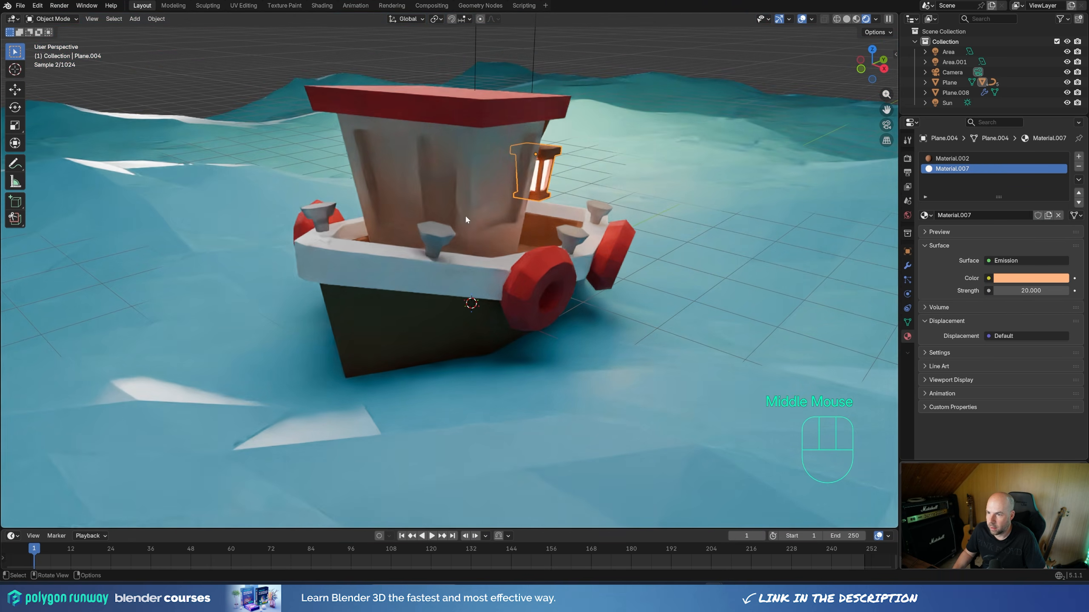
Step: Select the recessed front and side window faces of the cabin and assign a new material to them
click(487, 203)
key(Tab)
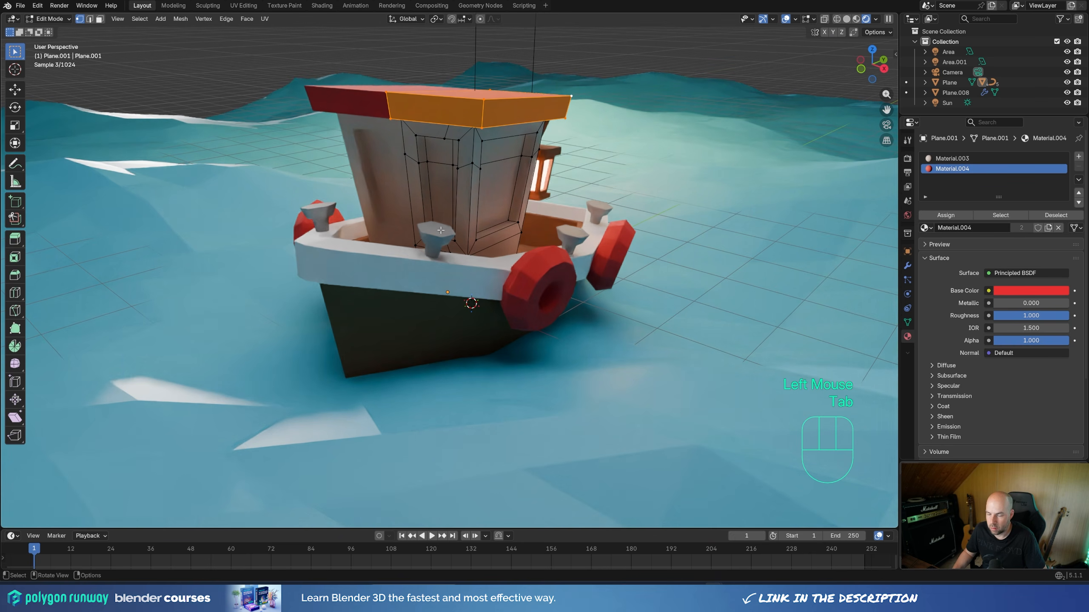
click(436, 152)
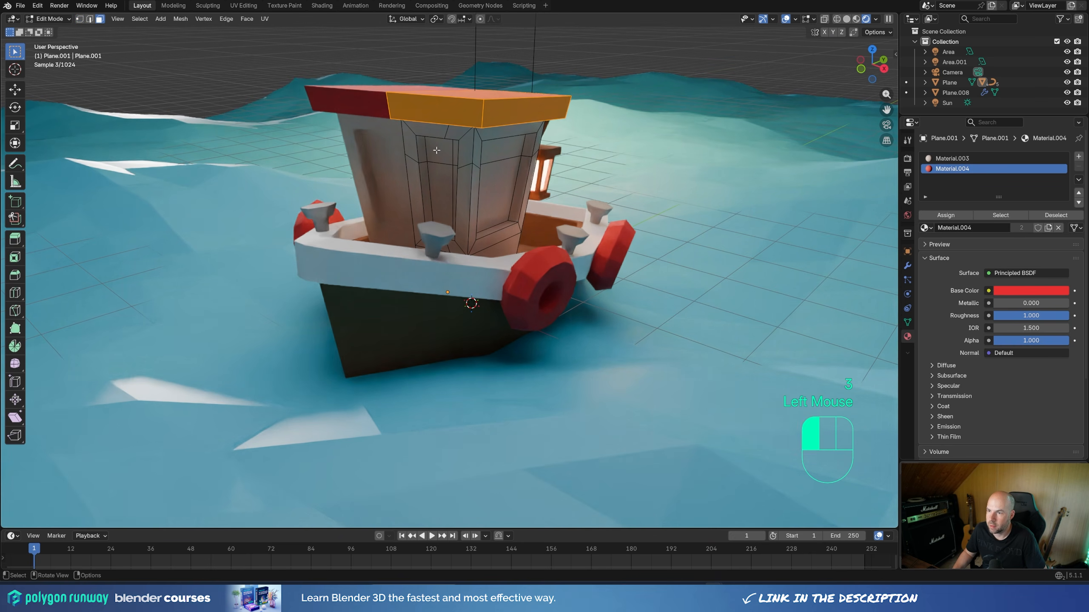
shift+click(452, 157)
shift+click(454, 198)
shift+click(440, 197)
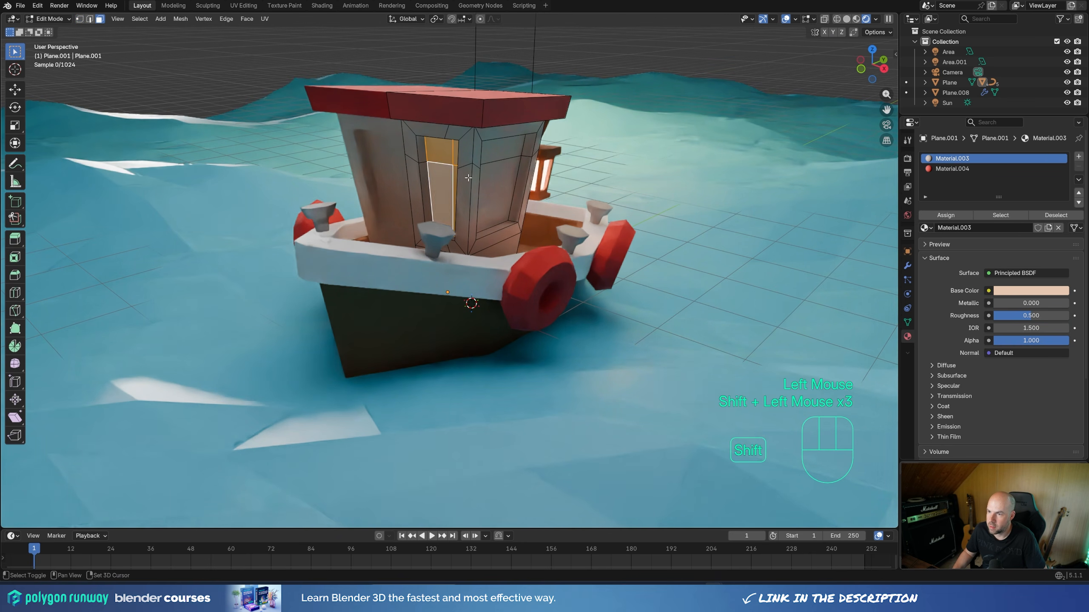
shift+click(501, 148)
shift+click(500, 193)
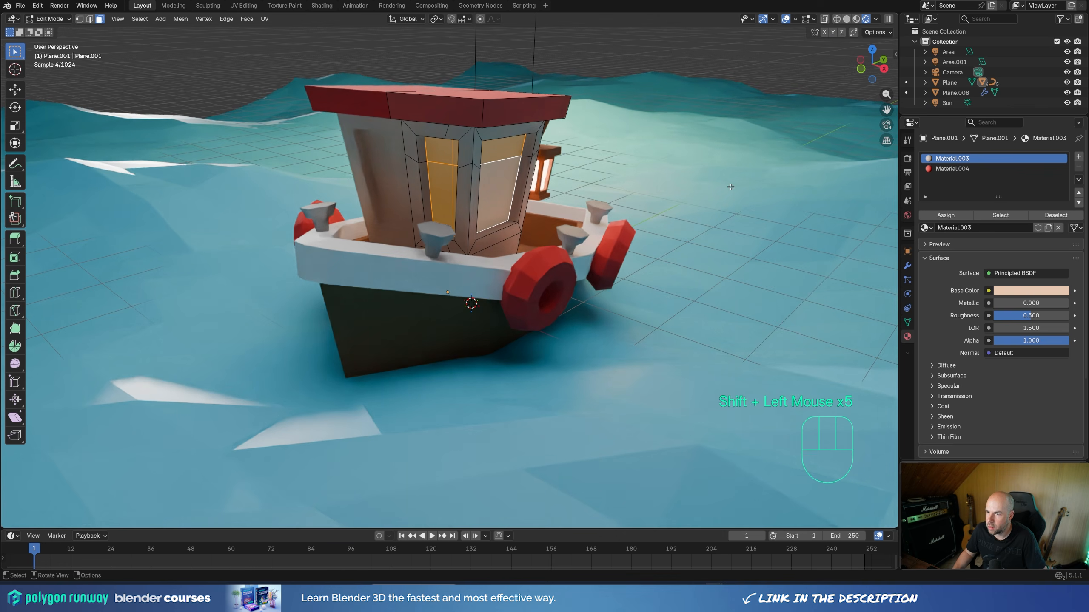
click(1079, 157)
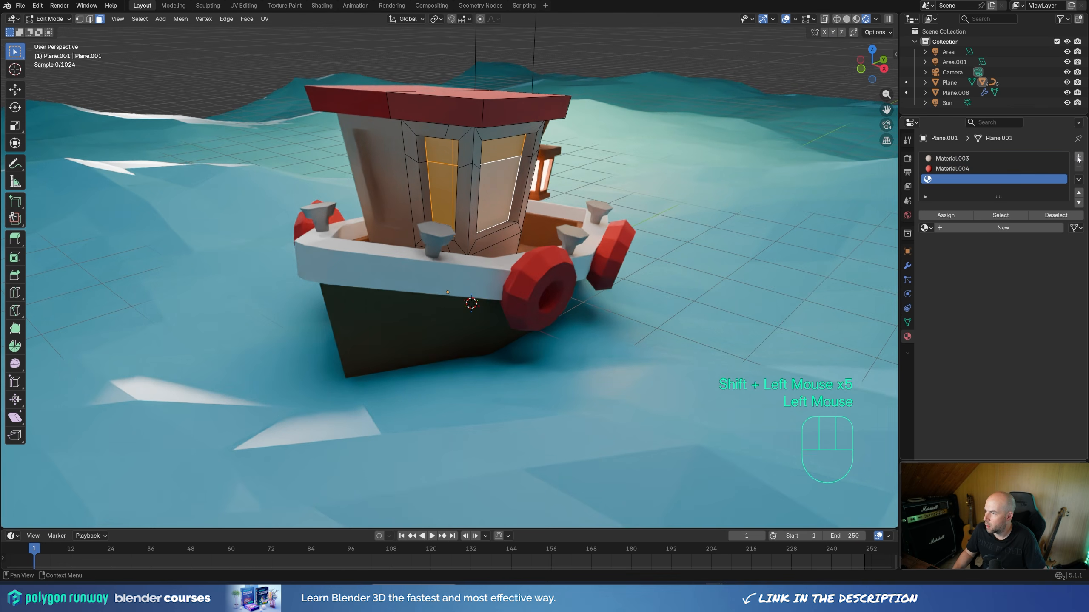
click(968, 228)
click(946, 215)
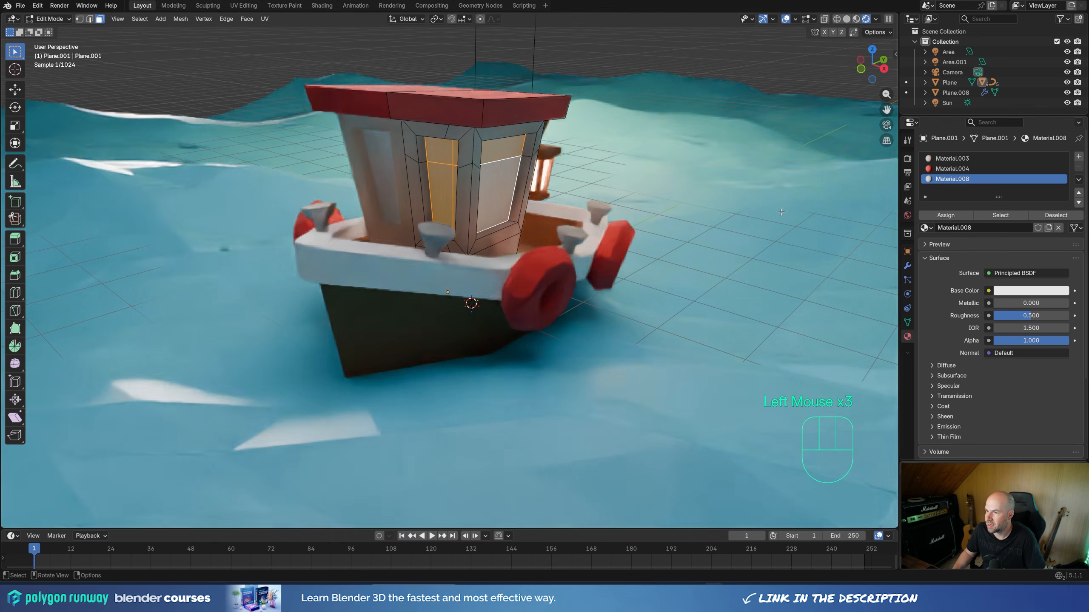
Step: Darken the window material's base colour to near-black grey, hex 2A2A2A
click(1026, 290)
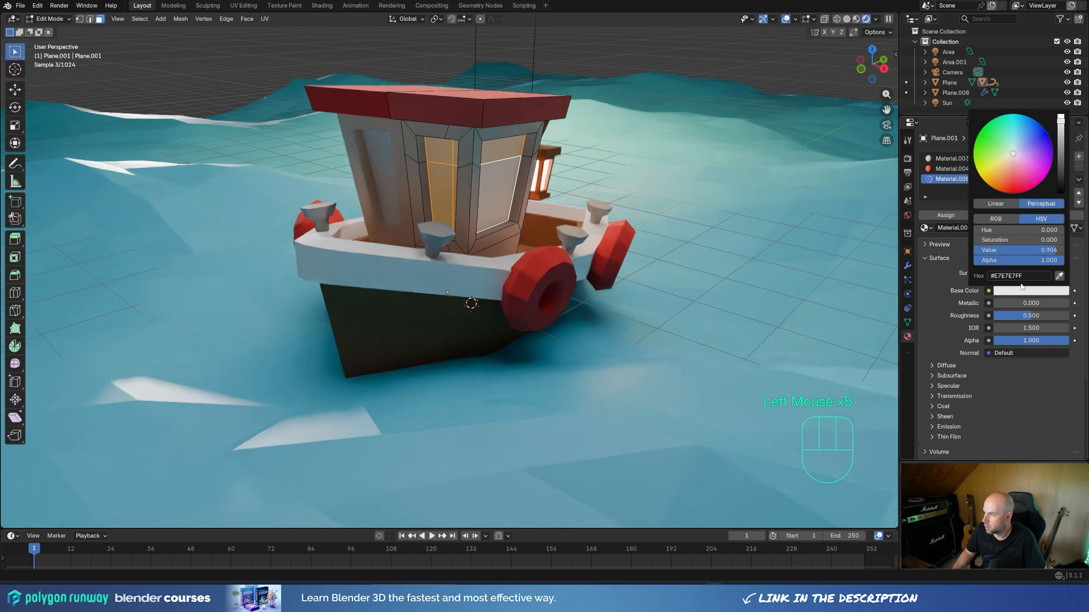
drag(1060, 154, 1060, 180)
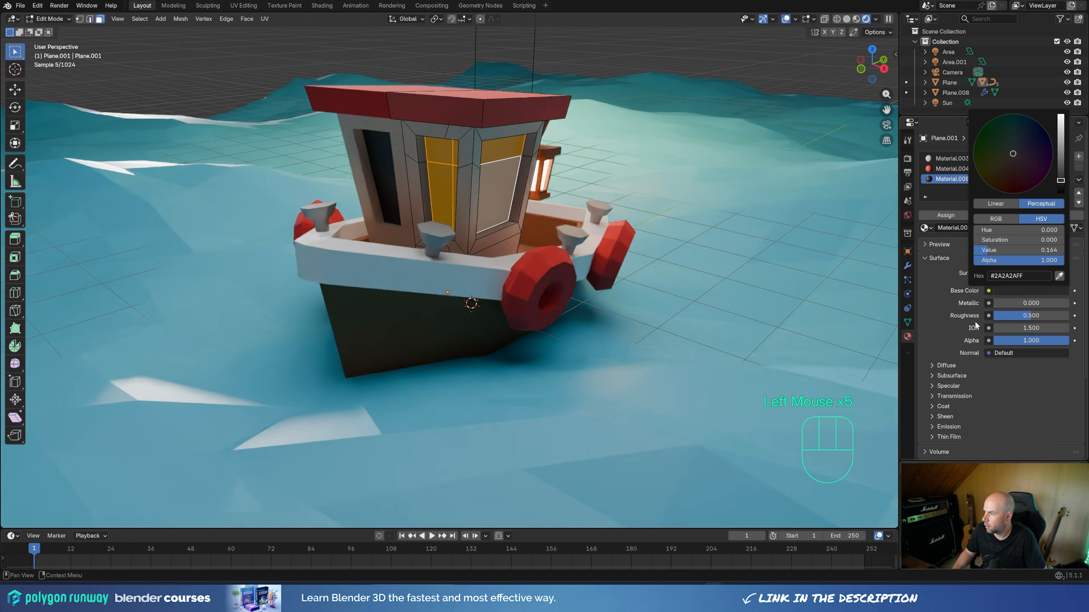
key(Tab)
scroll(466, 219, down, 3)
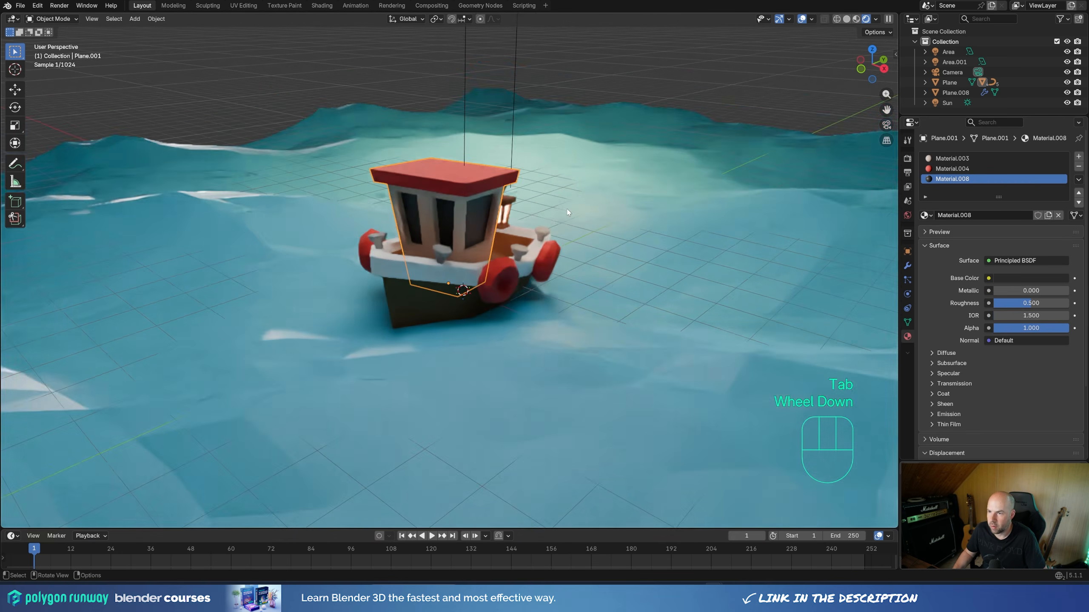
Step: Assign the existing brown Material.002 to the two door faces on the back of the cabin
middle_drag(464, 217, 506, 194)
scroll(493, 191, up, 2)
key(Tab)
click(485, 160)
shift+click(478, 201)
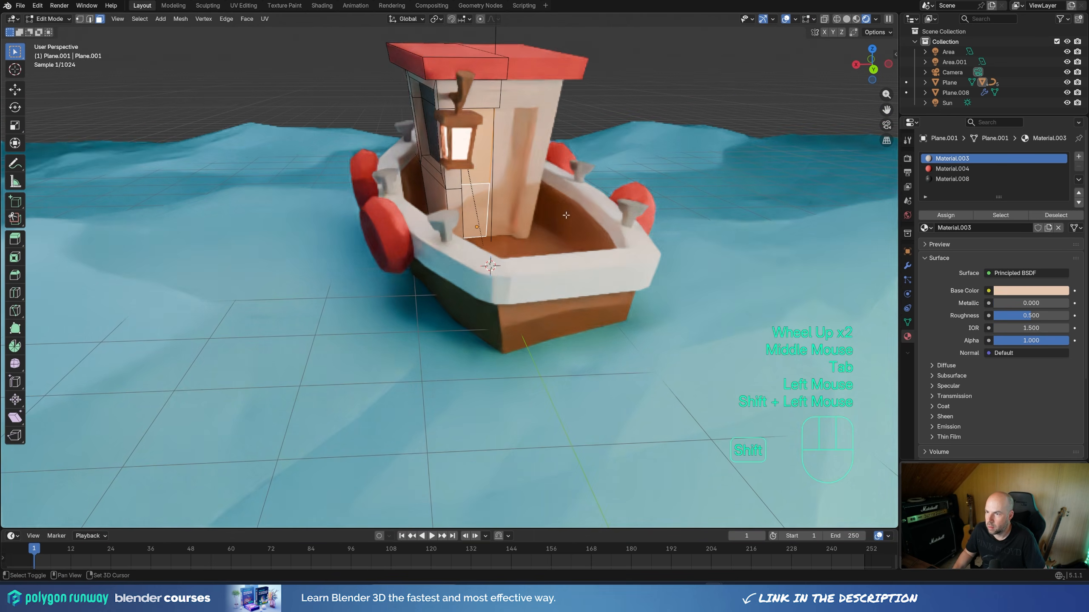
click(1078, 157)
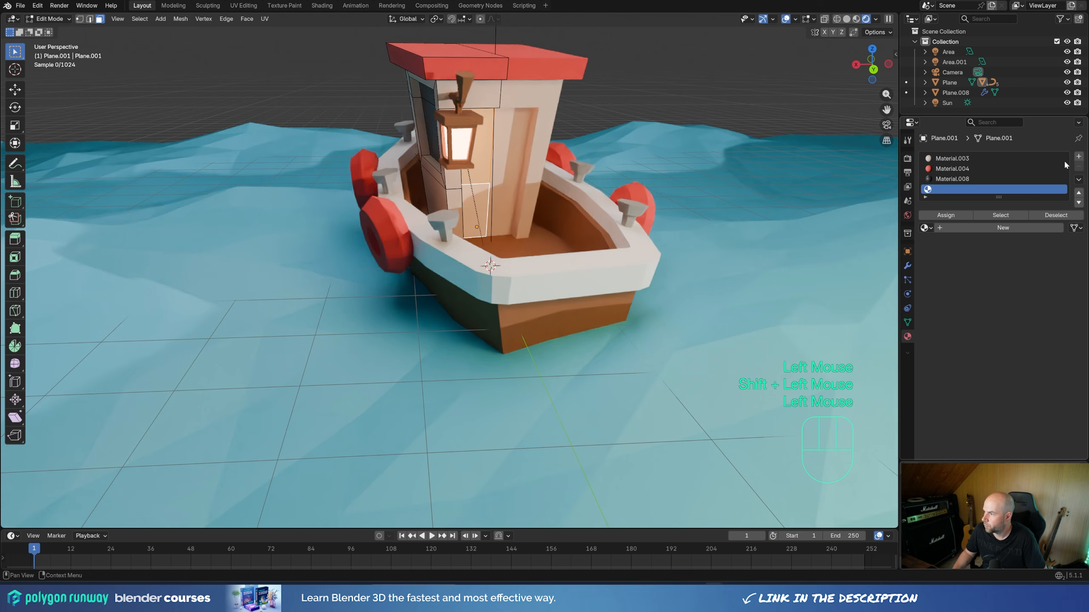
click(925, 228)
click(946, 270)
click(945, 215)
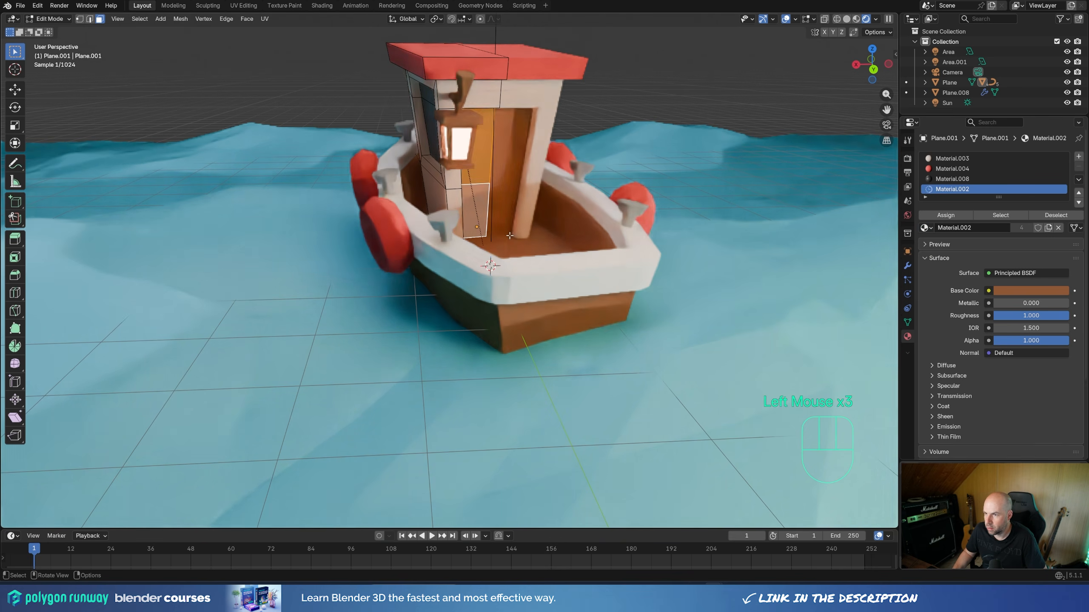
key(Tab)
middle_drag(454, 212, 514, 204)
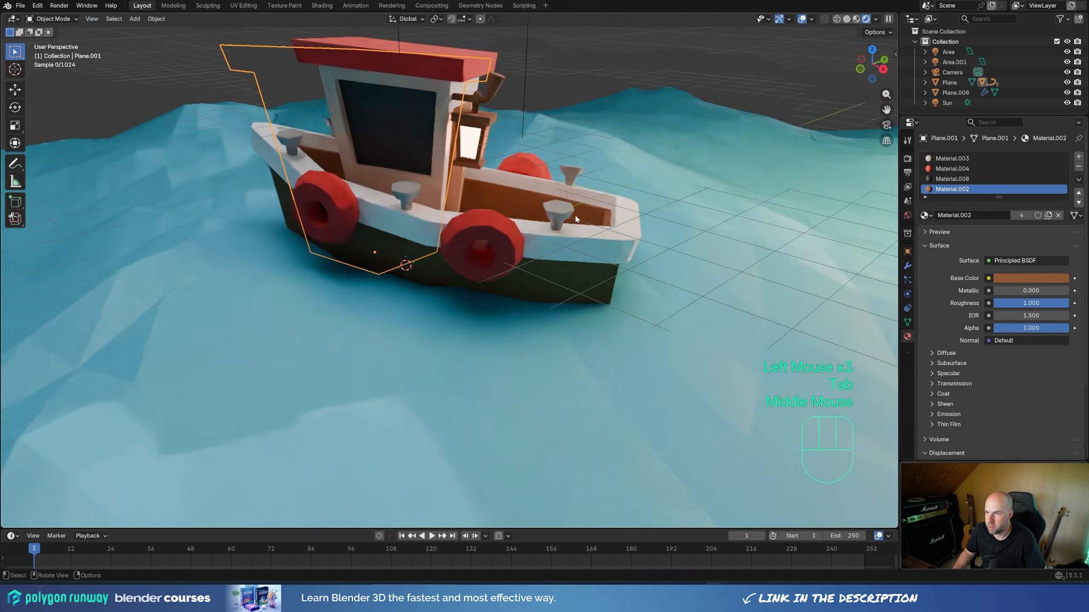
Step: Look through the scene camera and set the colour management view transform to Filmic
key(KP_Decimal)
key(KP_0)
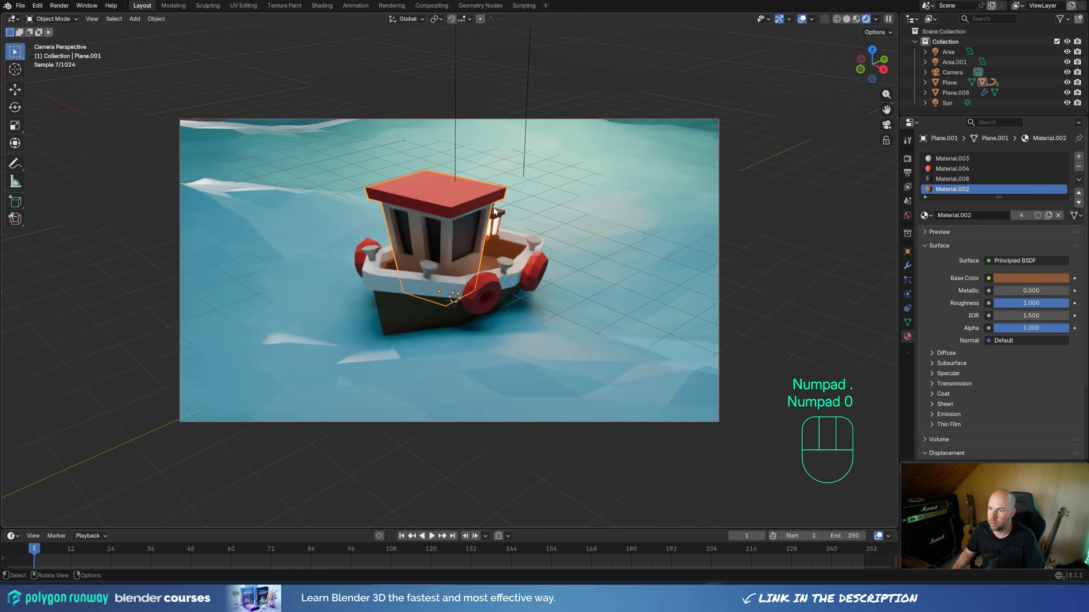
scroll(595, 316, up, 1)
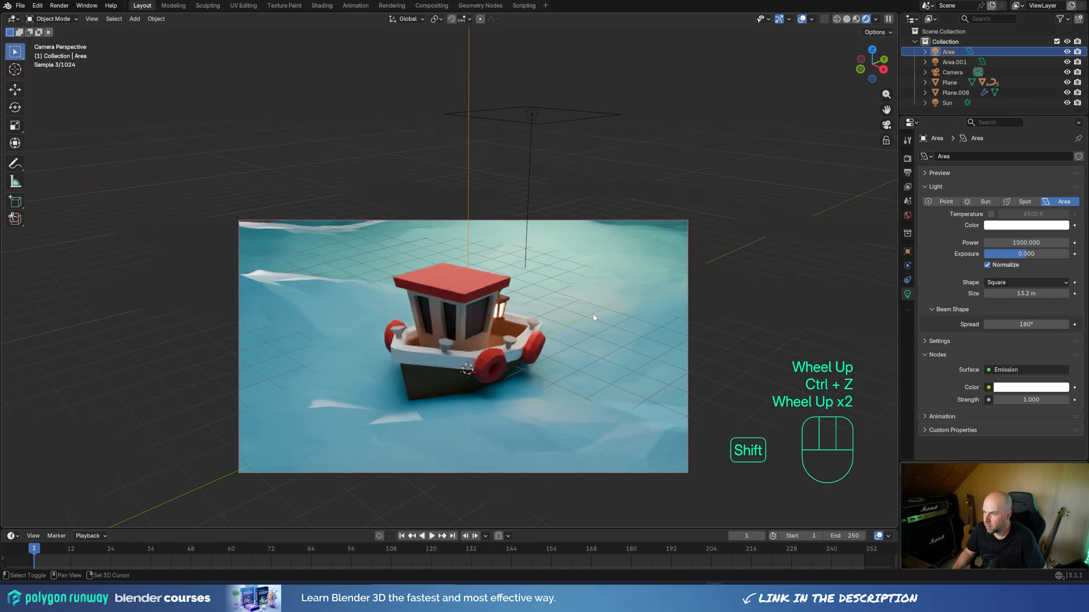
shift+middle_drag(595, 316, 595, 269)
scroll(595, 269, up, 1)
click(907, 157)
scroll(979, 304, down, 2)
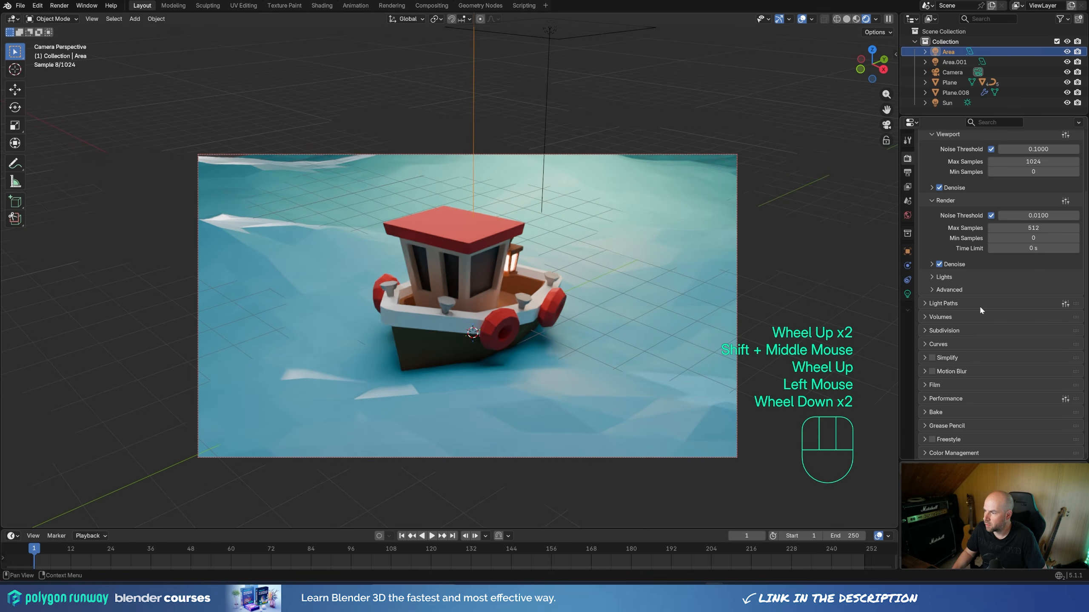
click(930, 454)
scroll(988, 402, down, 2)
click(1008, 365)
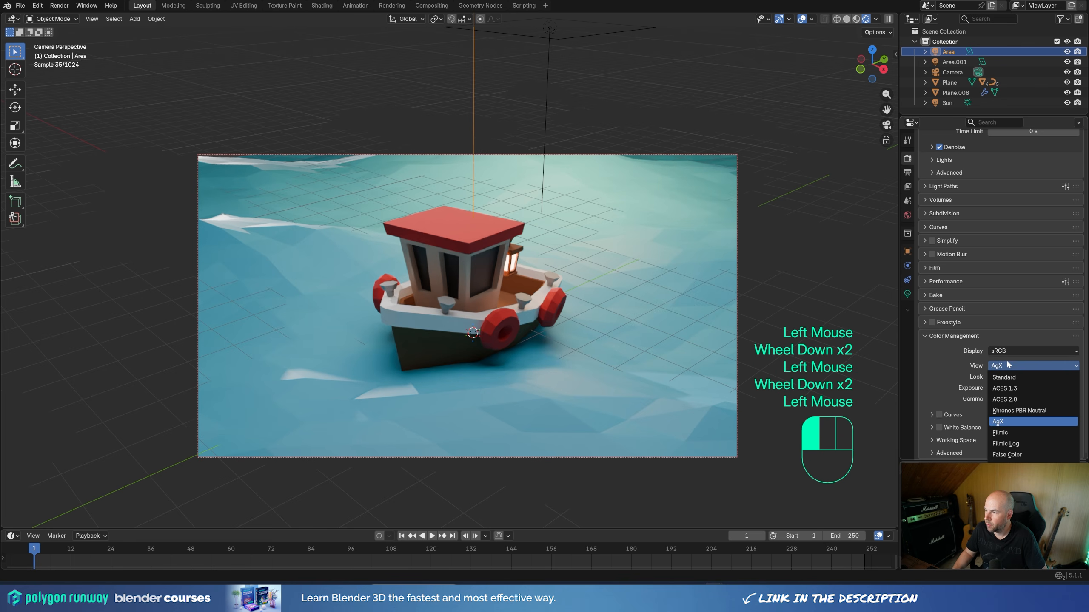
click(1012, 431)
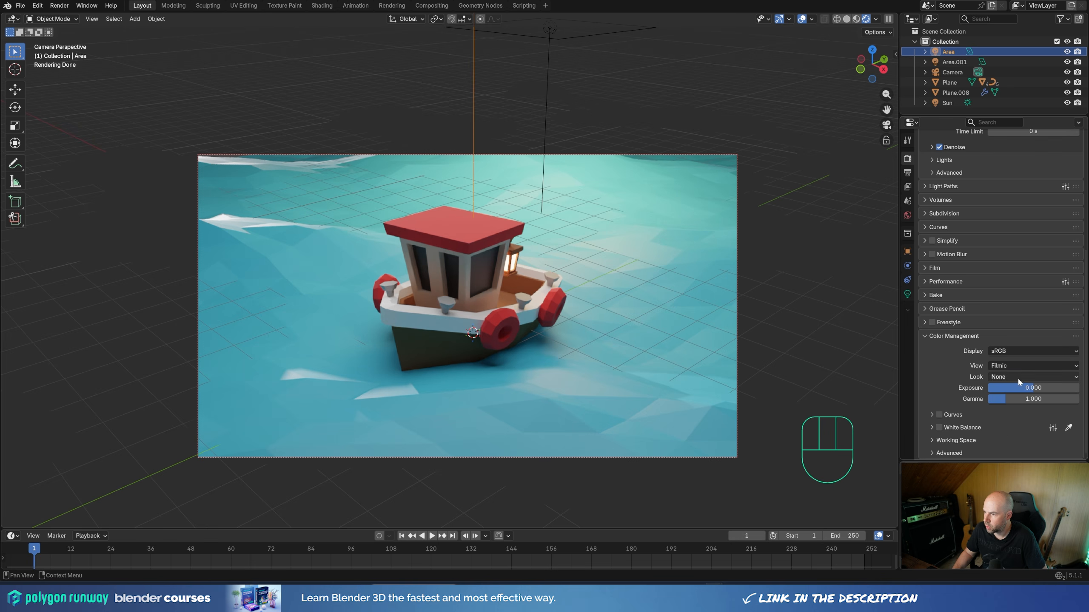
Step: Apply the High Contrast look and raise the colour management exposure to about 0.49
click(1018, 377)
click(1014, 411)
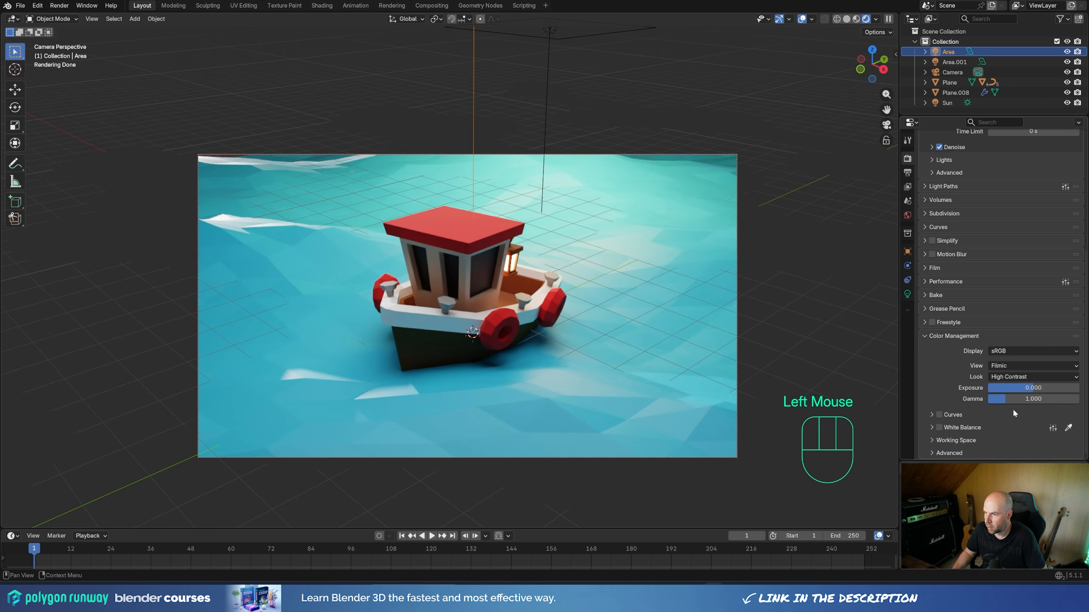
mouse_move(1016, 388)
mouse_down()
mouse_move(1039, 388)
mouse_move(1029, 388)
mouse_up()
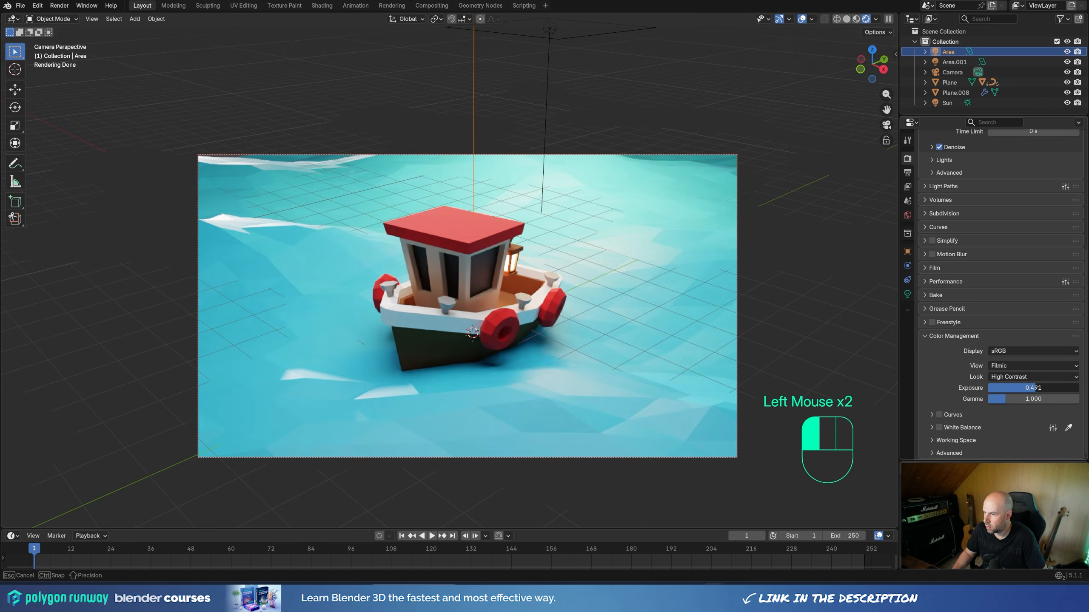
Step: Change the ocean material's base colour from cyan to a darker, deeper blue
click(637, 226)
click(907, 337)
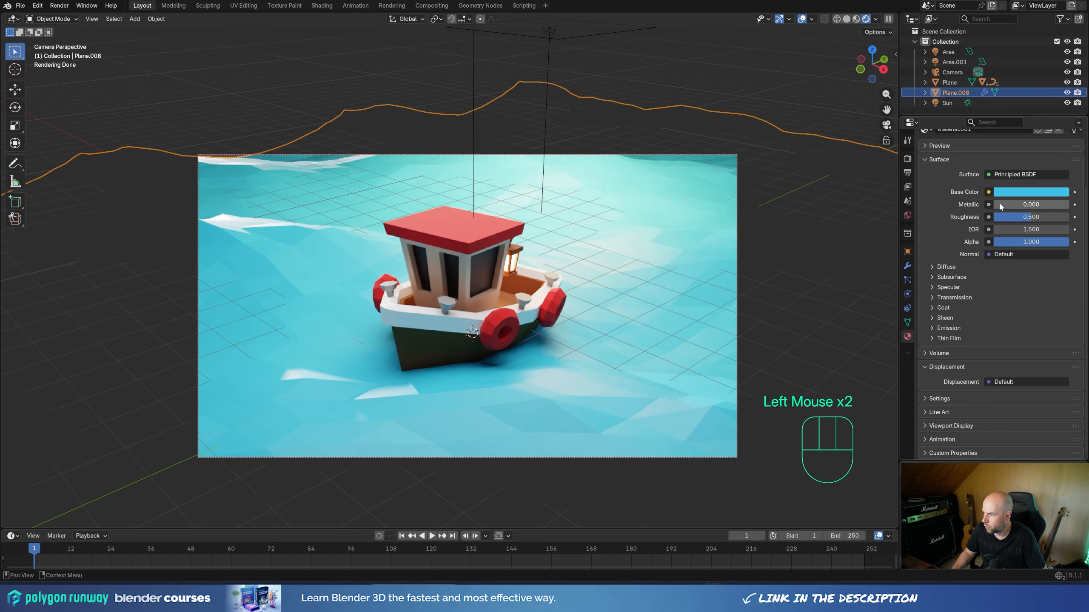
click(1019, 194)
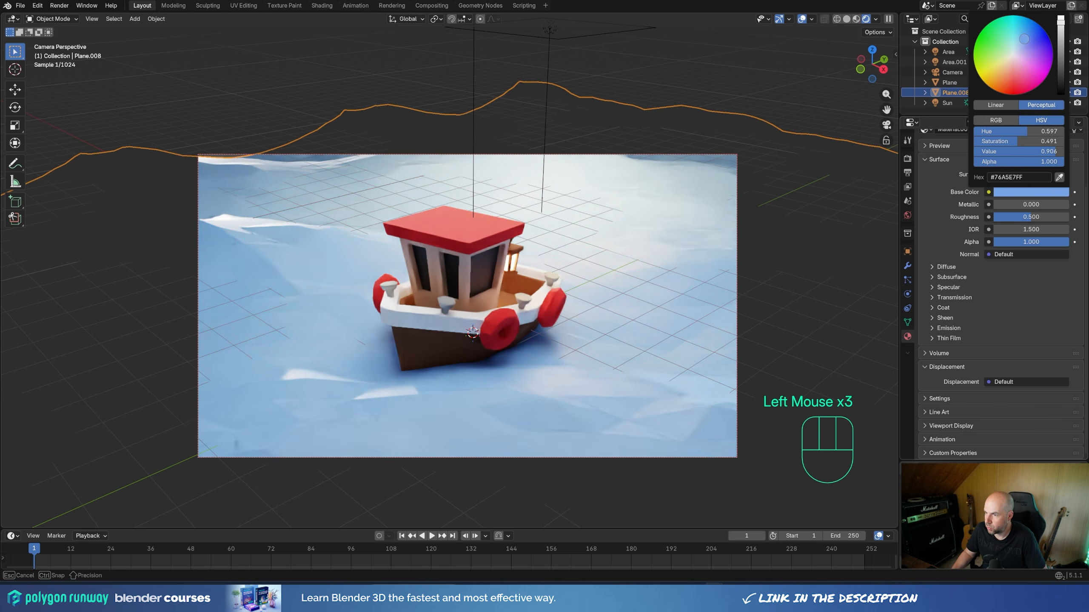
click(1027, 31)
drag(1062, 37, 1061, 38)
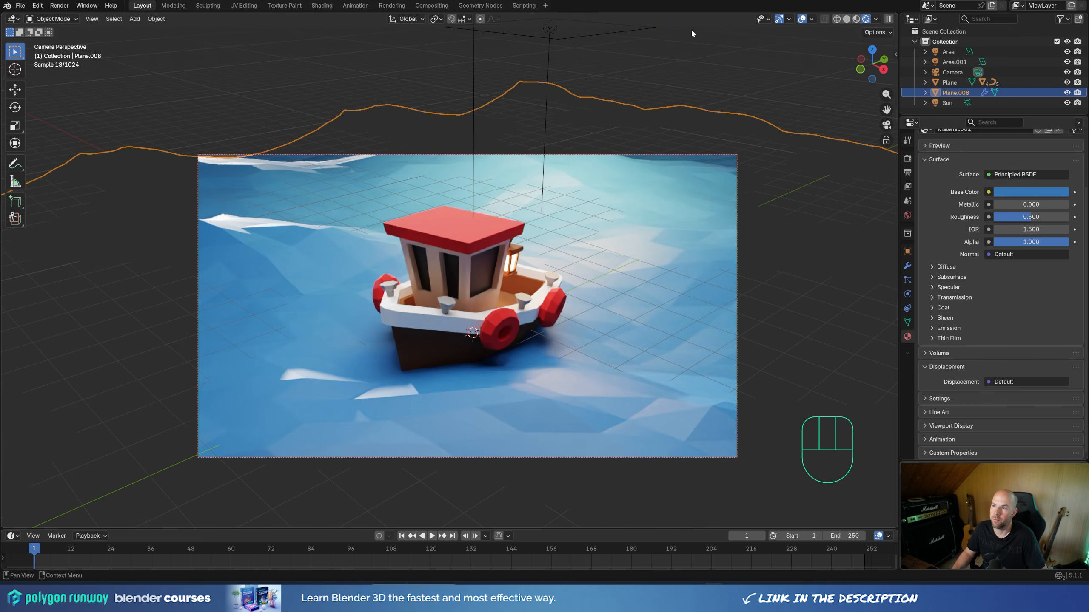
scroll(553, 293, up, 4)
shift+middle_drag(553, 293, 613, 271)
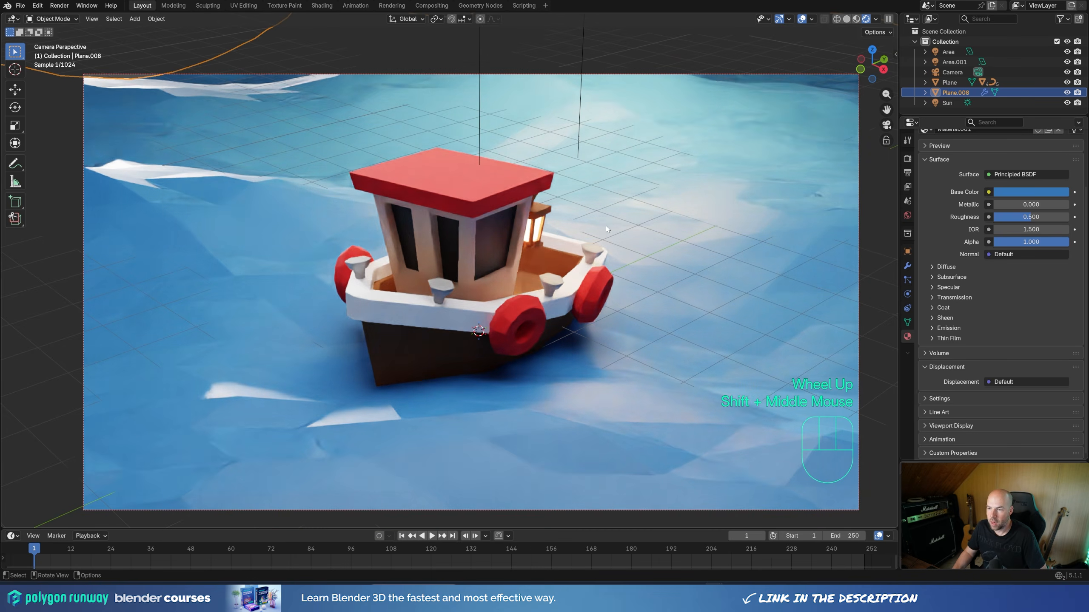